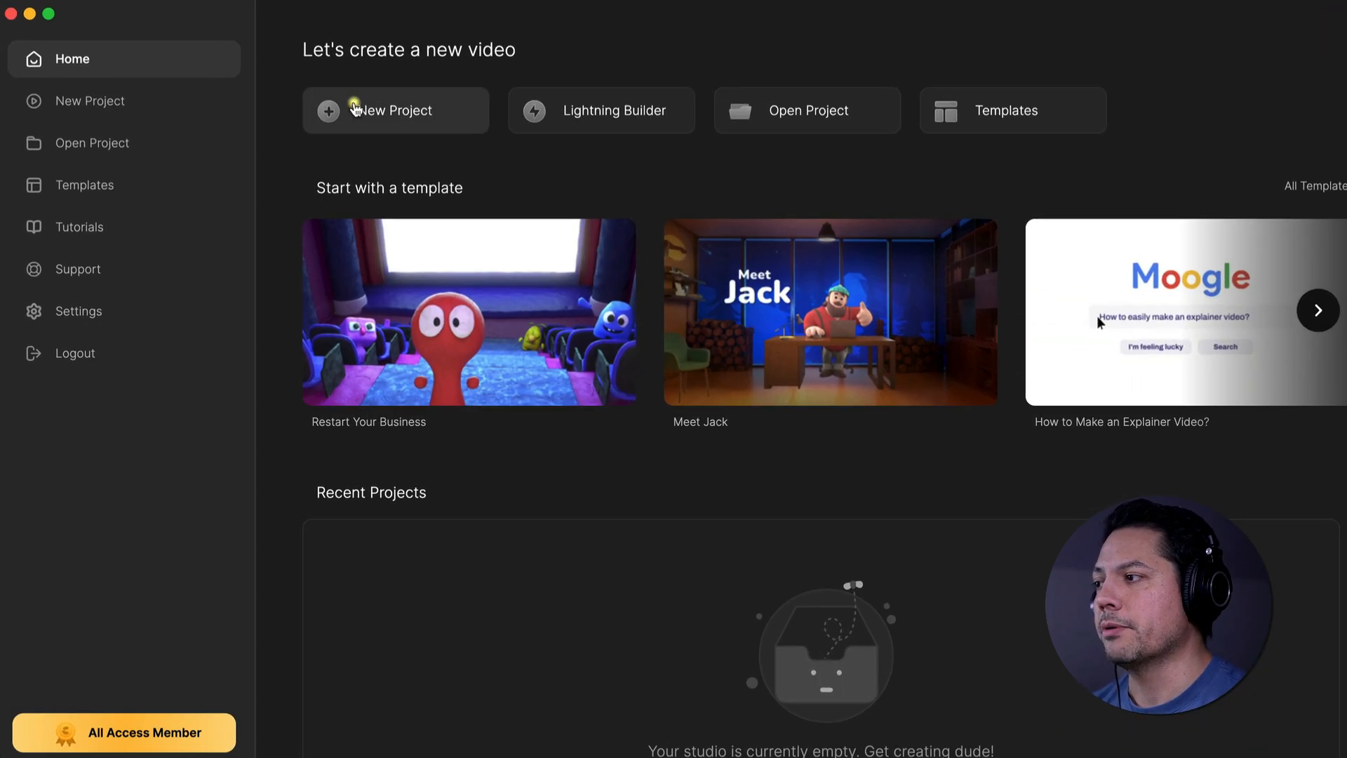
Step: Create a new project and try the Vertical and Square resolutions, ending with the Portrait format at 1080 by 1350
{"action": "left_click", "coordinate": [354, 109]}
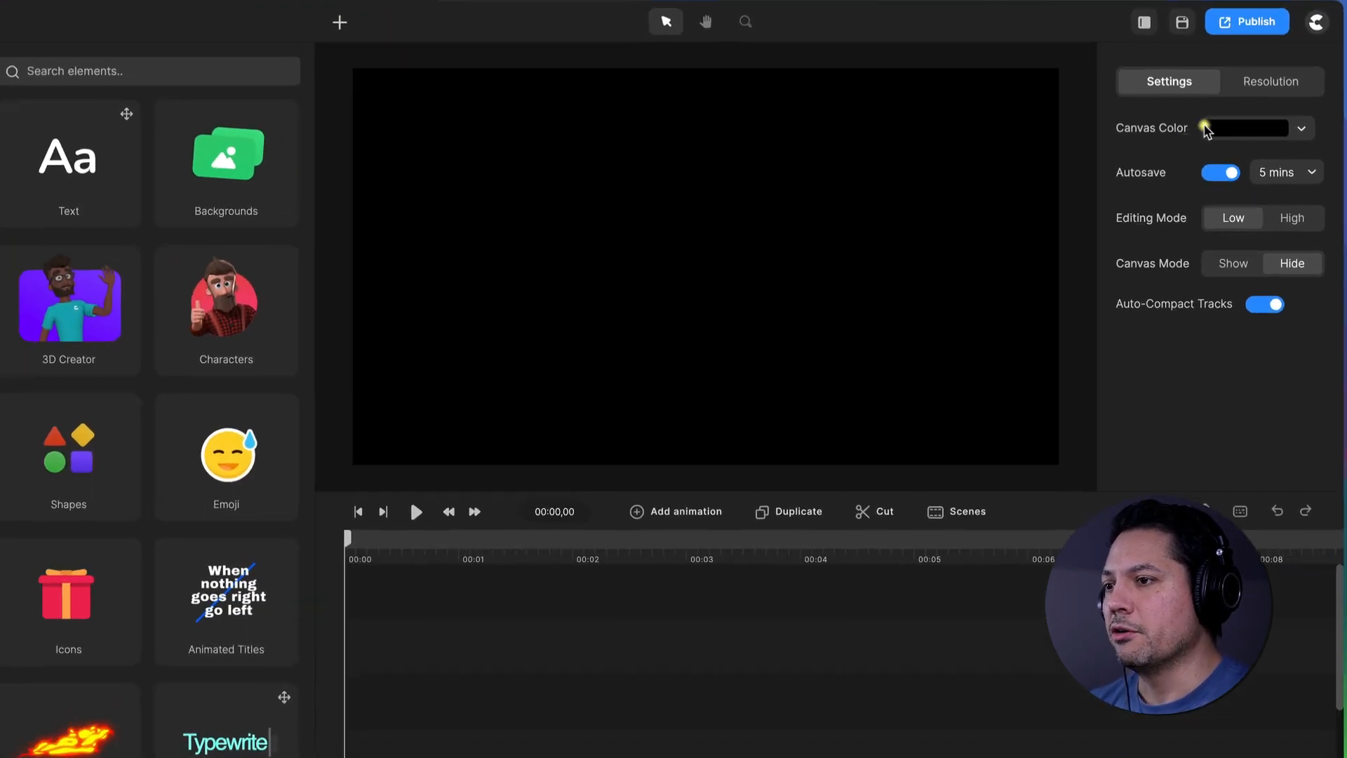
{"action": "left_click", "coordinate": [1264, 85]}
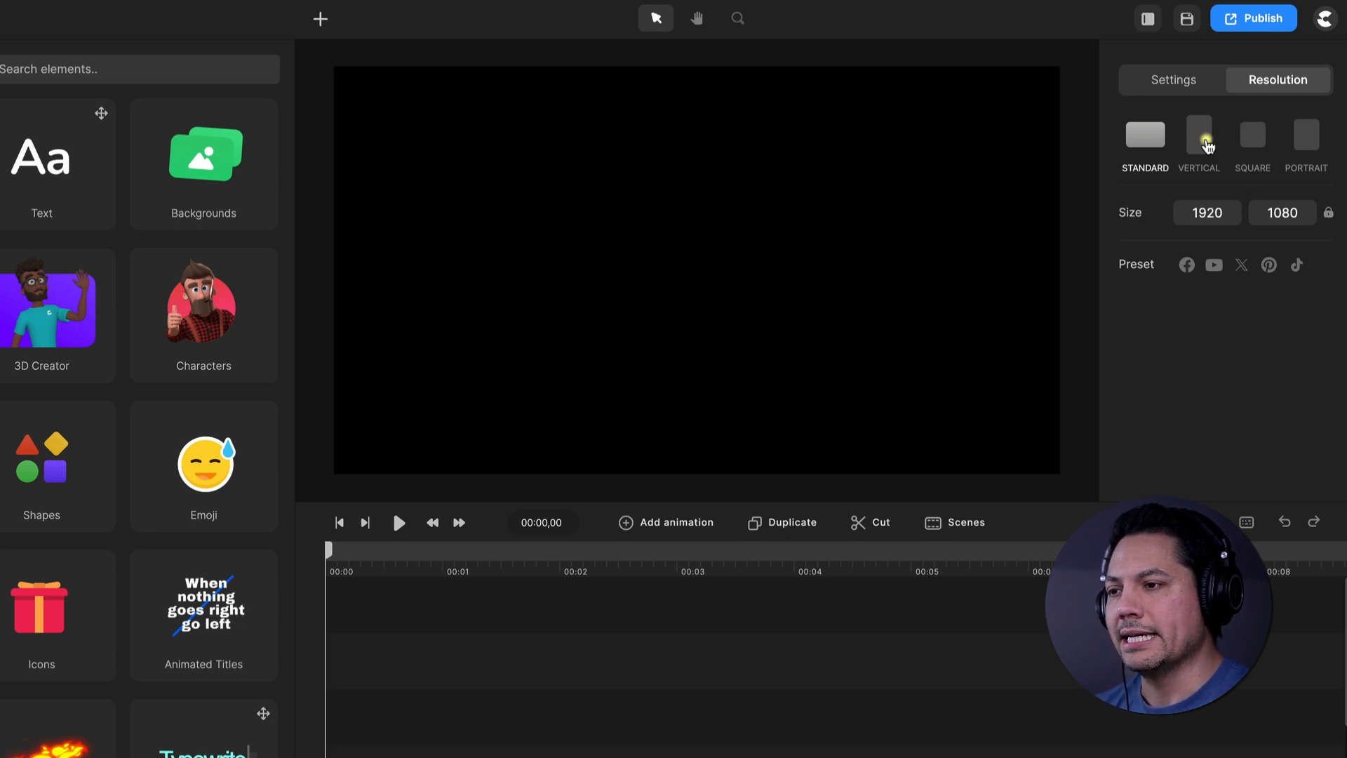
{"action": "left_click", "coordinate": [1201, 138]}
{"action": "left_click", "coordinate": [1251, 136]}
{"action": "left_click", "coordinate": [1305, 135]}
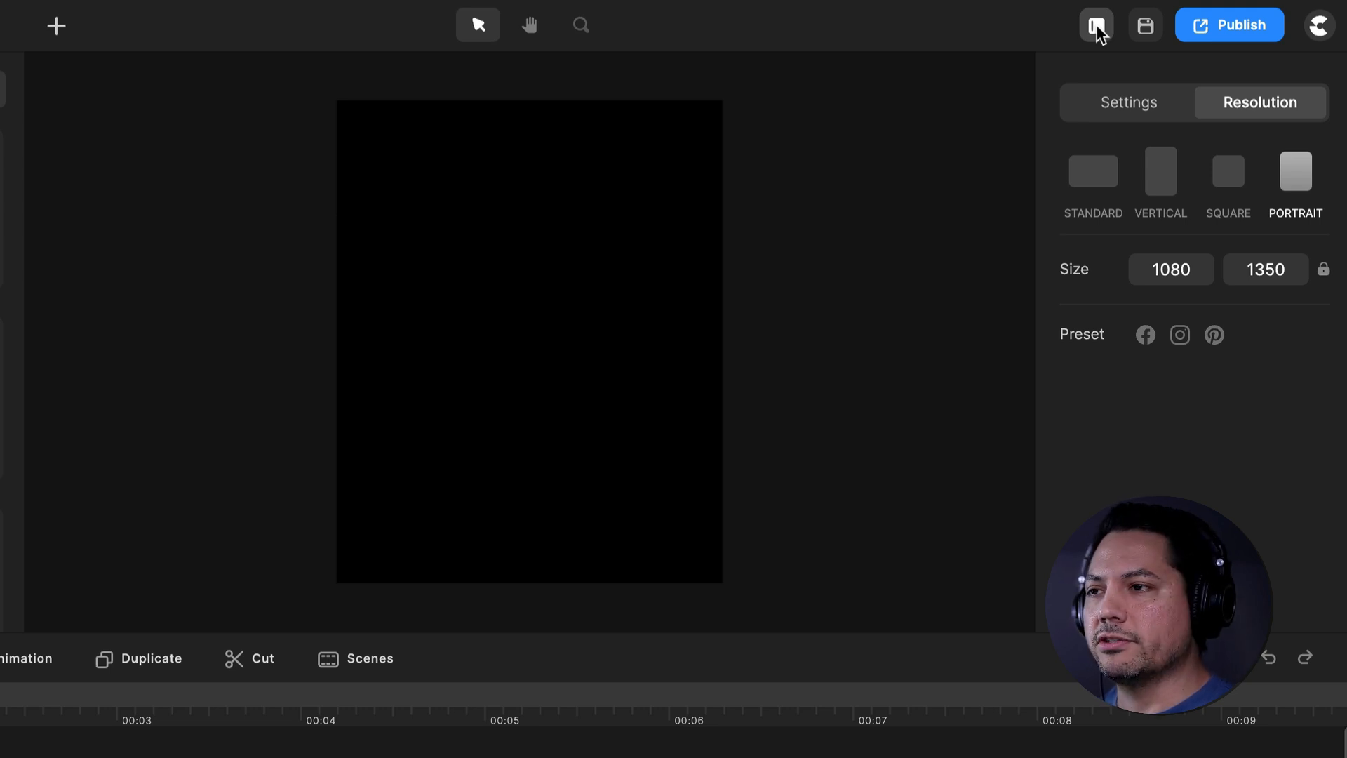
Step: Switch the editor's interface layout to Left Bar
{"action": "left_click", "coordinate": [1096, 28]}
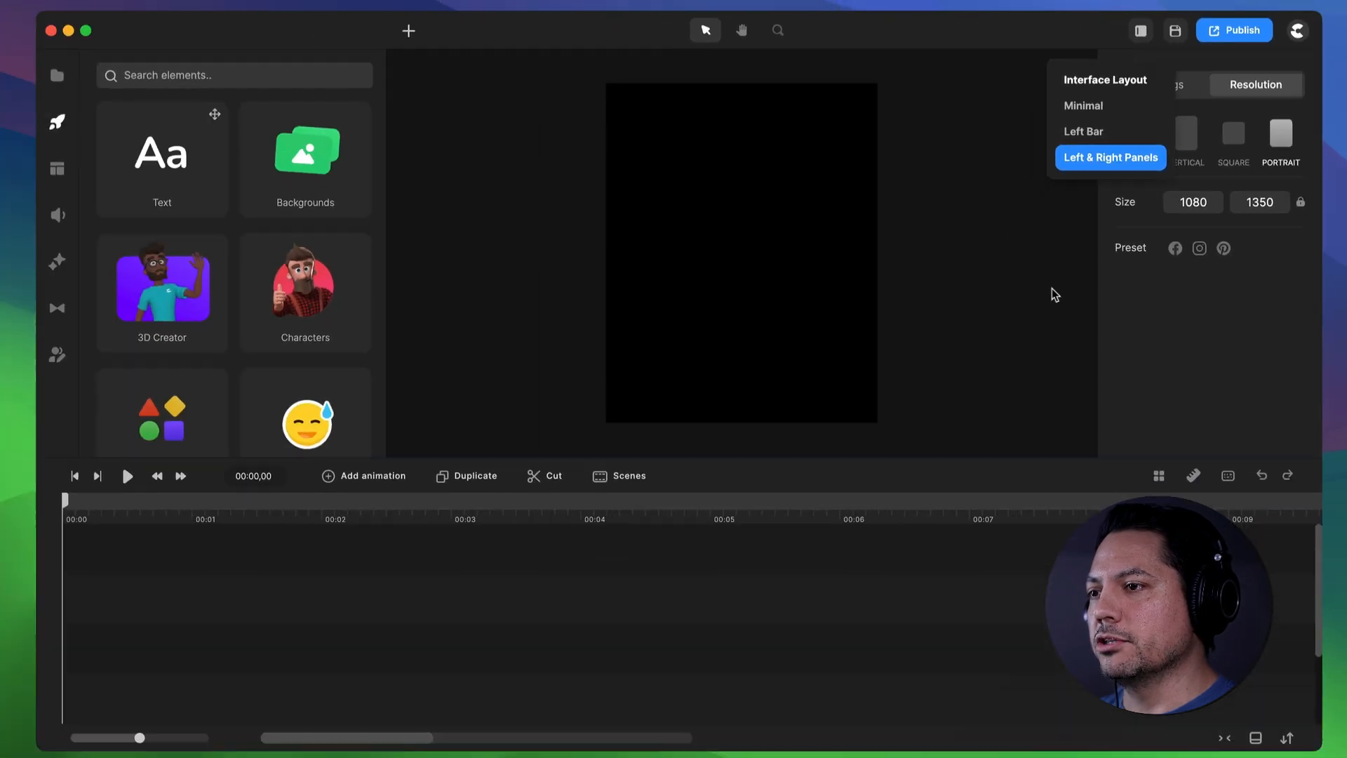
{"action": "left_click", "coordinate": [969, 391]}
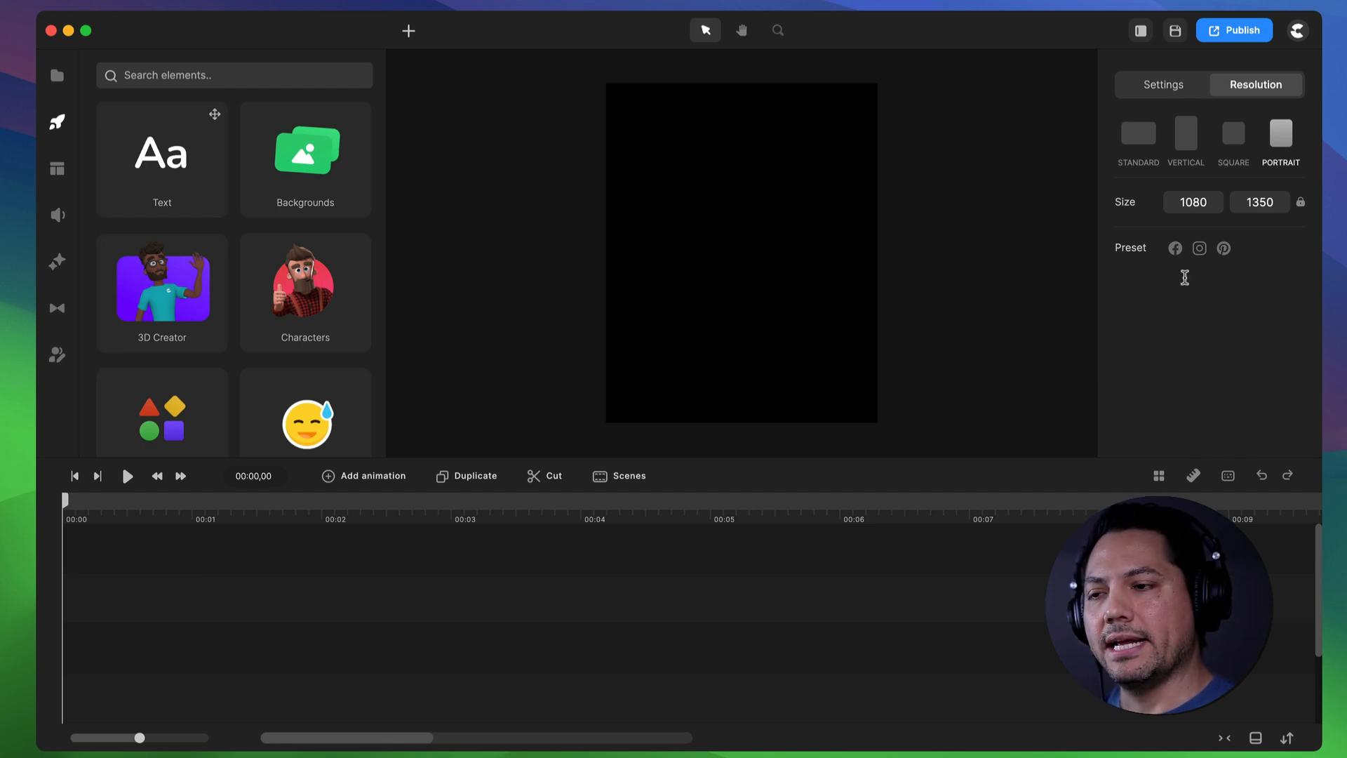
{"action": "left_click", "coordinate": [1141, 30]}
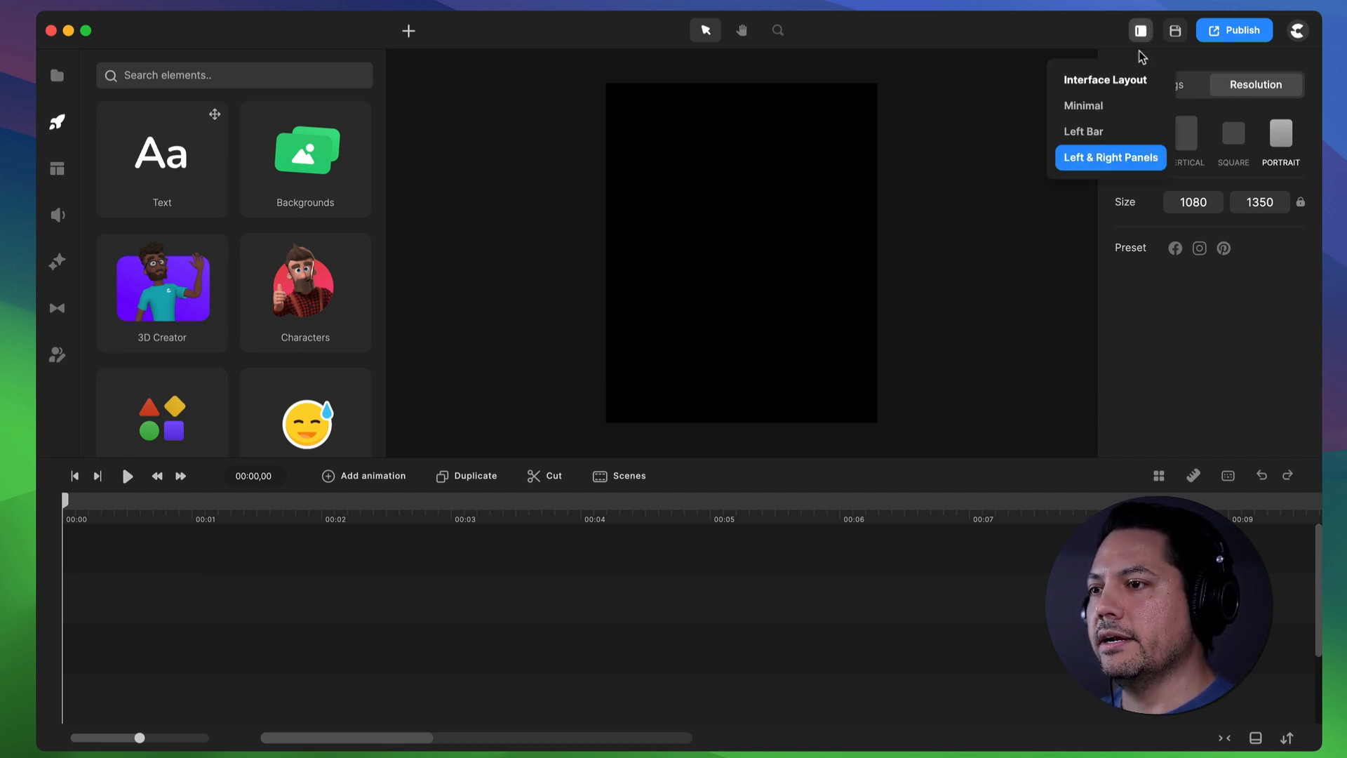
{"action": "left_click", "coordinate": [1092, 133]}
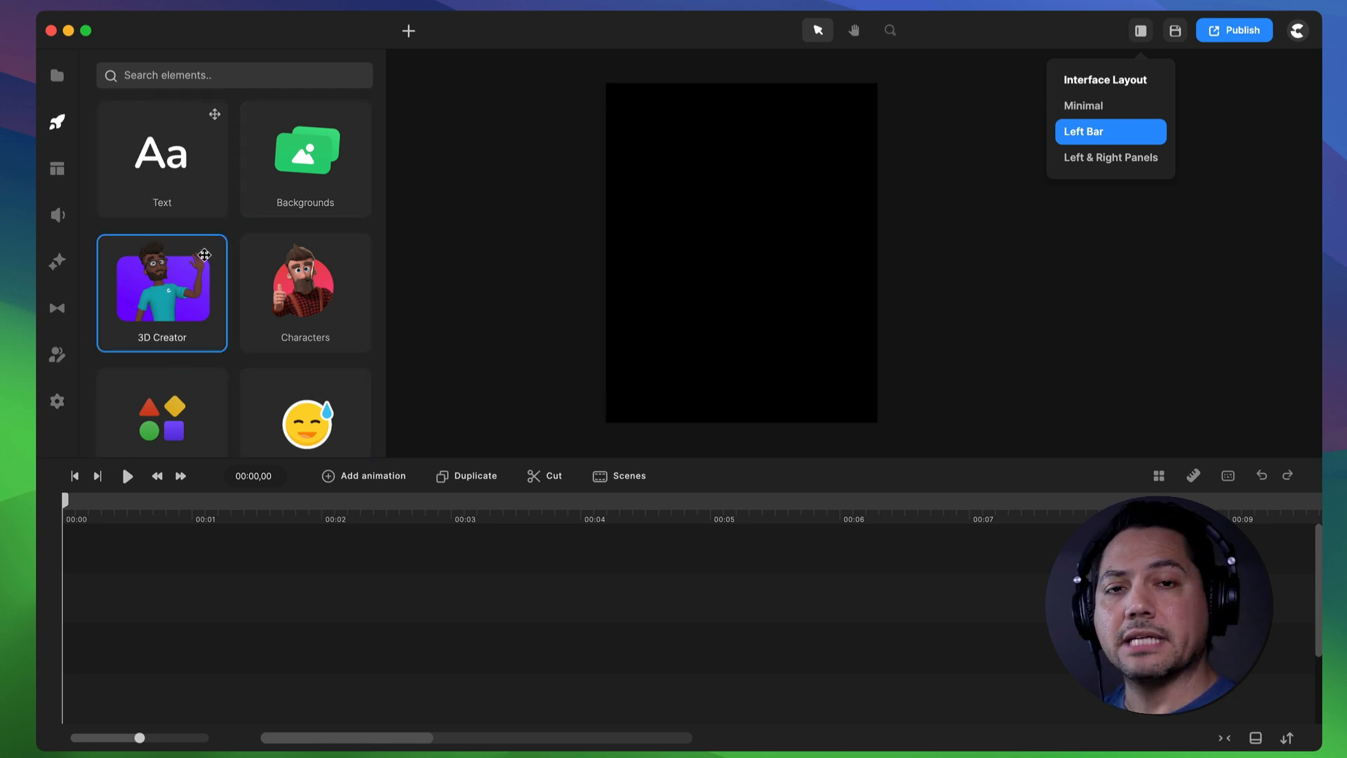
Step: Look through the project settings, studio elements, templates, audio and transitions in the Left Bar layout
{"action": "left_click", "coordinate": [61, 404]}
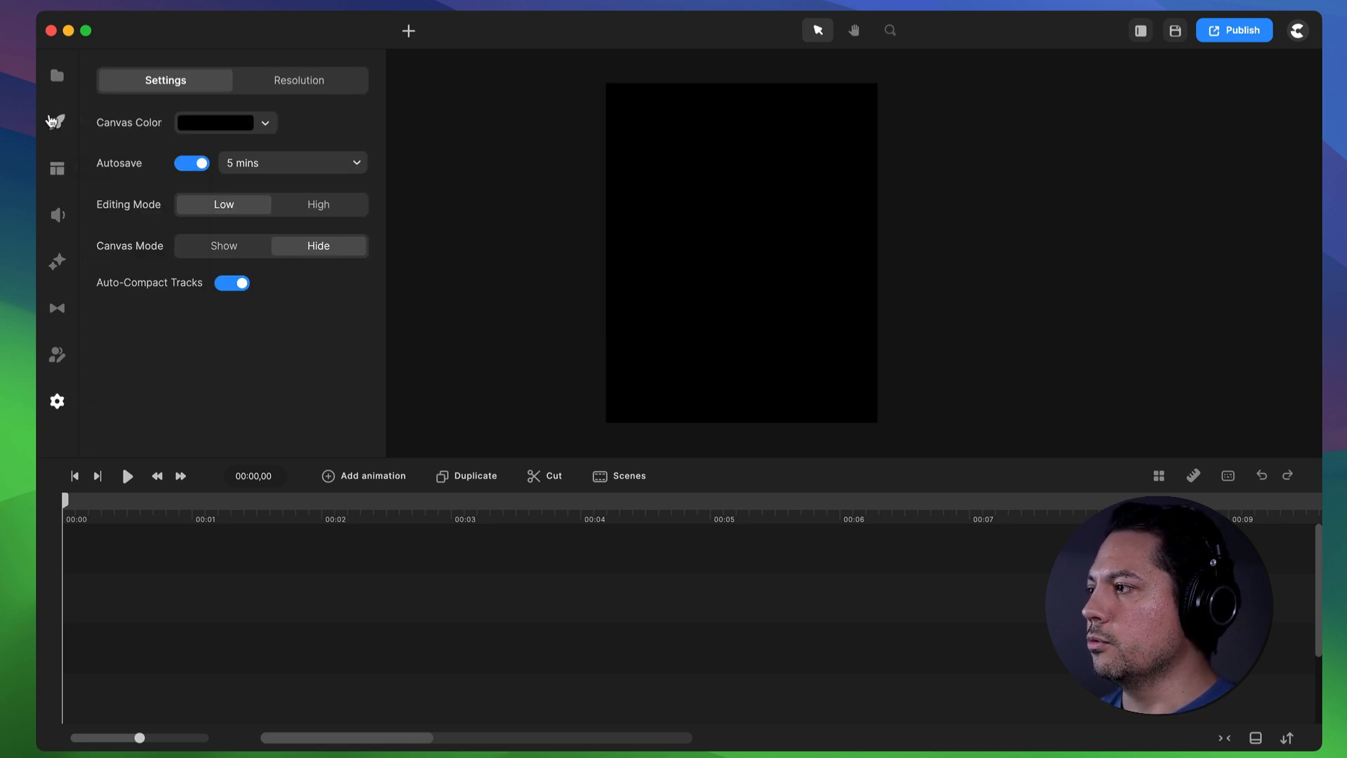
{"action": "left_click", "coordinate": [57, 122]}
{"action": "left_click", "coordinate": [56, 166]}
{"action": "left_click", "coordinate": [57, 214]}
{"action": "left_click", "coordinate": [57, 307]}
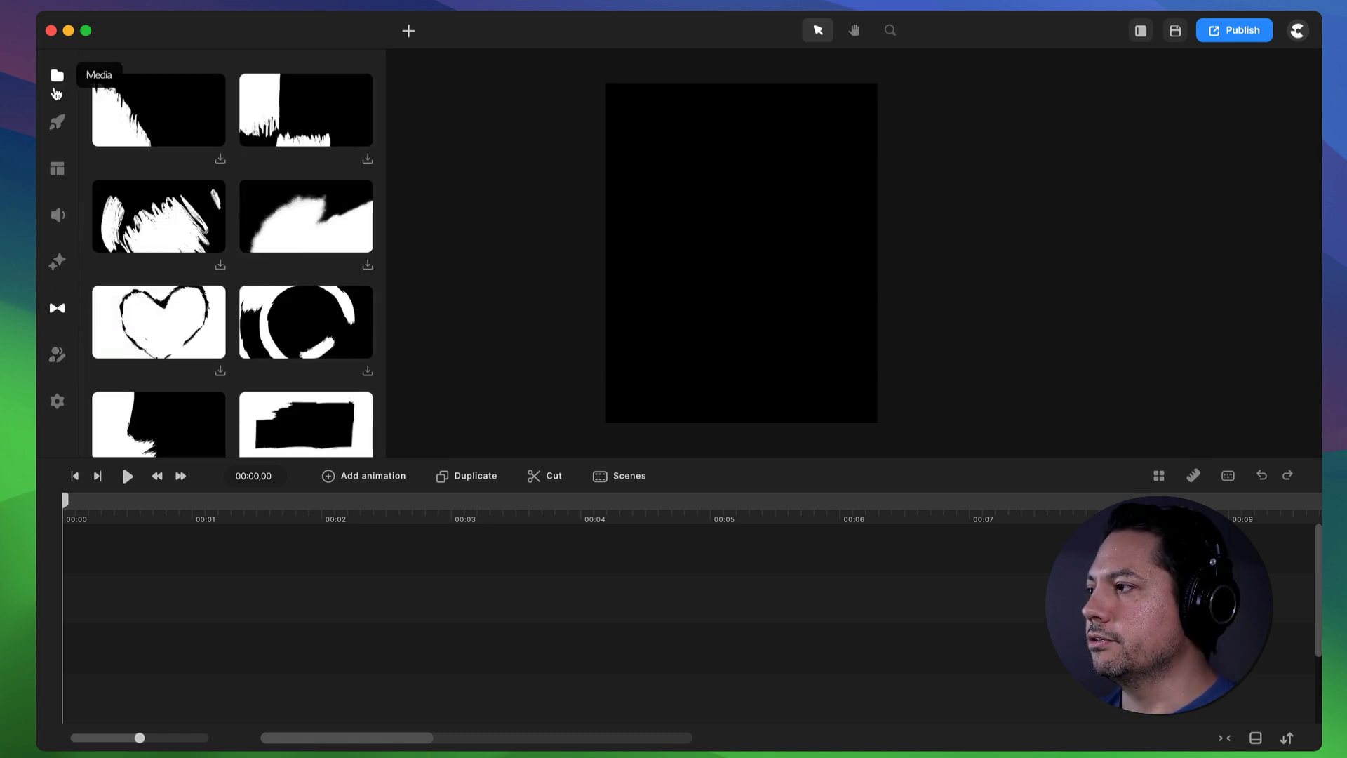
{"action": "left_click", "coordinate": [57, 124]}
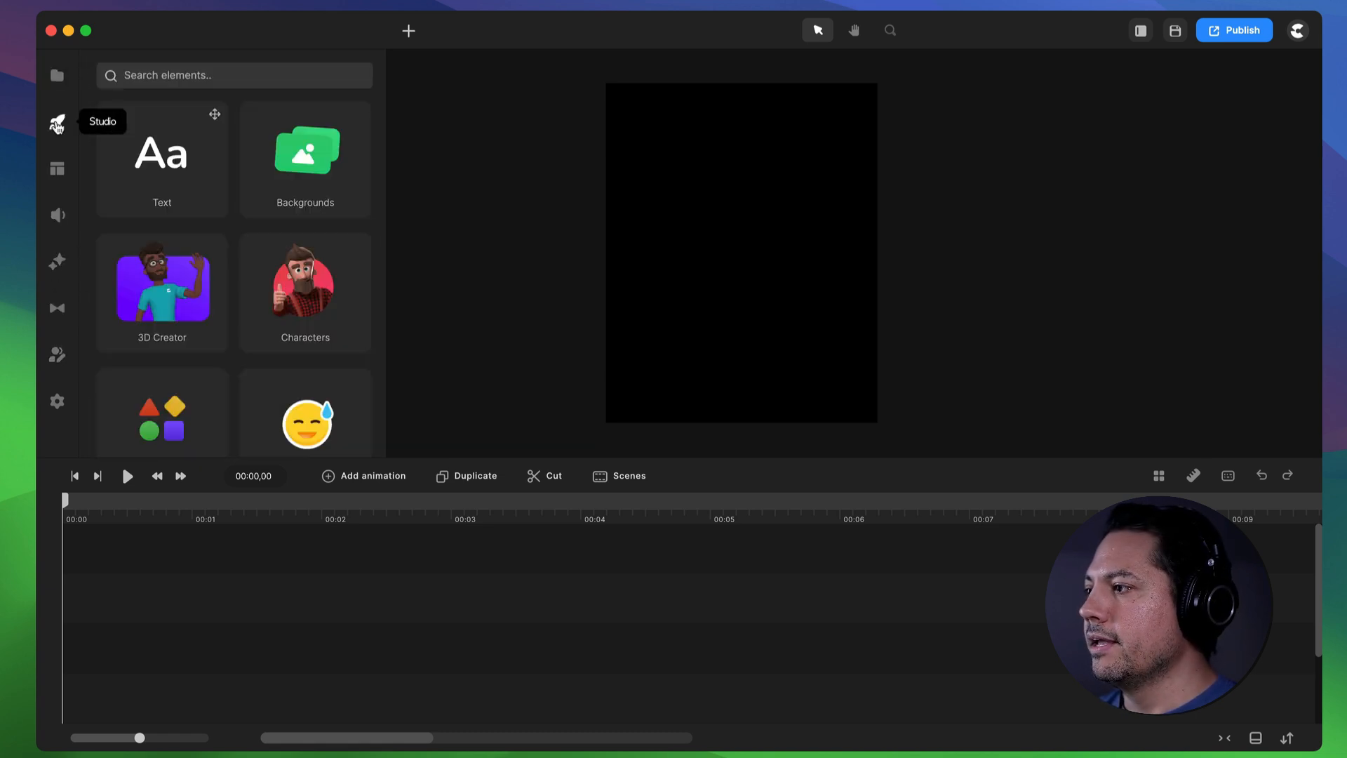
Step: Switch the interface layout to Minimal and look through its settings, 3D Creator, audio, templates and studio sections
{"action": "left_click", "coordinate": [1140, 33]}
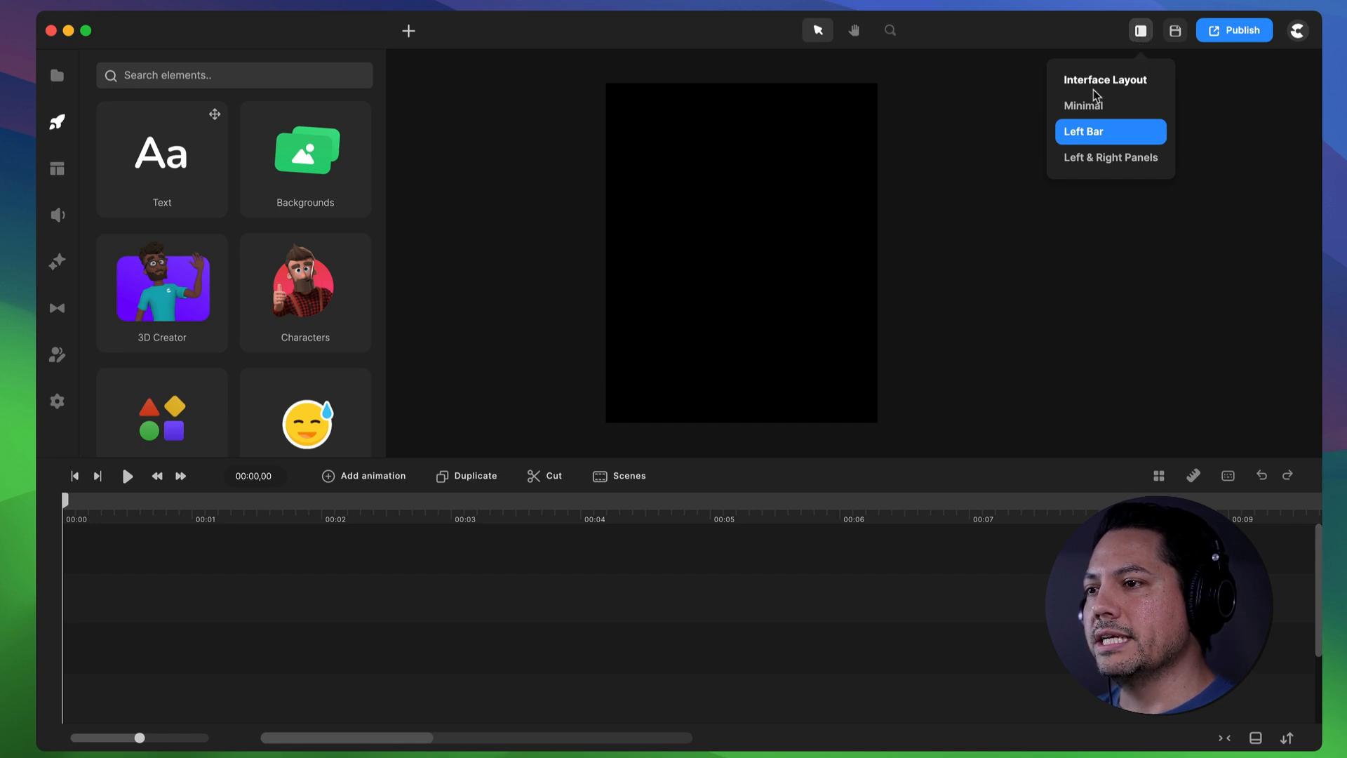
{"action": "left_click", "coordinate": [1082, 106]}
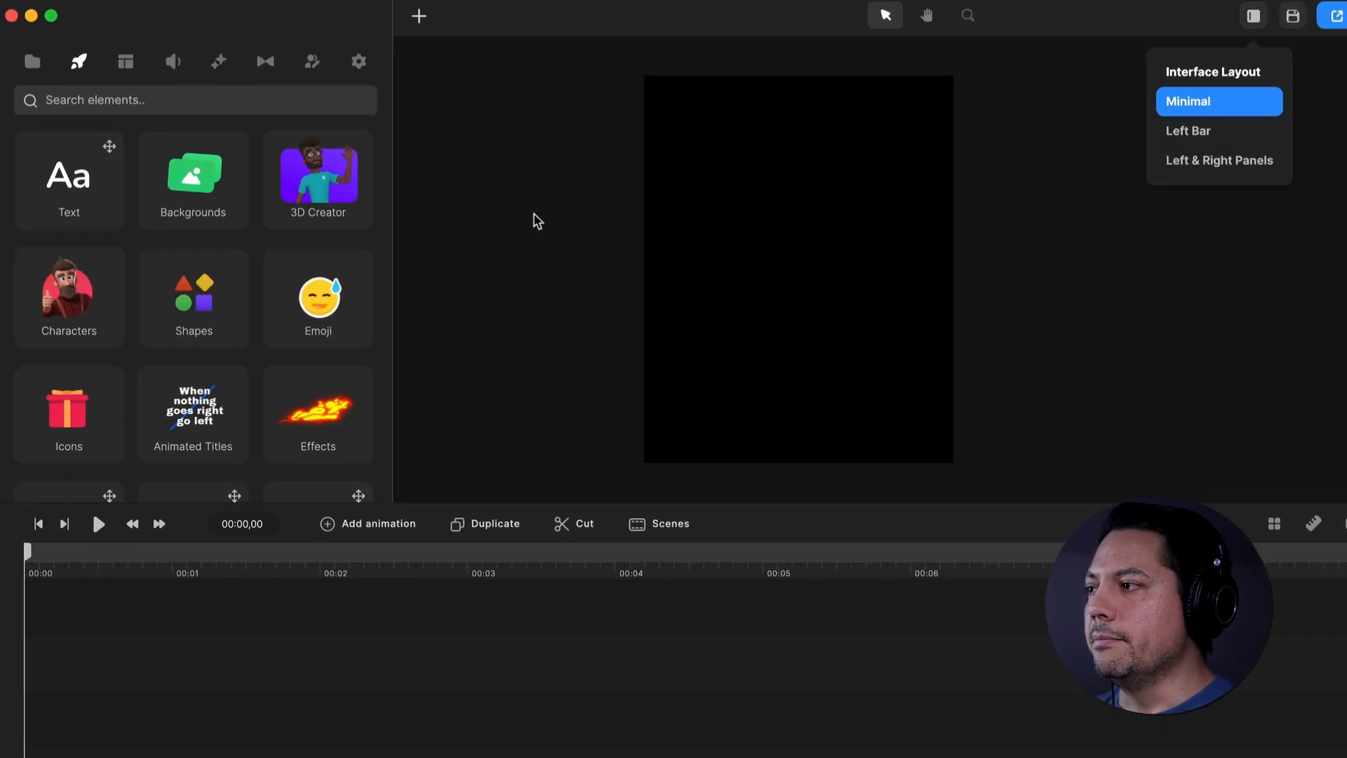
{"action": "left_click", "coordinate": [355, 65]}
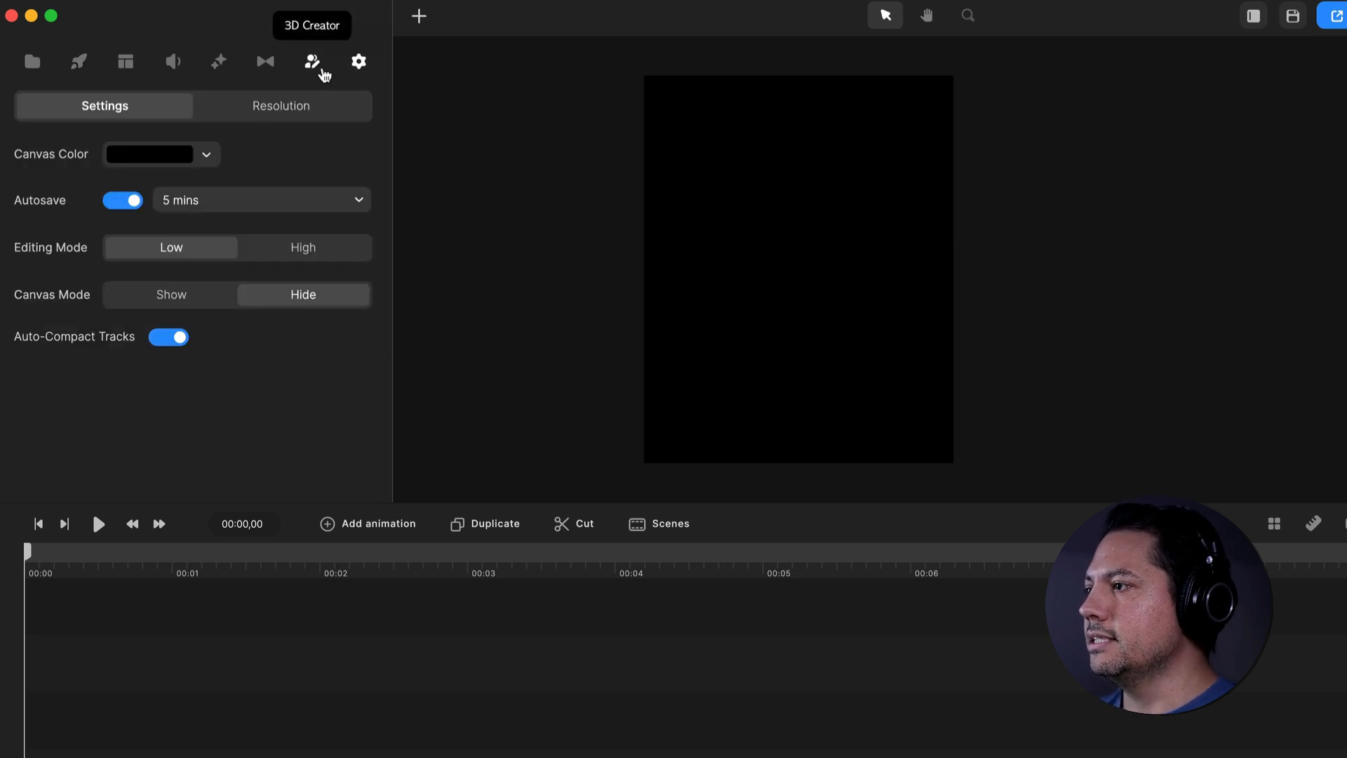
{"action": "left_click", "coordinate": [312, 67]}
{"action": "left_click", "coordinate": [173, 63]}
{"action": "left_click", "coordinate": [126, 64]}
{"action": "left_click", "coordinate": [78, 64]}
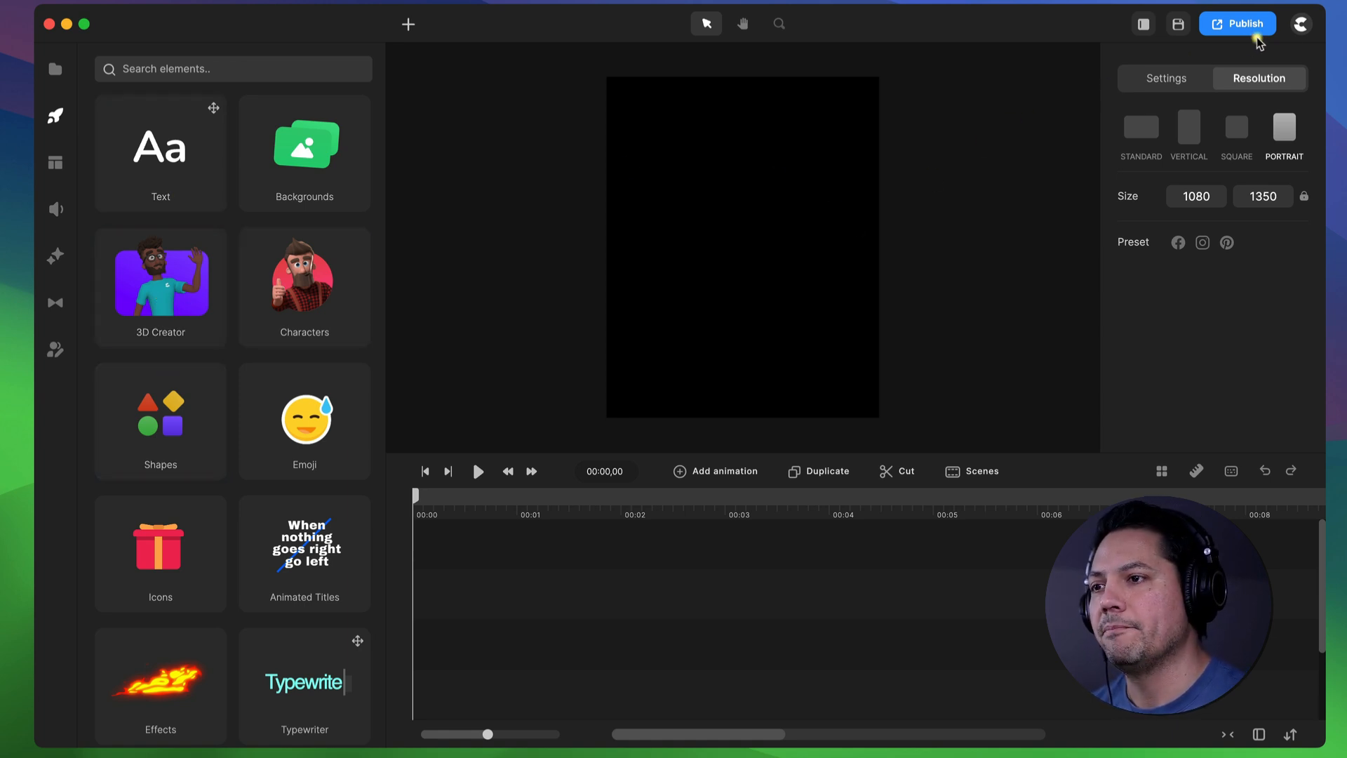
Step: Exit the empty project without saving and return to the home screen
{"action": "left_click", "coordinate": [1301, 24]}
{"action": "left_click", "coordinate": [1270, 177]}
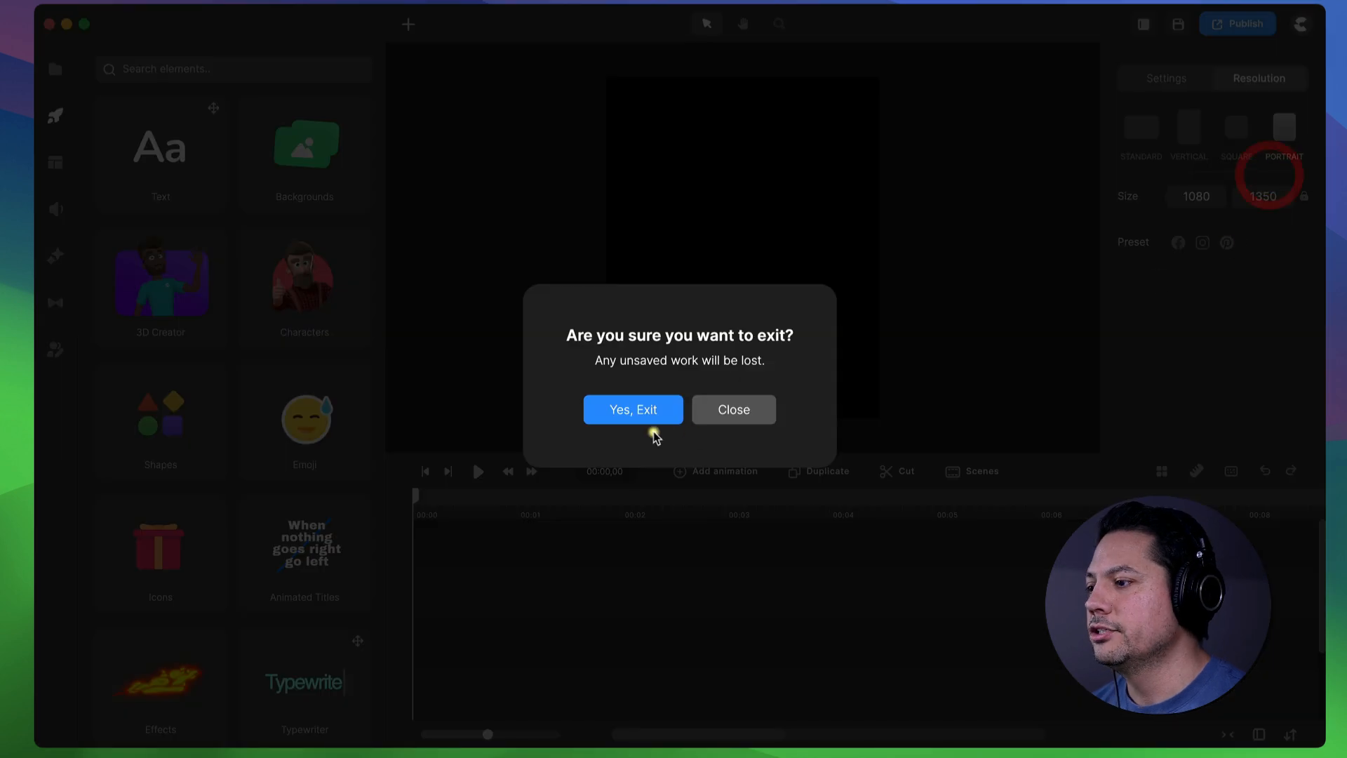
{"action": "left_click", "coordinate": [635, 408]}
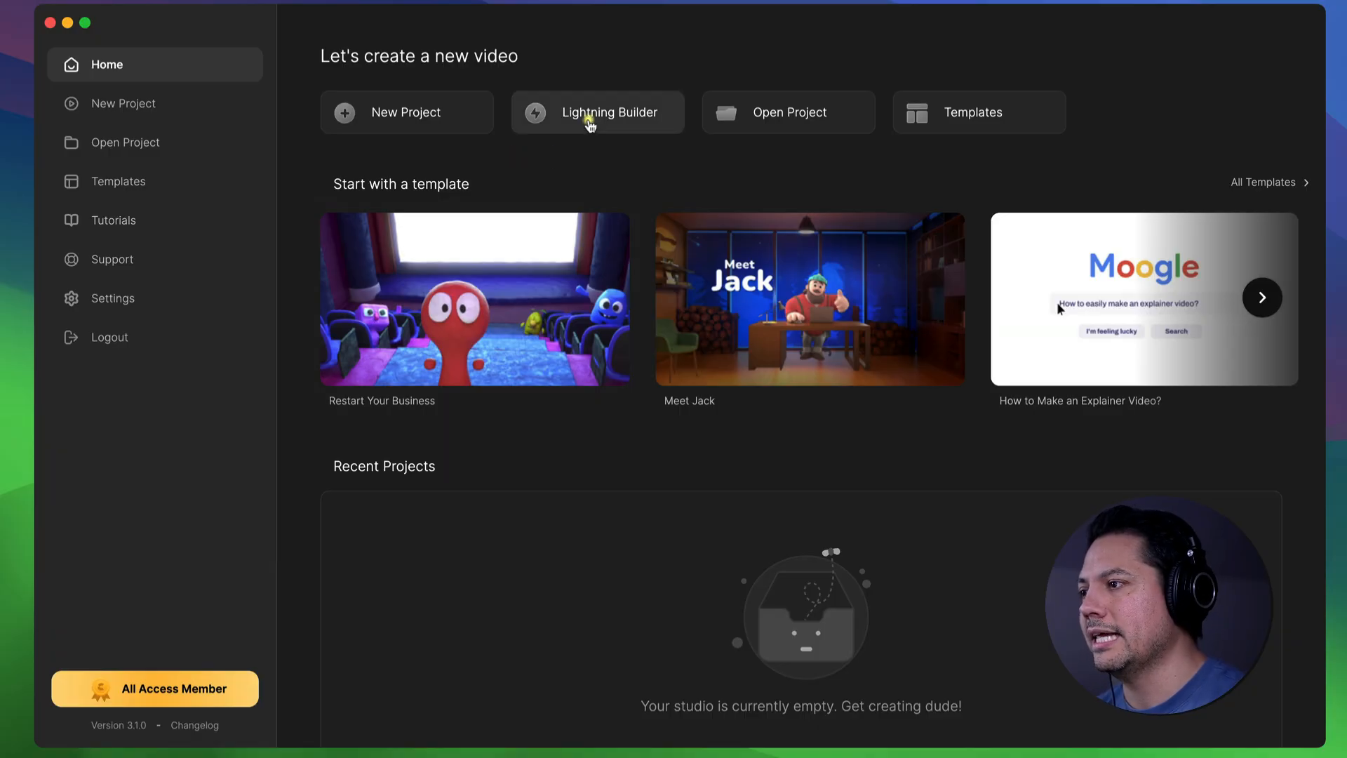
Step: Start a video with the Lightning Builder in Standard 16:9 format and choose the Jack style
{"action": "left_click", "coordinate": [587, 120]}
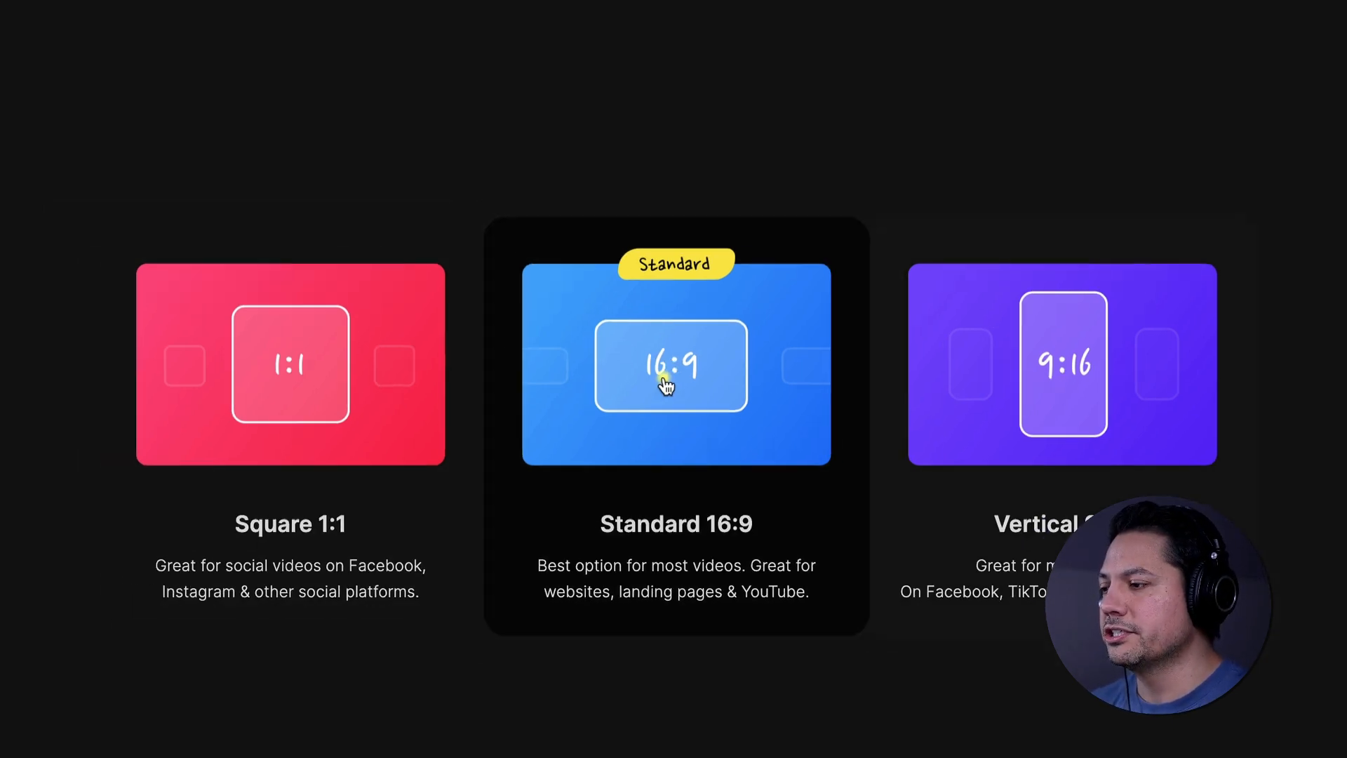
{"action": "left_click", "coordinate": [665, 386]}
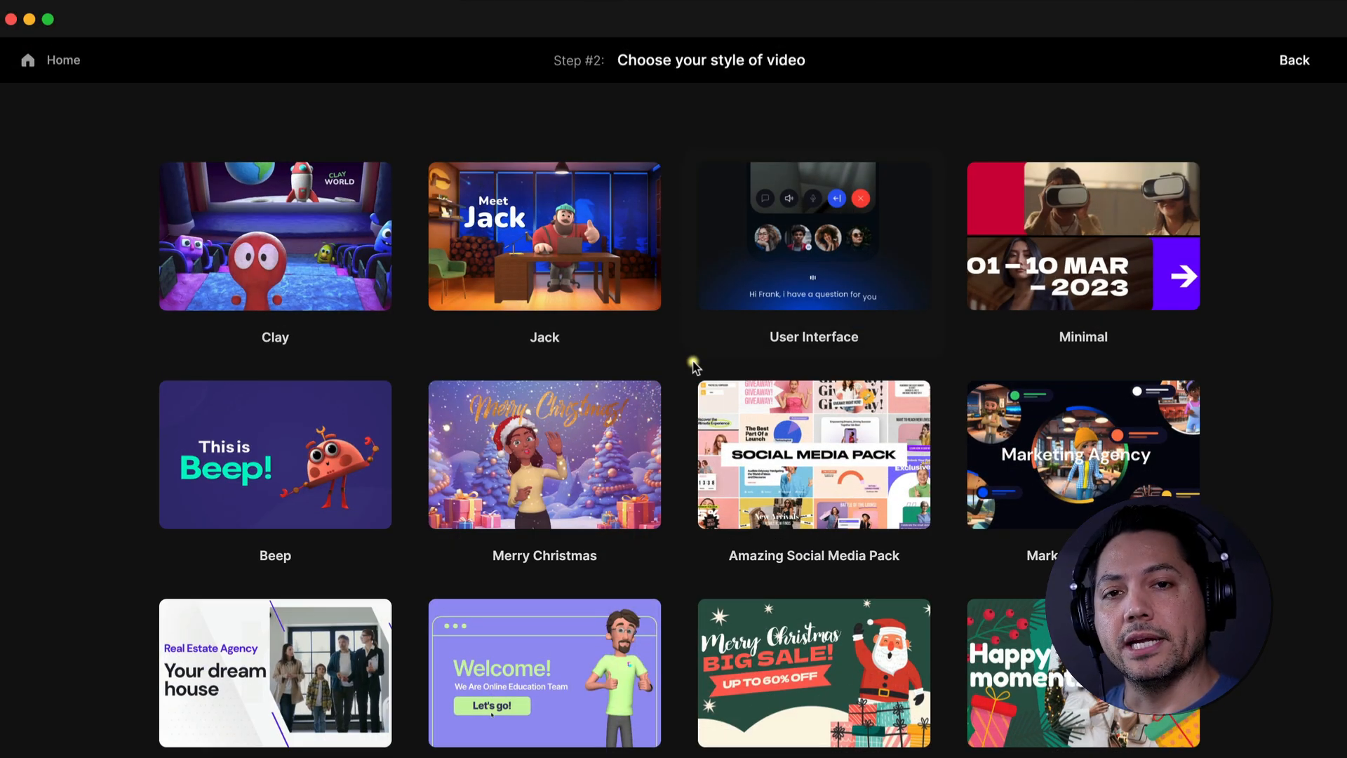
{"action": "scroll", "coordinate": [686, 604], "scroll_direction": "down", "scroll_amount": 6}
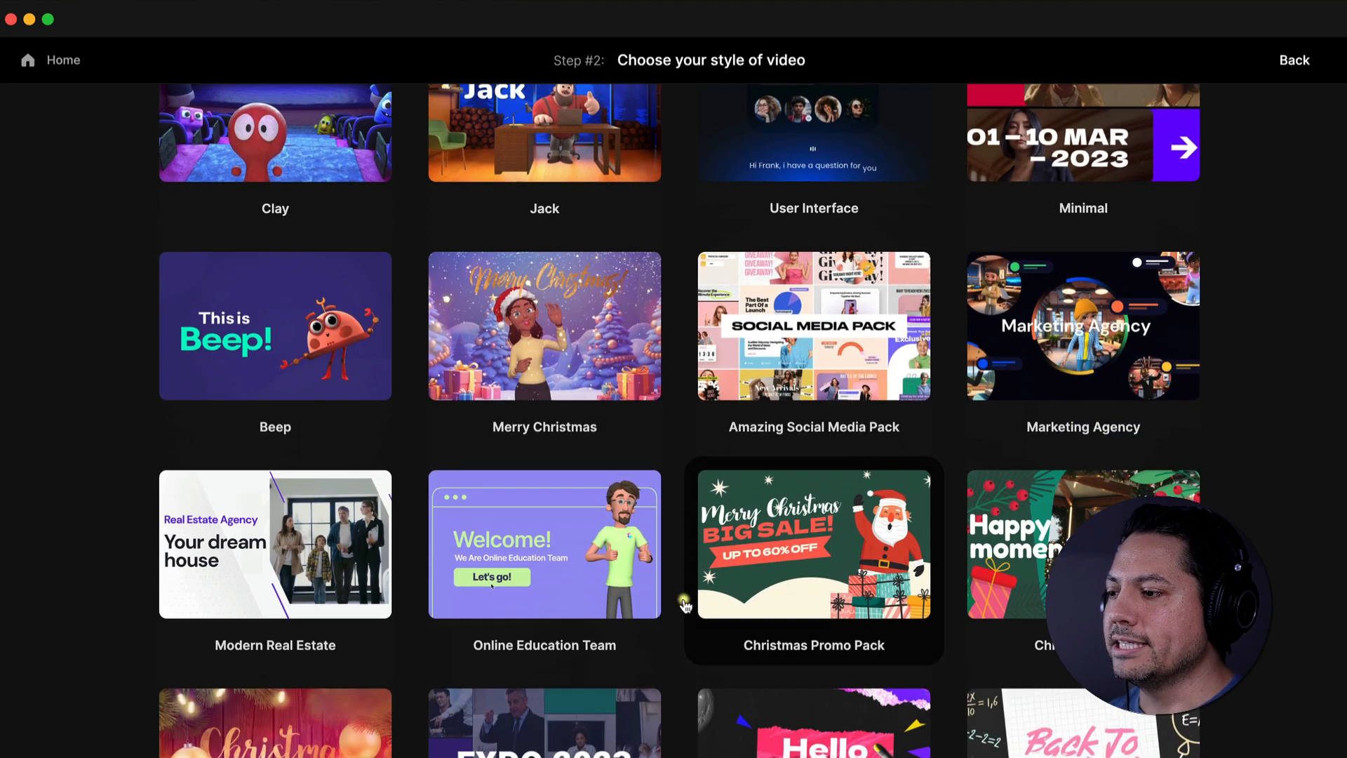
{"action": "scroll", "coordinate": [686, 609], "scroll_direction": "down", "scroll_amount": 9}
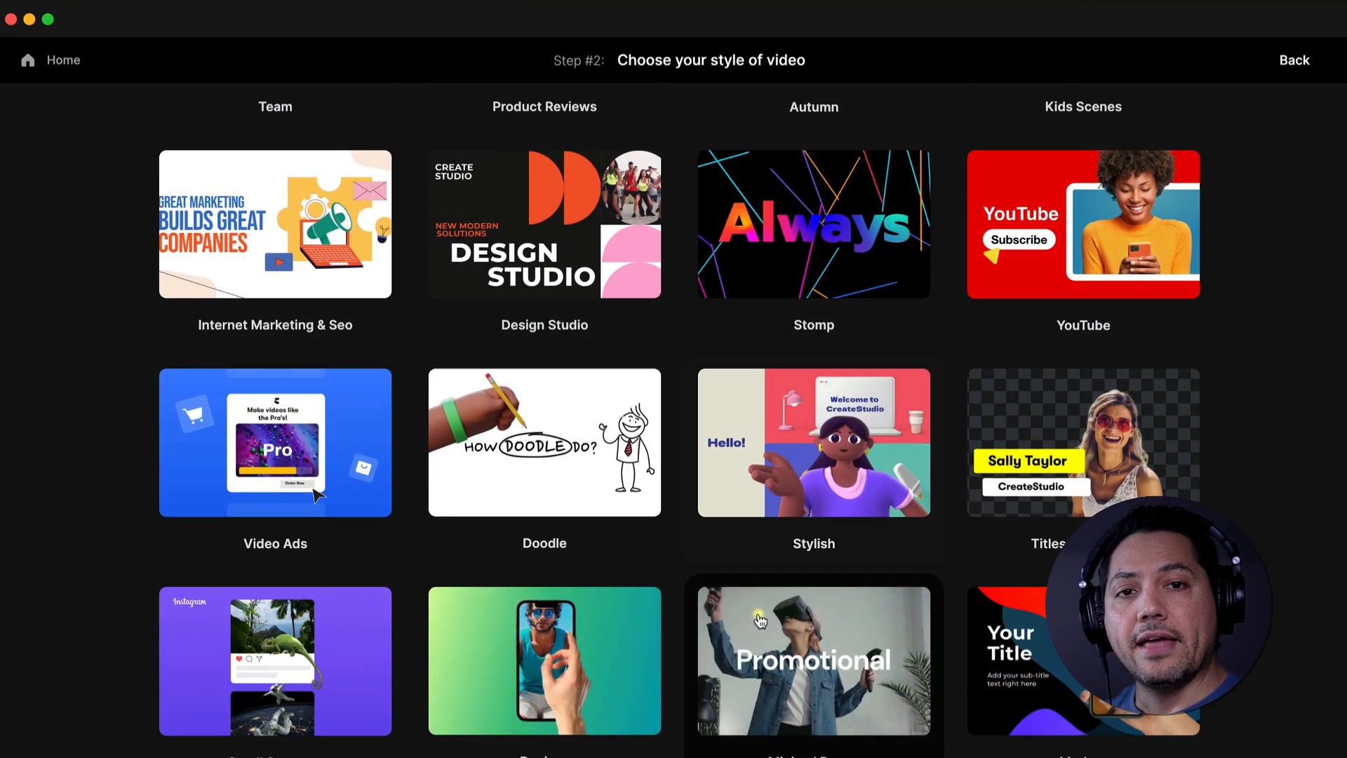
{"action": "scroll", "coordinate": [759, 620], "scroll_direction": "up", "scroll_amount": 15}
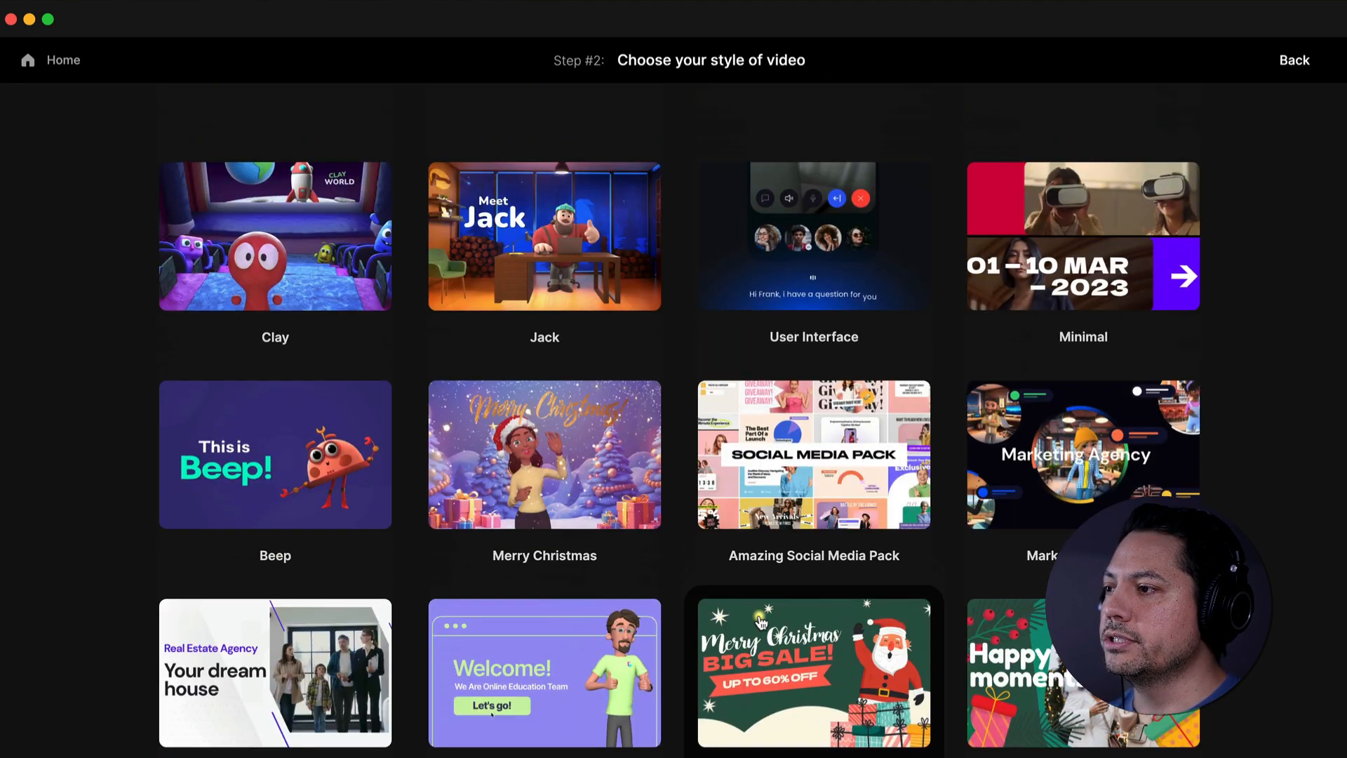
{"action": "left_click", "coordinate": [520, 243]}
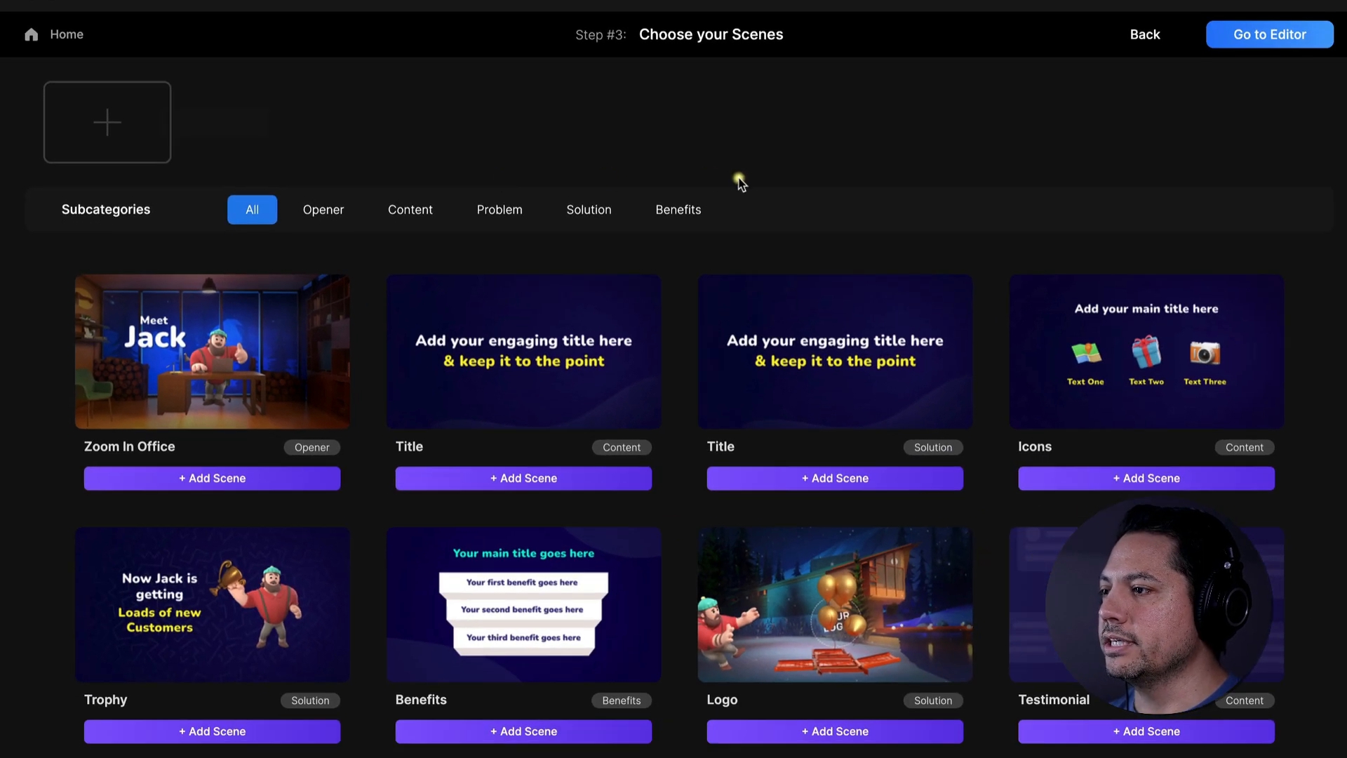
Step: Browse the Jack scenes and add the Zoom In Office scene from the Opener subcategory
{"action": "scroll", "coordinate": [442, 479], "scroll_direction": "down", "scroll_amount": 4}
{"action": "scroll", "coordinate": [442, 479], "scroll_direction": "down", "scroll_amount": 9}
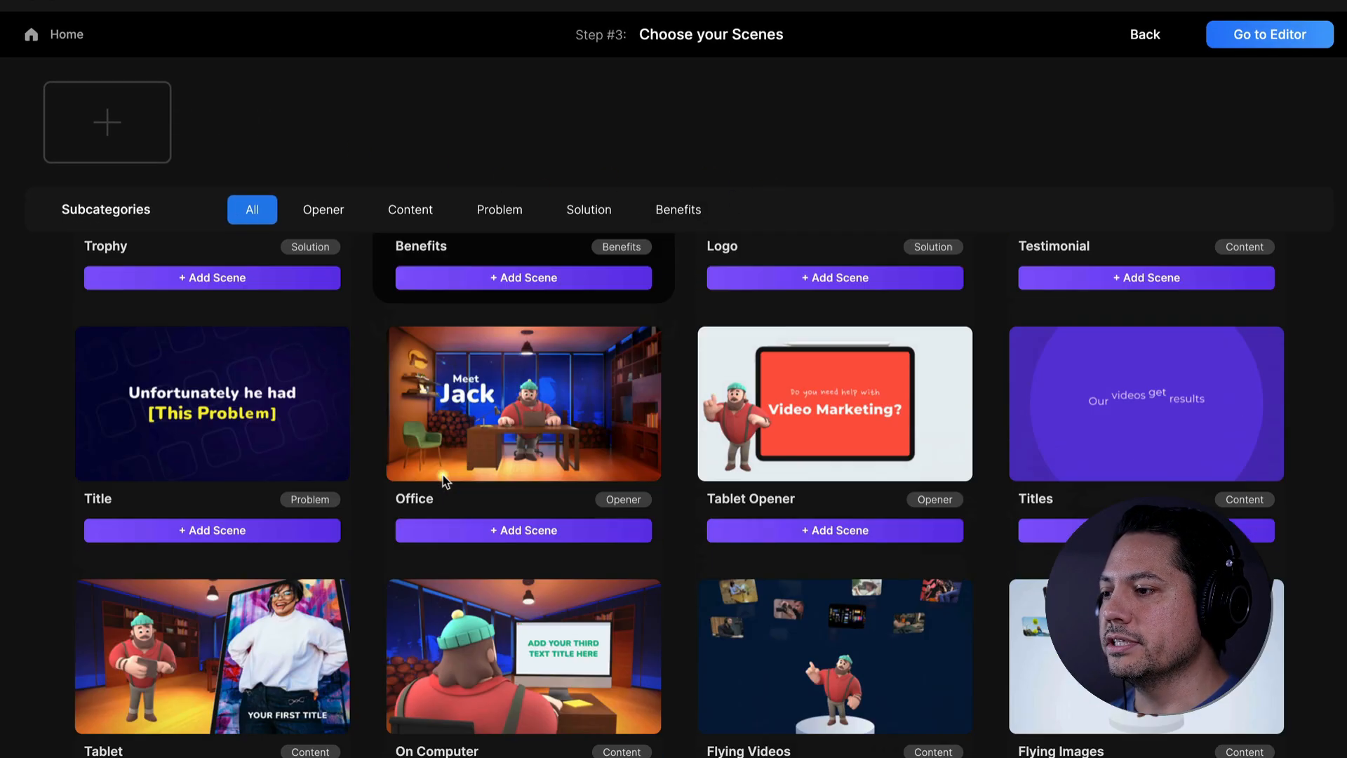
{"action": "scroll", "coordinate": [519, 558], "scroll_direction": "up", "scroll_amount": 12}
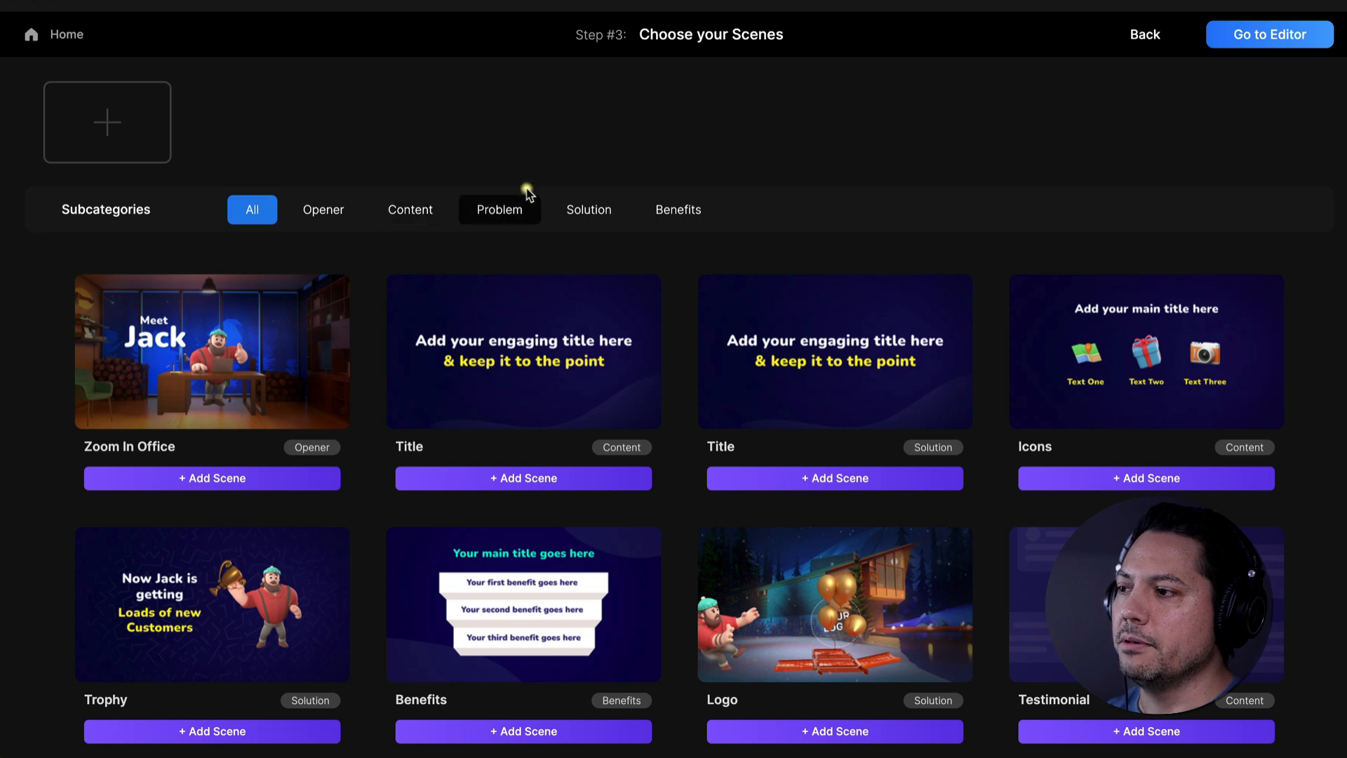
{"action": "left_click", "coordinate": [338, 211]}
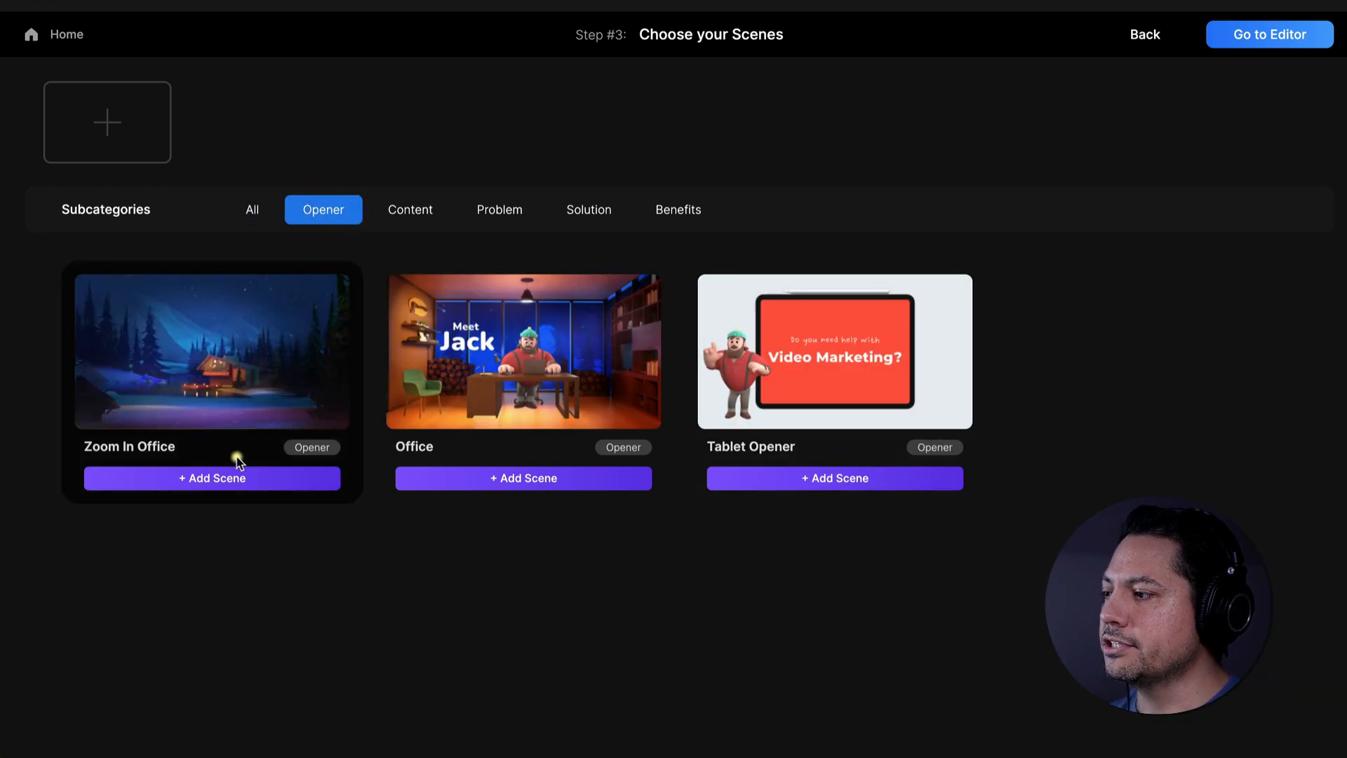
{"action": "left_click", "coordinate": [214, 481]}
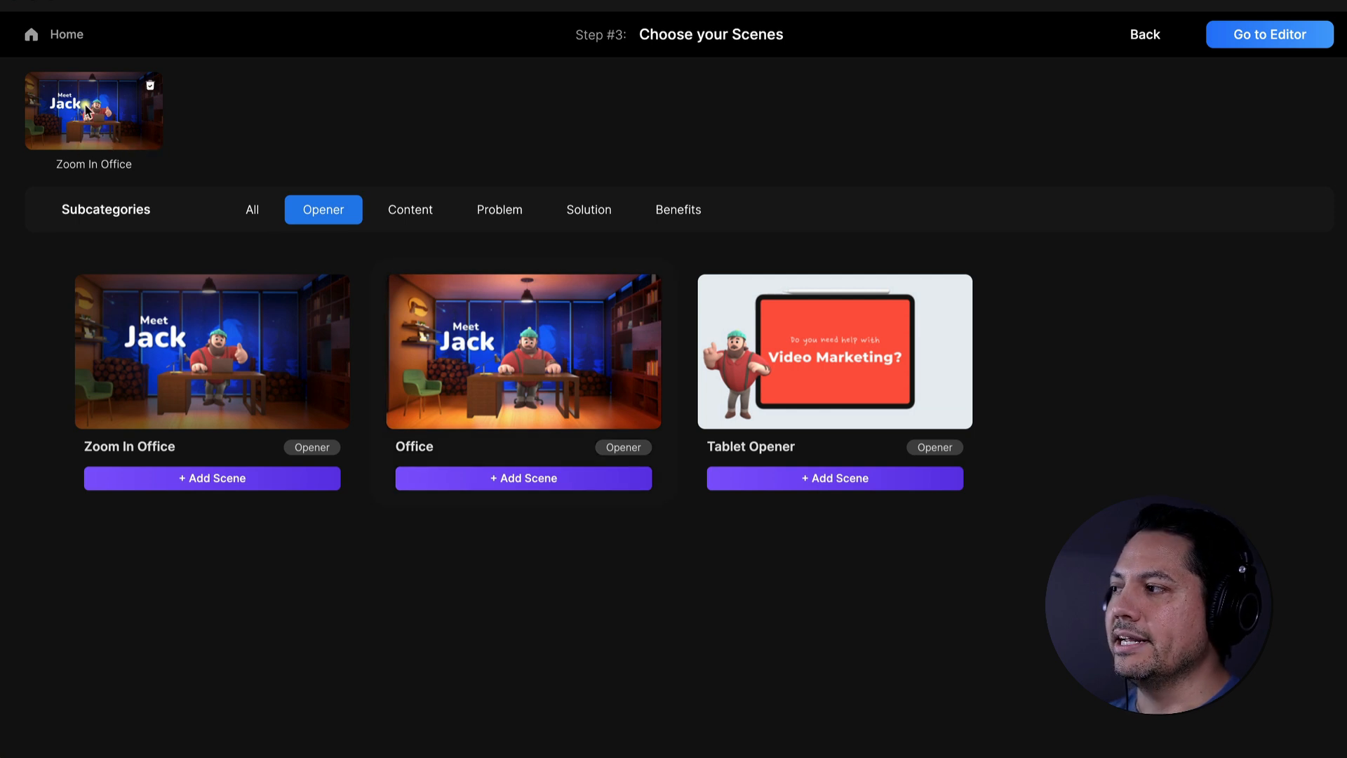
Step: Add the Tablet scene from the Content subcategory to the video
{"action": "left_click", "coordinate": [394, 214]}
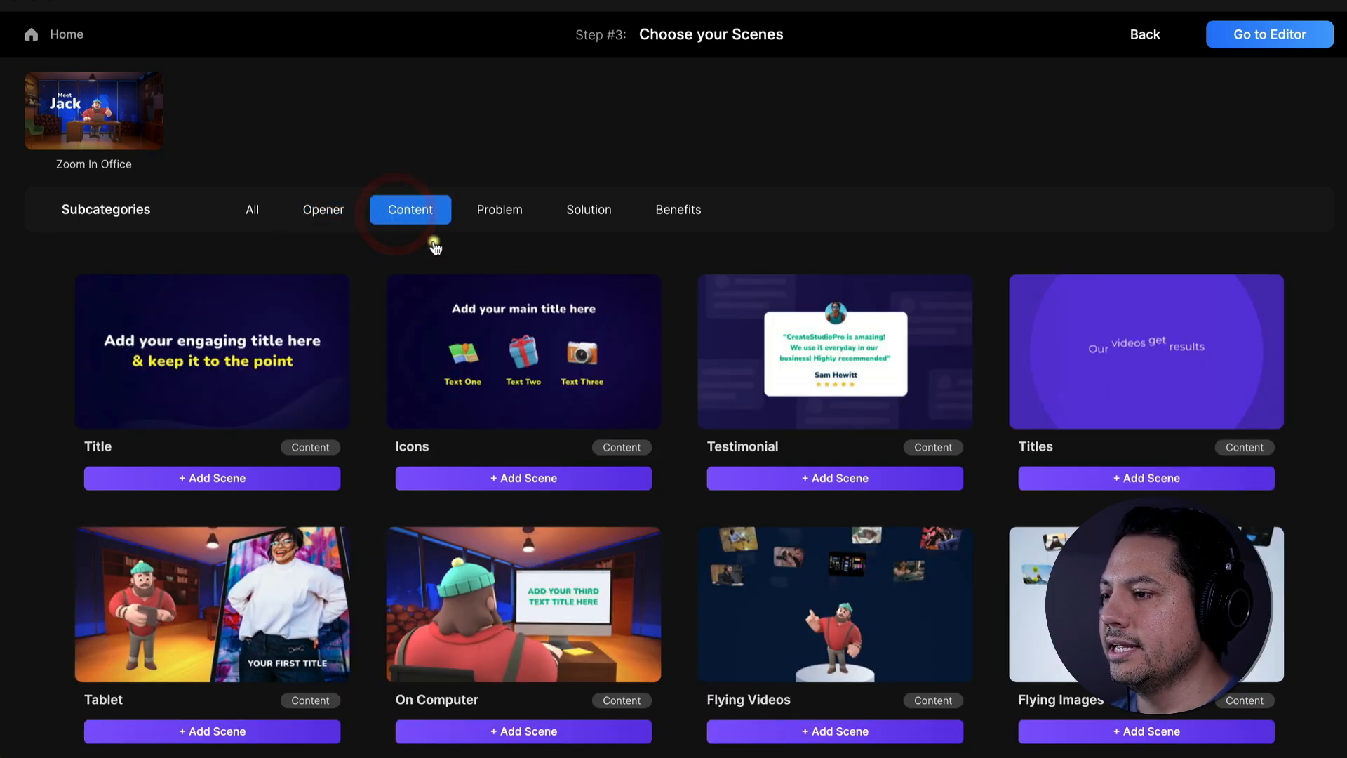
{"action": "scroll", "coordinate": [620, 533], "scroll_direction": "down", "scroll_amount": 2}
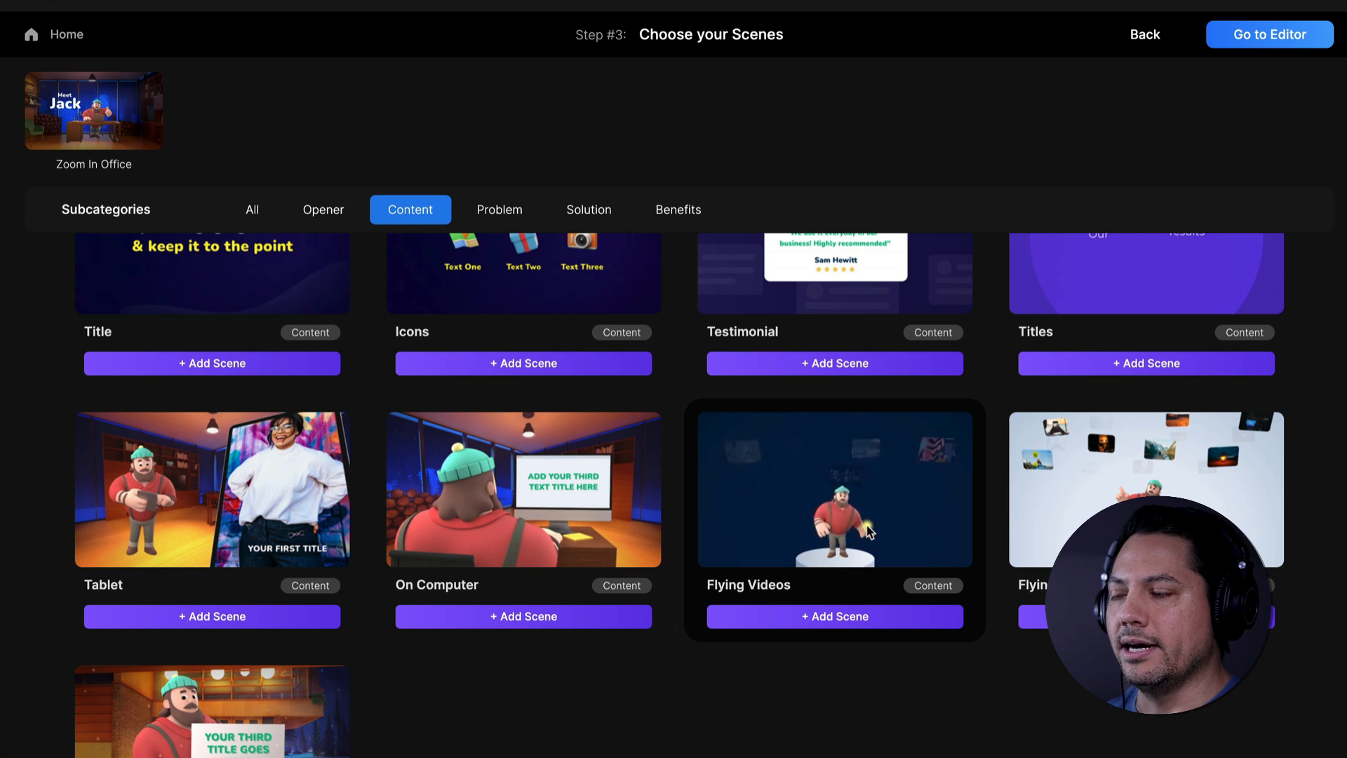
{"action": "scroll", "coordinate": [676, 561], "scroll_direction": "up", "scroll_amount": 2}
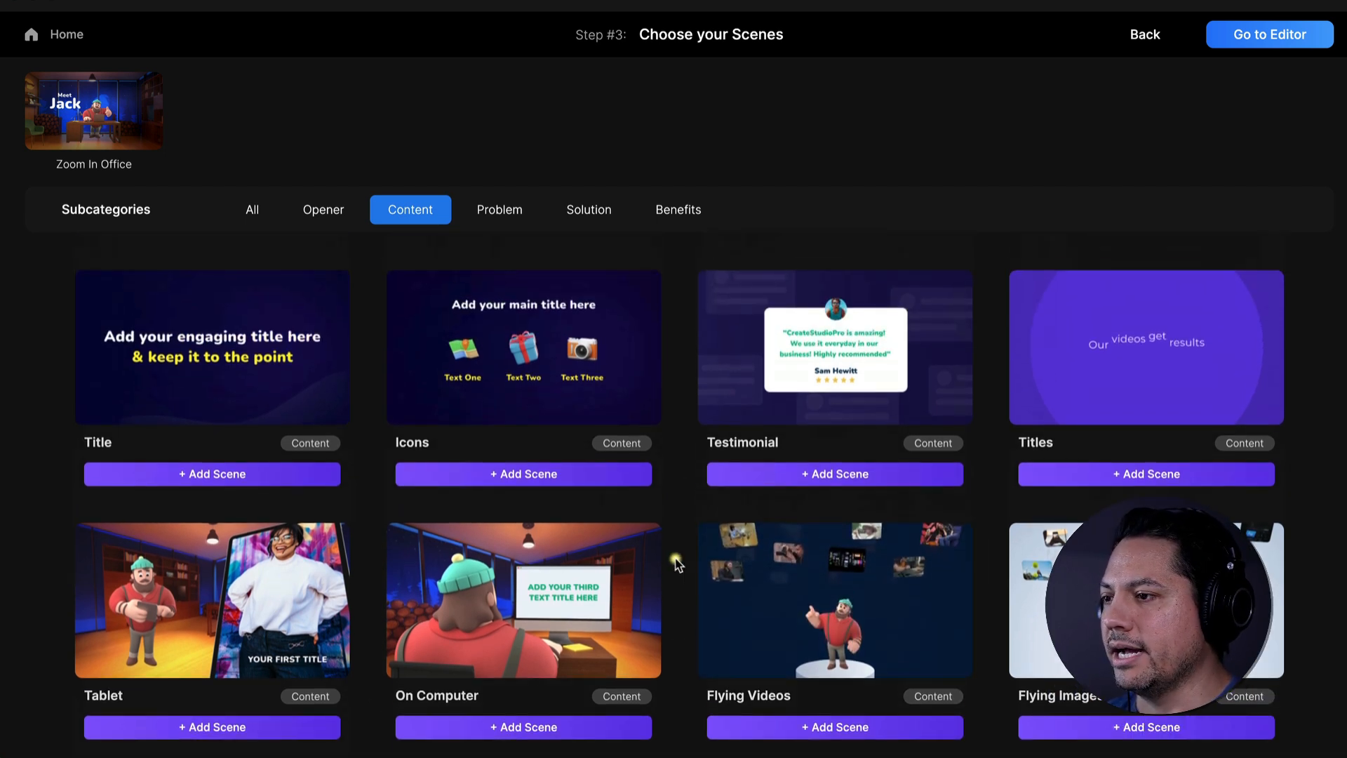
{"action": "scroll", "coordinate": [596, 595], "scroll_direction": "down", "scroll_amount": 1}
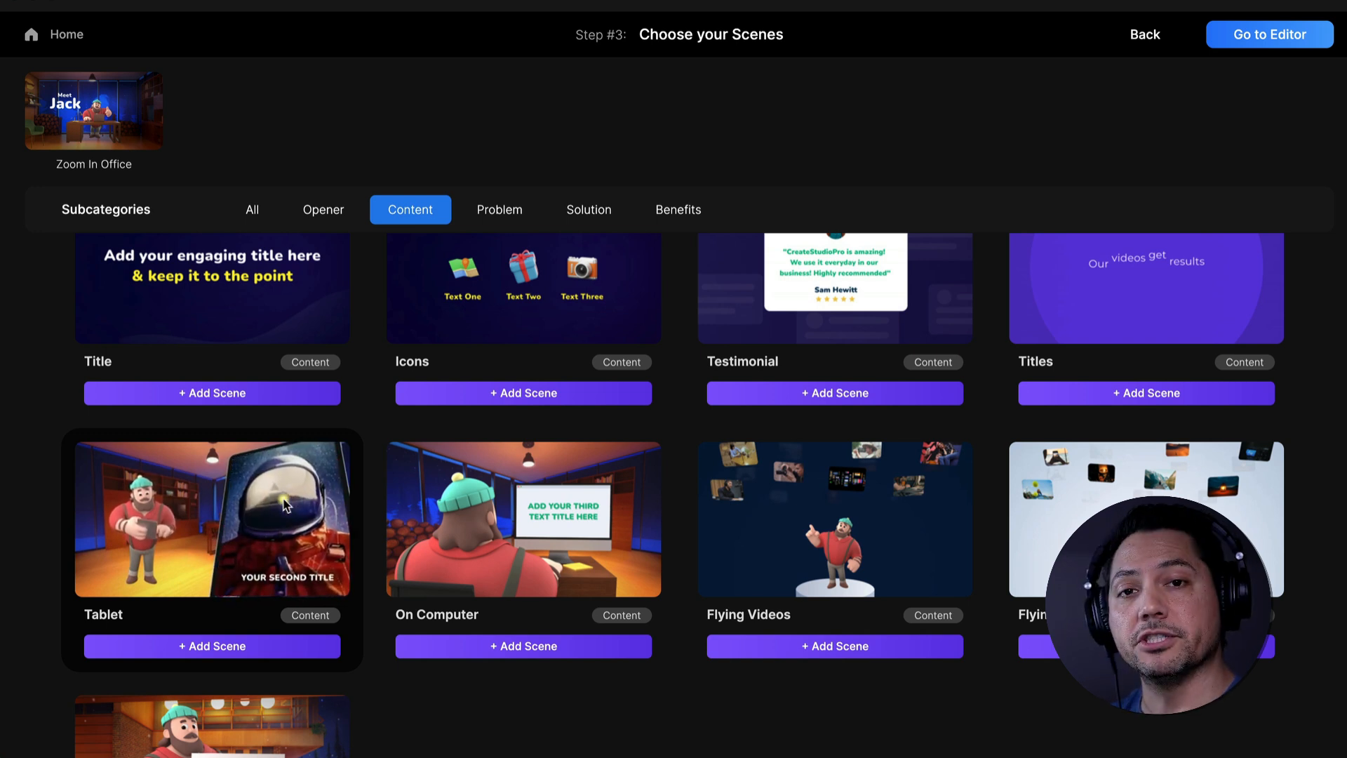
{"action": "left_click", "coordinate": [187, 643]}
Step: Add the Title scene from the Problem subcategory and the Trophy scene from the Solution subcategory
{"action": "left_click", "coordinate": [499, 213]}
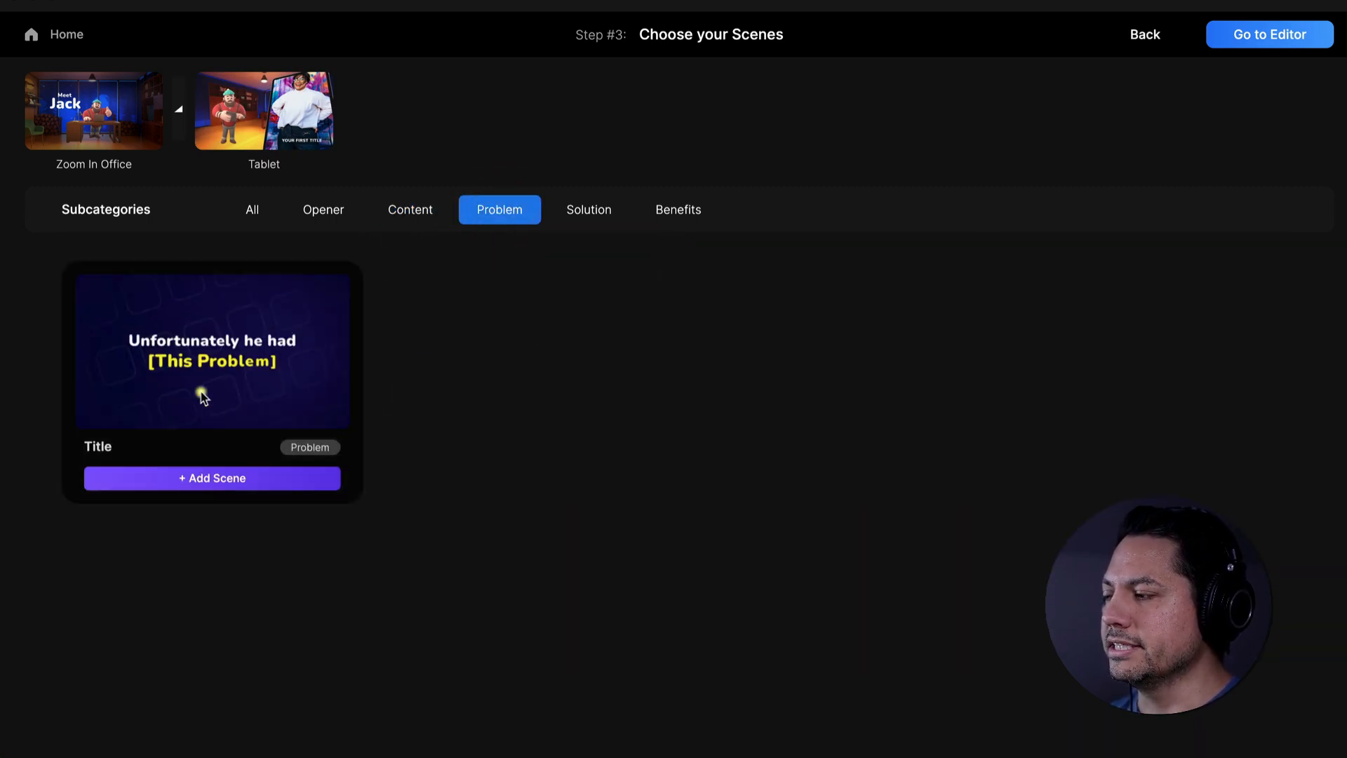
{"action": "left_click", "coordinate": [219, 481]}
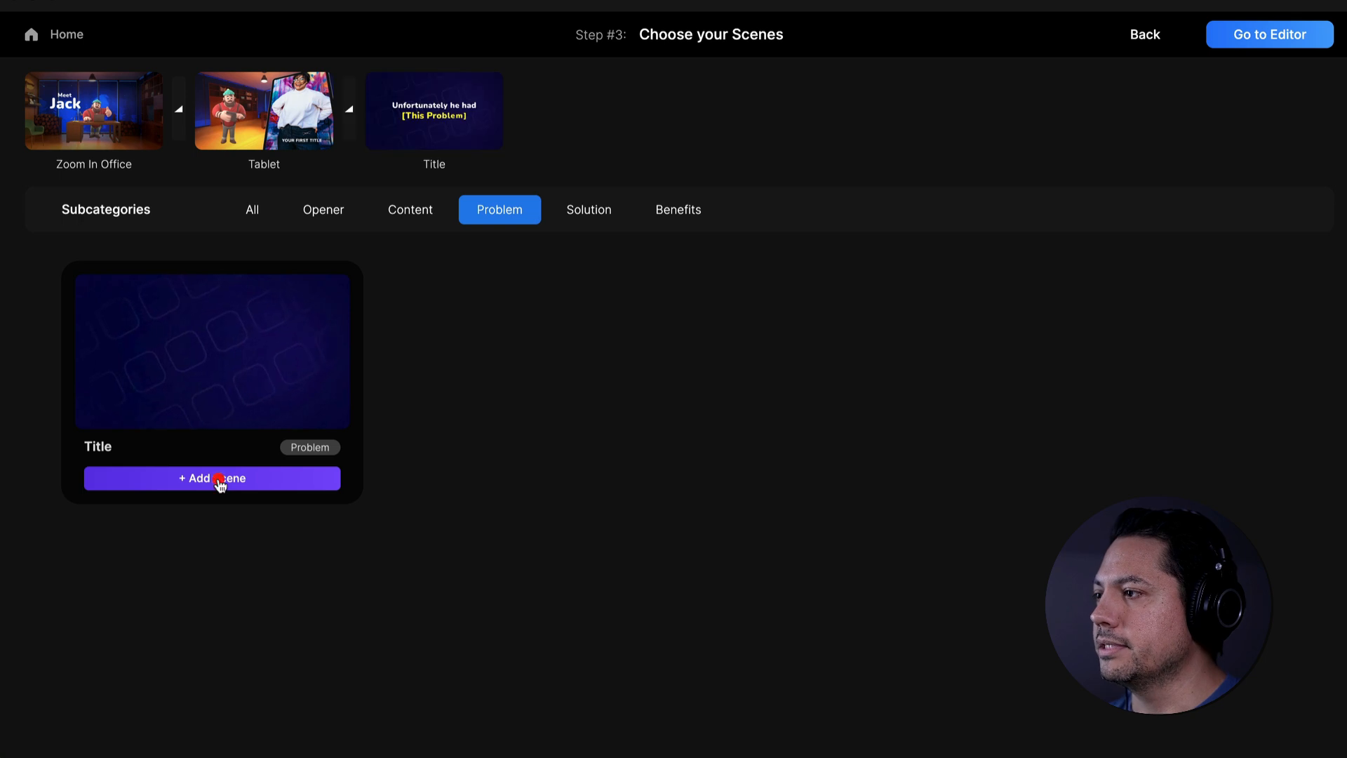
{"action": "left_click", "coordinate": [615, 214]}
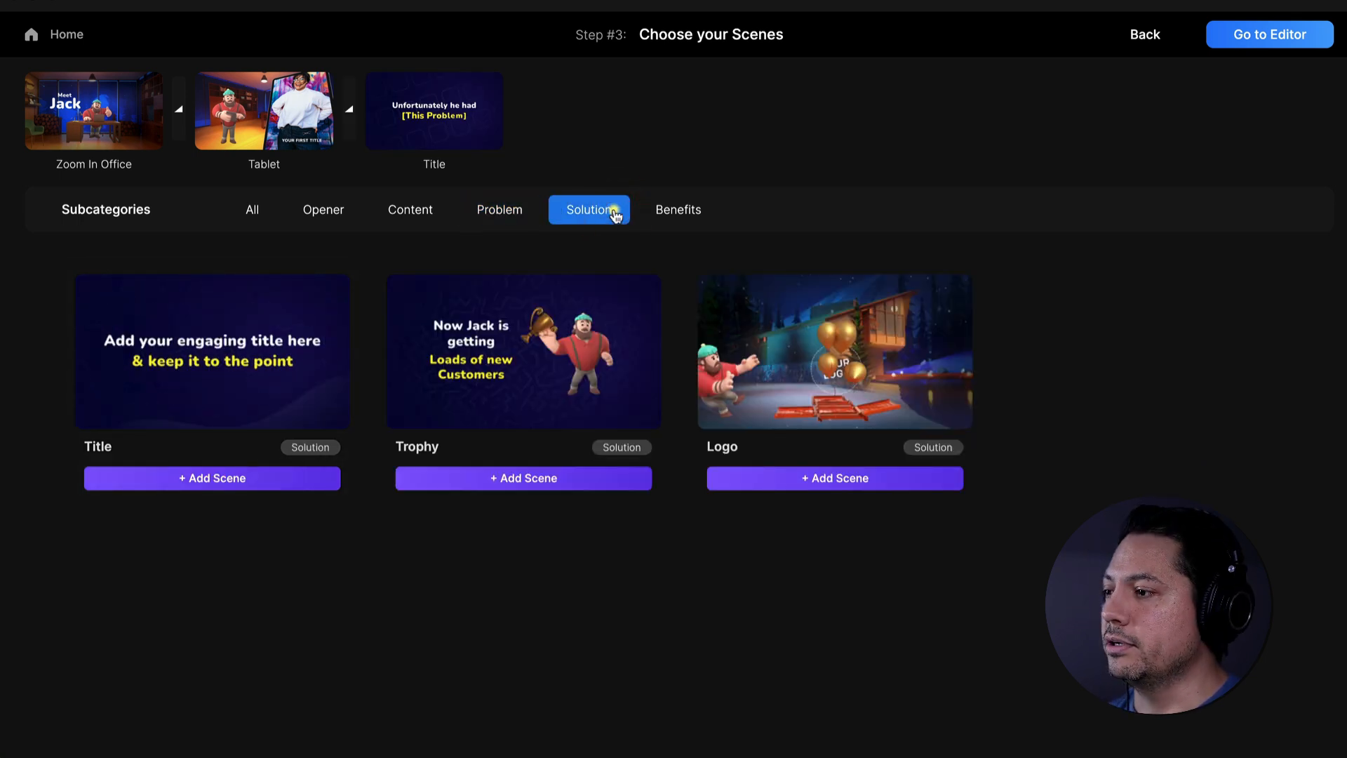
{"action": "left_click", "coordinate": [525, 481]}
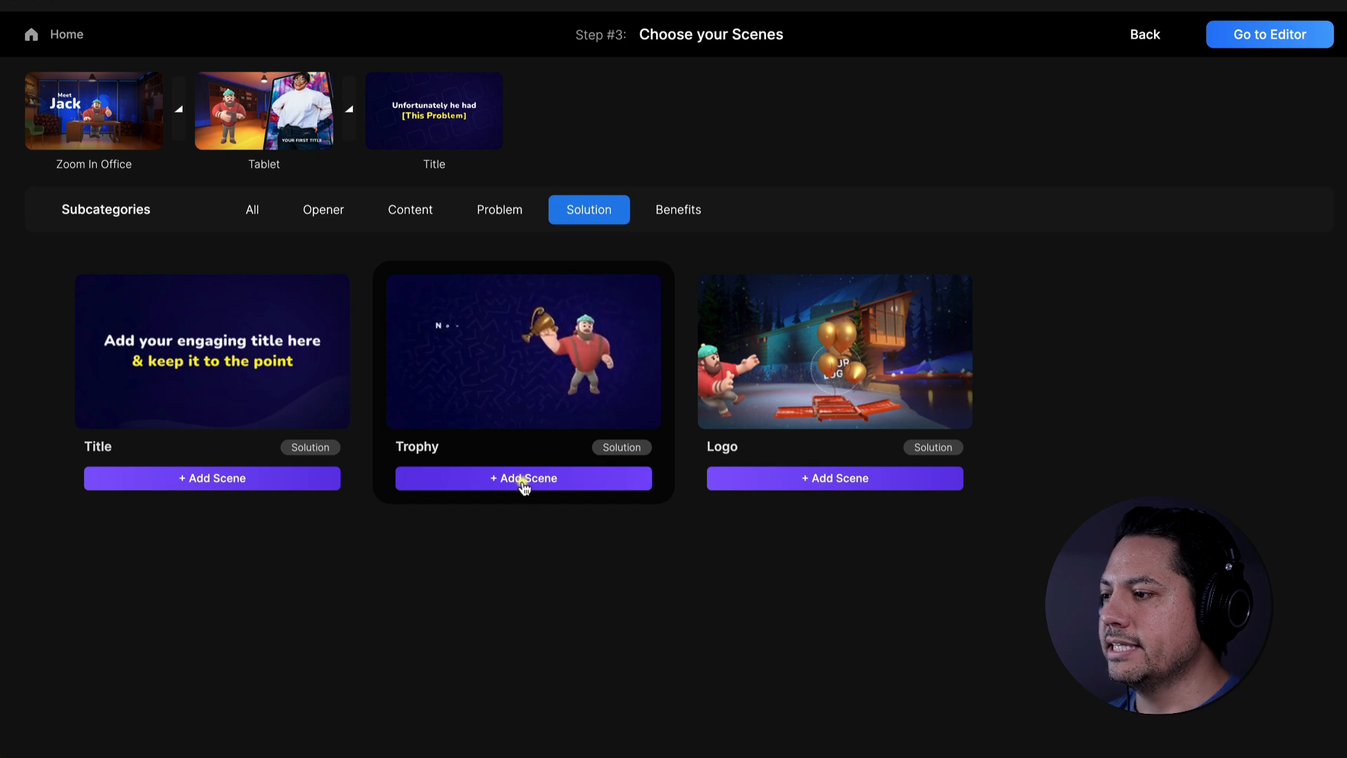
{"action": "mouse_move", "coordinate": [487, 115]}
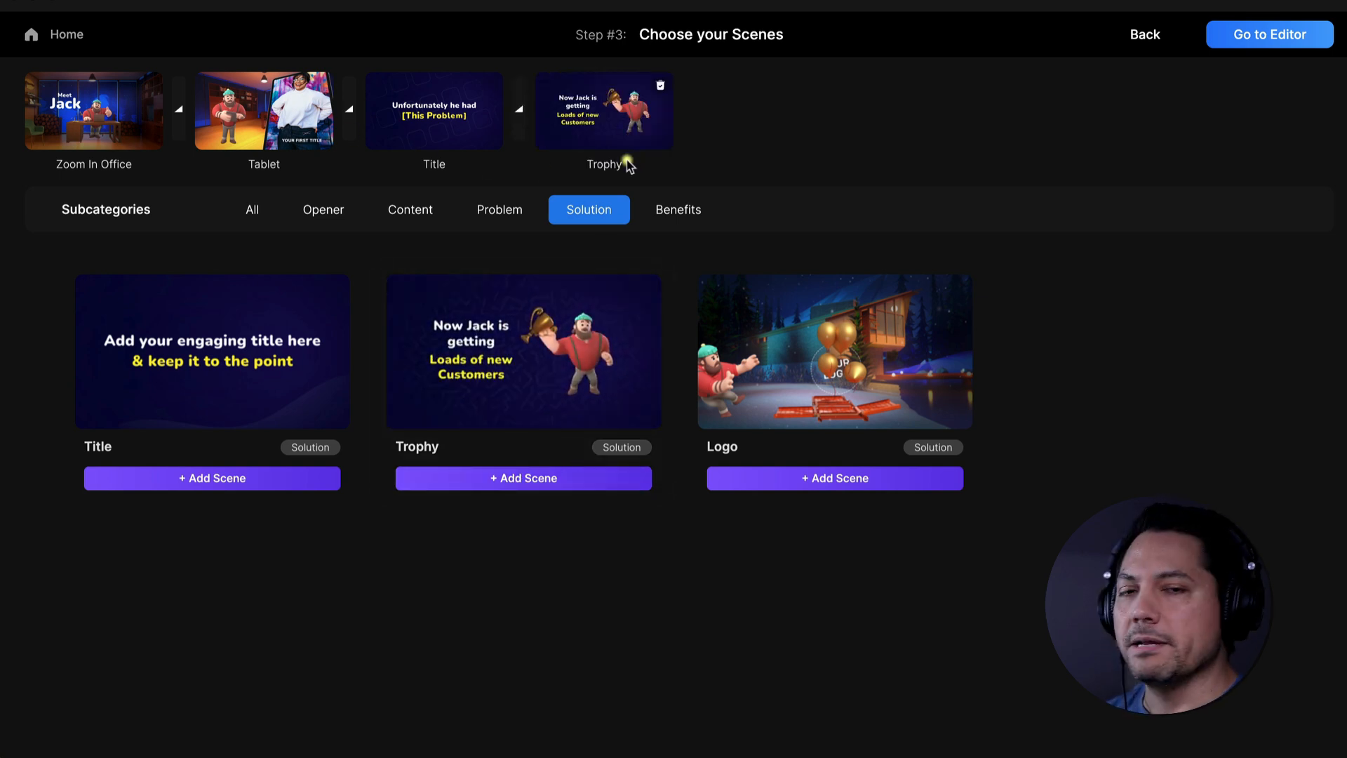
Step: Add the Benefits scene from the Benefits subcategory to the video
{"action": "left_click", "coordinate": [668, 211]}
{"action": "mouse_move", "coordinate": [171, 424]}
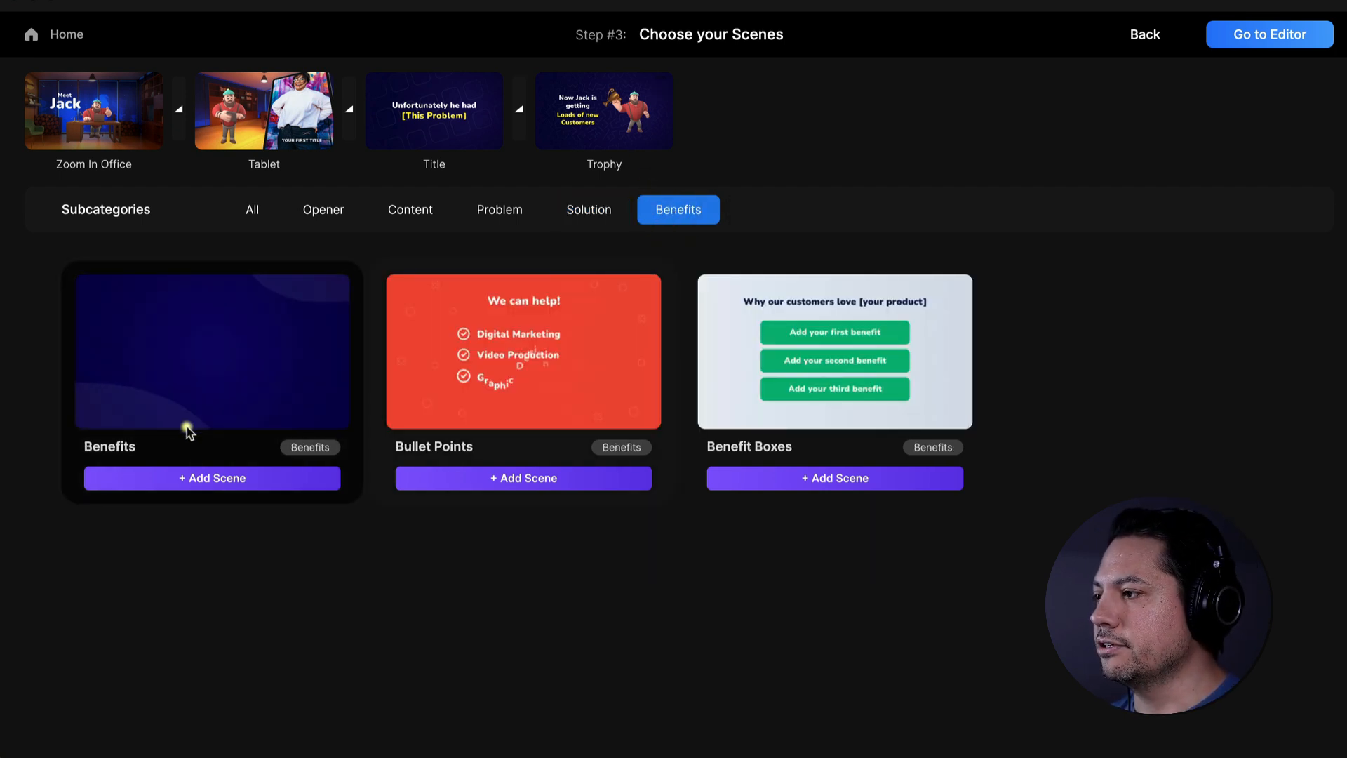
{"action": "left_click", "coordinate": [184, 479]}
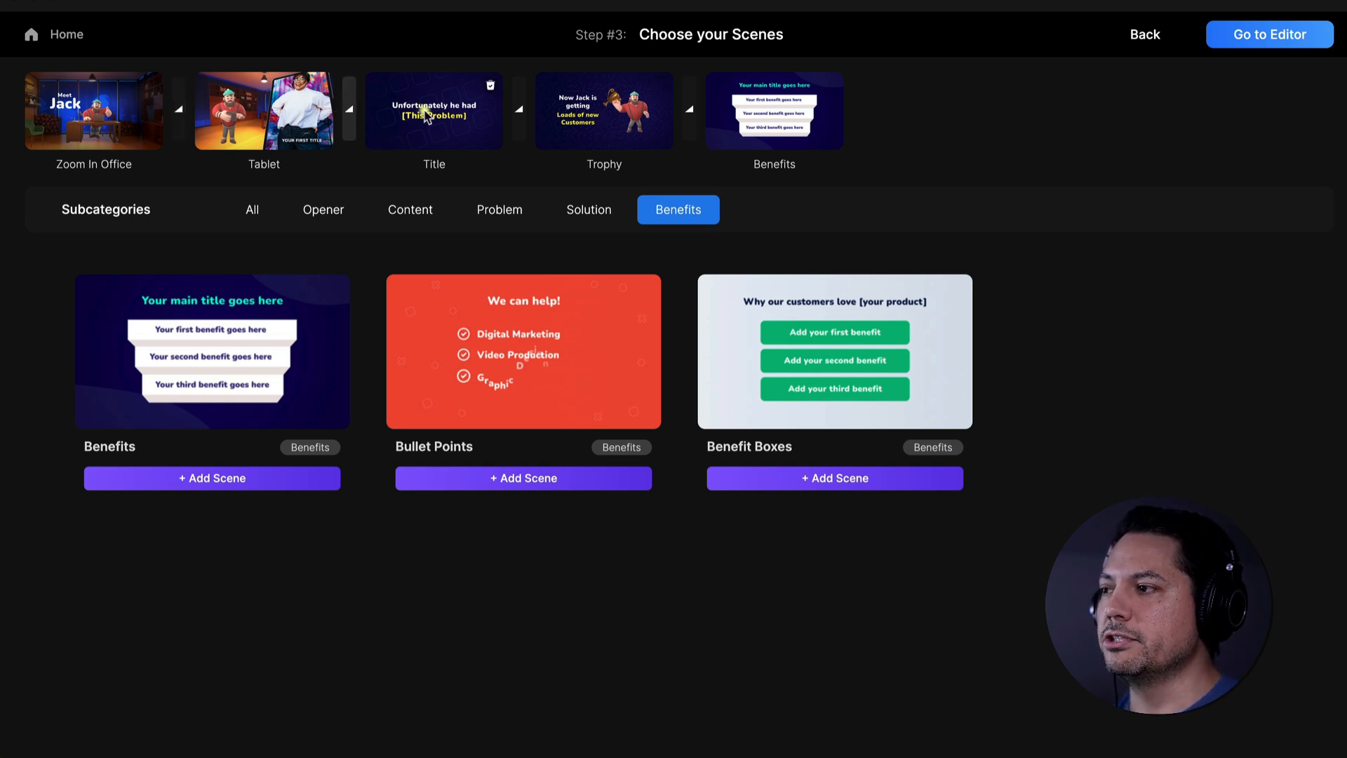
Step: Set the transition between the Zoom In Office and Tablet scenes to Drop Down and apply it to all scenes
{"action": "left_click", "coordinate": [179, 107]}
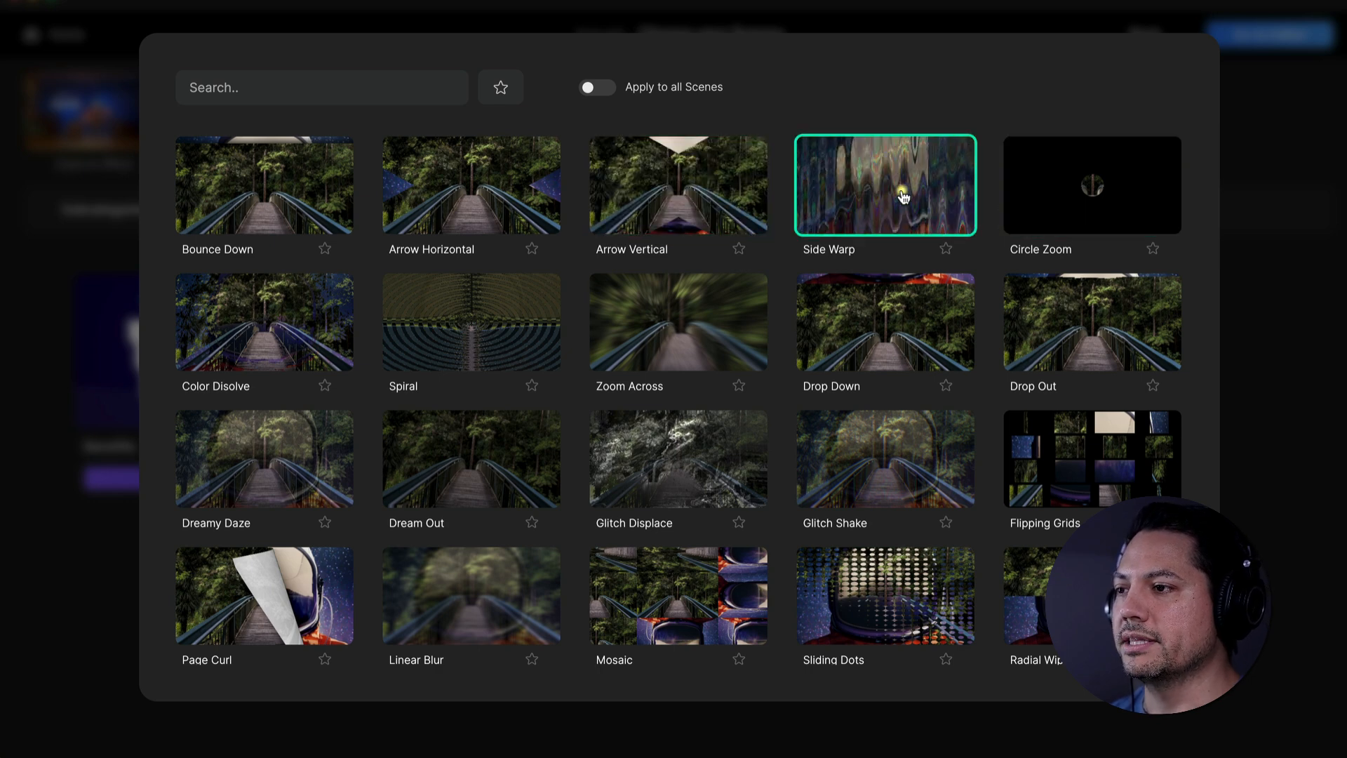
{"action": "left_click", "coordinate": [897, 315]}
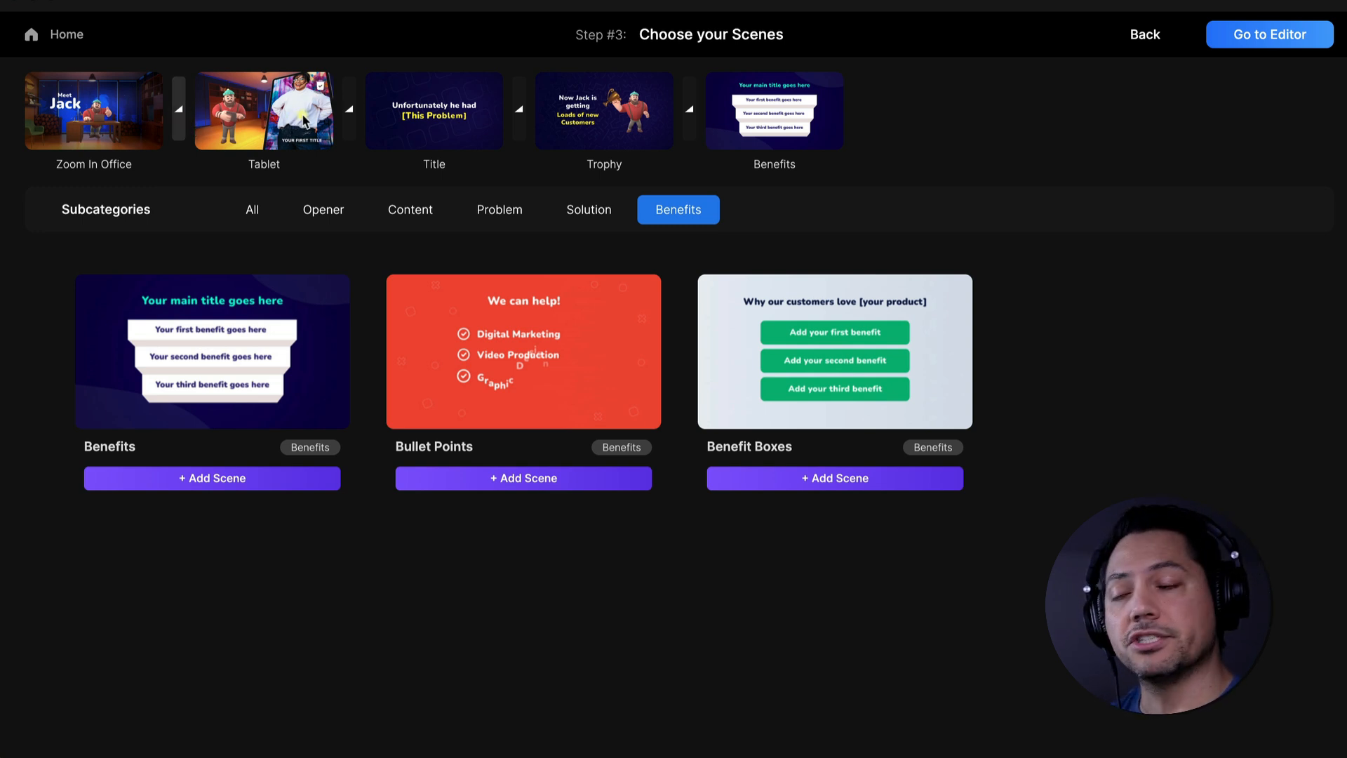
{"action": "left_click", "coordinate": [179, 109]}
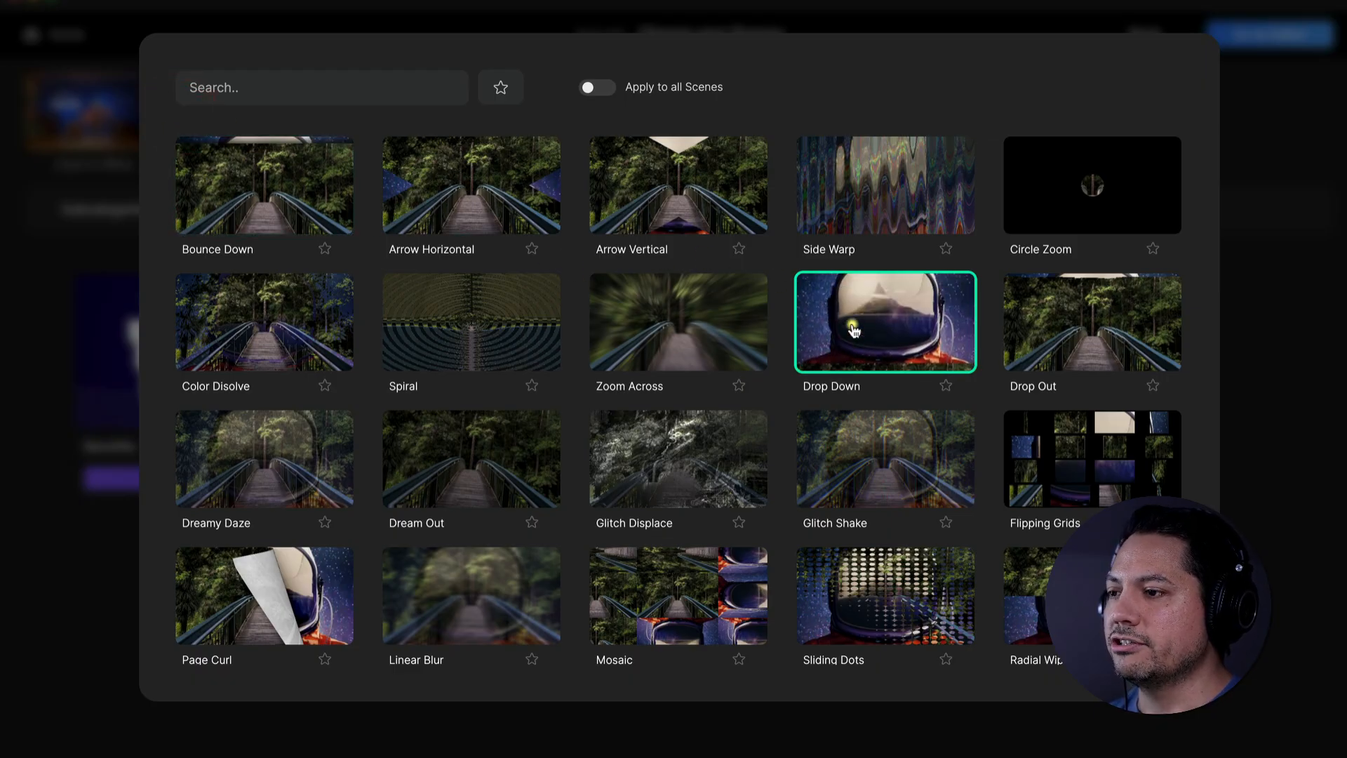
{"action": "left_click", "coordinate": [602, 90]}
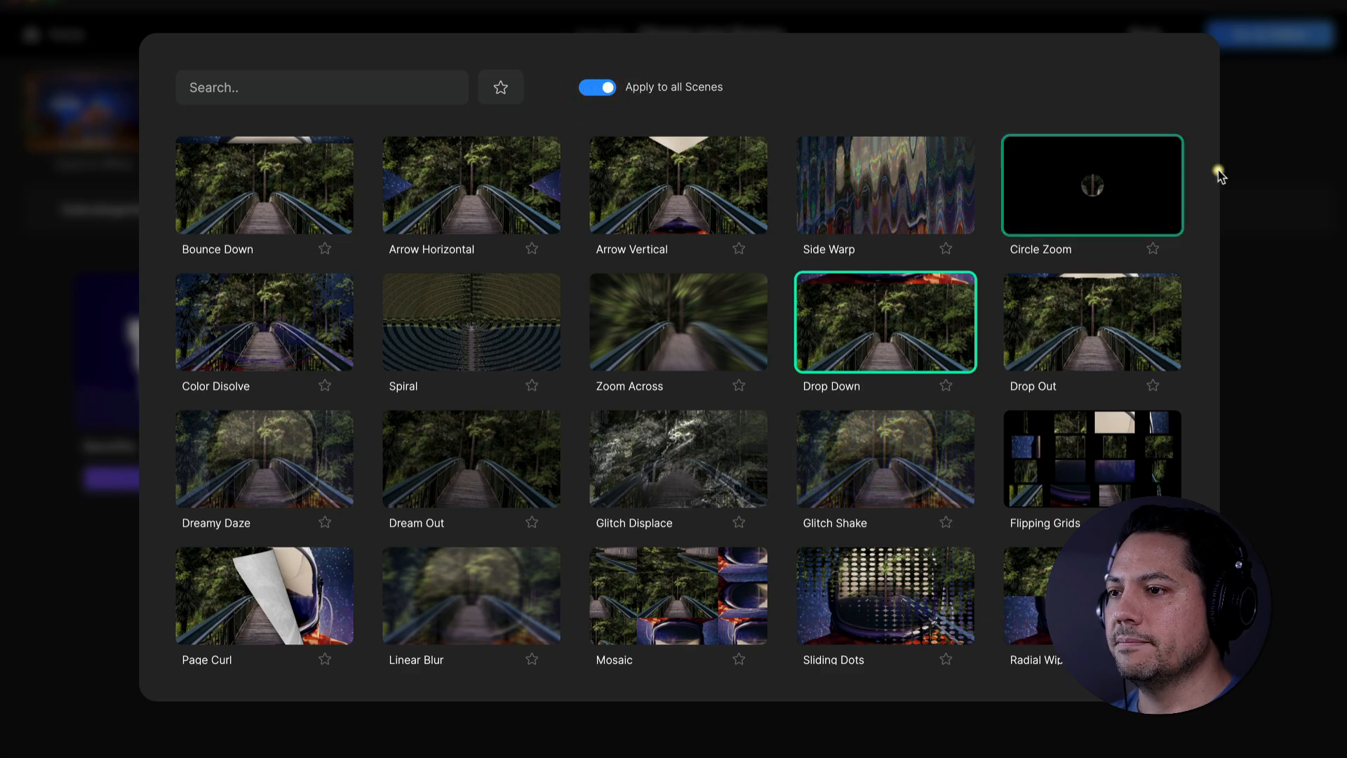
{"action": "left_click", "coordinate": [1239, 164]}
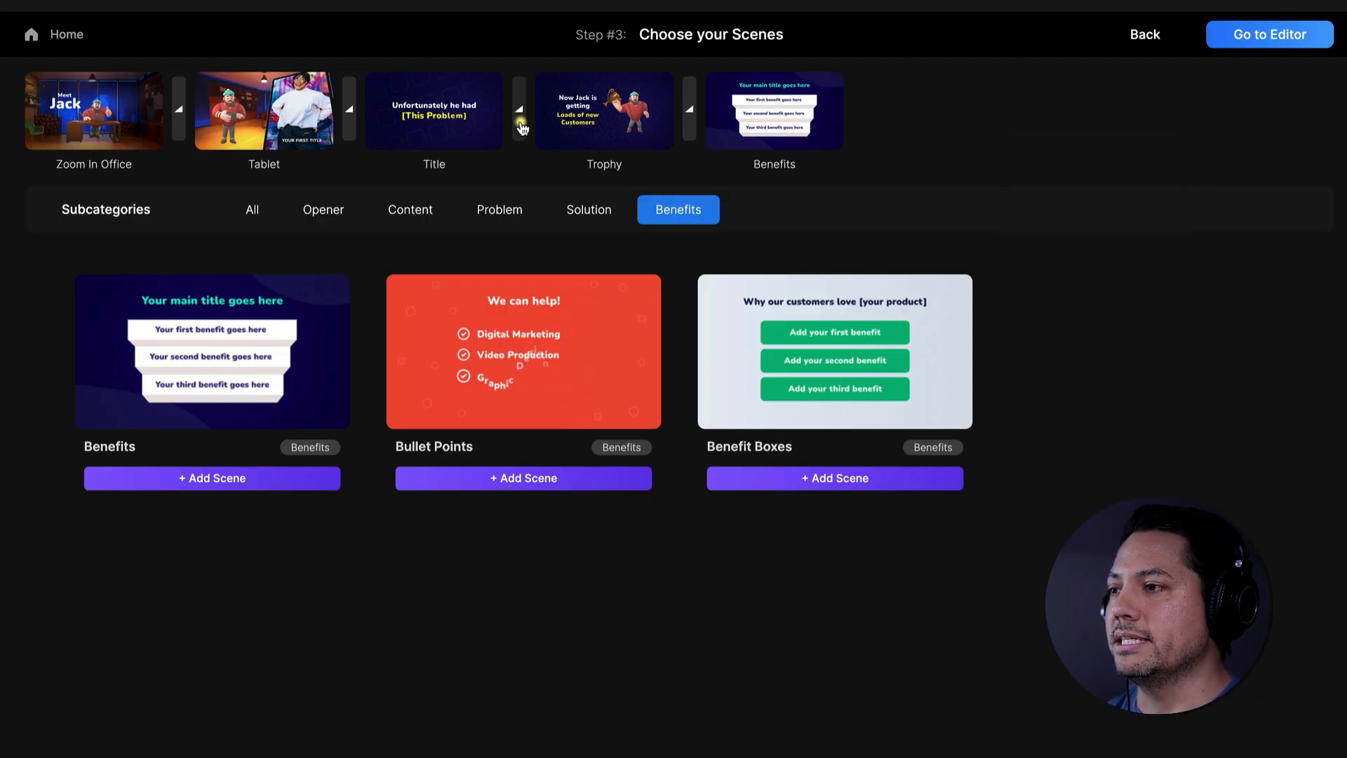
Step: Send the assembled scenes to the editor with the Funk music style
{"action": "left_click", "coordinate": [1284, 36]}
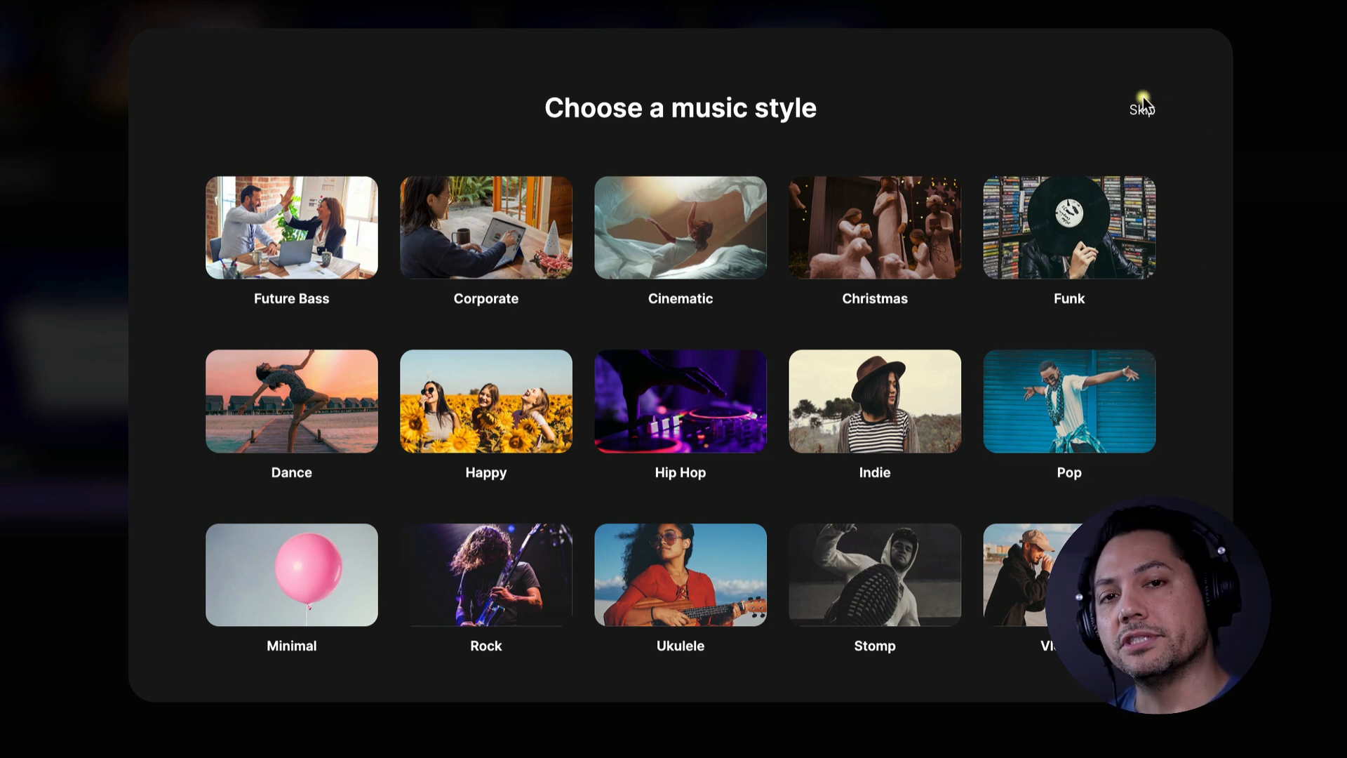
{"action": "left_click", "coordinate": [1028, 276]}
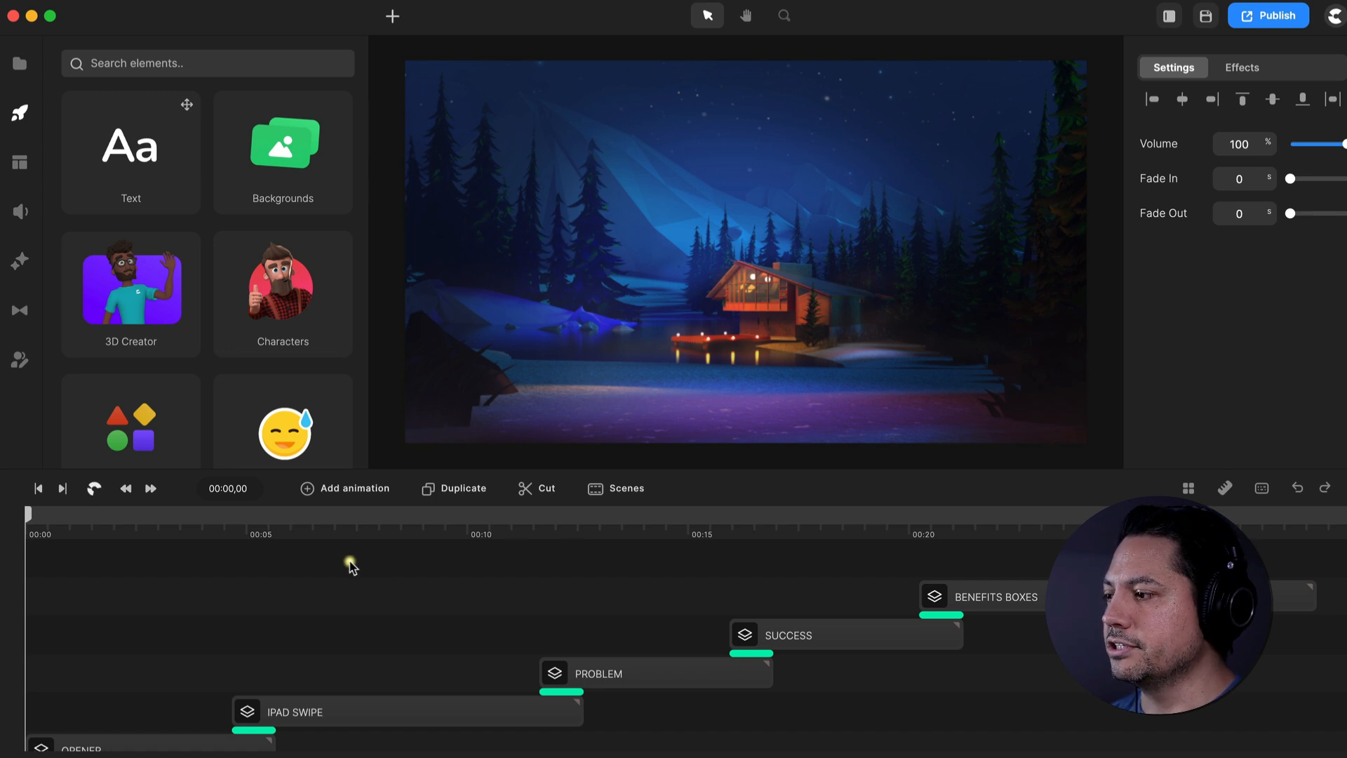
Step: Replace the character's name in the OPENER scene's Text 2 with a different first name
{"action": "left_click_drag", "start_coordinate": [36, 512], "coordinate": [96, 645]}
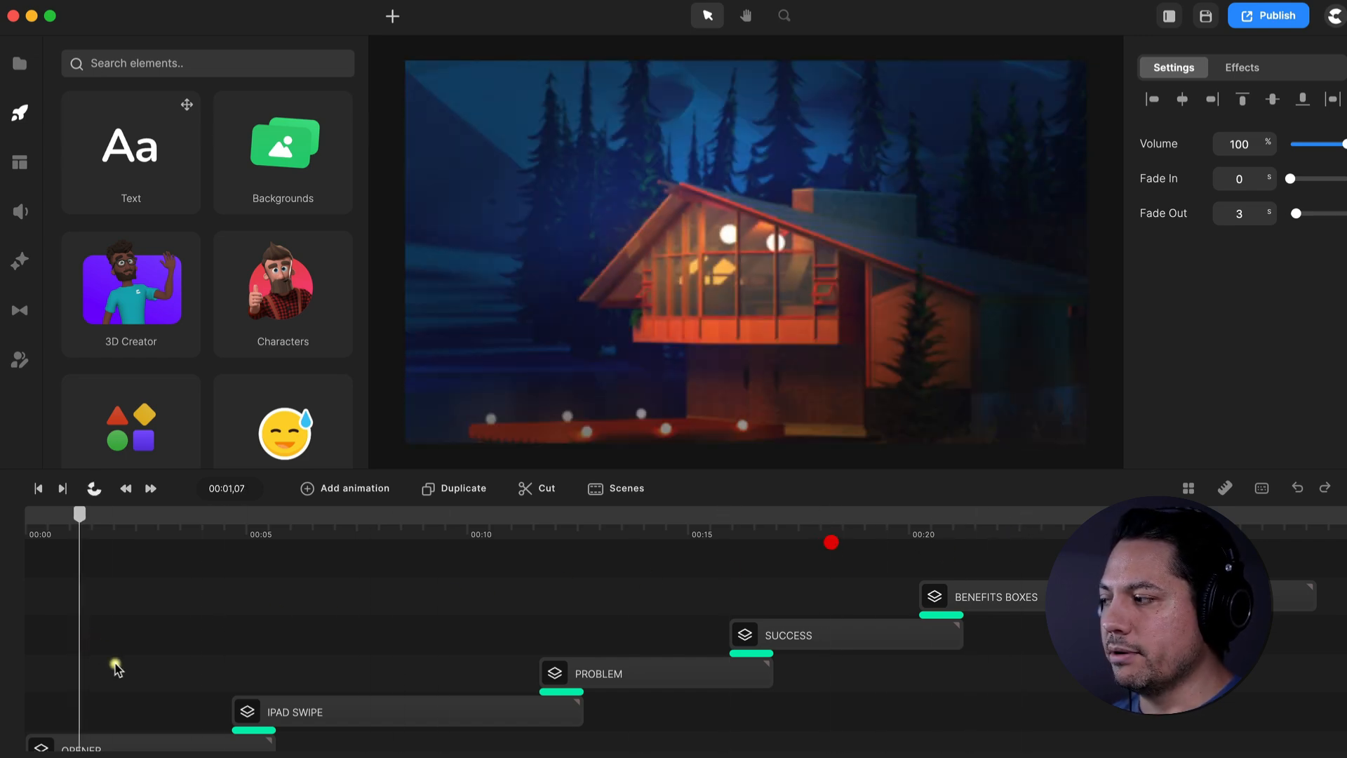
{"action": "scroll", "coordinate": [78, 739], "scroll_direction": "down", "scroll_amount": 2}
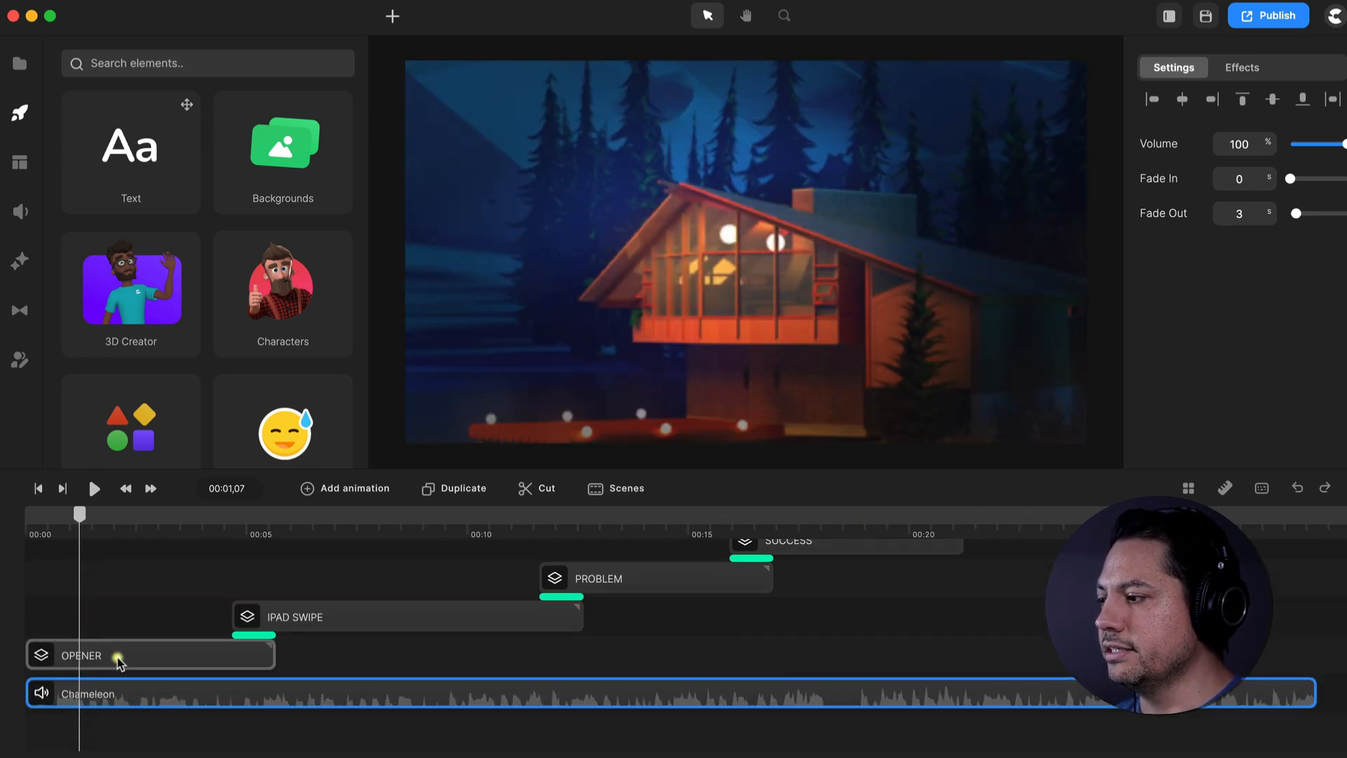
{"action": "left_click", "coordinate": [118, 651]}
{"action": "left_click_drag", "start_coordinate": [79, 516], "coordinate": [181, 528]}
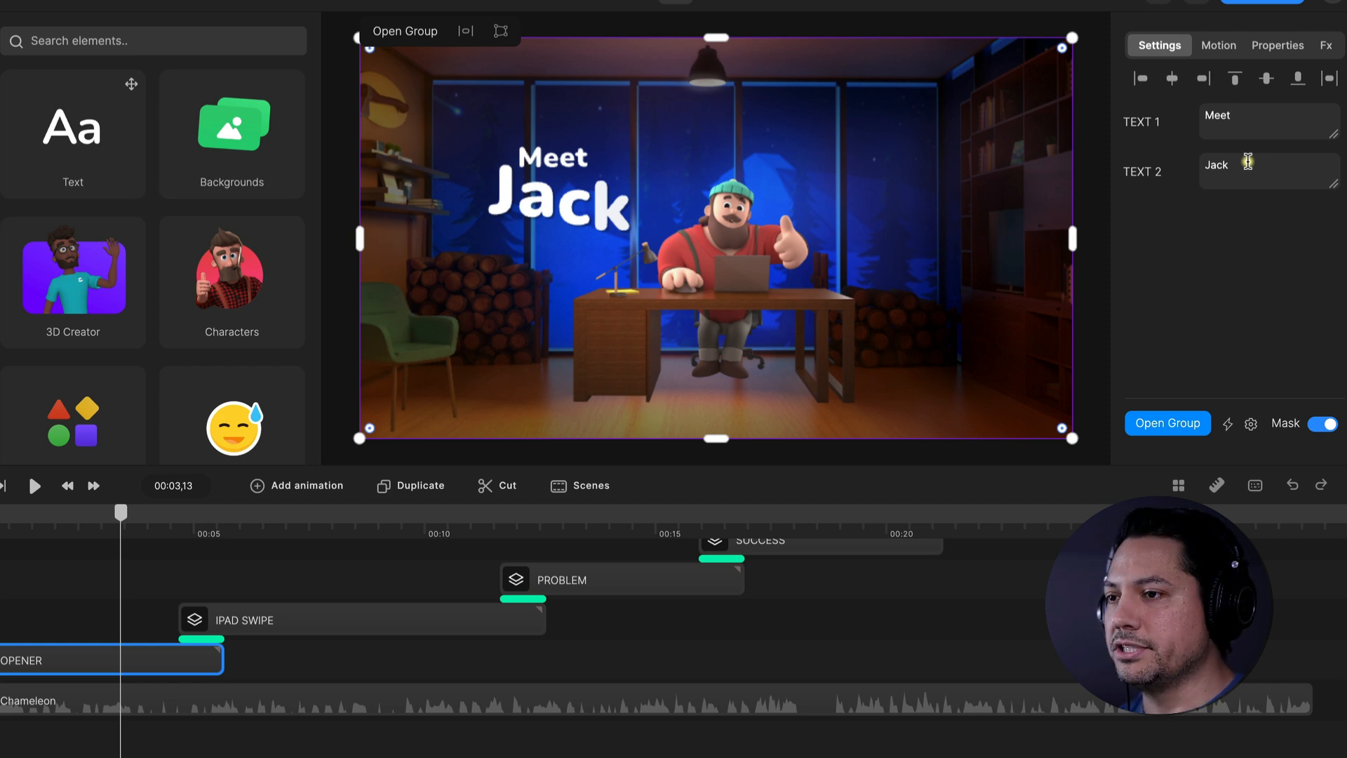
{"action": "double_click", "coordinate": [1247, 162]}
{"action": "type", "text": "W"}
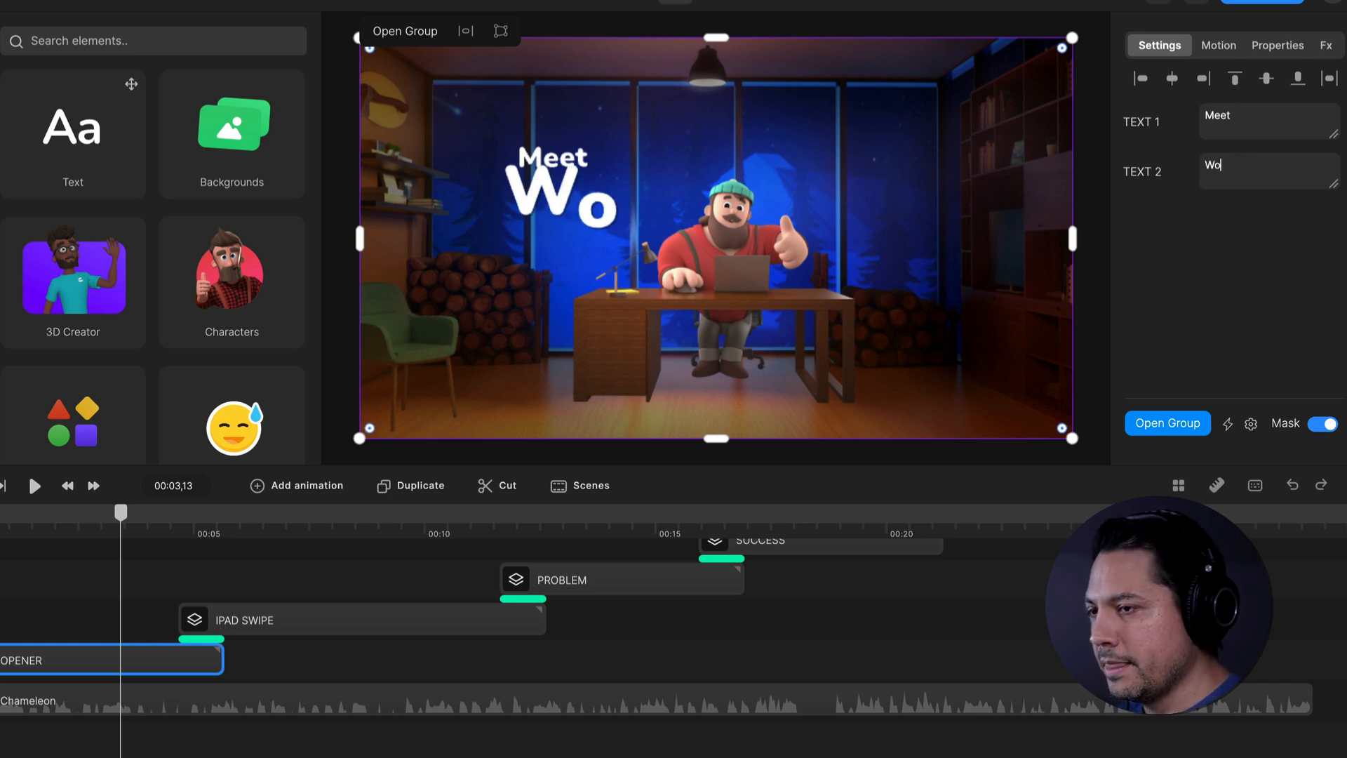
{"action": "type", "text": "ill"}
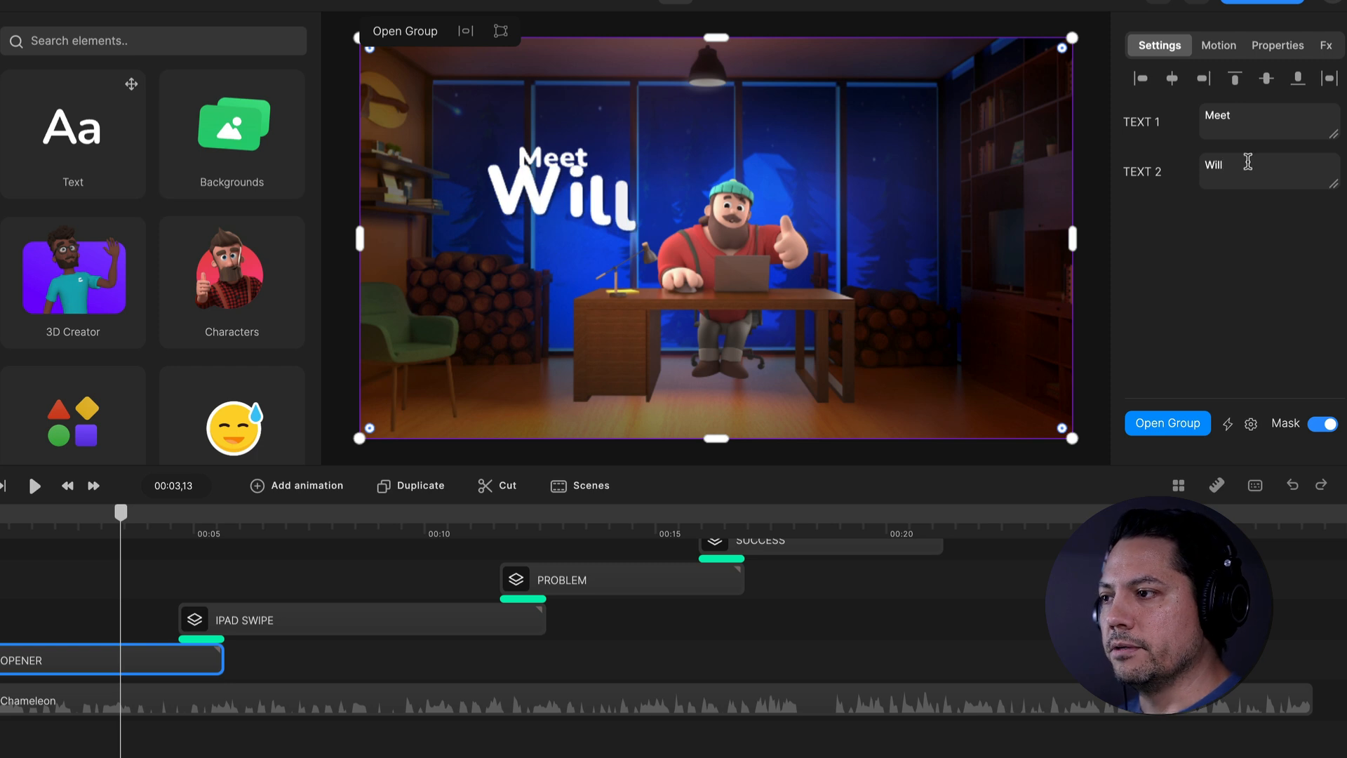
Step: Examine the editable titles, pictures and text box color of the IPAD SWIPE scene
{"action": "left_click_drag", "start_coordinate": [150, 508], "coordinate": [400, 592]}
{"action": "left_click", "coordinate": [382, 617]}
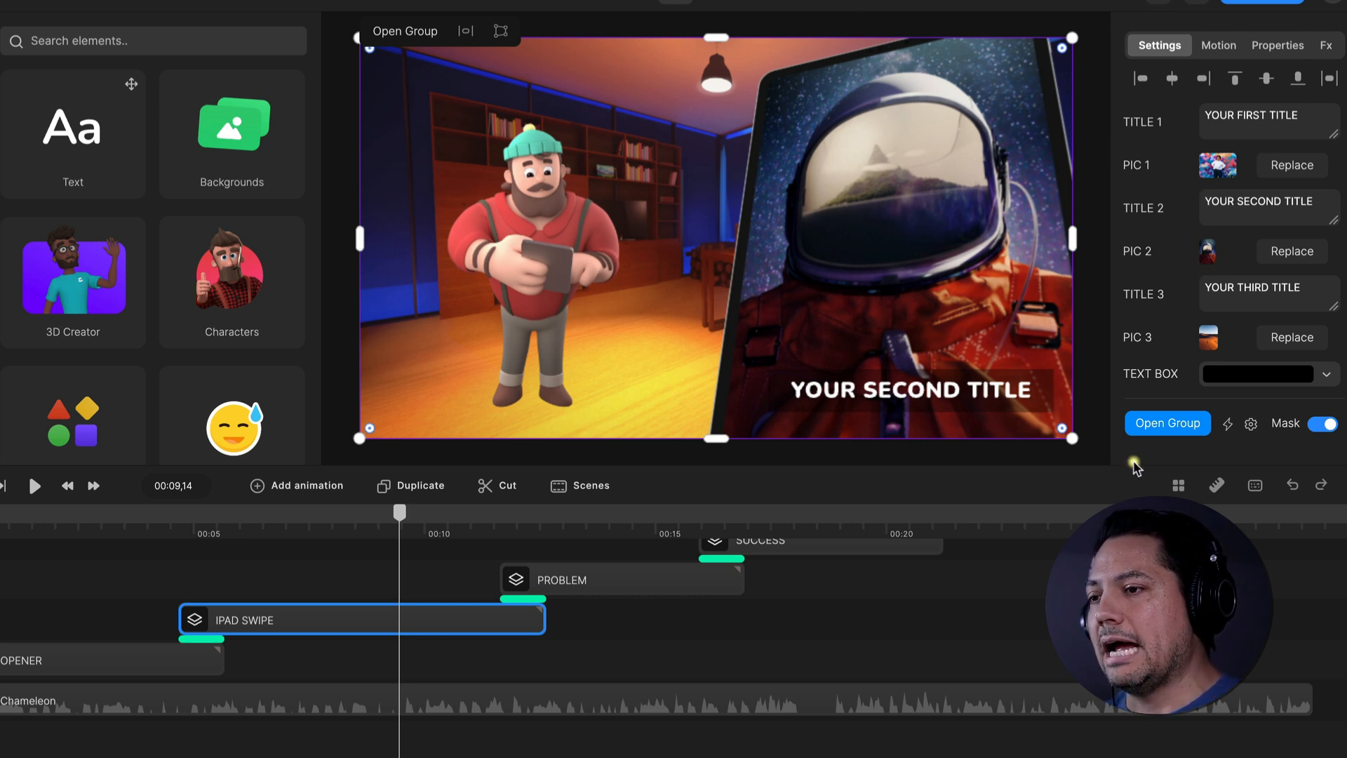
{"action": "scroll", "coordinate": [1228, 295], "scroll_direction": "down", "scroll_amount": 1}
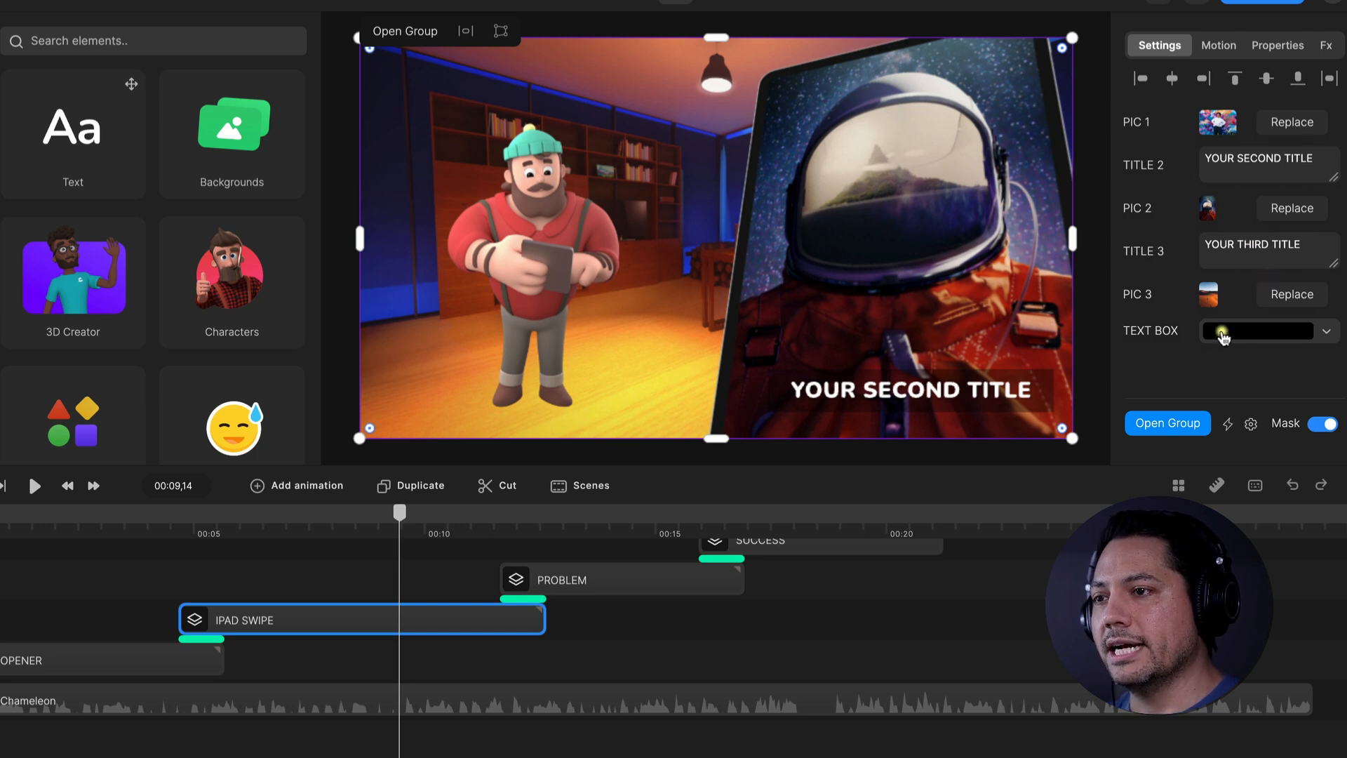
{"action": "scroll", "coordinate": [1207, 295], "scroll_direction": "up", "scroll_amount": 1}
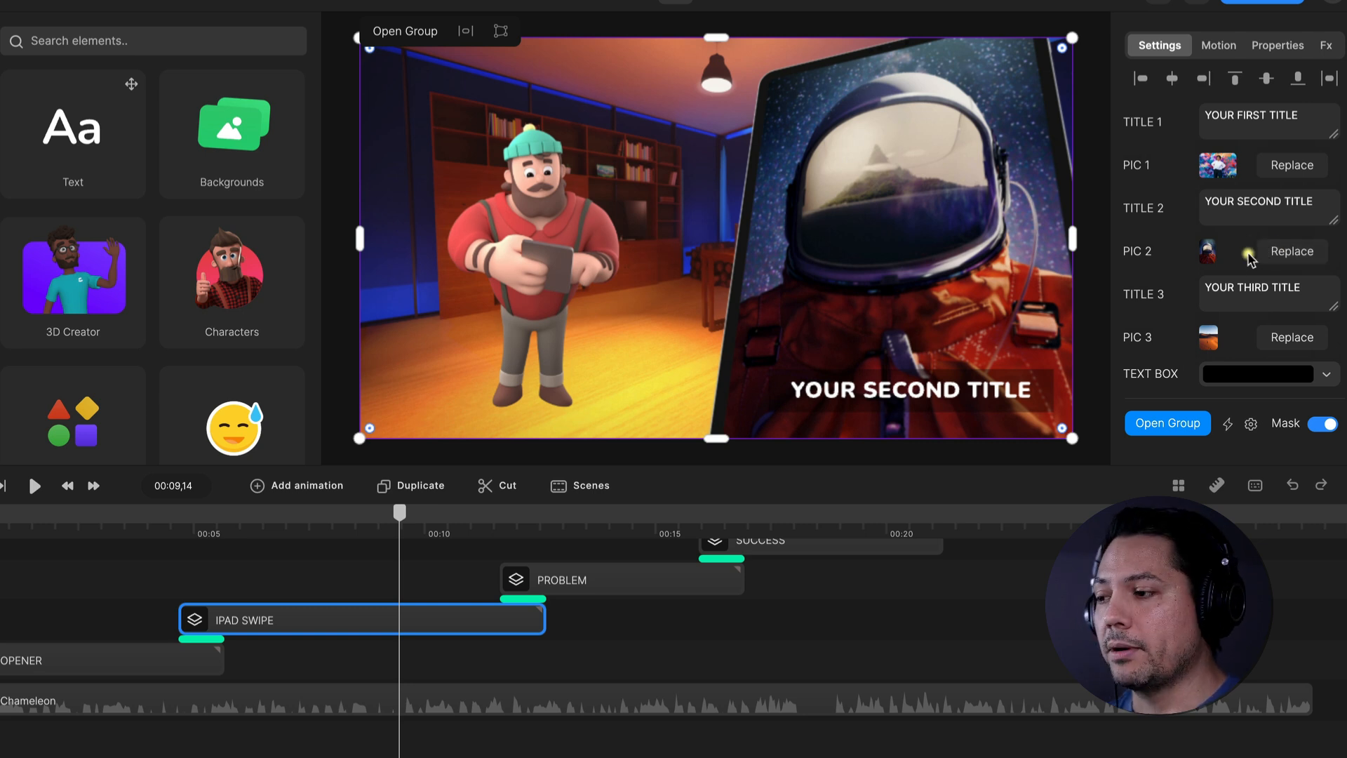
Step: Review the PROBLEM scene's editable settings and preview the SUCCESS and BENEFITS BOXES scenes on the canvas
{"action": "left_click", "coordinate": [616, 523]}
{"action": "left_click", "coordinate": [631, 576]}
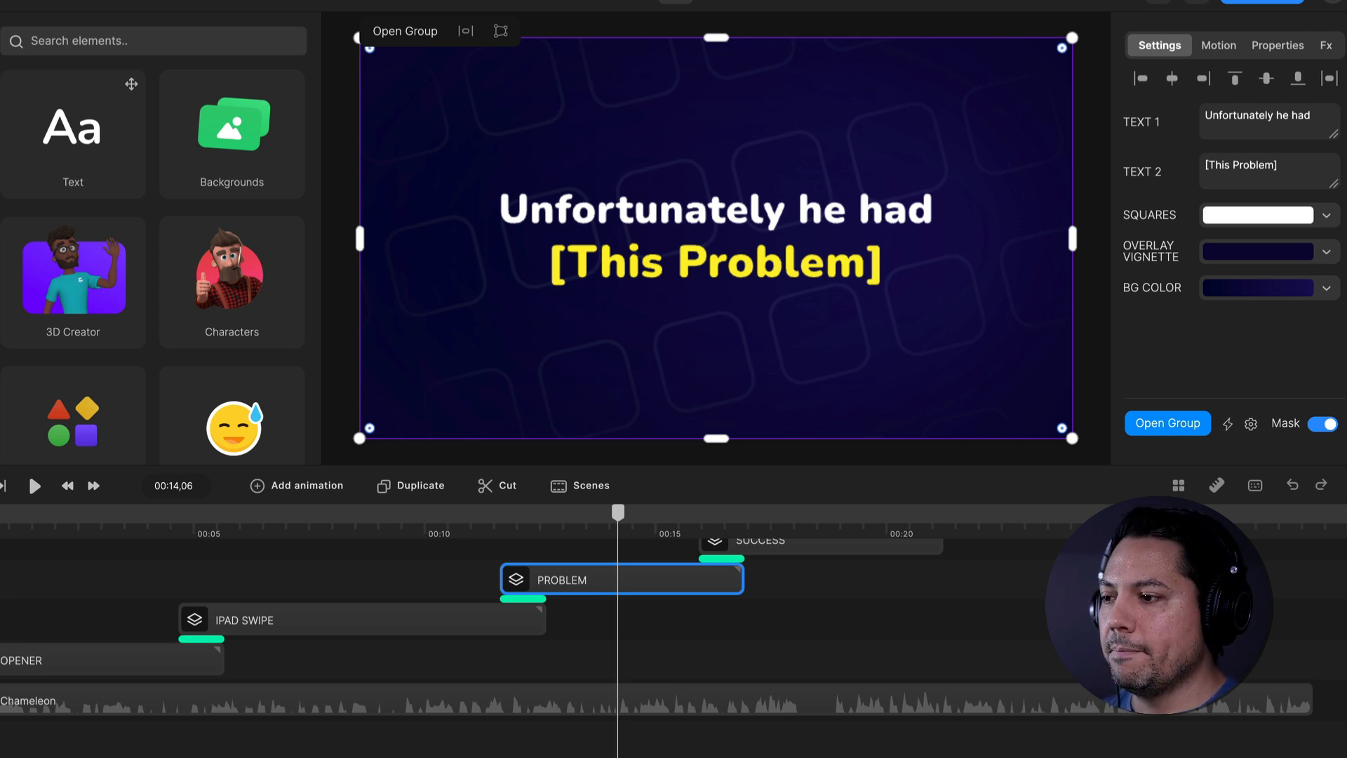
{"action": "left_click", "coordinate": [805, 527]}
{"action": "scroll", "coordinate": [819, 565], "scroll_direction": "up", "scroll_amount": 2}
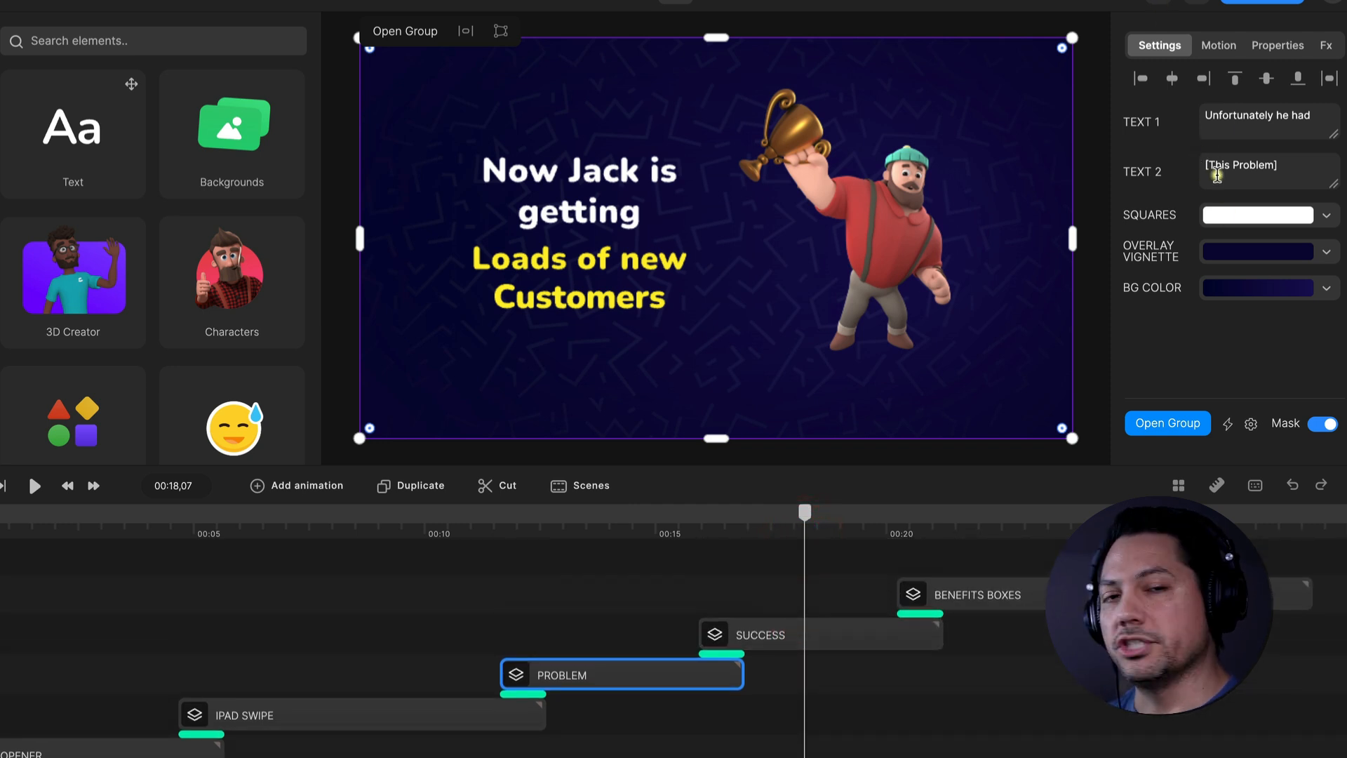
{"action": "left_click_drag", "start_coordinate": [1028, 523], "coordinate": [1135, 523]}
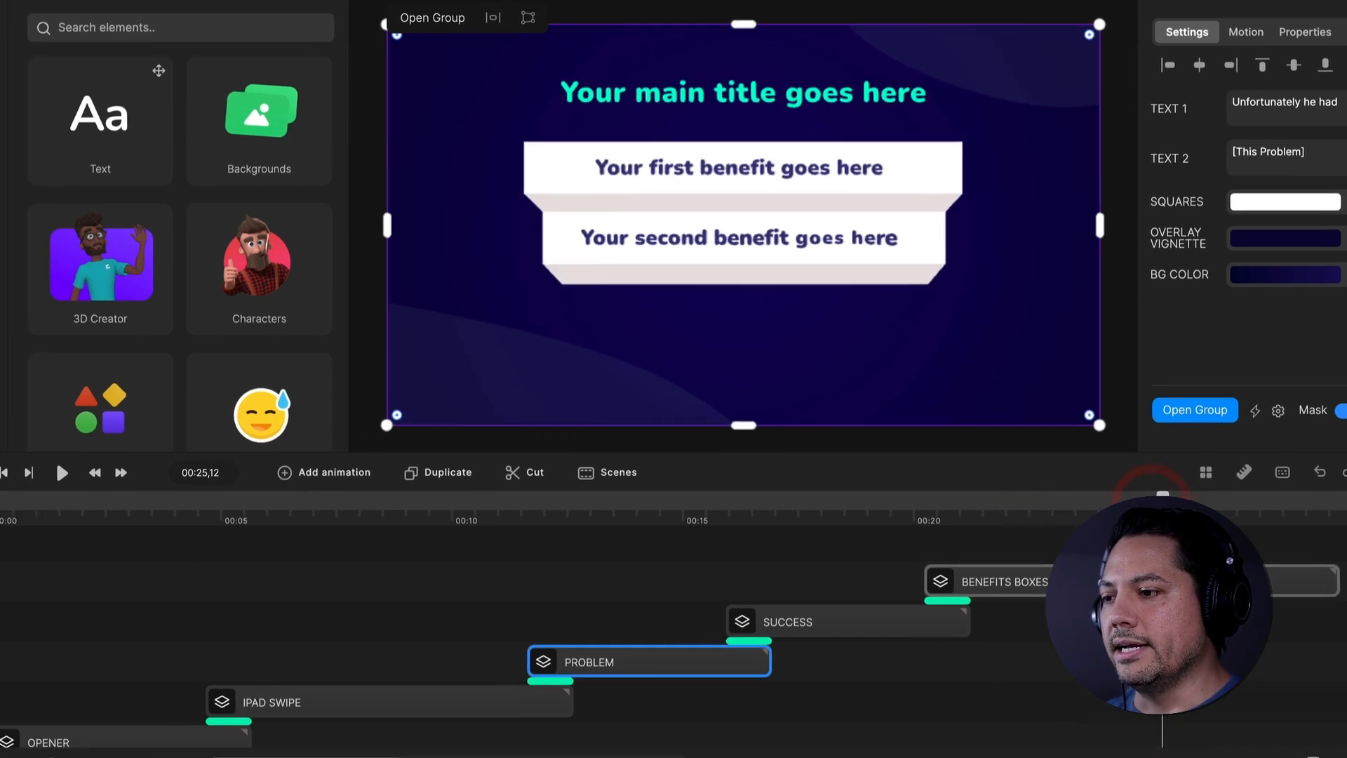
Step: Open the BENEFITS BOXES group to inspect its inner timeline and return to the main timeline
{"action": "left_click", "coordinate": [1127, 594]}
{"action": "double_click", "coordinate": [1154, 567]}
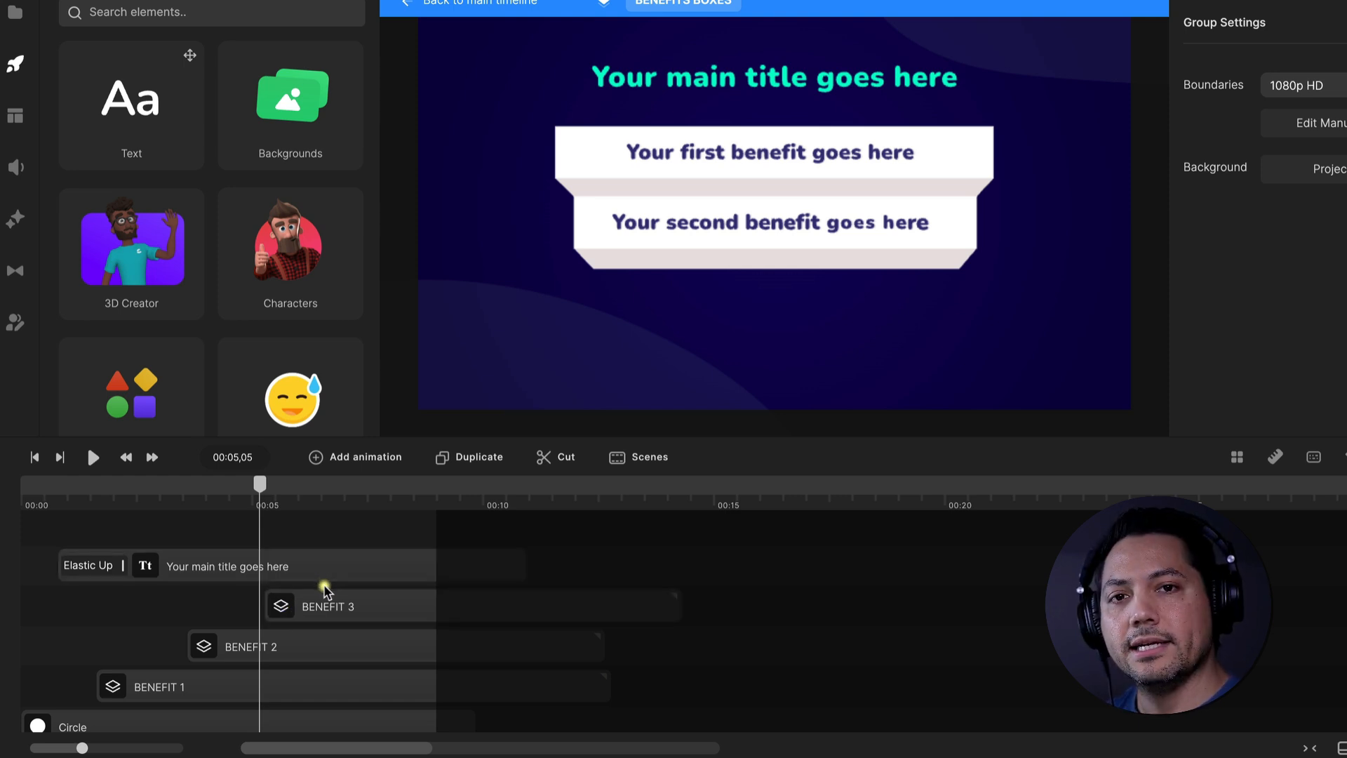
{"action": "left_click_drag", "start_coordinate": [261, 483], "coordinate": [220, 494]}
{"action": "left_click", "coordinate": [438, 10]}
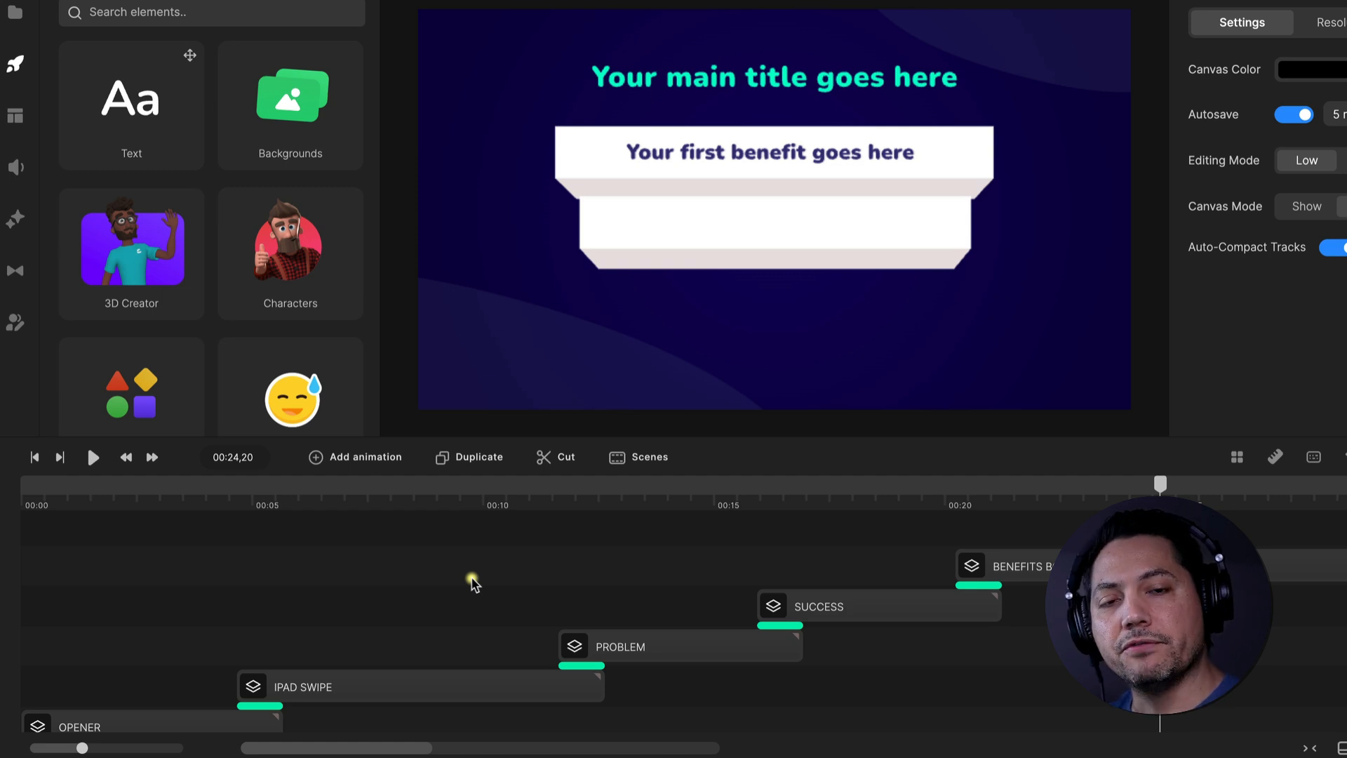
{"action": "scroll", "coordinate": [408, 593], "scroll_direction": "down", "scroll_amount": 1}
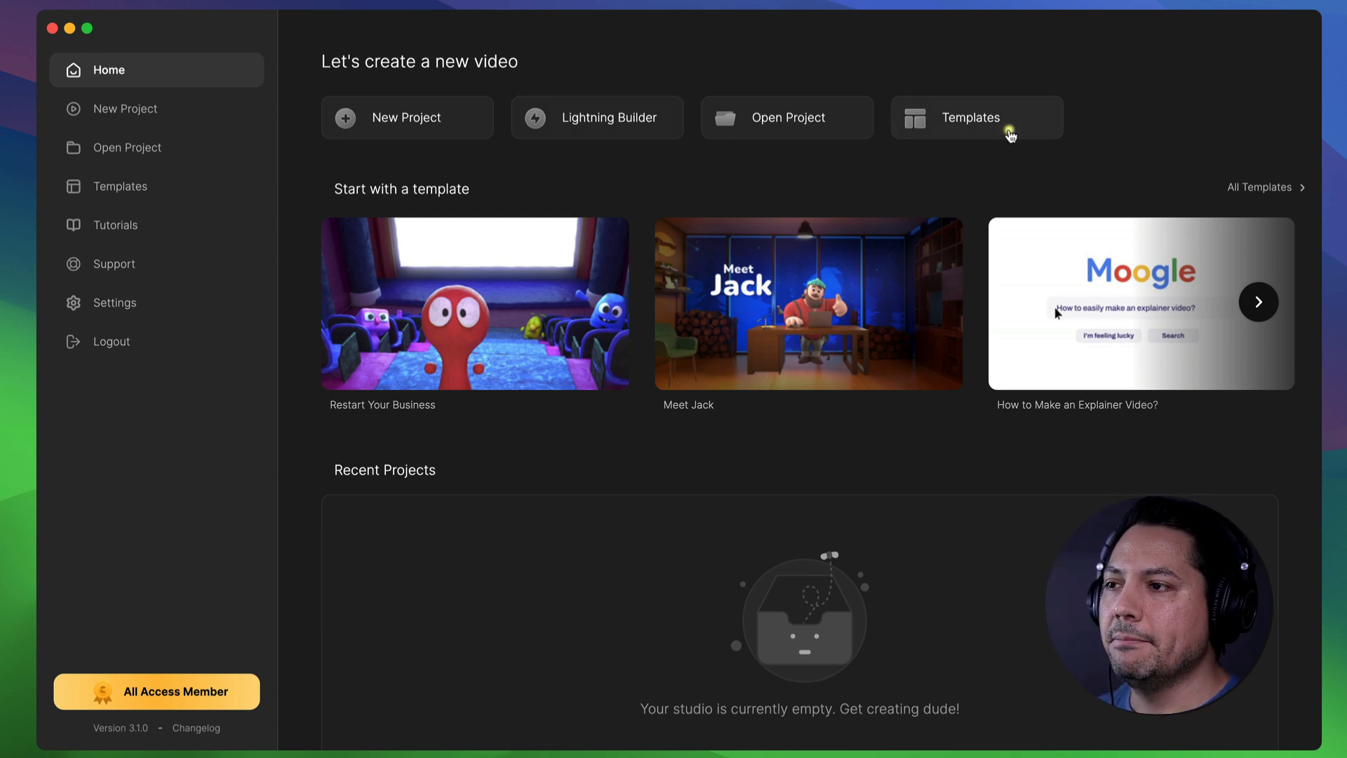
Step: Open the template library from the home screen and look through all template categories
{"action": "left_click", "coordinate": [1006, 128]}
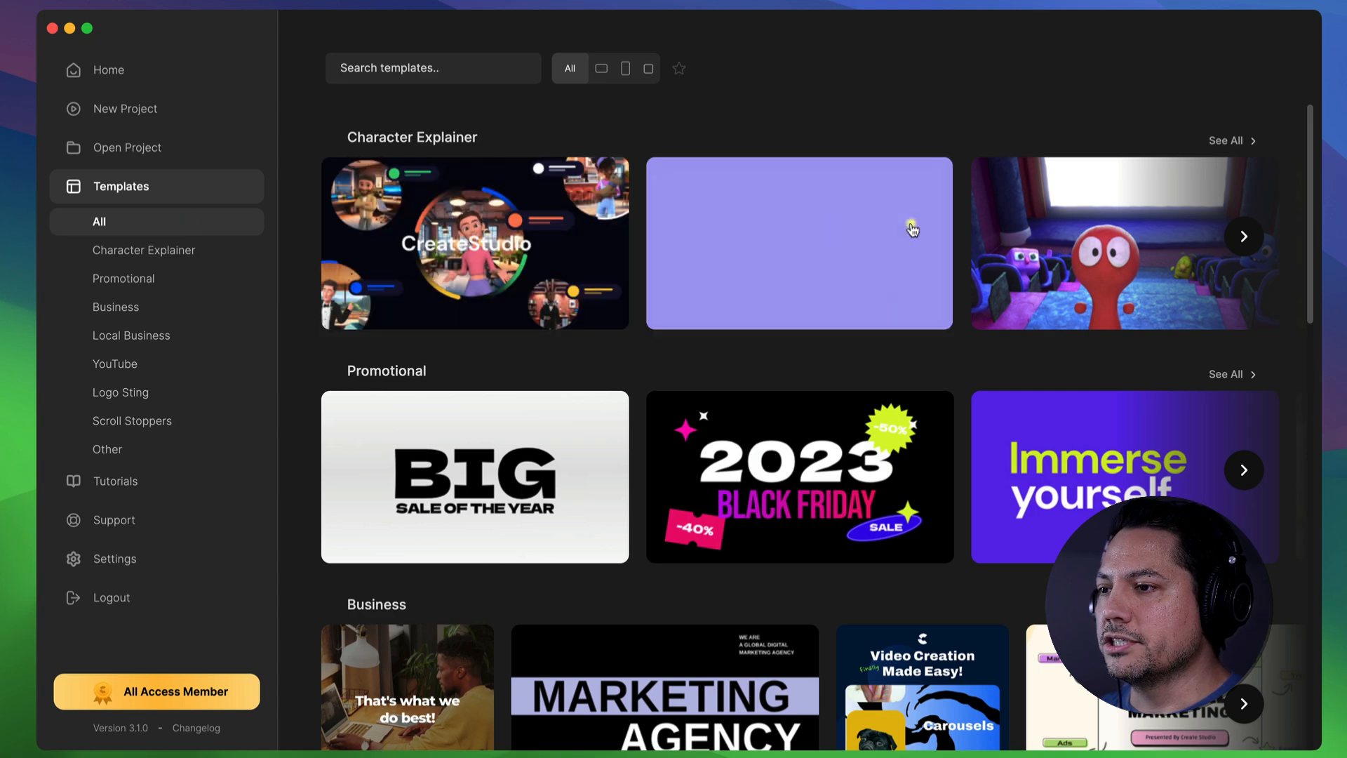
{"action": "scroll", "coordinate": [974, 483], "scroll_direction": "down", "scroll_amount": 1}
{"action": "scroll", "coordinate": [974, 483], "scroll_direction": "down", "scroll_amount": 10}
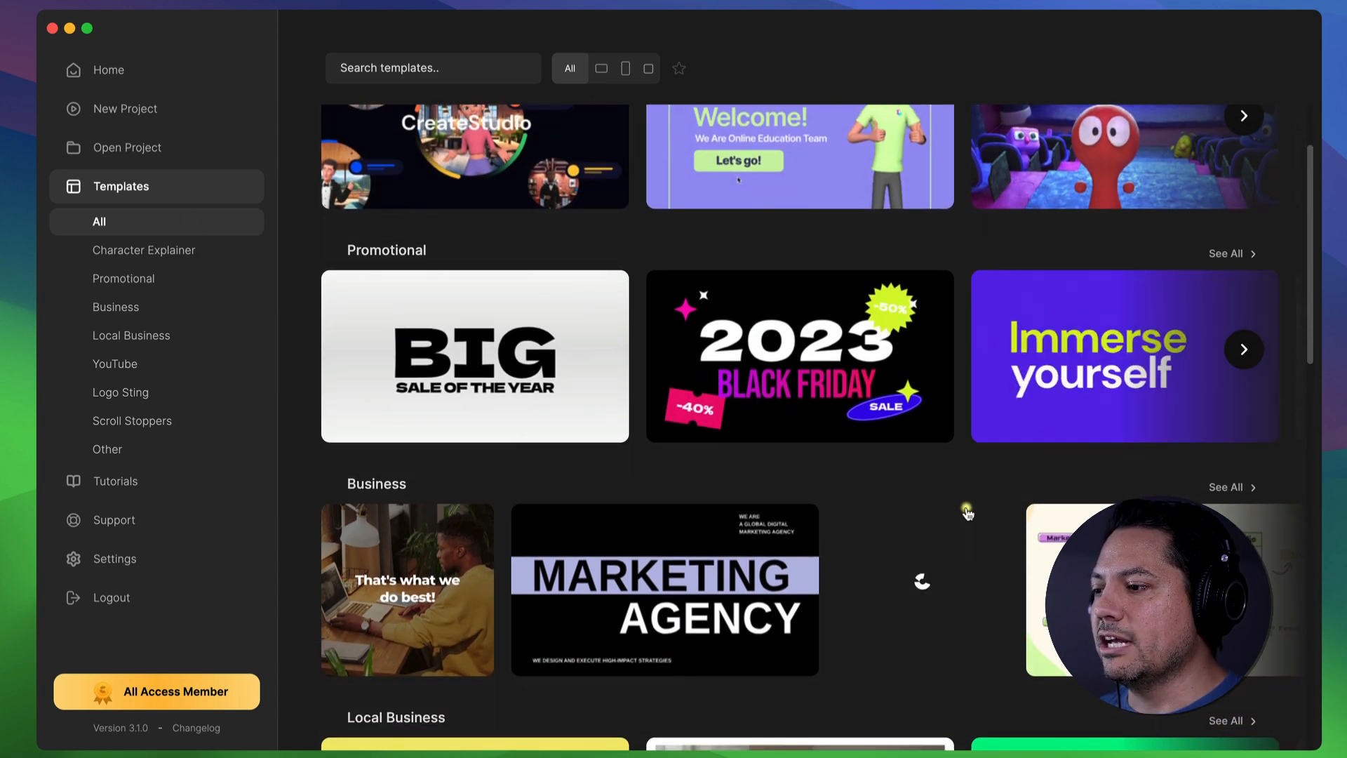
{"action": "scroll", "coordinate": [967, 512], "scroll_direction": "down", "scroll_amount": 6}
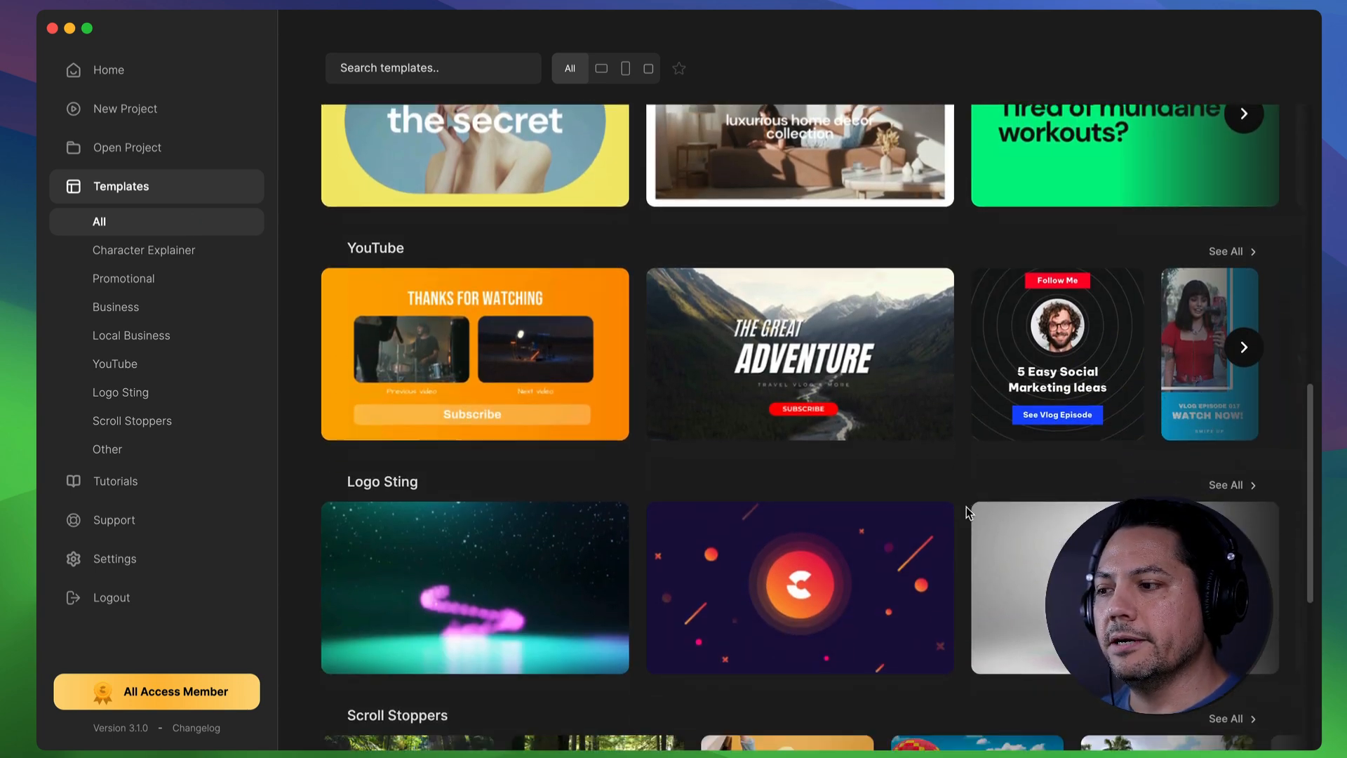
{"action": "scroll", "coordinate": [964, 542], "scroll_direction": "up", "scroll_amount": 12}
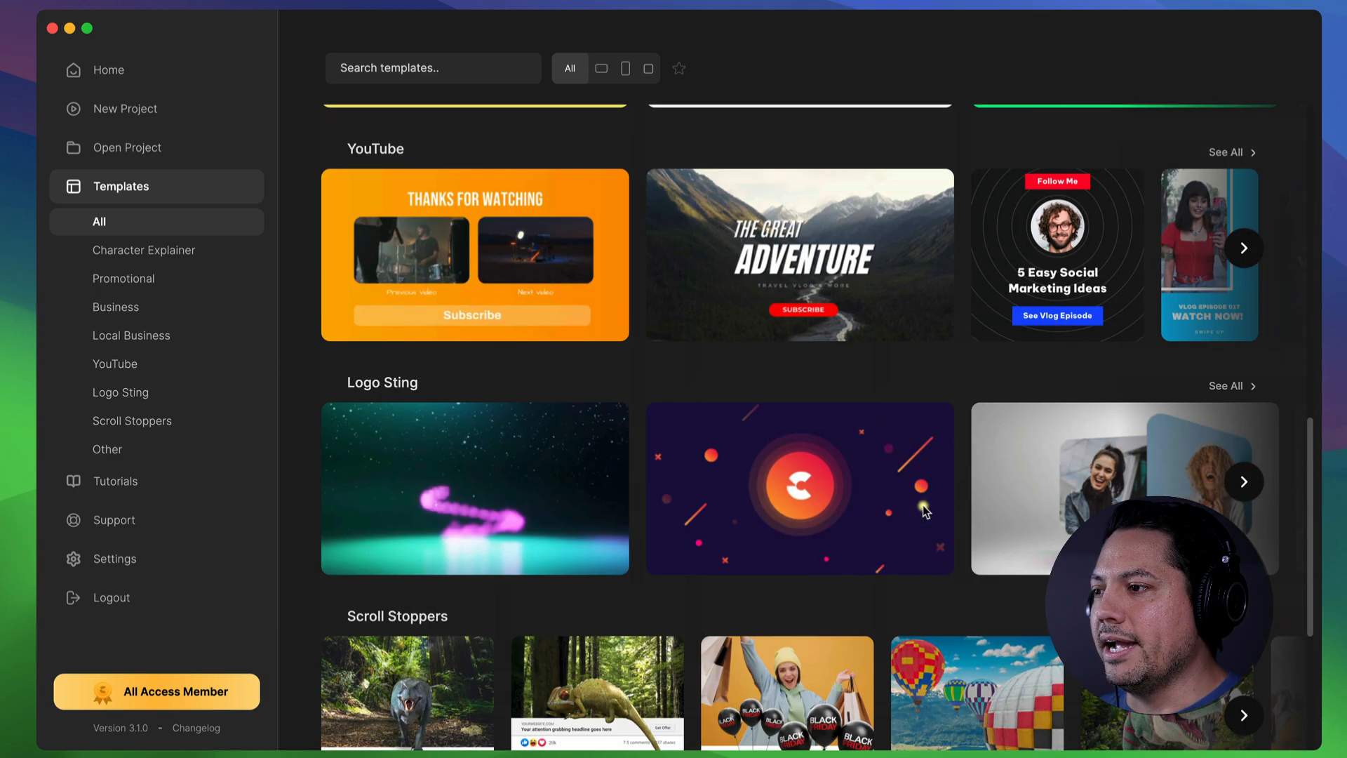
{"action": "scroll", "coordinate": [848, 490], "scroll_direction": "up", "scroll_amount": 5}
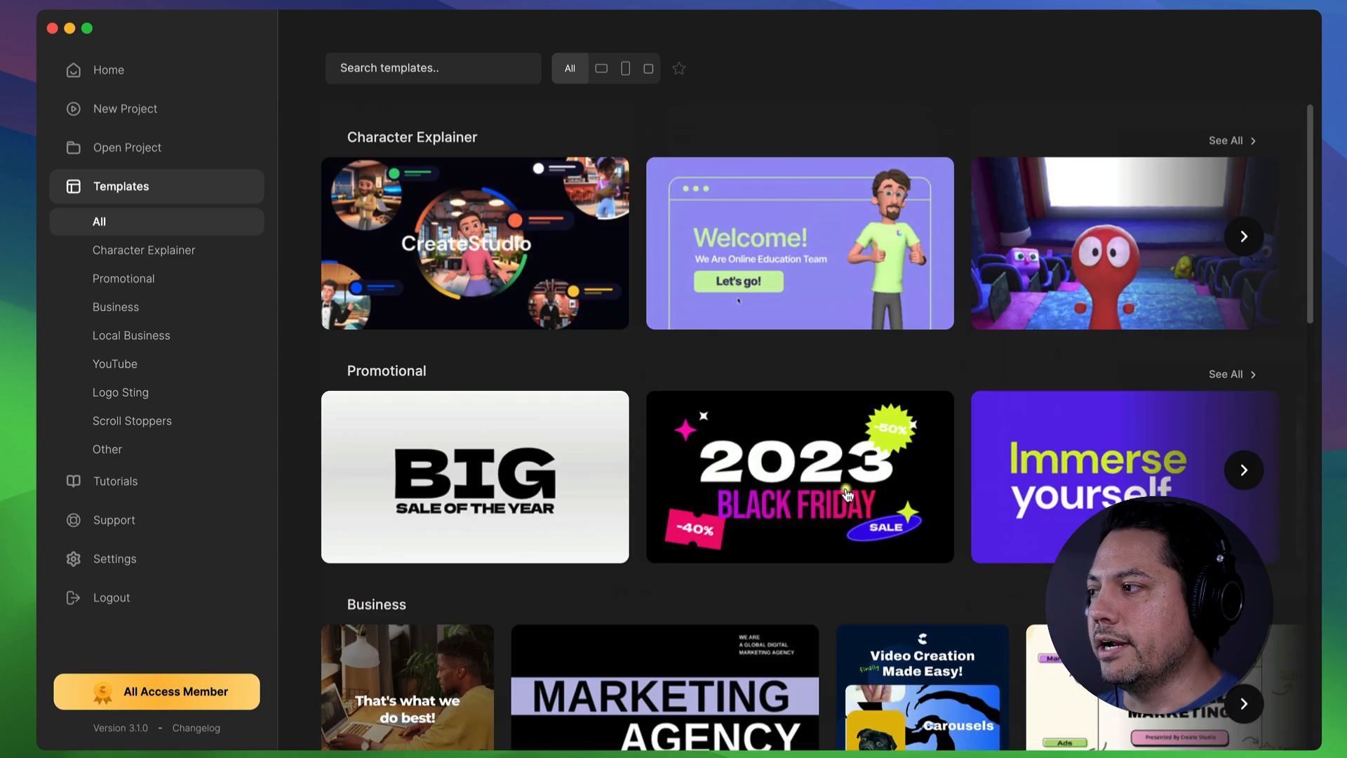
Step: Browse the Character Explainer, Promotional, Business and Local Business template categories
{"action": "left_click", "coordinate": [127, 249]}
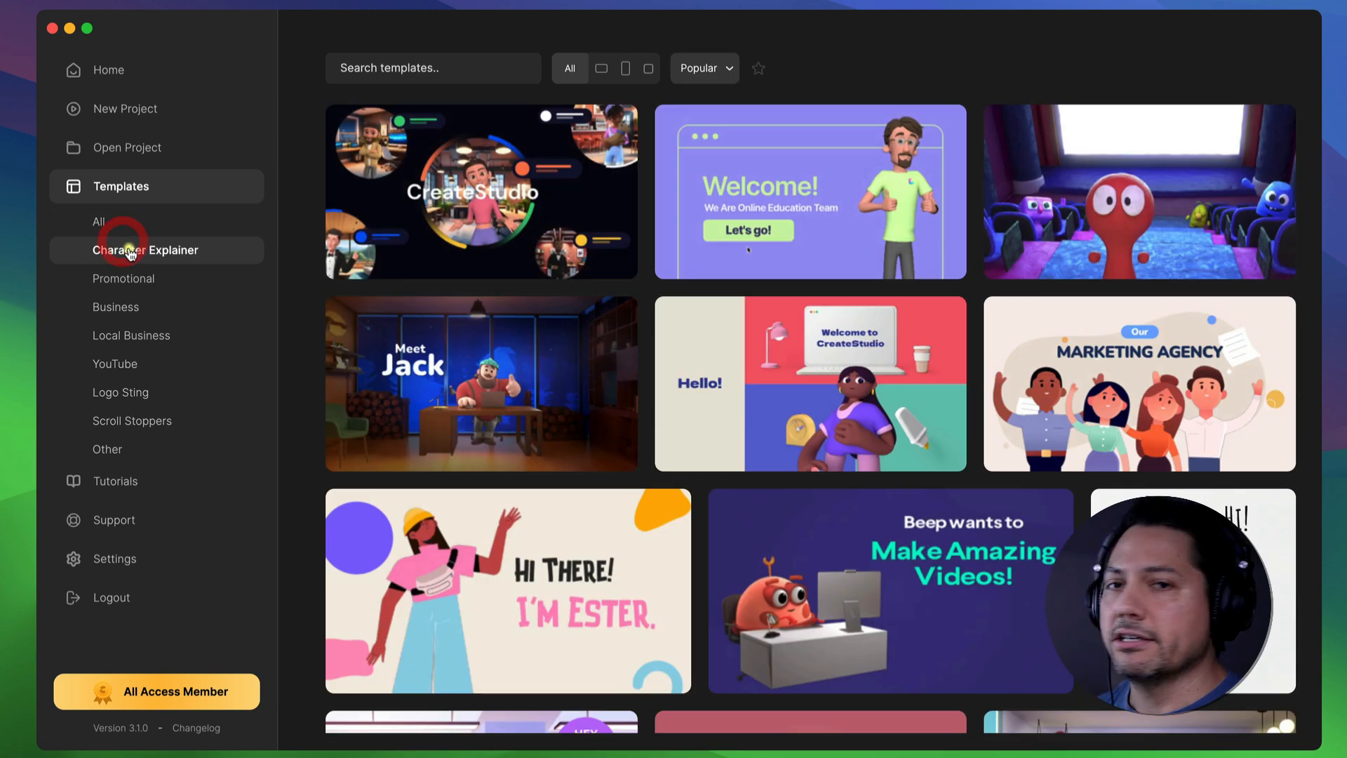
{"action": "left_click", "coordinate": [132, 278]}
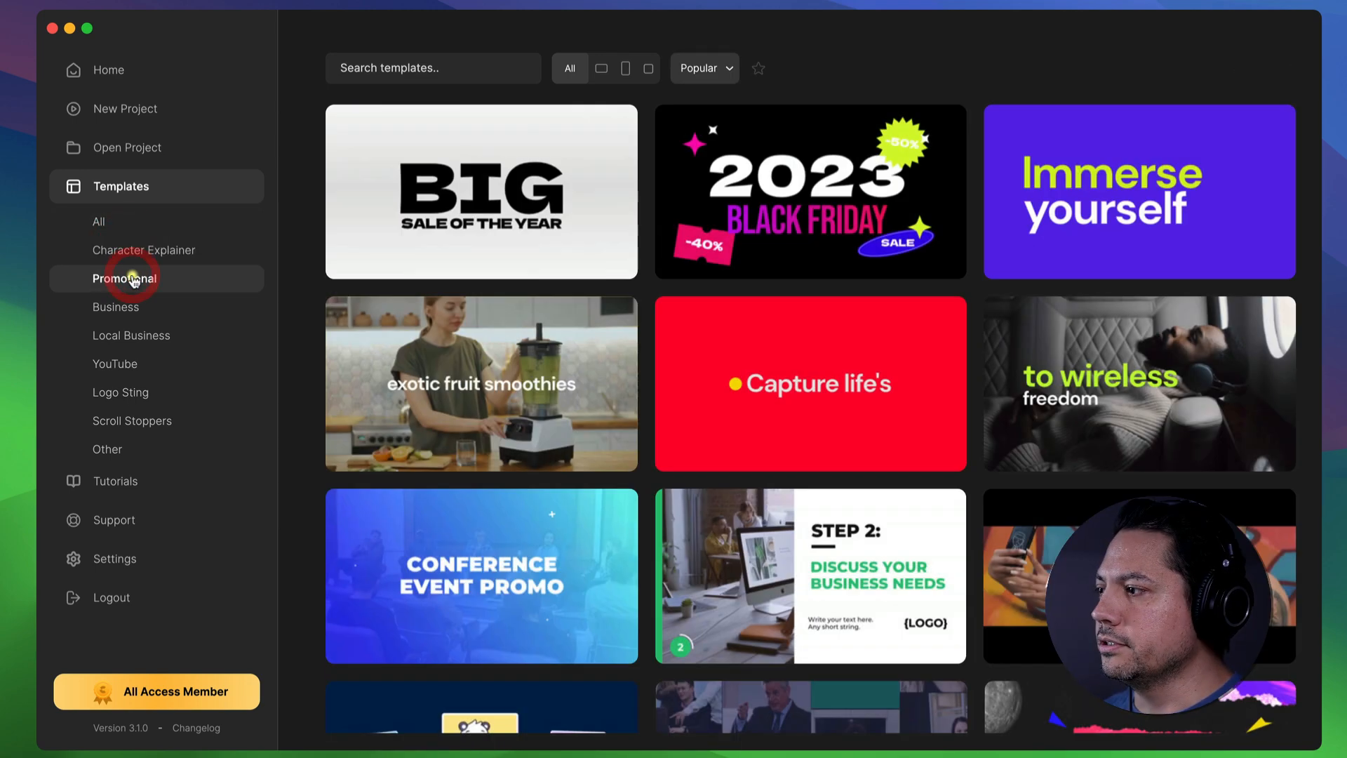
{"action": "scroll", "coordinate": [518, 381], "scroll_direction": "down", "scroll_amount": 5}
{"action": "scroll", "coordinate": [520, 382], "scroll_direction": "up", "scroll_amount": 5}
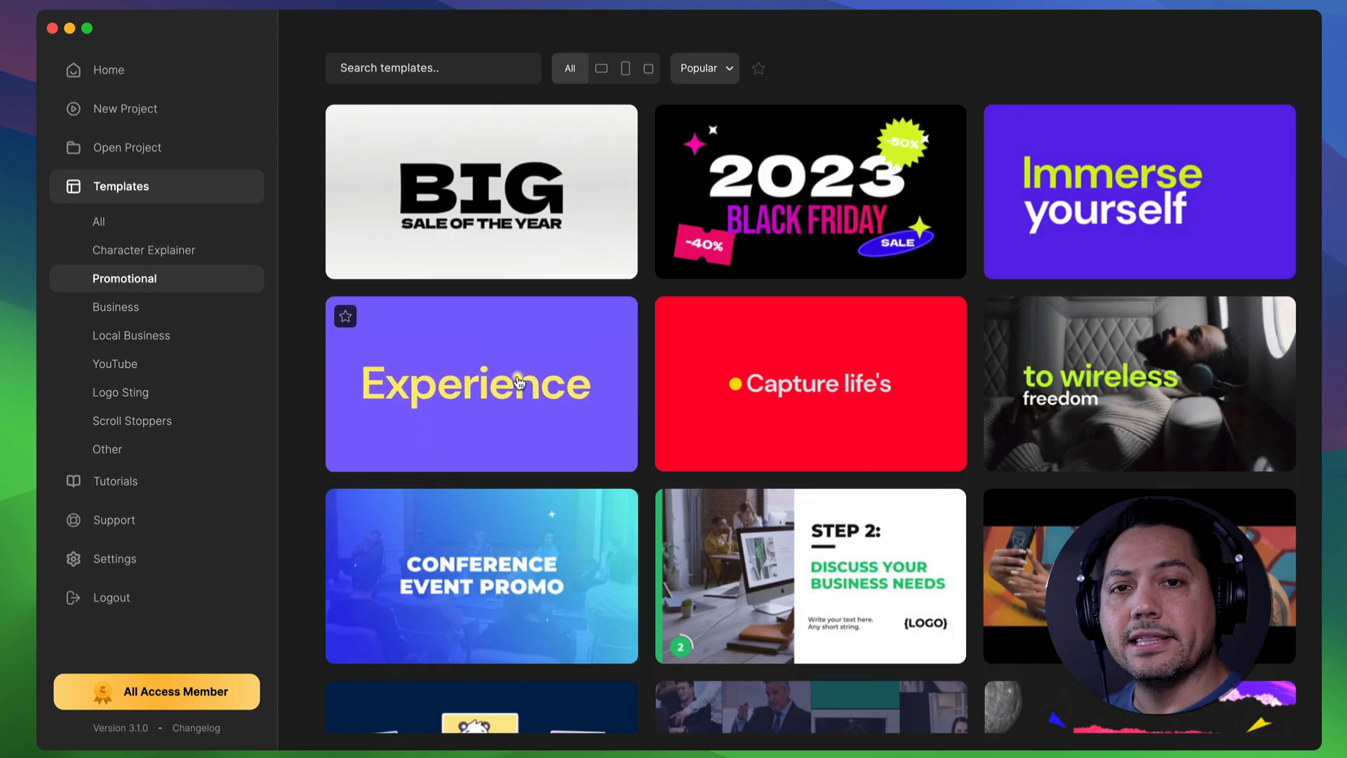
{"action": "left_click", "coordinate": [128, 306]}
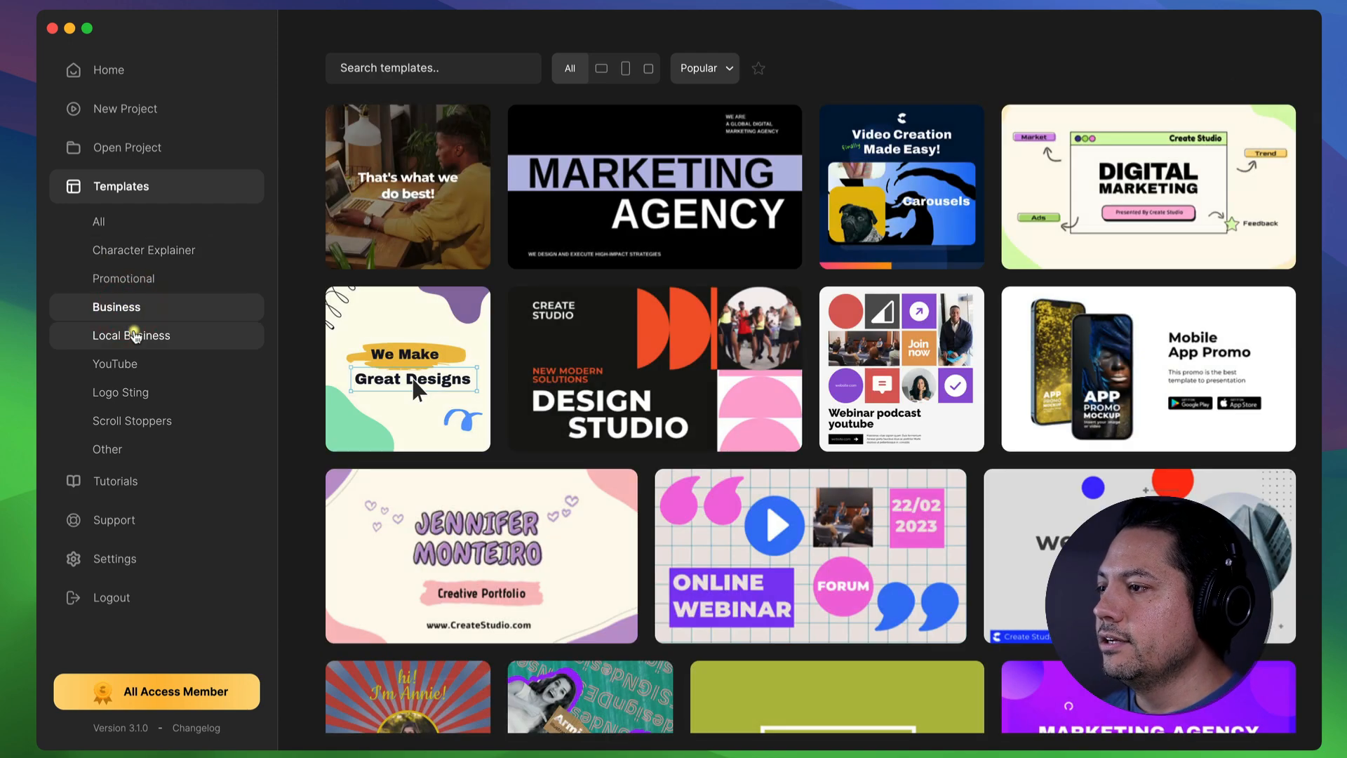
{"action": "left_click", "coordinate": [133, 333]}
Step: Browse the YouTube, Logo Sting, Scroll Stoppers and Other template categories
{"action": "left_click", "coordinate": [120, 364]}
{"action": "scroll", "coordinate": [685, 451], "scroll_direction": "down", "scroll_amount": 5}
{"action": "scroll", "coordinate": [686, 450], "scroll_direction": "up", "scroll_amount": 5}
{"action": "left_click", "coordinate": [141, 393]}
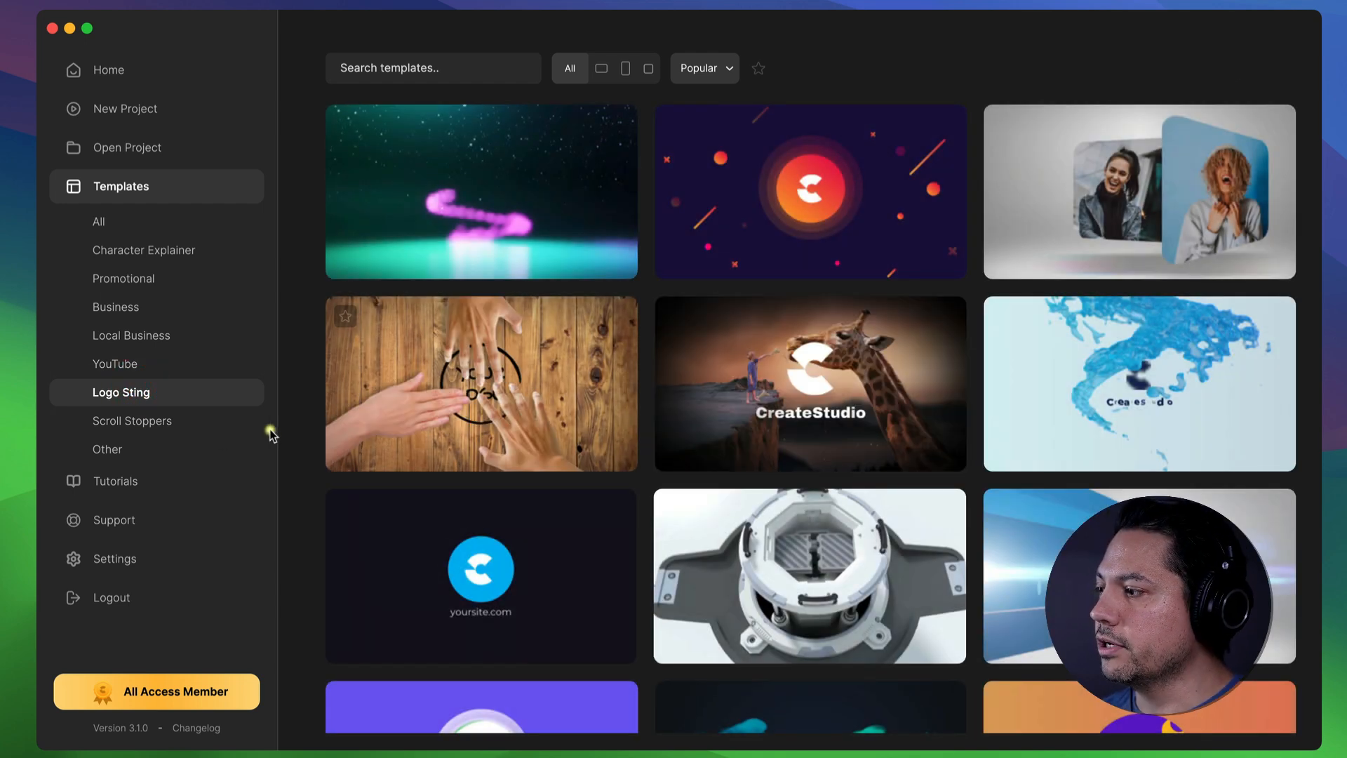
{"action": "left_click", "coordinate": [181, 429]}
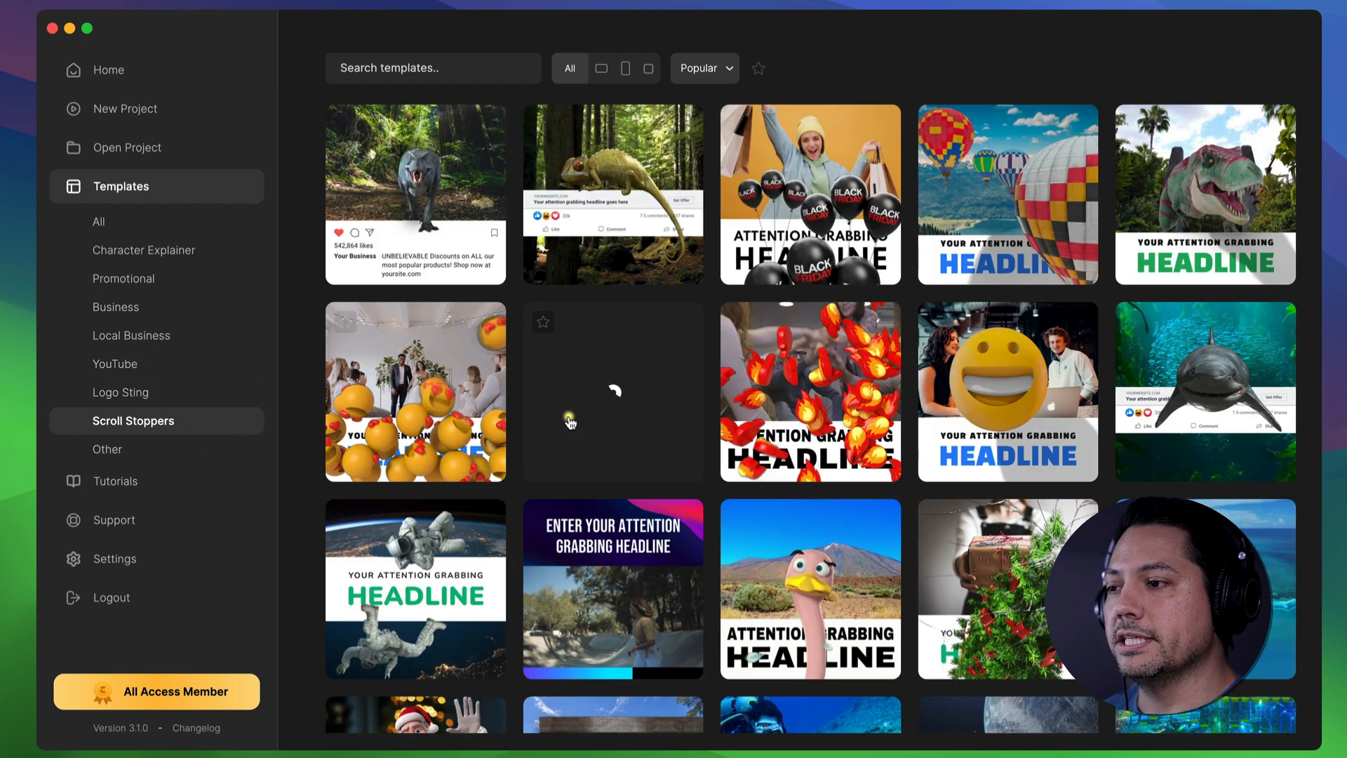
{"action": "left_click", "coordinate": [146, 450]}
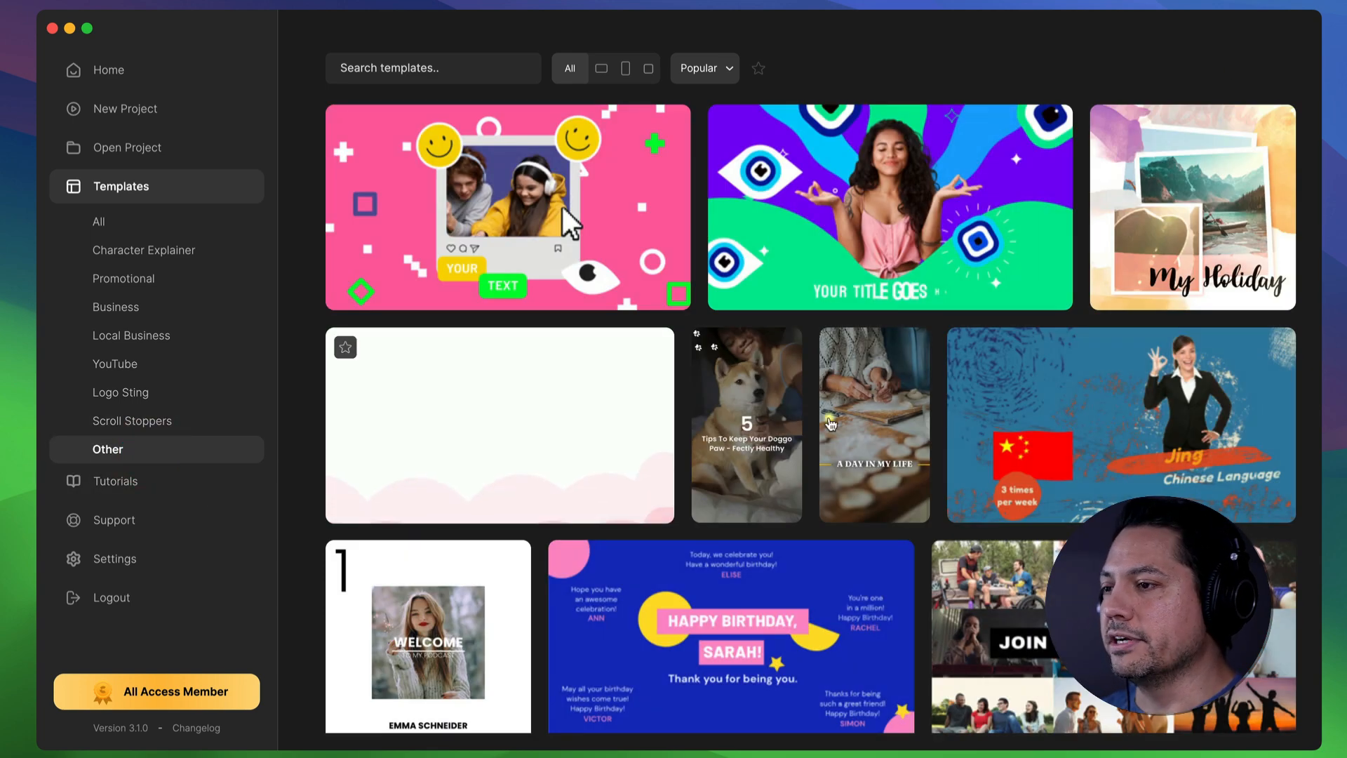
Step: Browse the Other templates and filter them by landscape, portrait and square format in turn
{"action": "scroll", "coordinate": [1032, 481], "scroll_direction": "down", "scroll_amount": 5}
{"action": "scroll", "coordinate": [1032, 481], "scroll_direction": "down", "scroll_amount": 4}
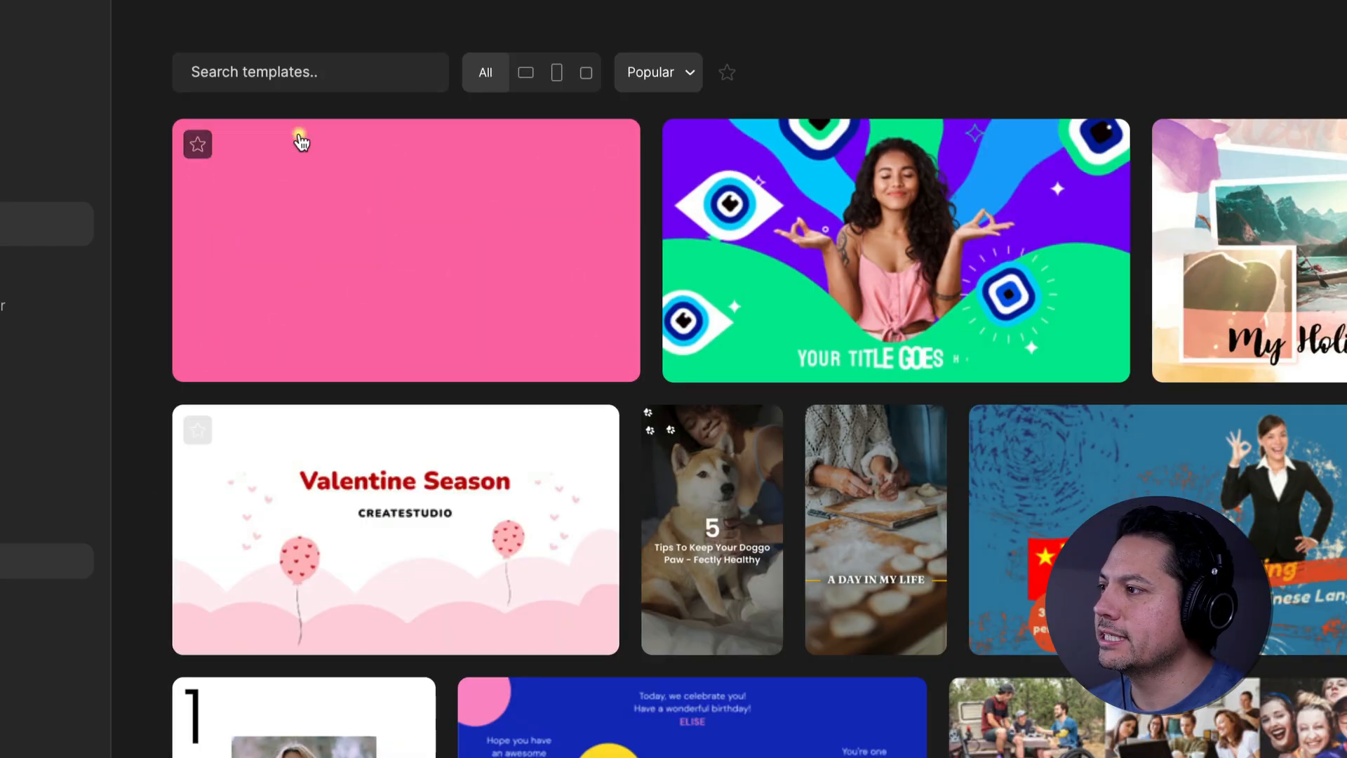
{"action": "left_click", "coordinate": [301, 69]}
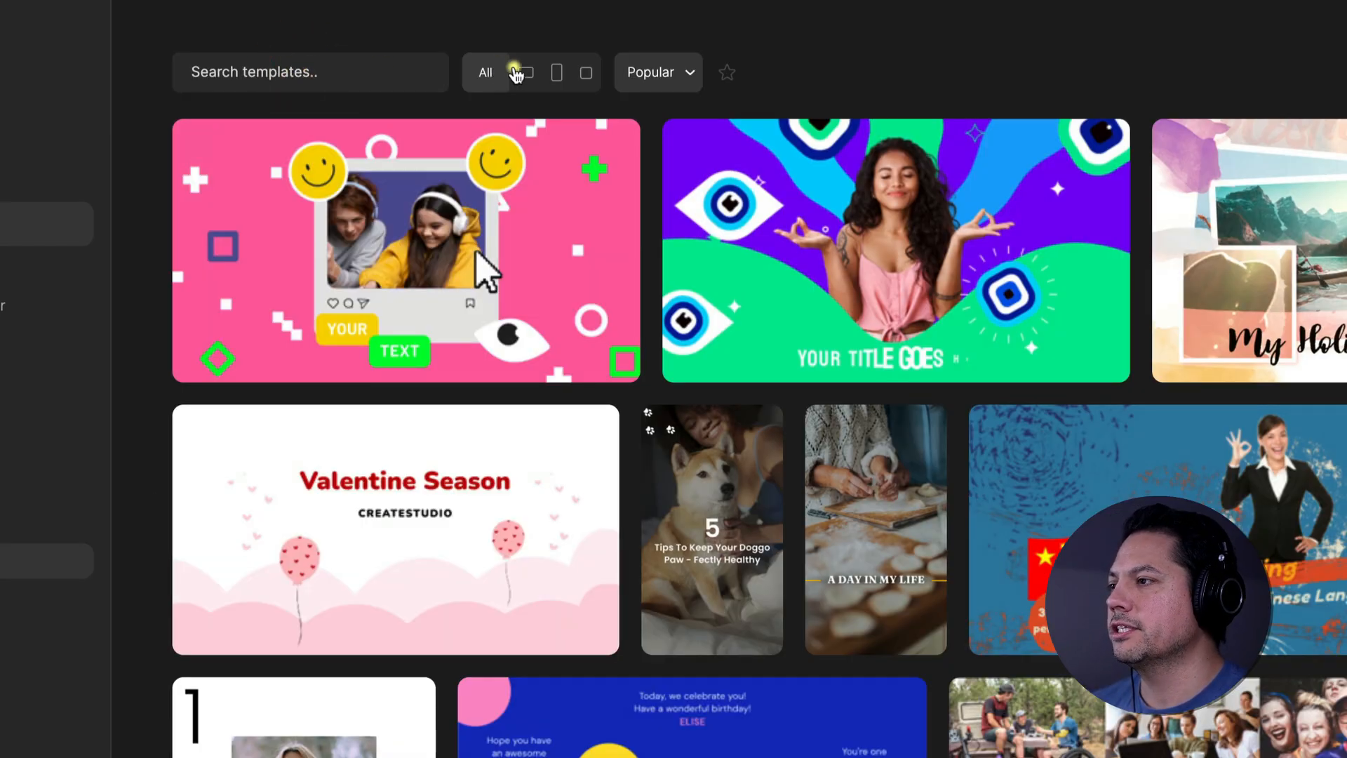
{"action": "left_click", "coordinate": [526, 72]}
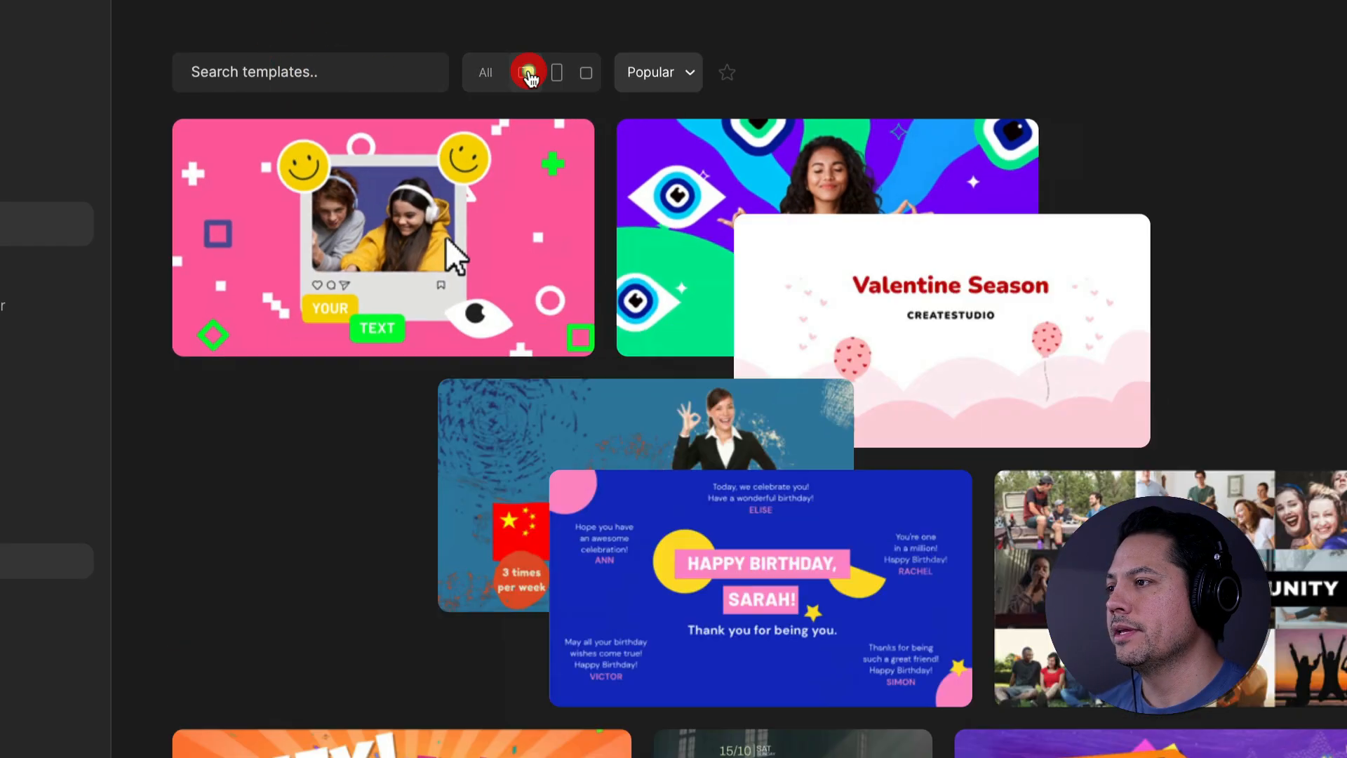
{"action": "left_click", "coordinate": [557, 72]}
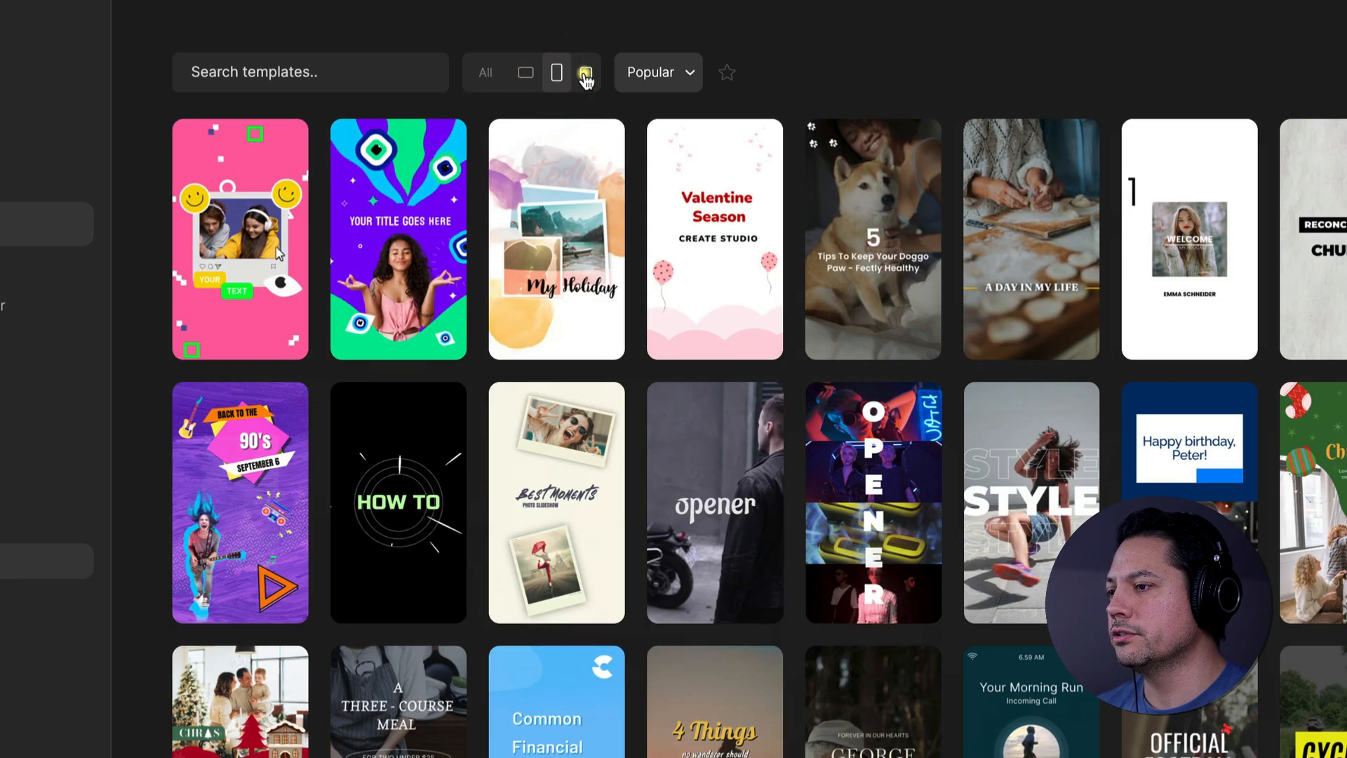
{"action": "left_click", "coordinate": [586, 73]}
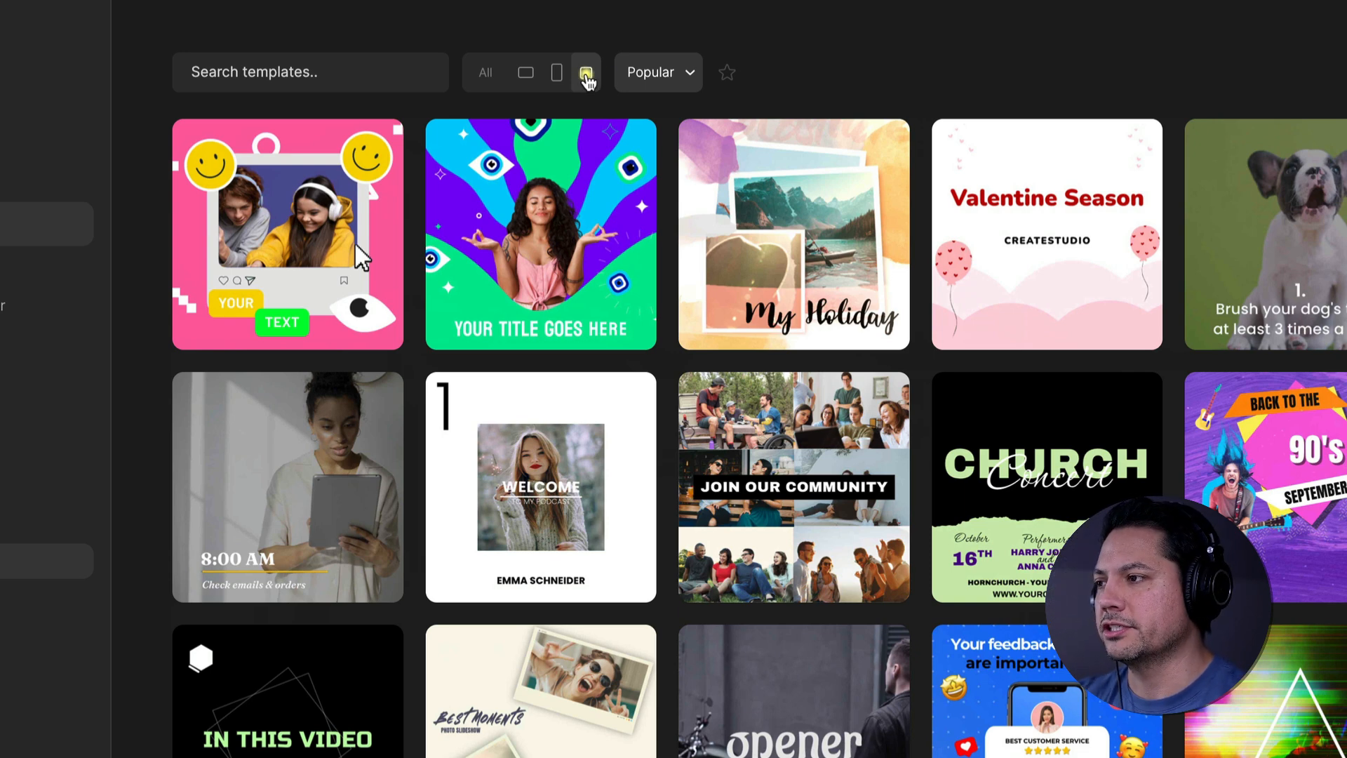
Step: Sort the Other templates by New and show all formats again
{"action": "left_click", "coordinate": [684, 72]}
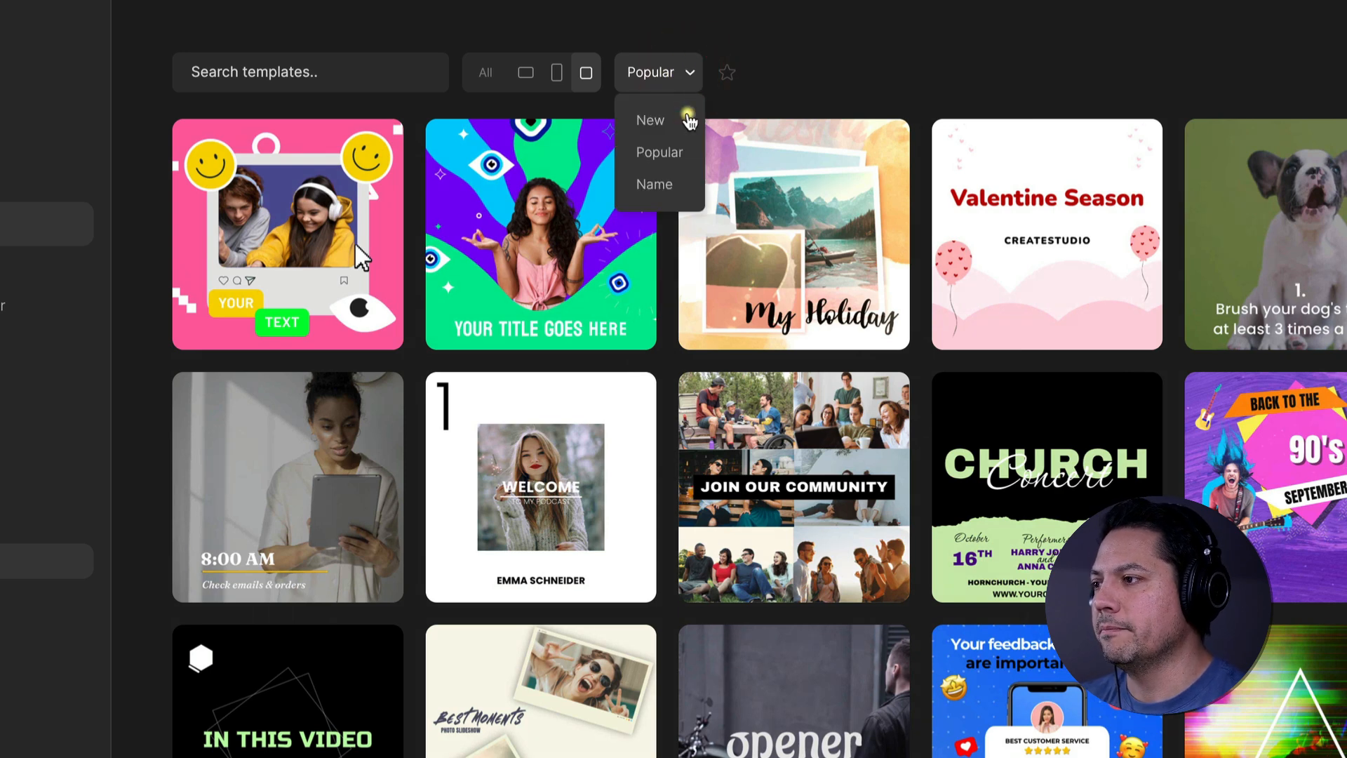
{"action": "left_click", "coordinate": [782, 73]}
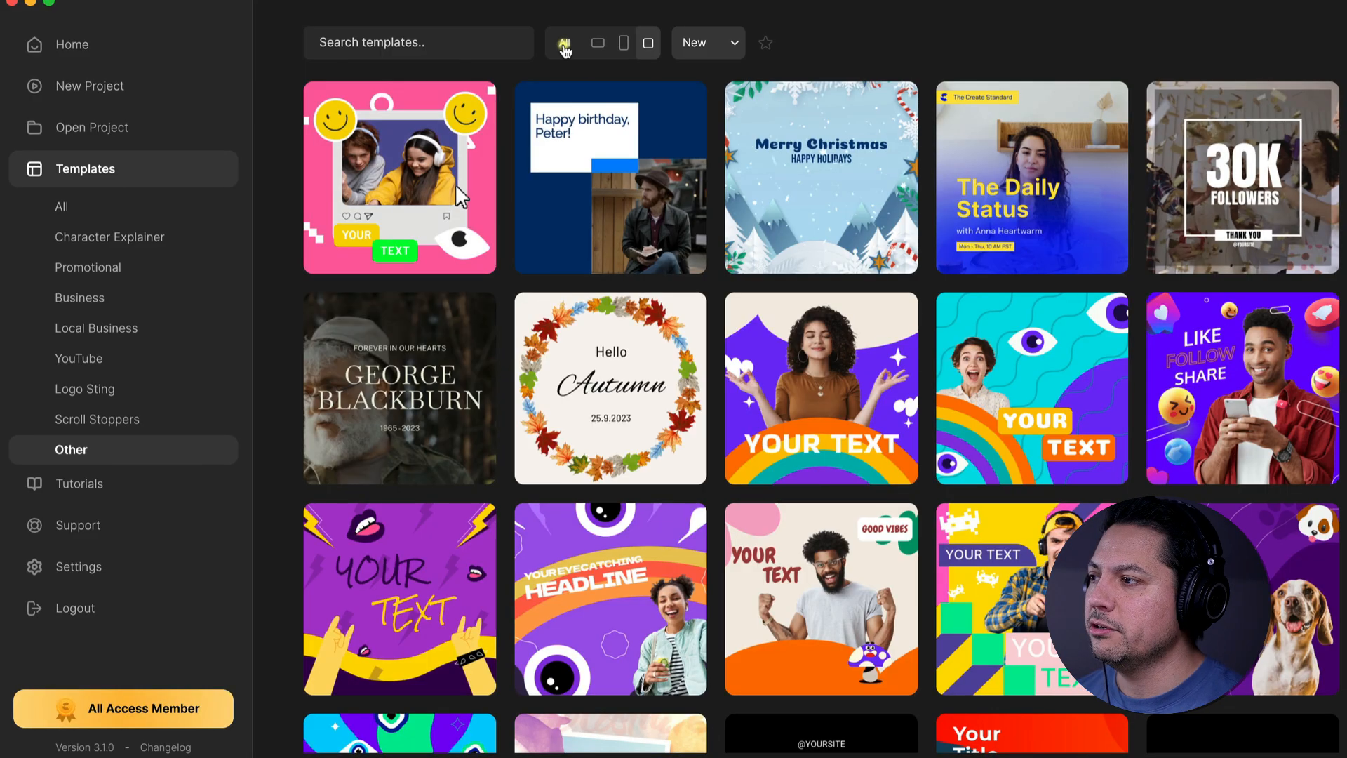
{"action": "left_click", "coordinate": [486, 72]}
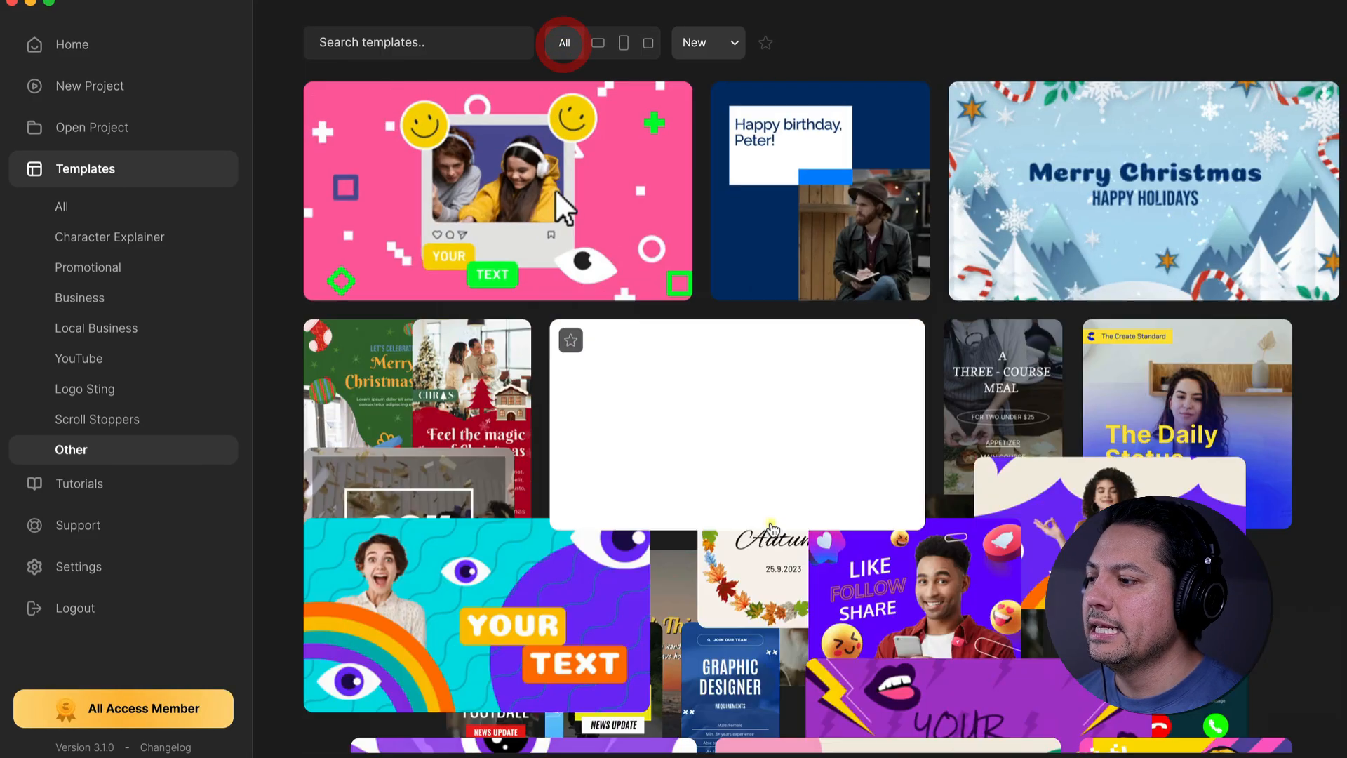
Step: Find the Stomp Style 2 template, compare its square and landscape versions, and start editing the landscape one
{"action": "scroll", "coordinate": [775, 531], "scroll_direction": "down", "scroll_amount": 10}
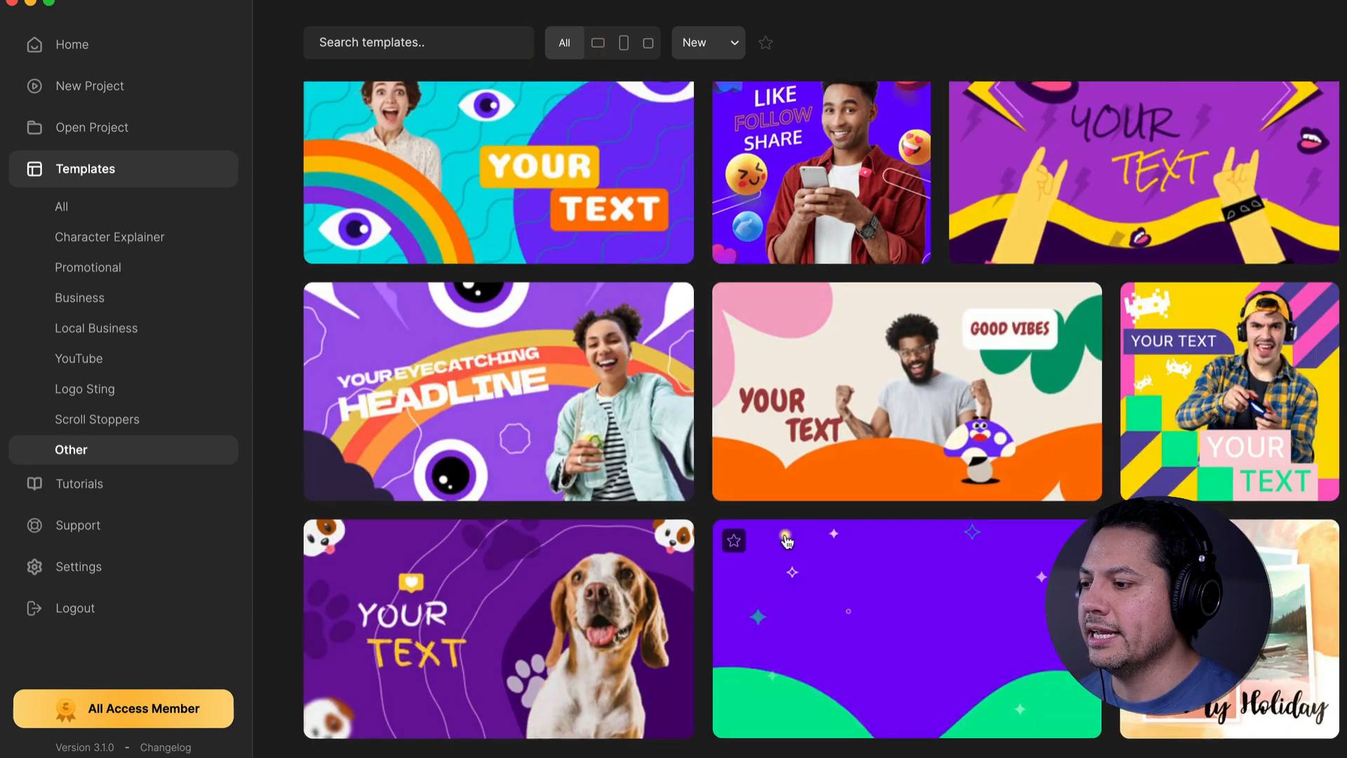
{"action": "scroll", "coordinate": [787, 541], "scroll_direction": "down", "scroll_amount": 5}
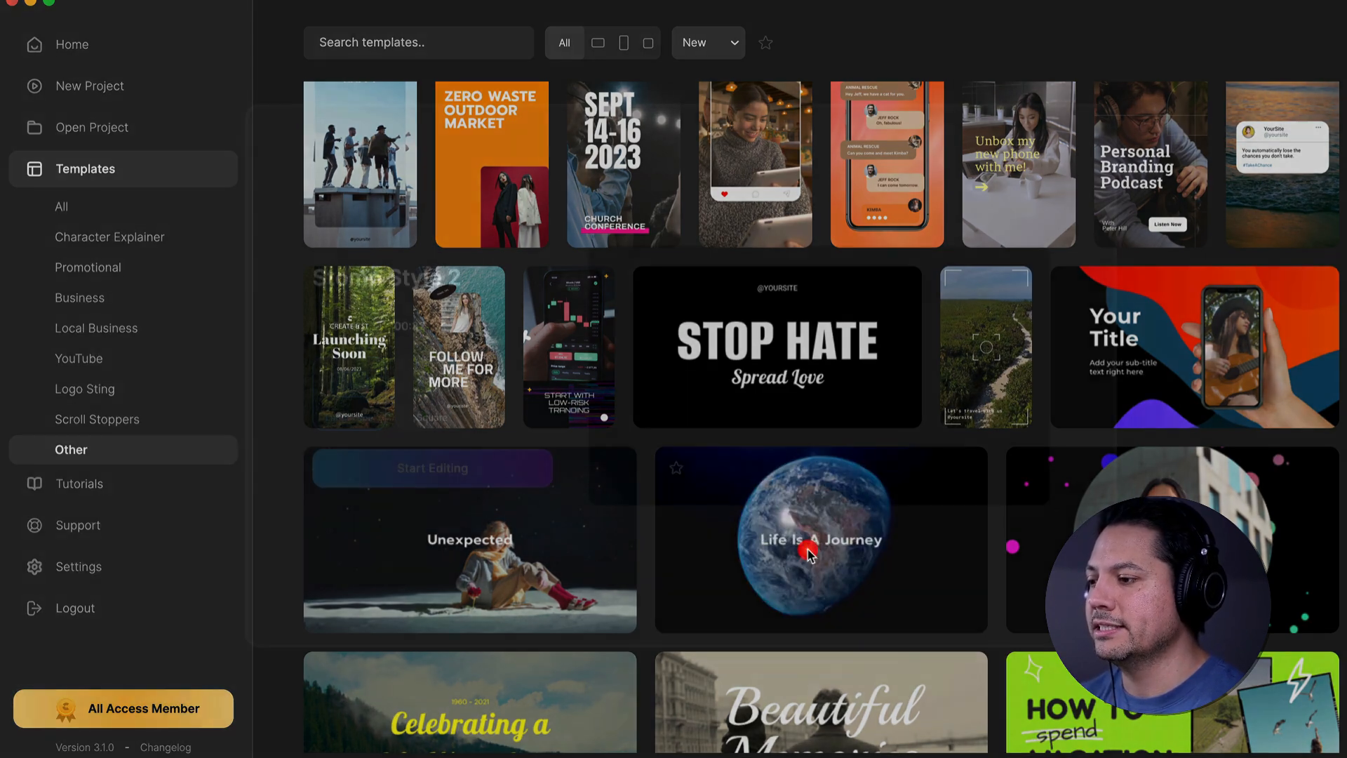
{"action": "left_click", "coordinate": [811, 556]}
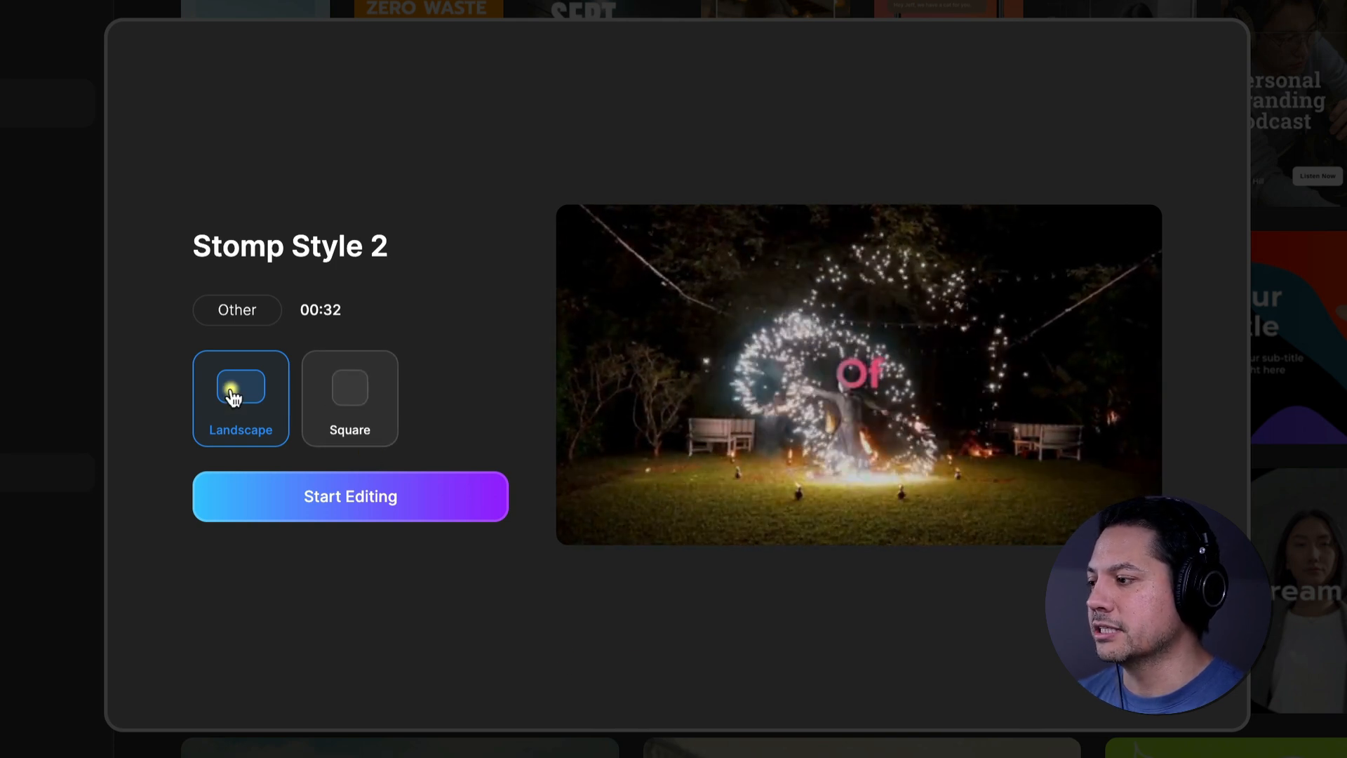
{"action": "left_click", "coordinate": [350, 395]}
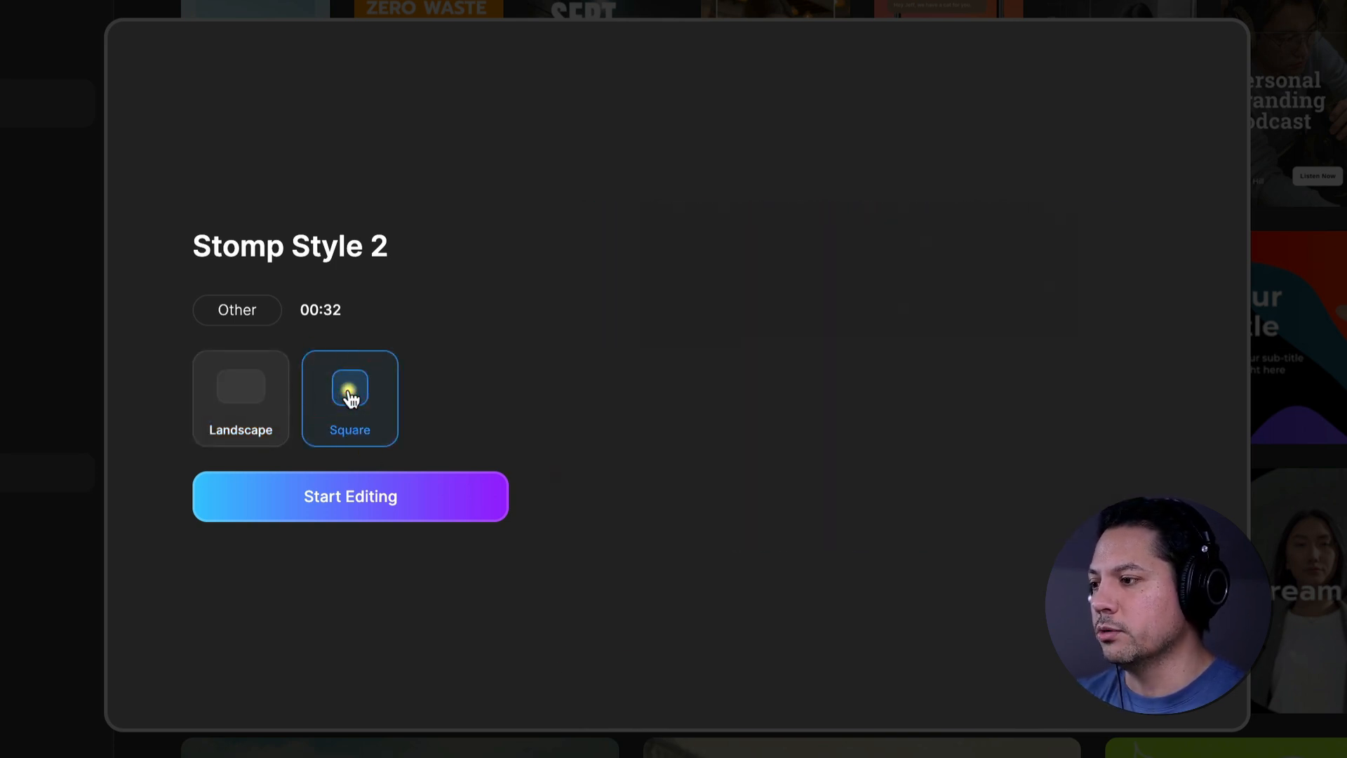
{"action": "left_click", "coordinate": [253, 397]}
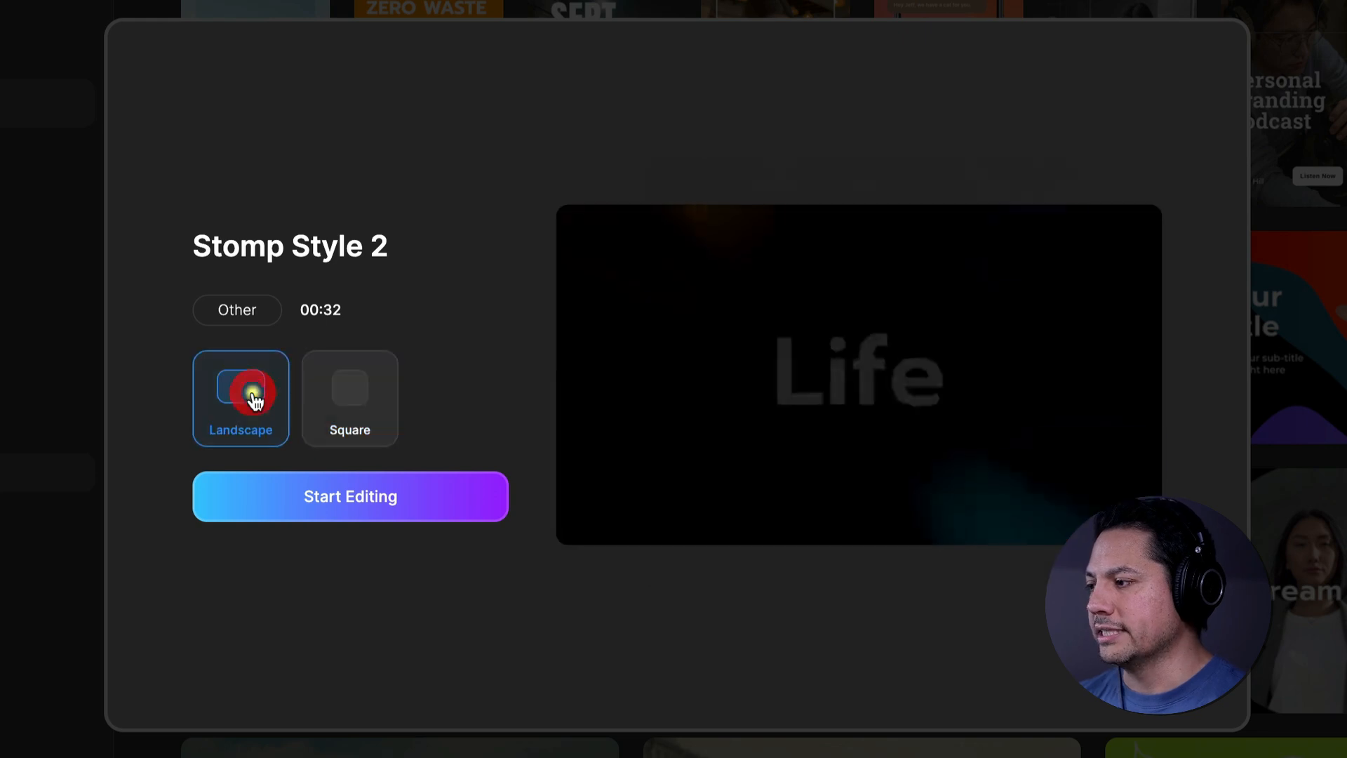
{"action": "left_click", "coordinate": [362, 502]}
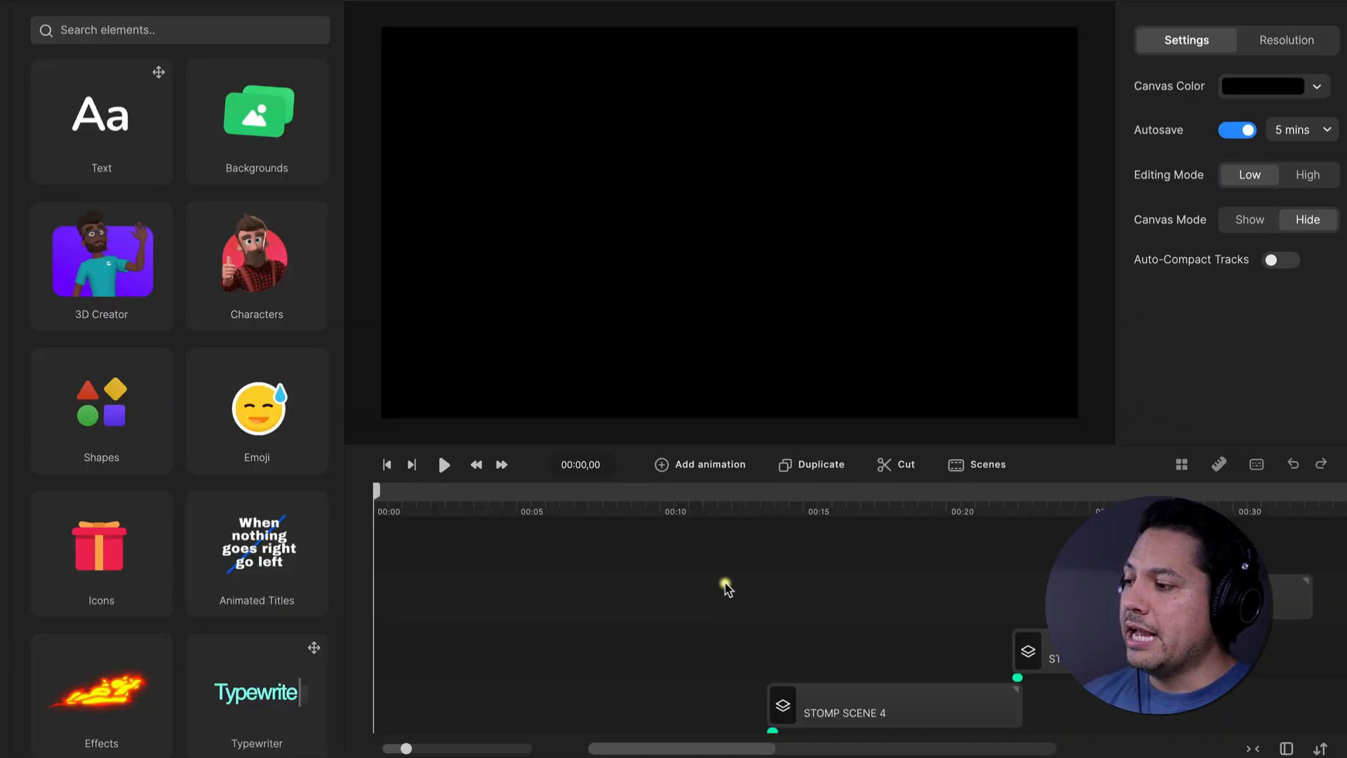
Step: Move the playhead to about 1 second and inspect the STOMP SCENE group's title and video settings
{"action": "scroll", "coordinate": [726, 588], "scroll_direction": "down", "scroll_amount": 5}
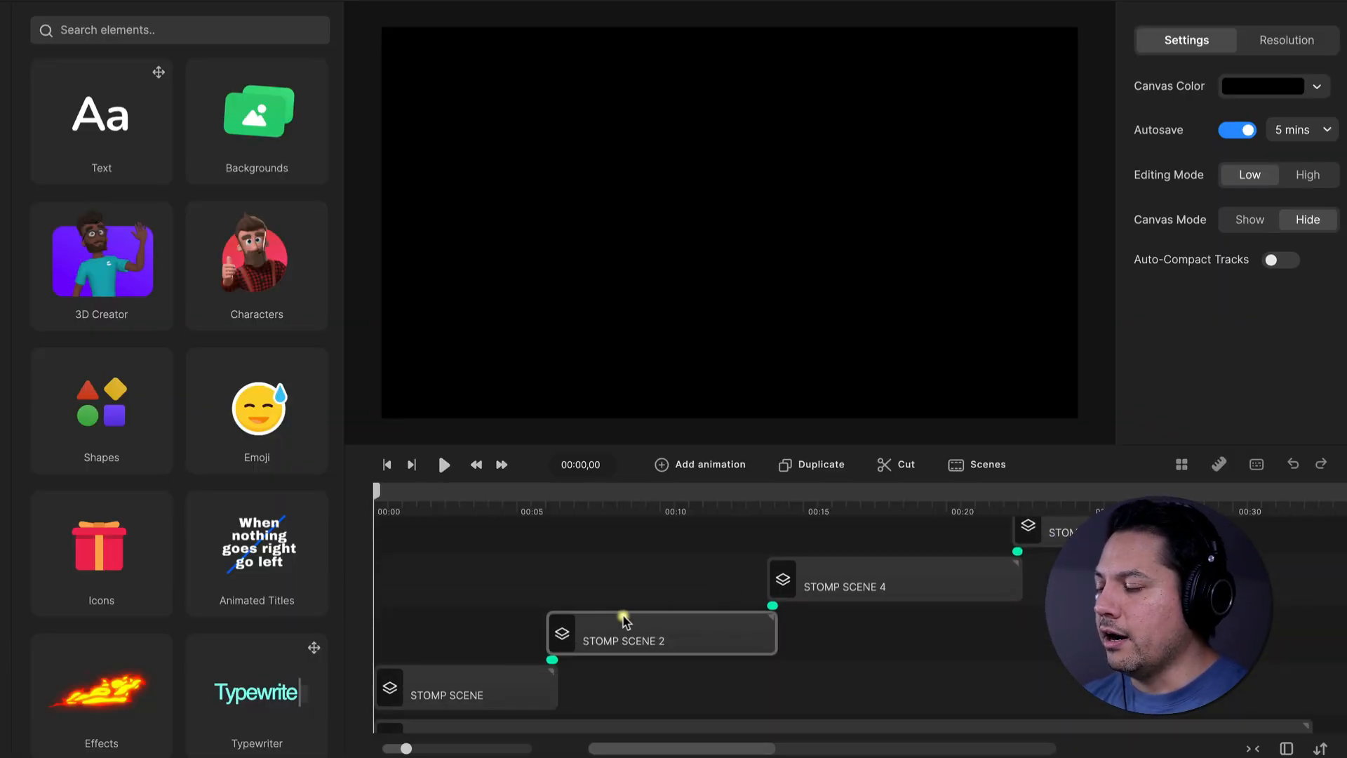
{"action": "scroll", "coordinate": [523, 588], "scroll_direction": "up", "scroll_amount": 2}
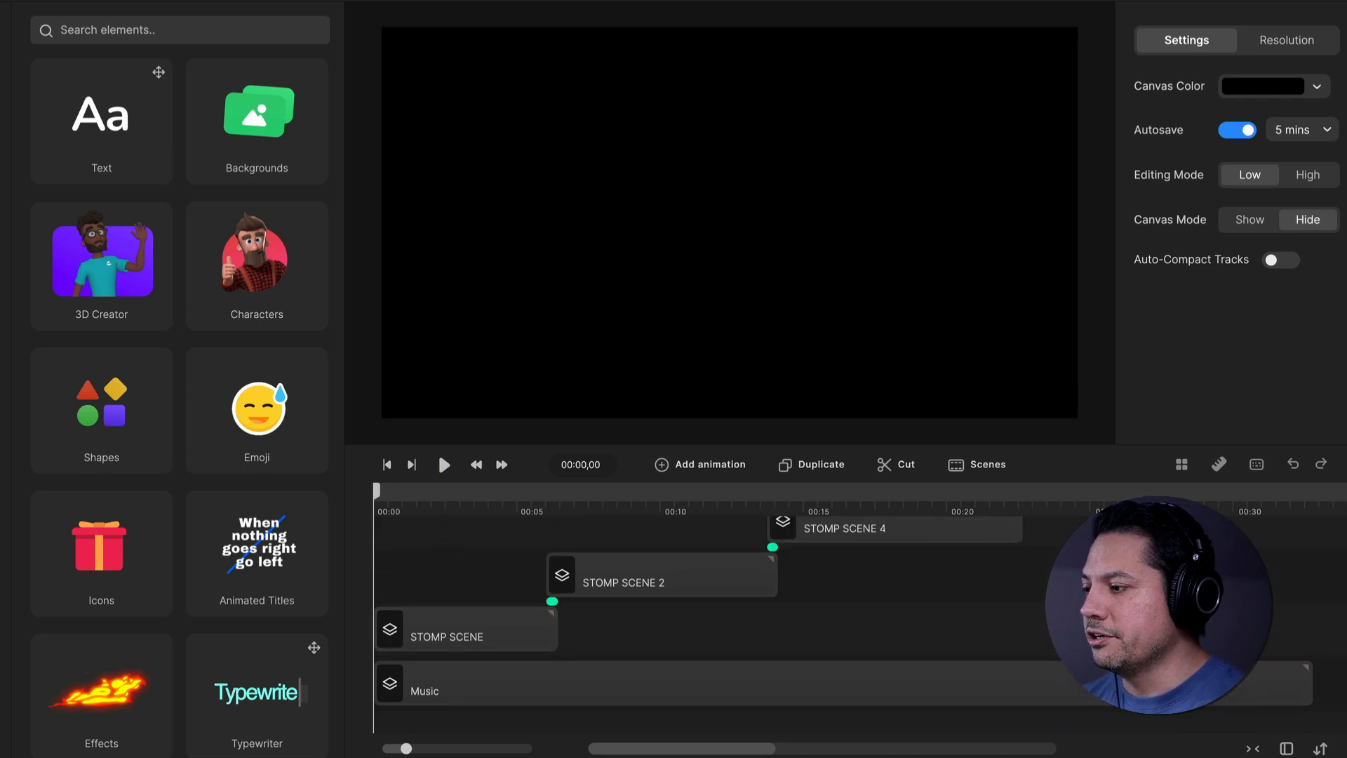
{"action": "left_click", "coordinate": [413, 491]}
{"action": "left_click_drag", "start_coordinate": [414, 491], "coordinate": [416, 569]}
{"action": "left_click", "coordinate": [444, 618]}
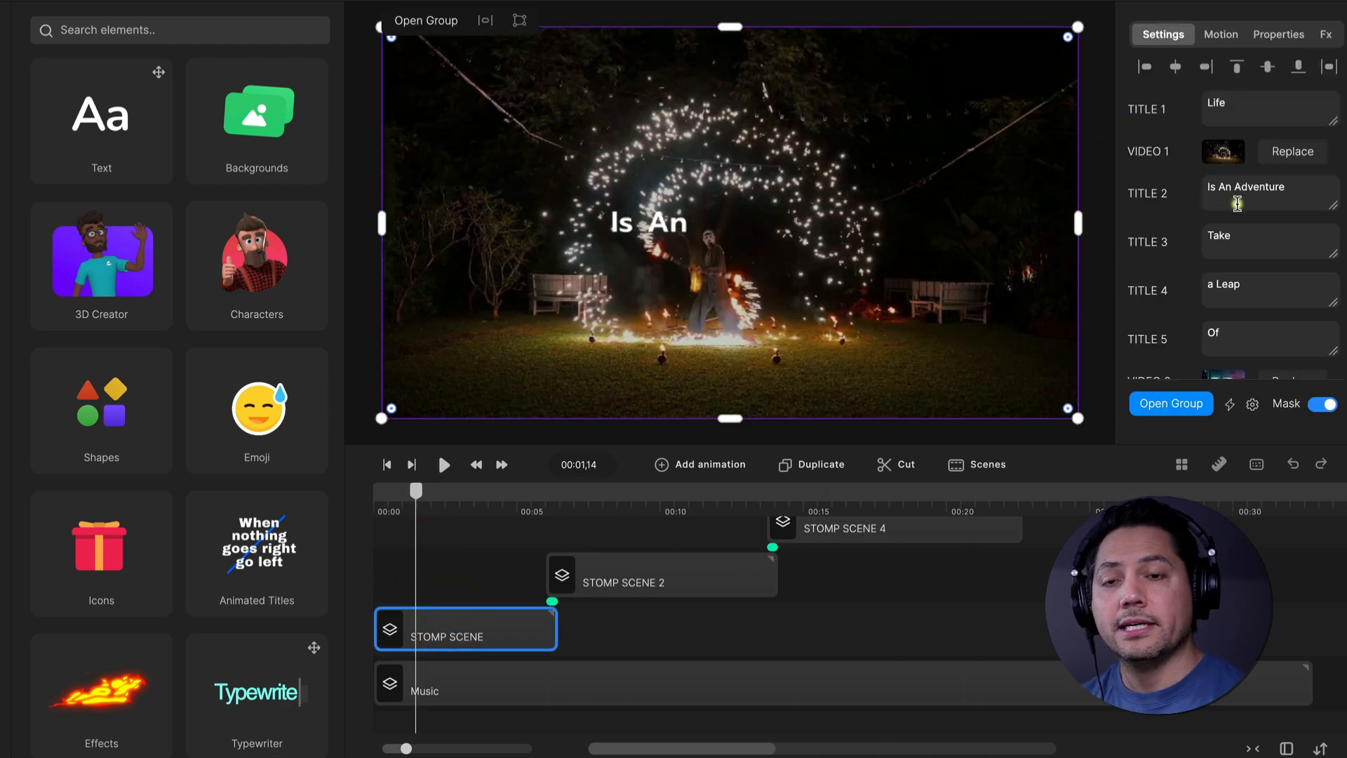
{"action": "scroll", "coordinate": [1237, 207], "scroll_direction": "down", "scroll_amount": 2}
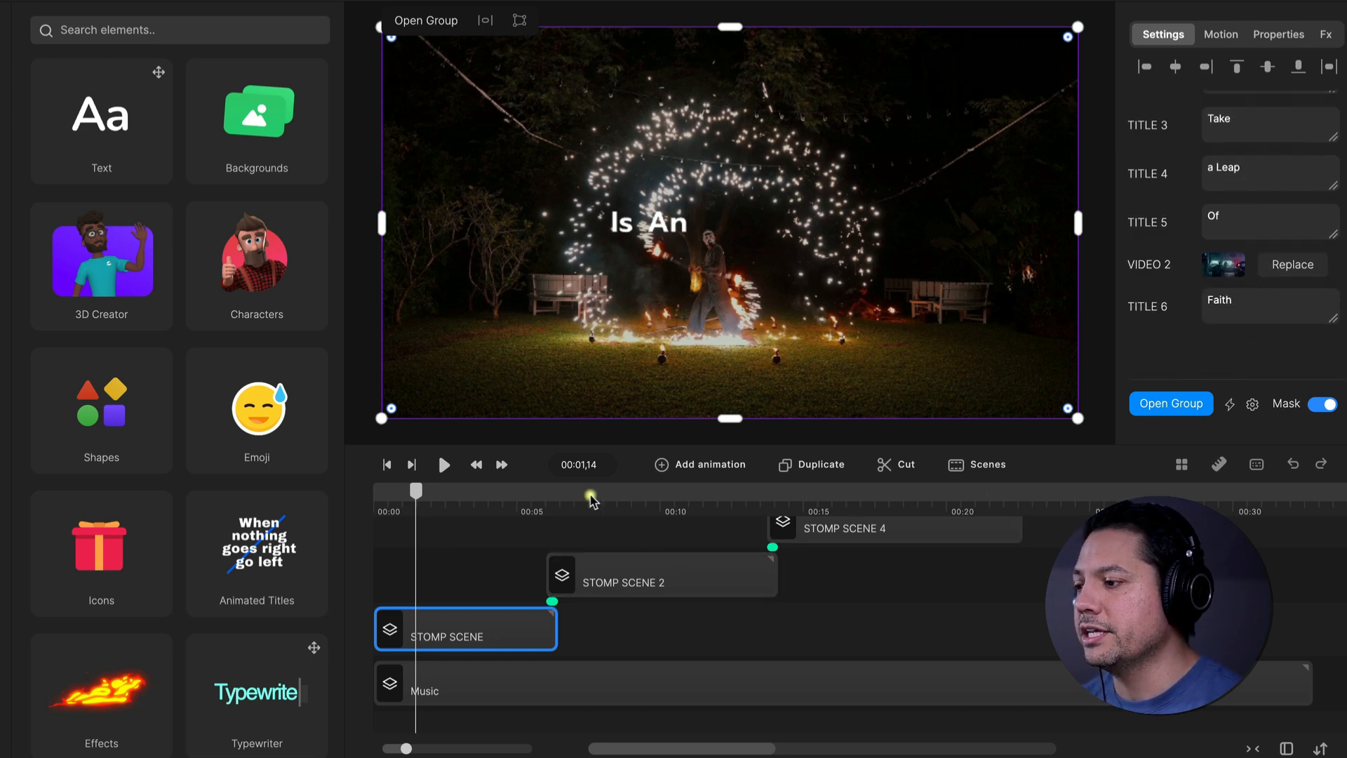
Step: Inspect the STOMP SCENE 2 group's title and video settings and return the playhead to the start
{"action": "left_click", "coordinate": [606, 512]}
{"action": "left_click", "coordinate": [634, 566]}
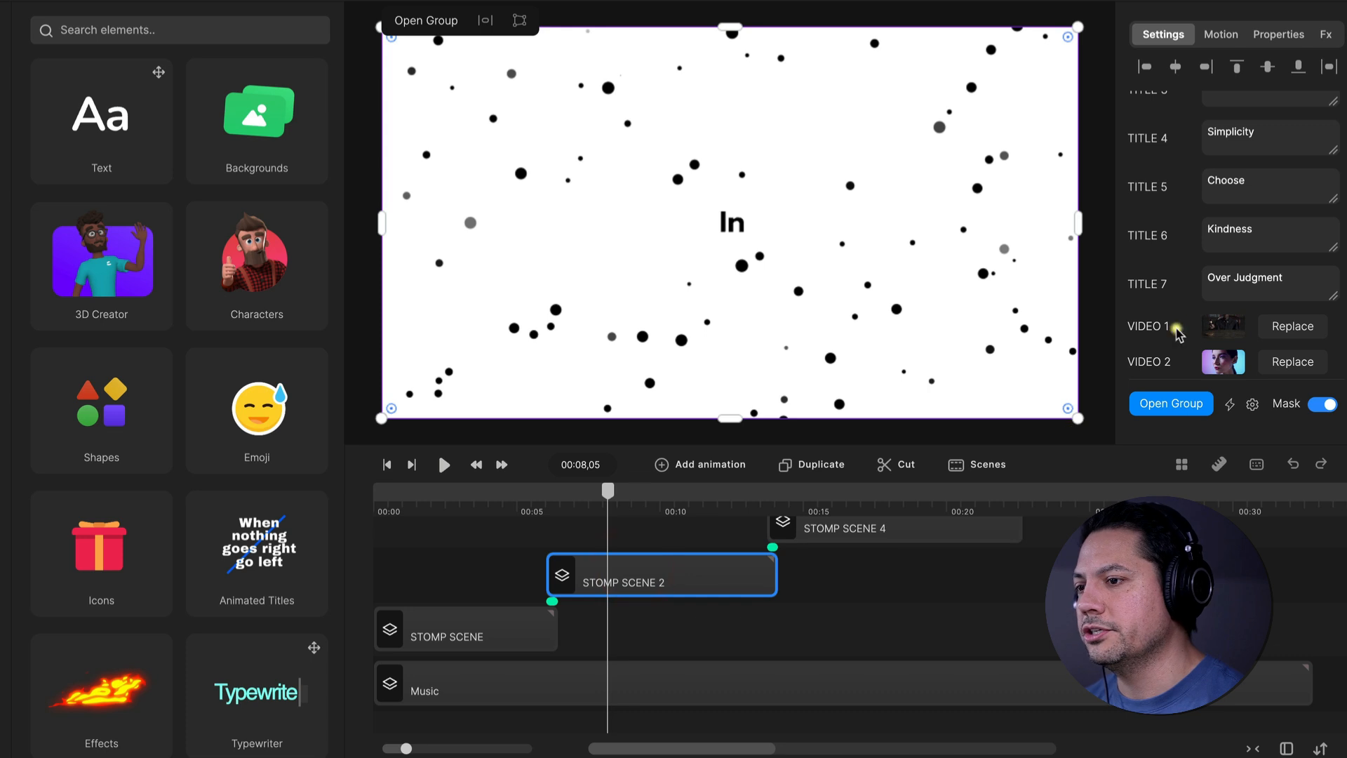
{"action": "scroll", "coordinate": [1246, 247], "scroll_direction": "down", "scroll_amount": 1}
{"action": "scroll", "coordinate": [1248, 250], "scroll_direction": "up", "scroll_amount": 3}
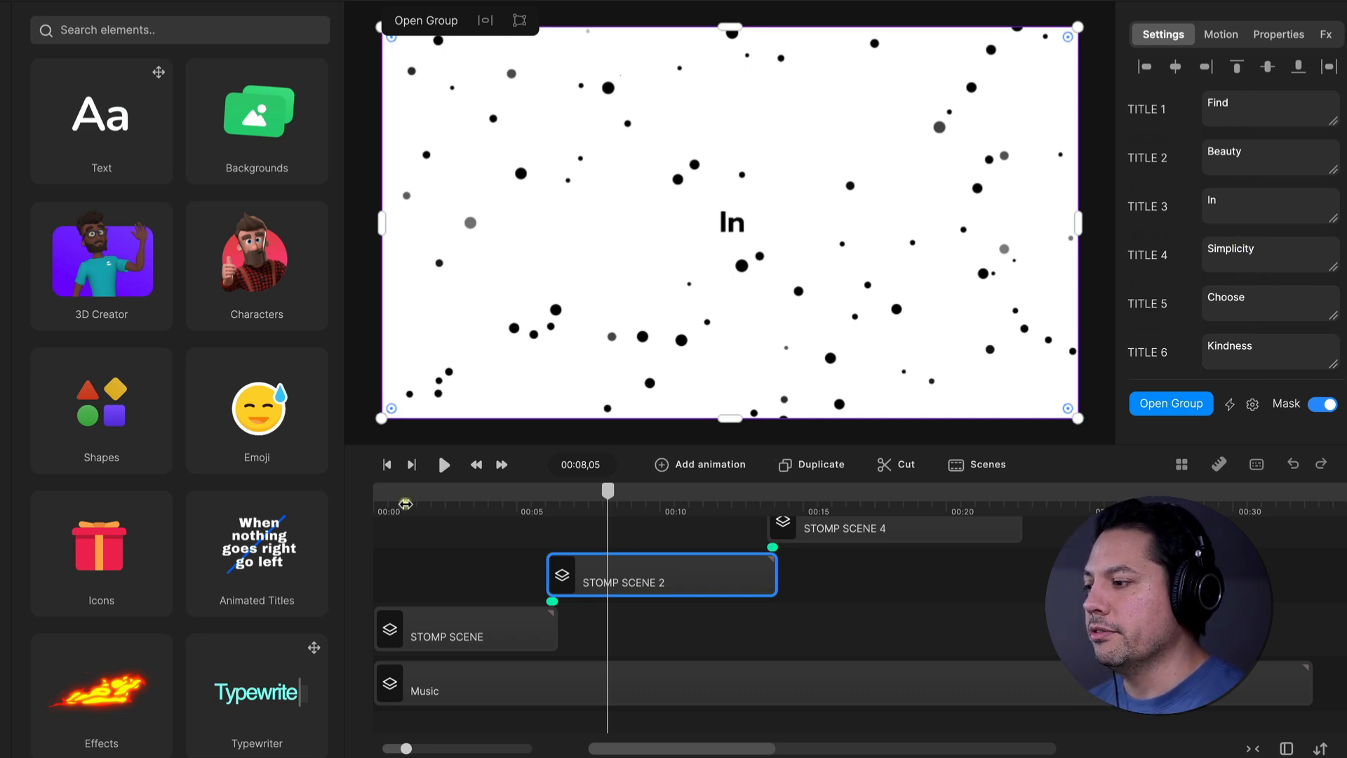
{"action": "left_click", "coordinate": [407, 501]}
{"action": "left_click_drag", "start_coordinate": [411, 501], "coordinate": [309, 475]}
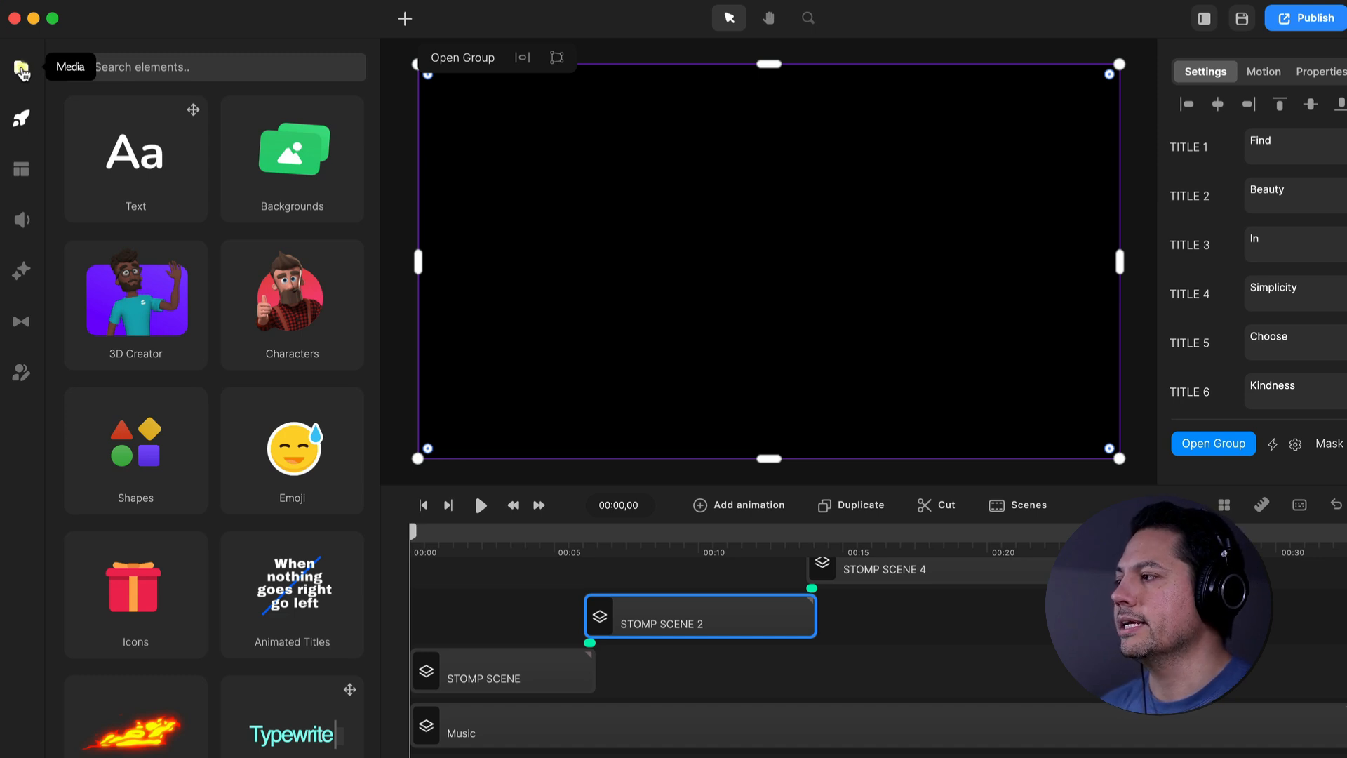
Step: Open the media library, look through its Project, Global and Stock sections, and return to Project
{"action": "left_click", "coordinate": [21, 71]}
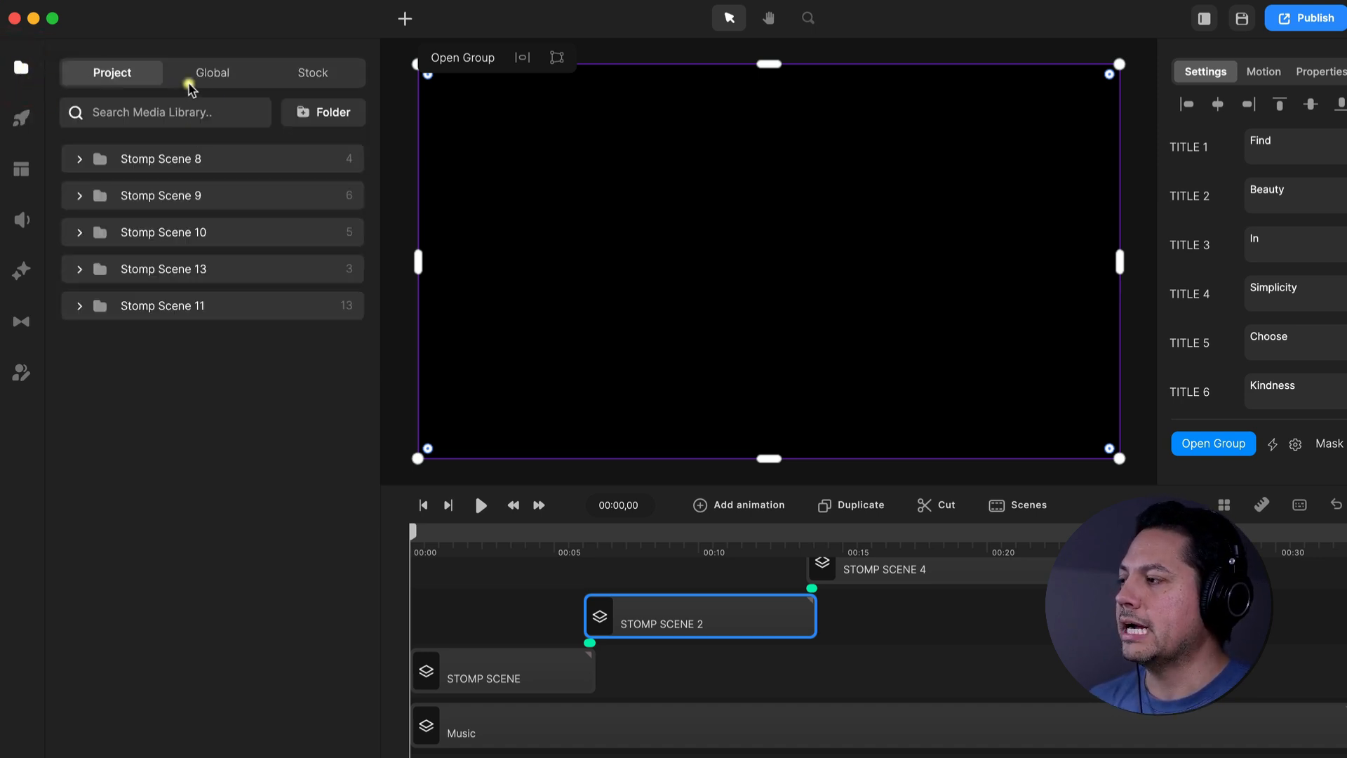
{"action": "left_click", "coordinate": [133, 70]}
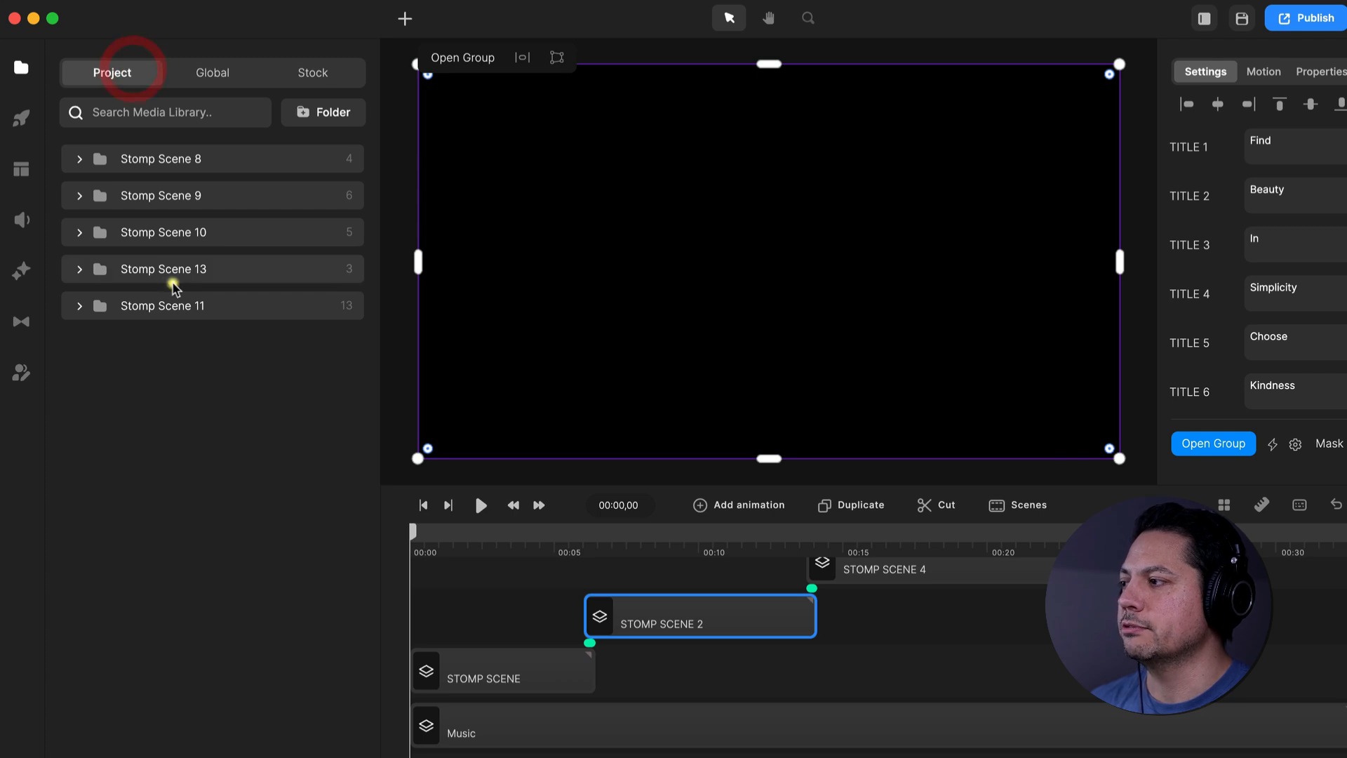
{"action": "left_click", "coordinate": [242, 70]}
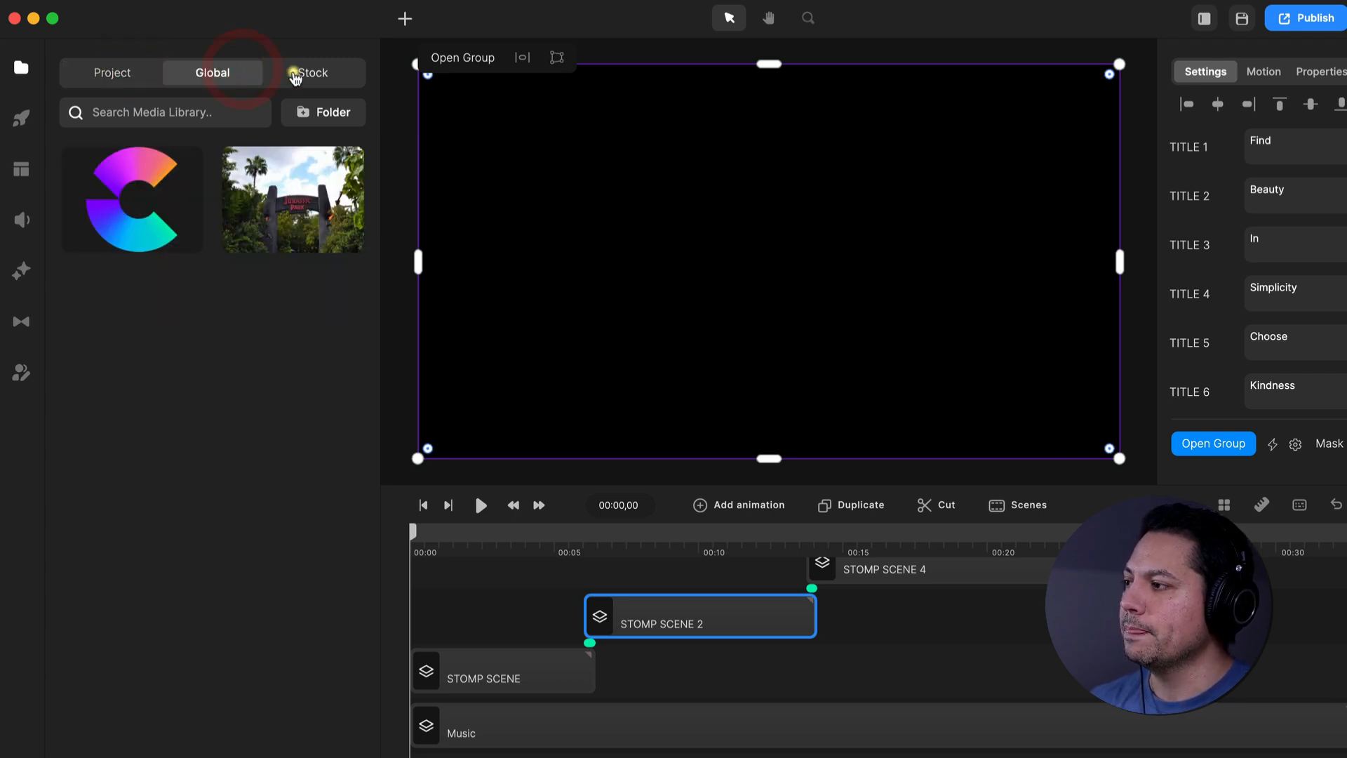
{"action": "left_click", "coordinate": [294, 72]}
{"action": "left_click", "coordinate": [125, 72]}
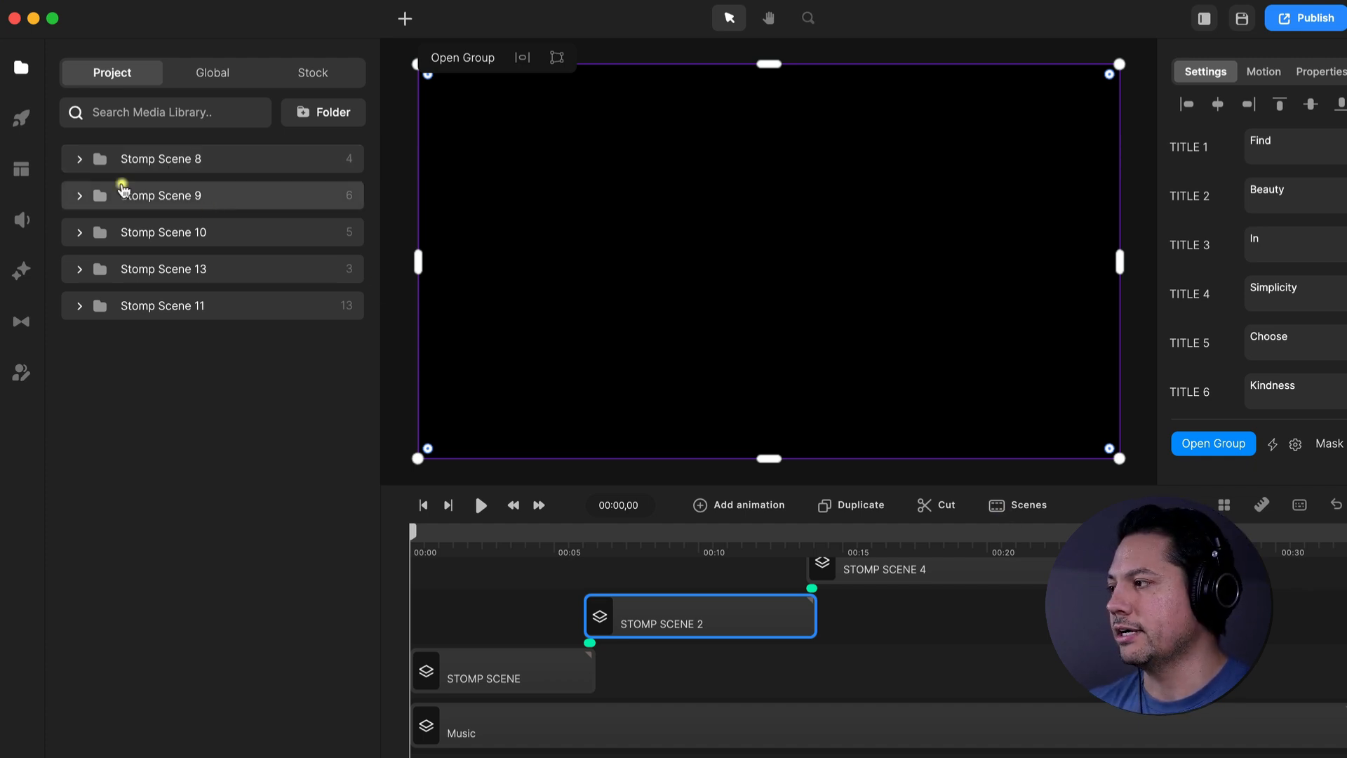
Step: Expand and collapse the Stomp Scene 8, 9 and 13 folders to view their project media
{"action": "left_click", "coordinate": [79, 160]}
{"action": "left_click", "coordinate": [80, 159]}
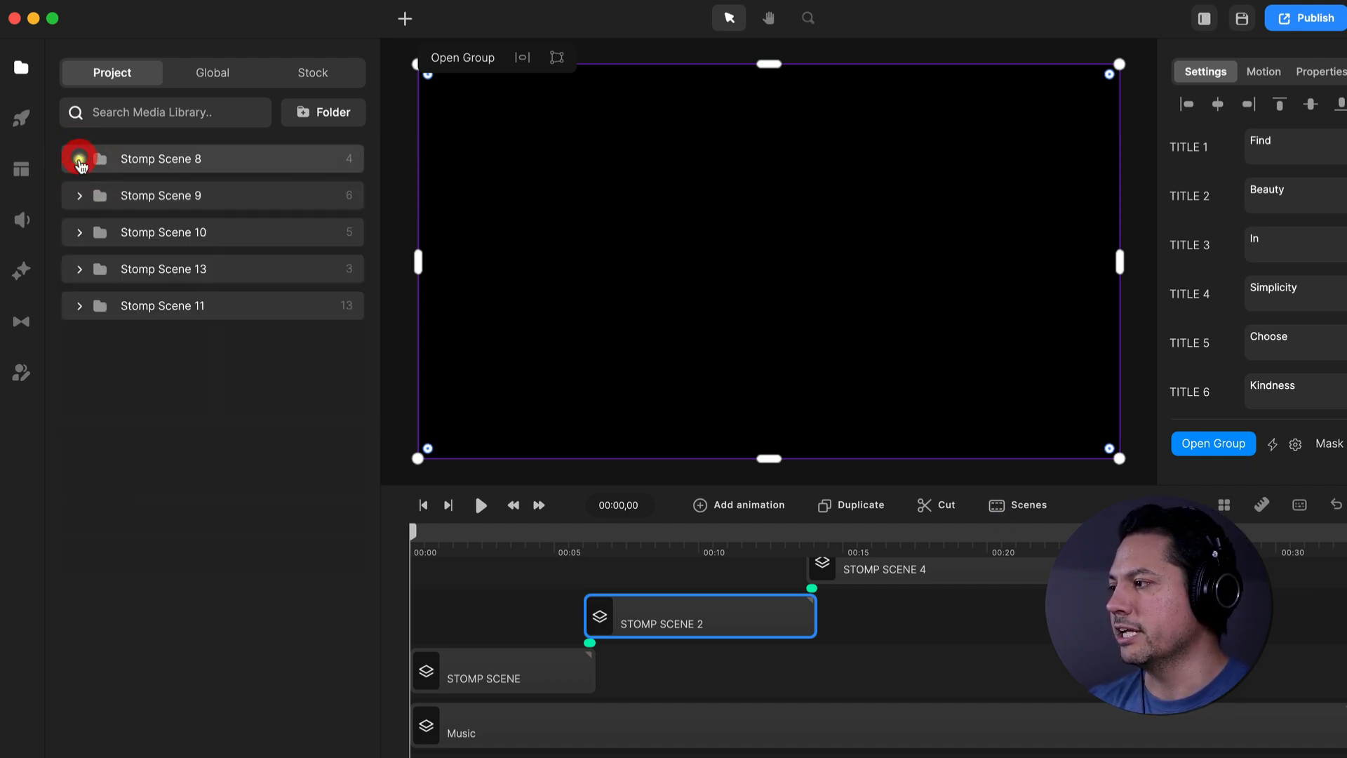
{"action": "left_click", "coordinate": [79, 195]}
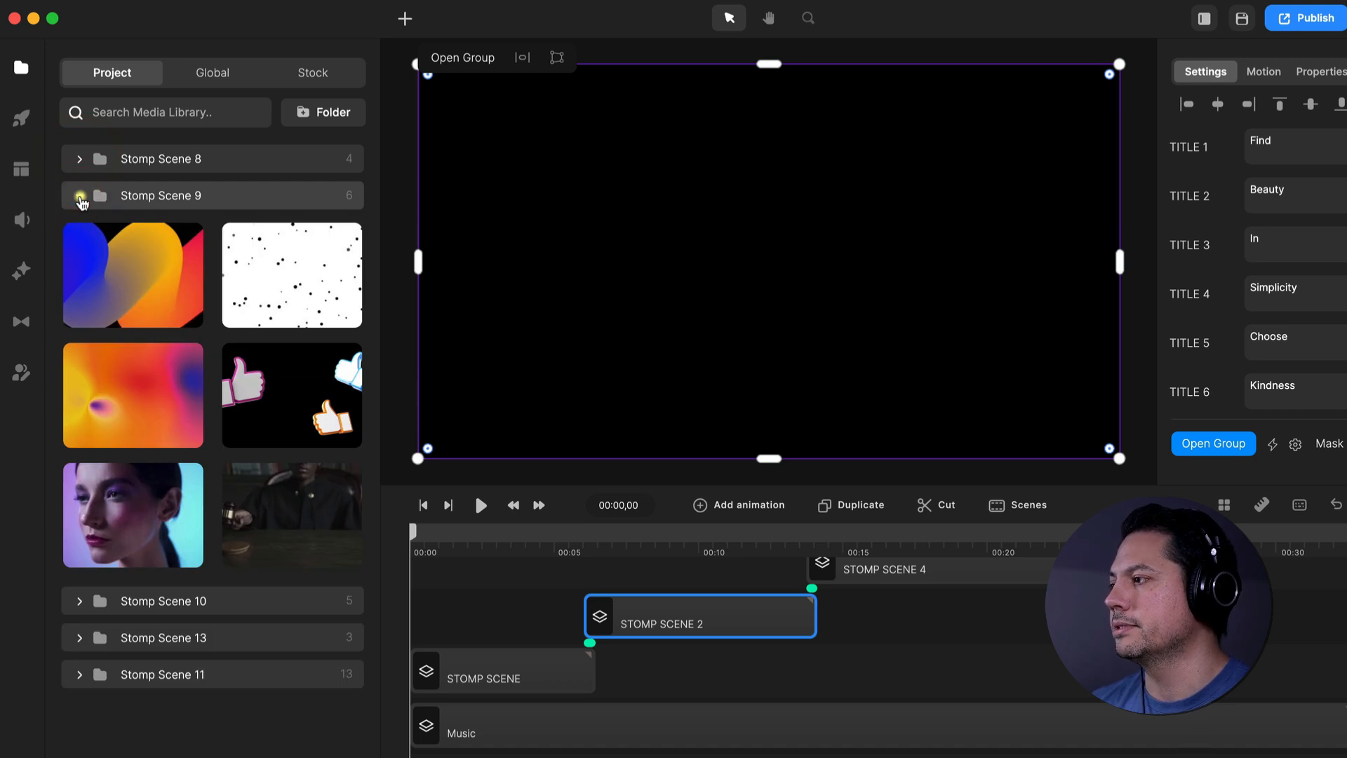
{"action": "left_click", "coordinate": [79, 196]}
{"action": "left_click", "coordinate": [80, 269]}
{"action": "left_click", "coordinate": [80, 271]}
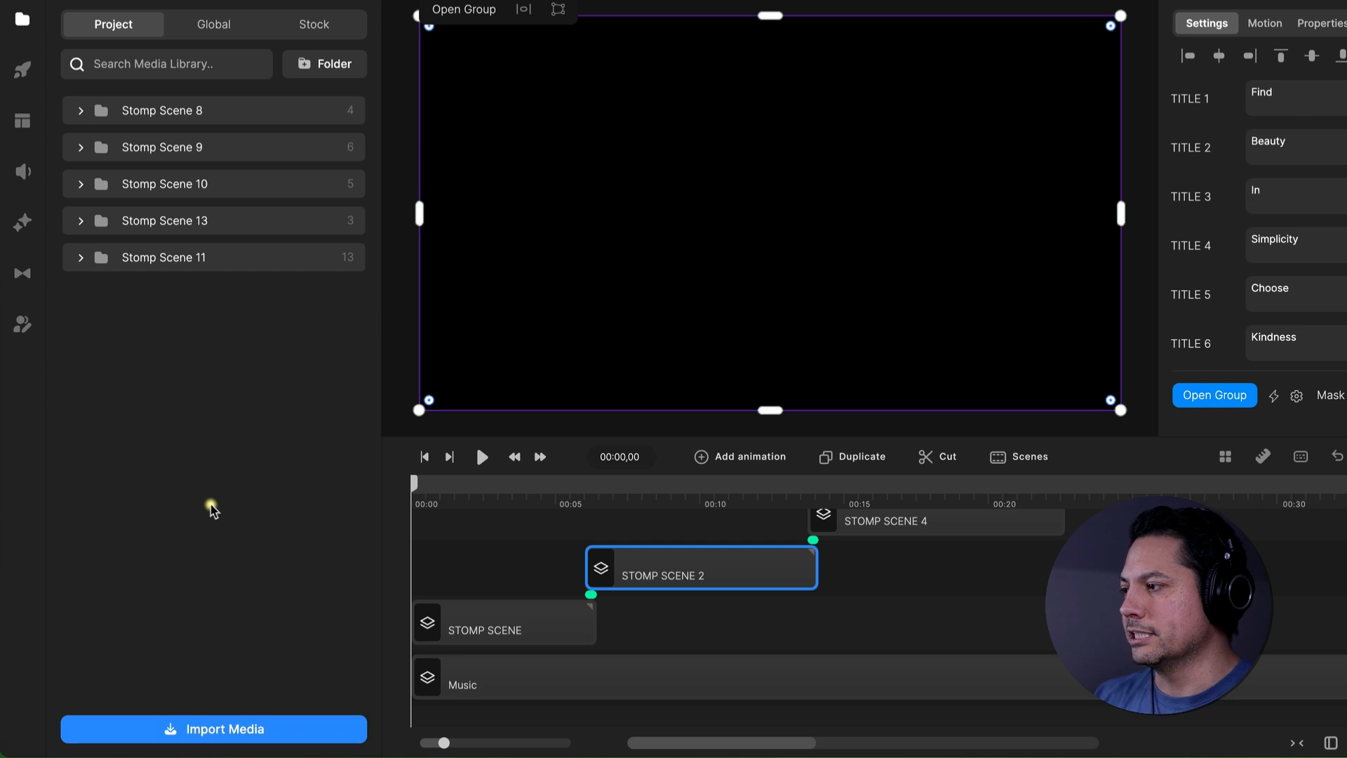
Step: Create a new folder in the project media library and delete it again
{"action": "left_click", "coordinate": [304, 64]}
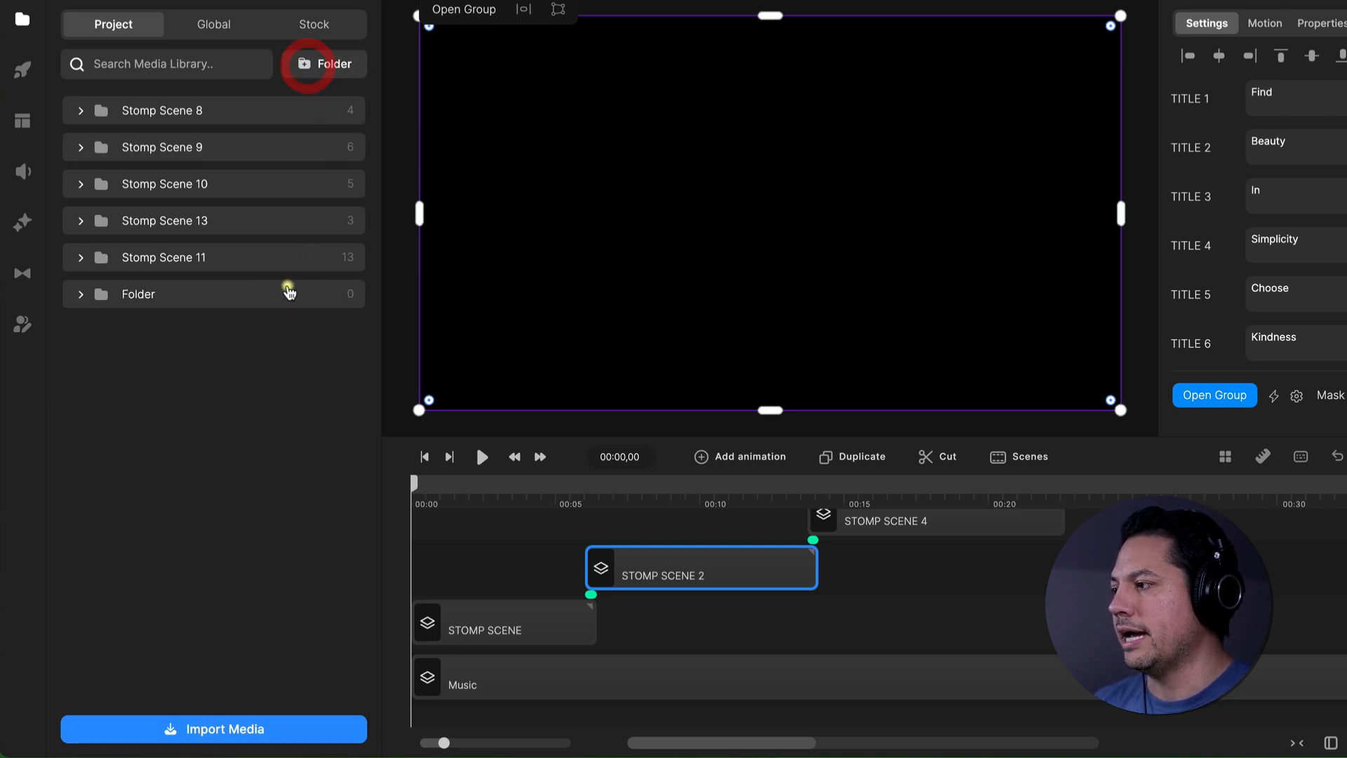
{"action": "right_click", "coordinate": [130, 294]}
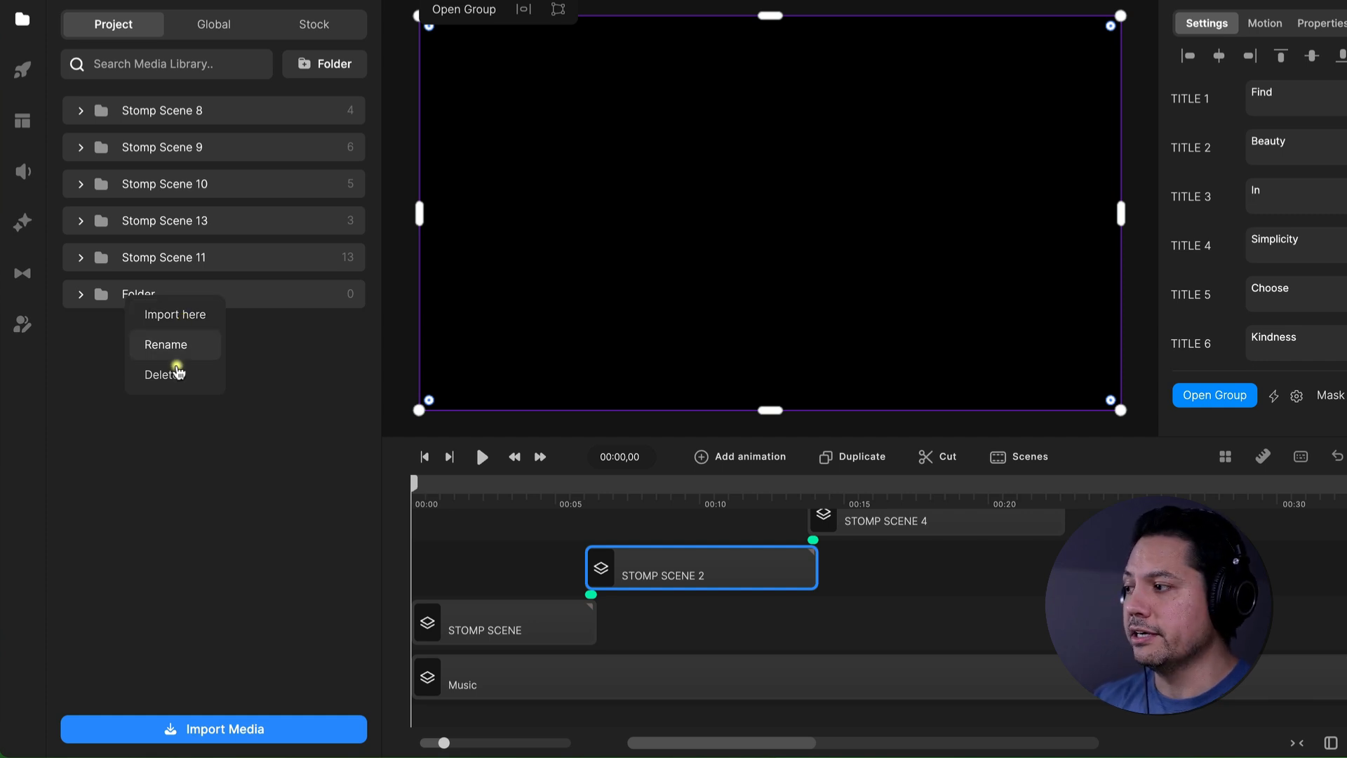
{"action": "left_click", "coordinate": [177, 374]}
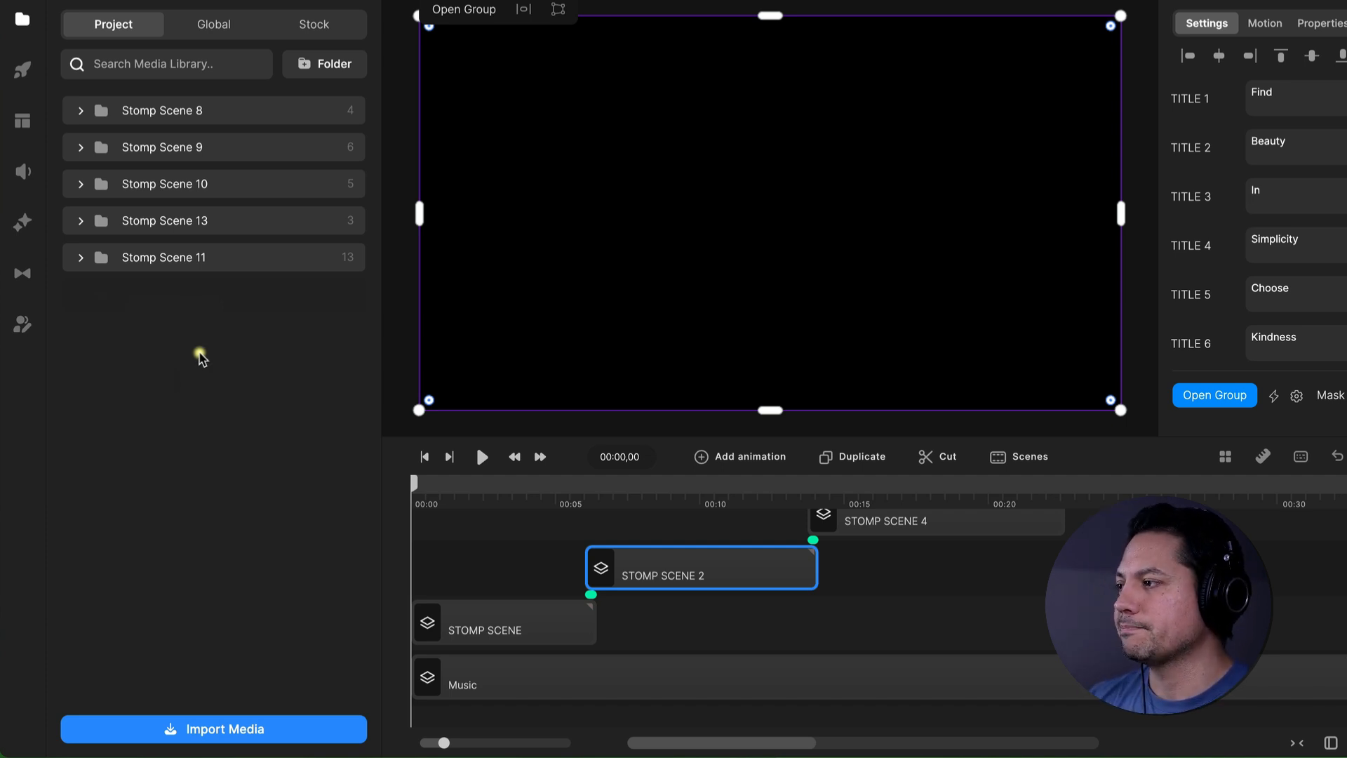
Step: Copy the sparkling fire-performer clip from the Stomp Scene 8 folder to the Global media library and view it there
{"action": "left_click", "coordinate": [207, 28]}
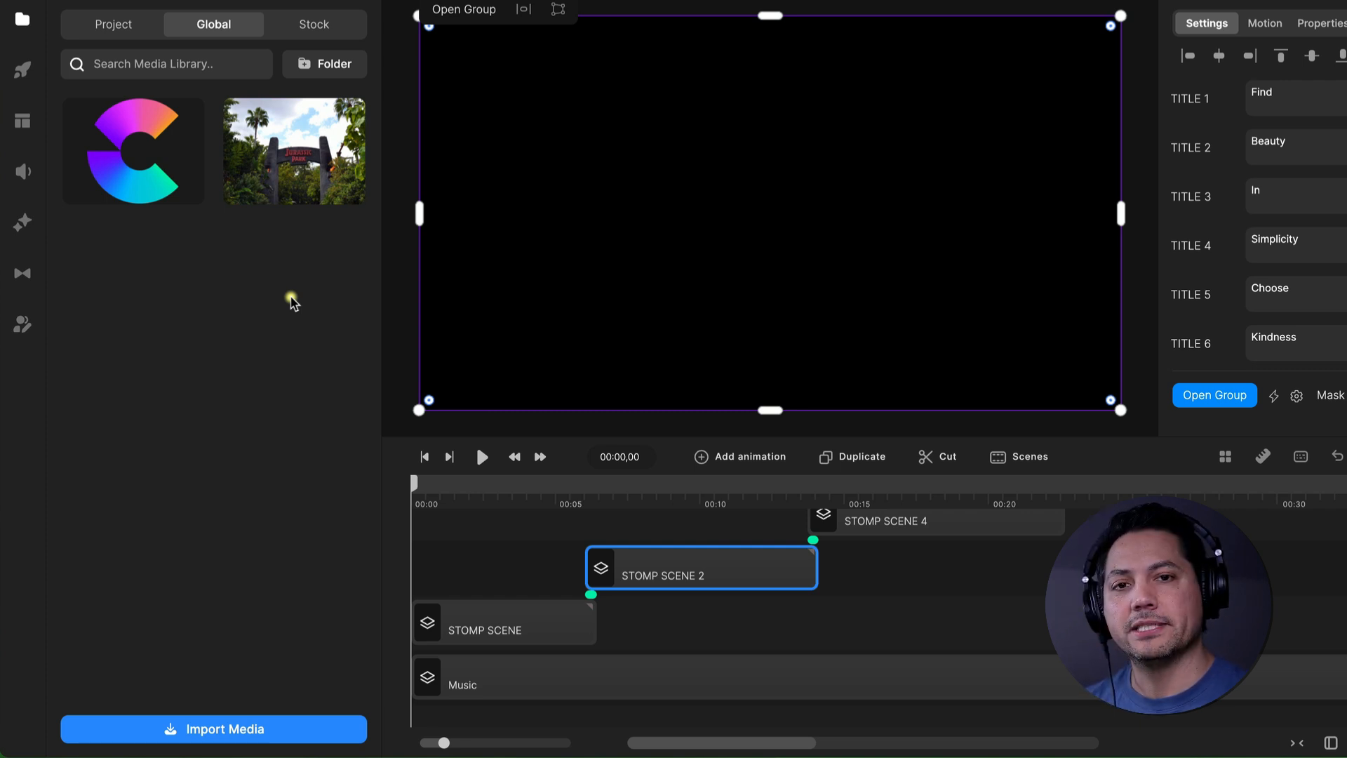
{"action": "left_click", "coordinate": [121, 20]}
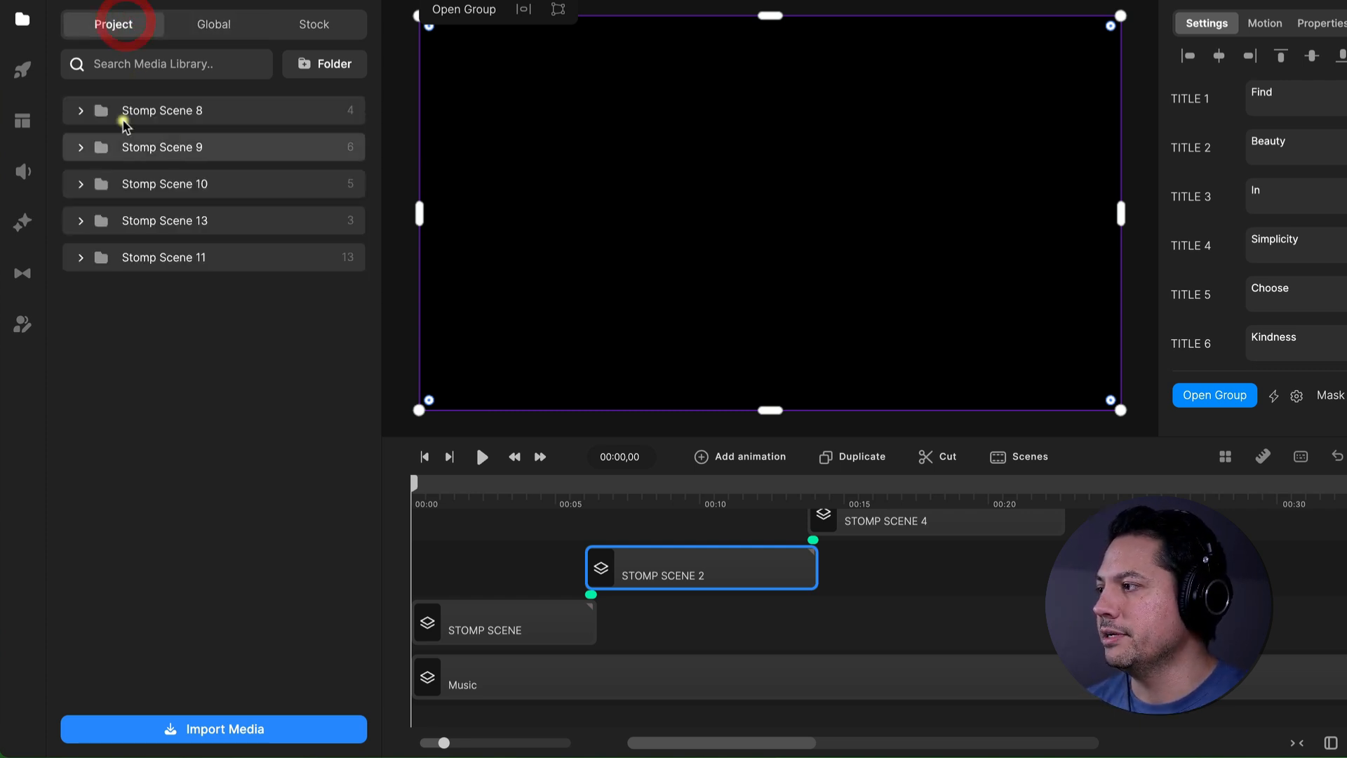
{"action": "left_click", "coordinate": [81, 111]}
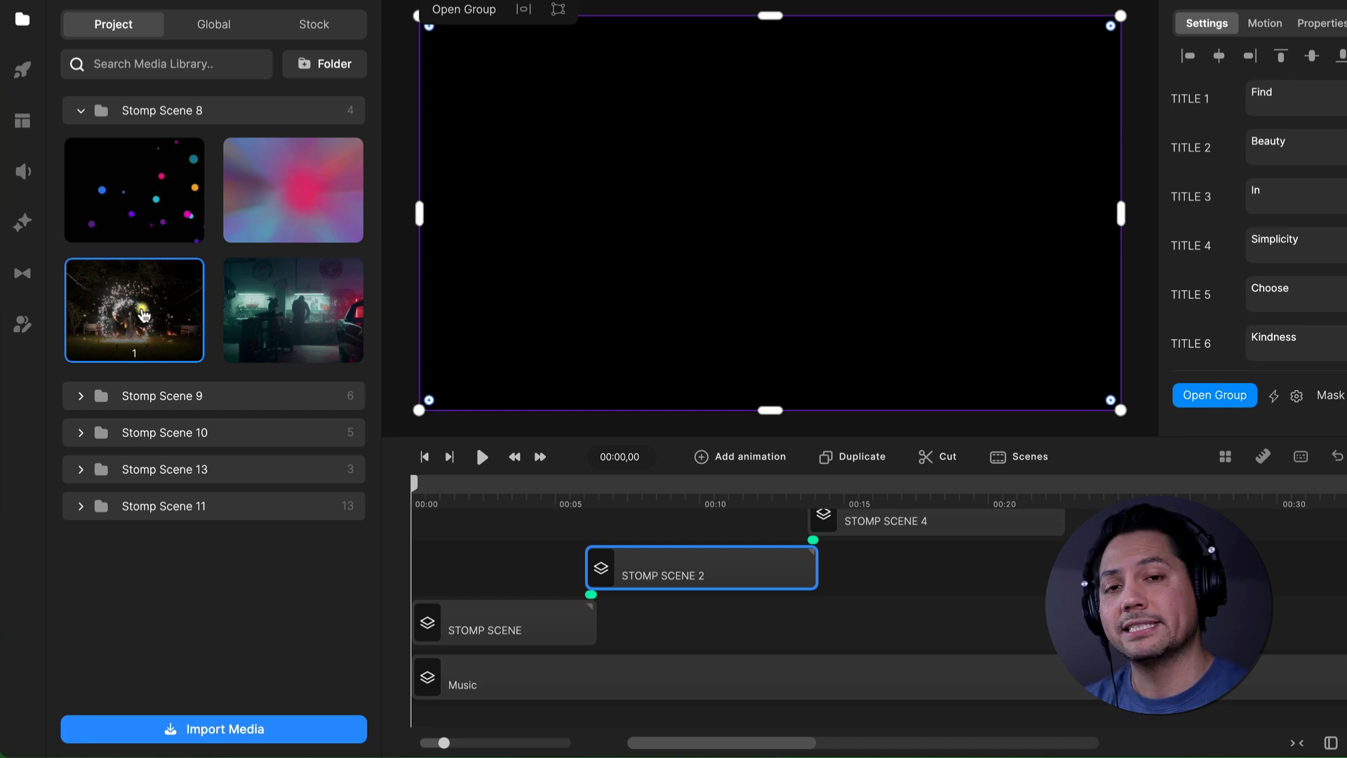
{"action": "right_click", "coordinate": [142, 313]}
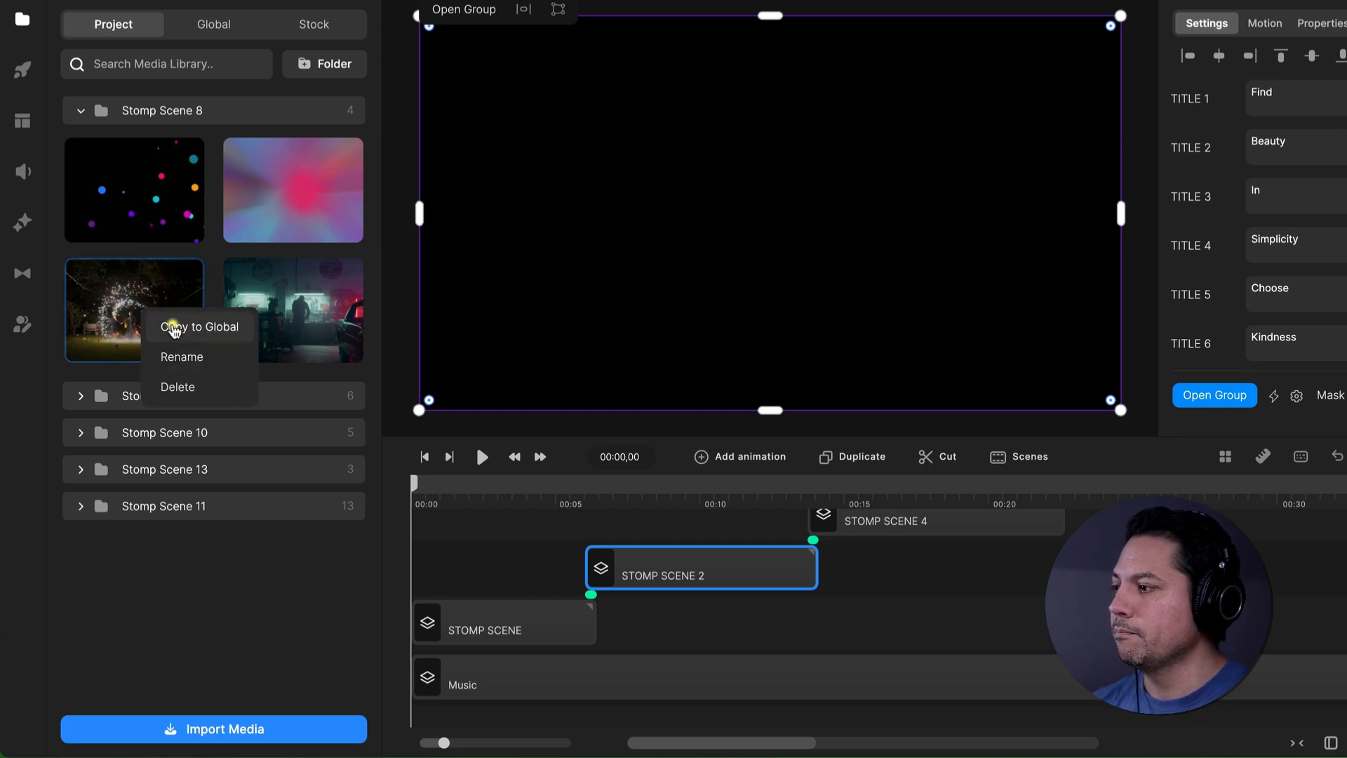
{"action": "left_click", "coordinate": [174, 326]}
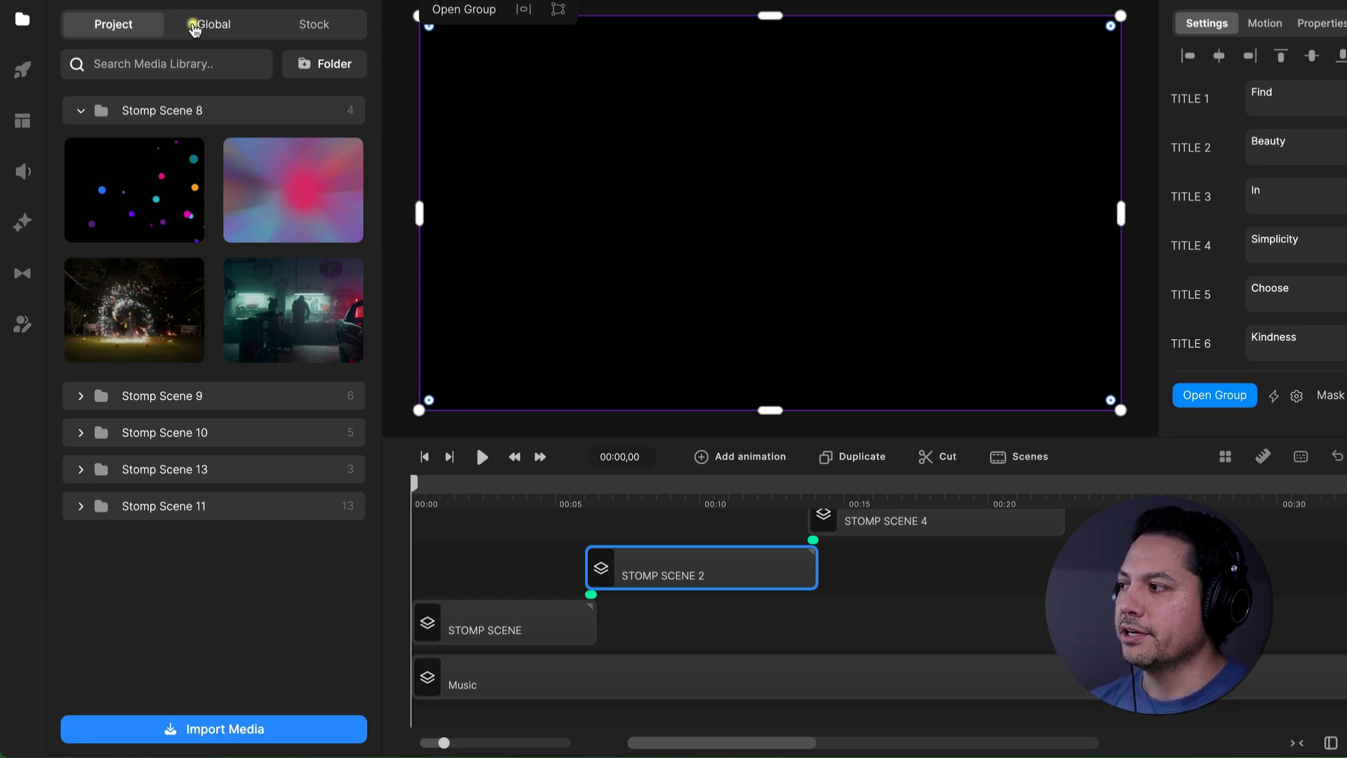
{"action": "left_click", "coordinate": [194, 24]}
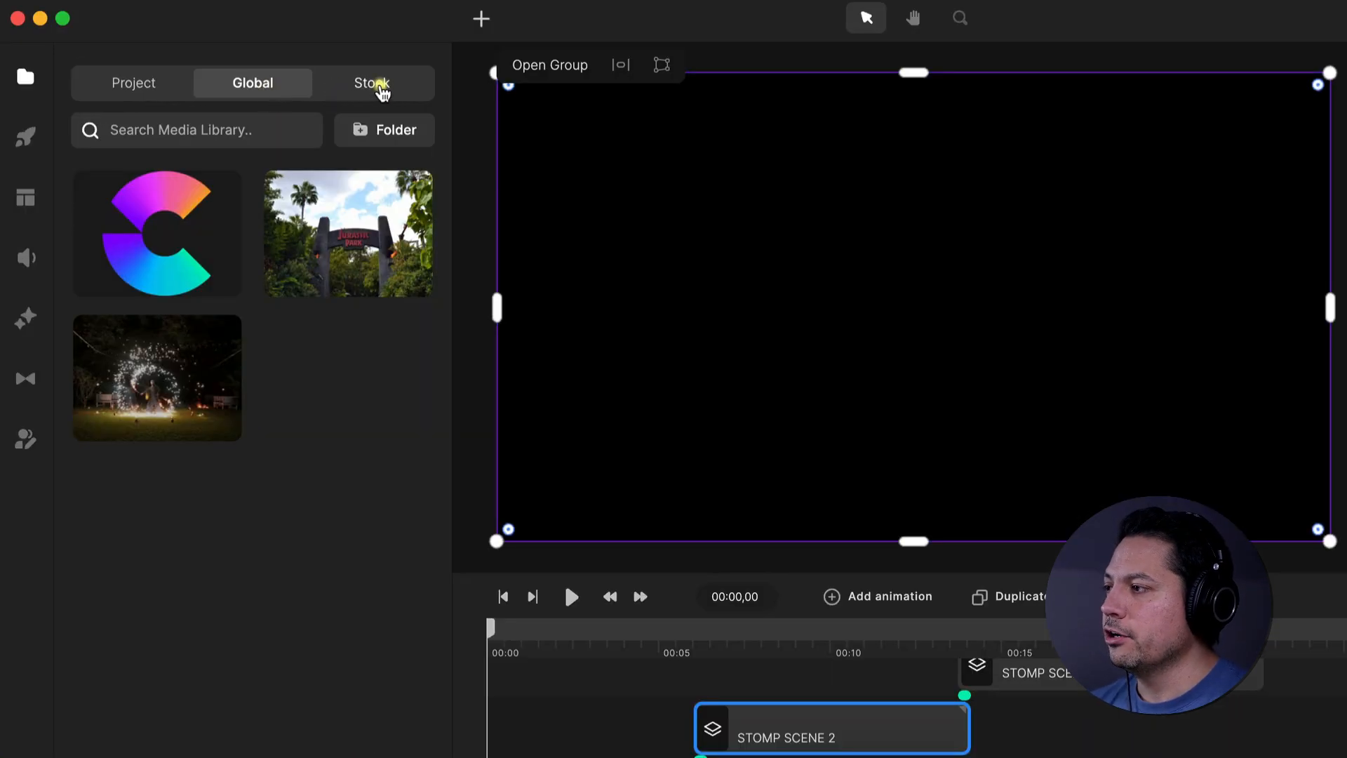
Step: Look through the stock library's videos, images, GIFs, stickers and SVG graphics
{"action": "left_click", "coordinate": [319, 26]}
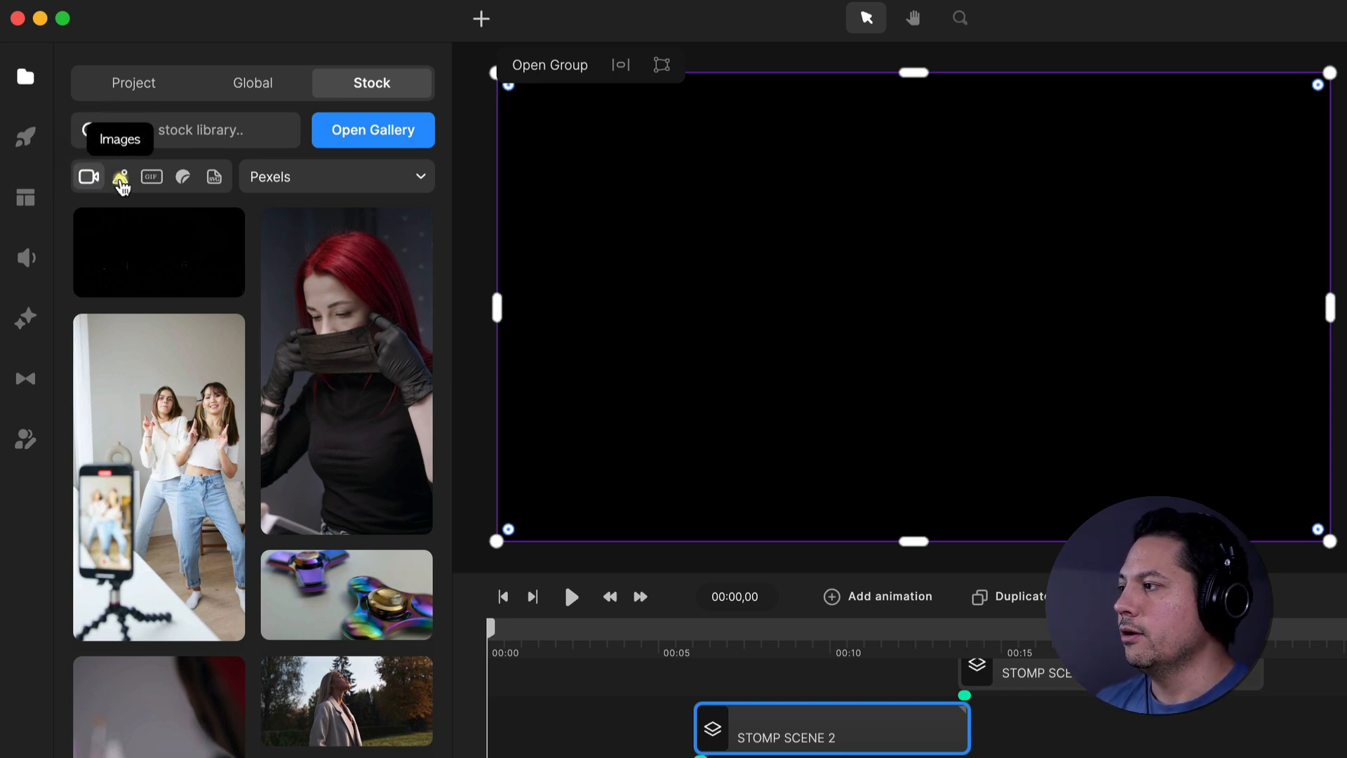
{"action": "left_click", "coordinate": [120, 176]}
{"action": "left_click", "coordinate": [152, 177]}
{"action": "left_click", "coordinate": [185, 178]}
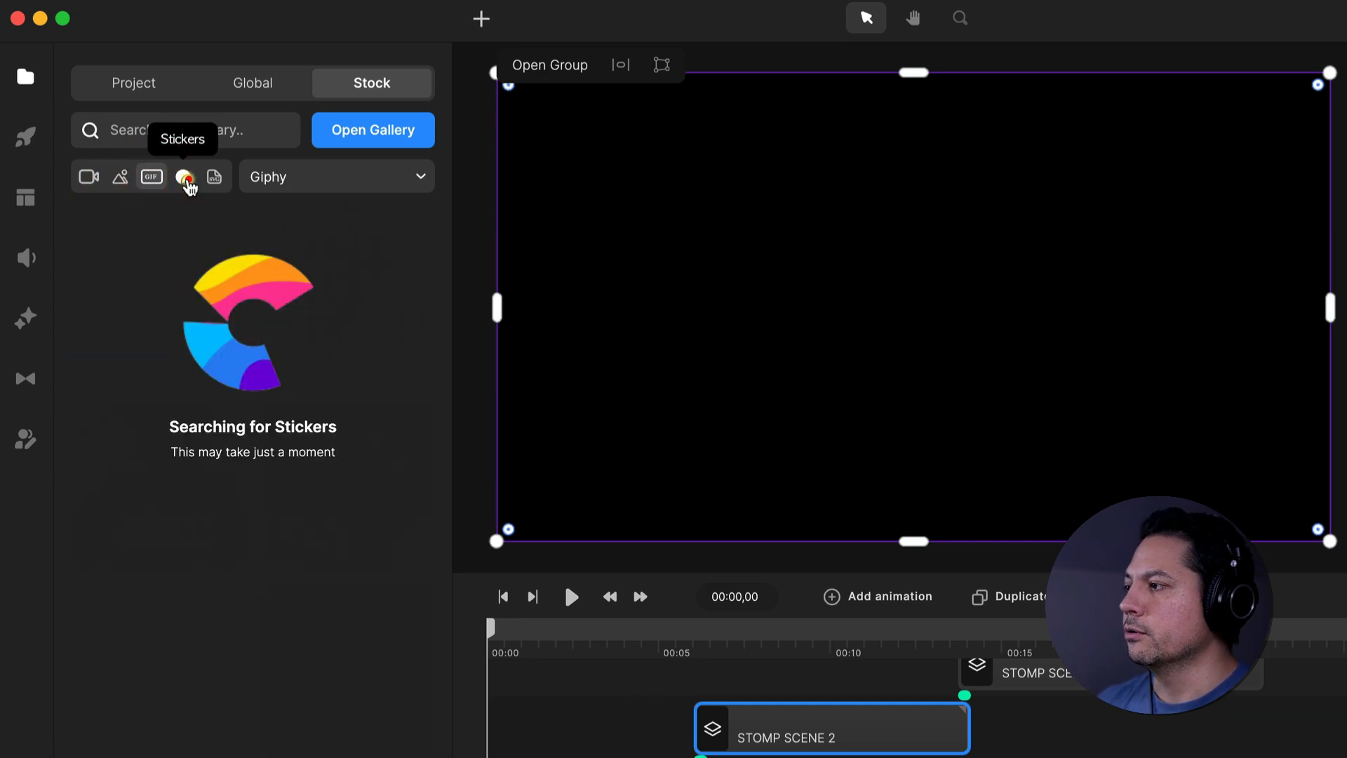
{"action": "left_click", "coordinate": [215, 179]}
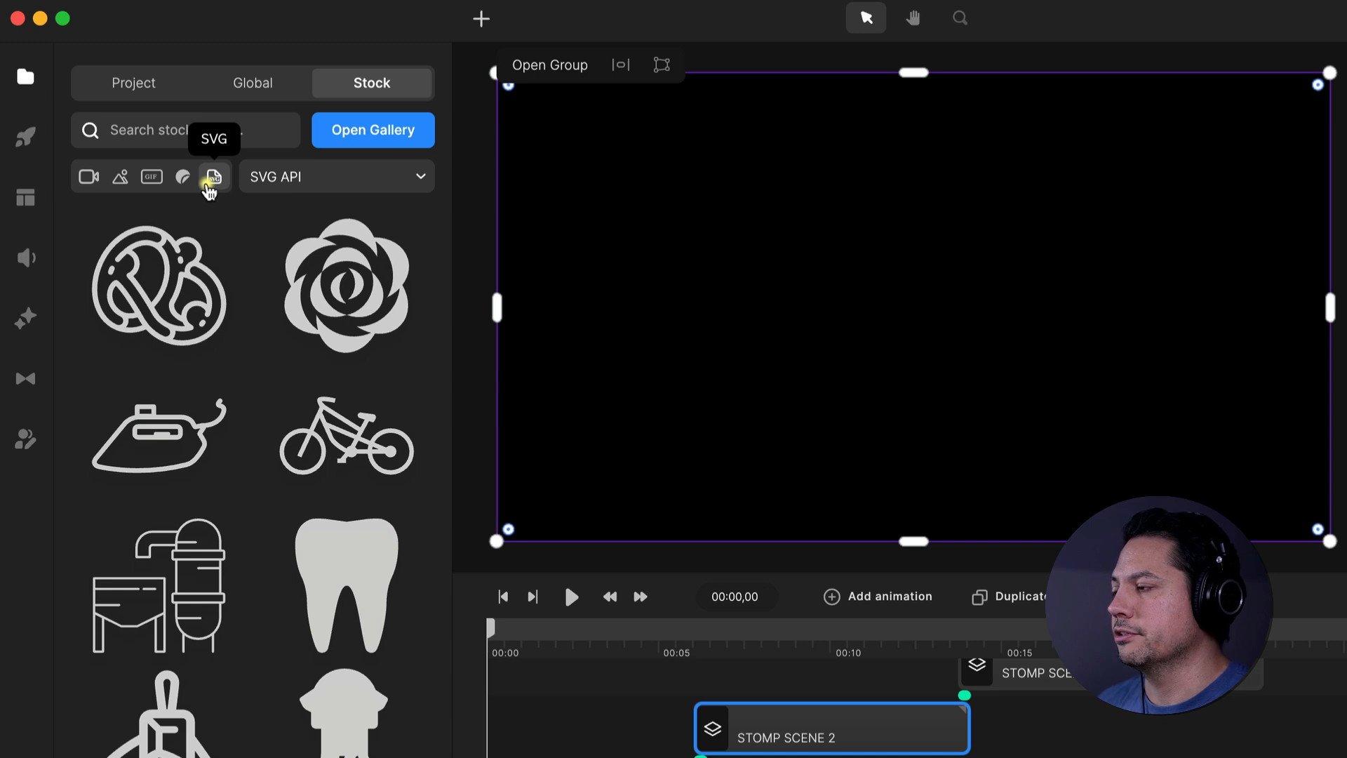
Step: Import the Pexels photo of the woman in a red sweater and headphones, and view it in the project media
{"action": "left_click", "coordinate": [120, 176]}
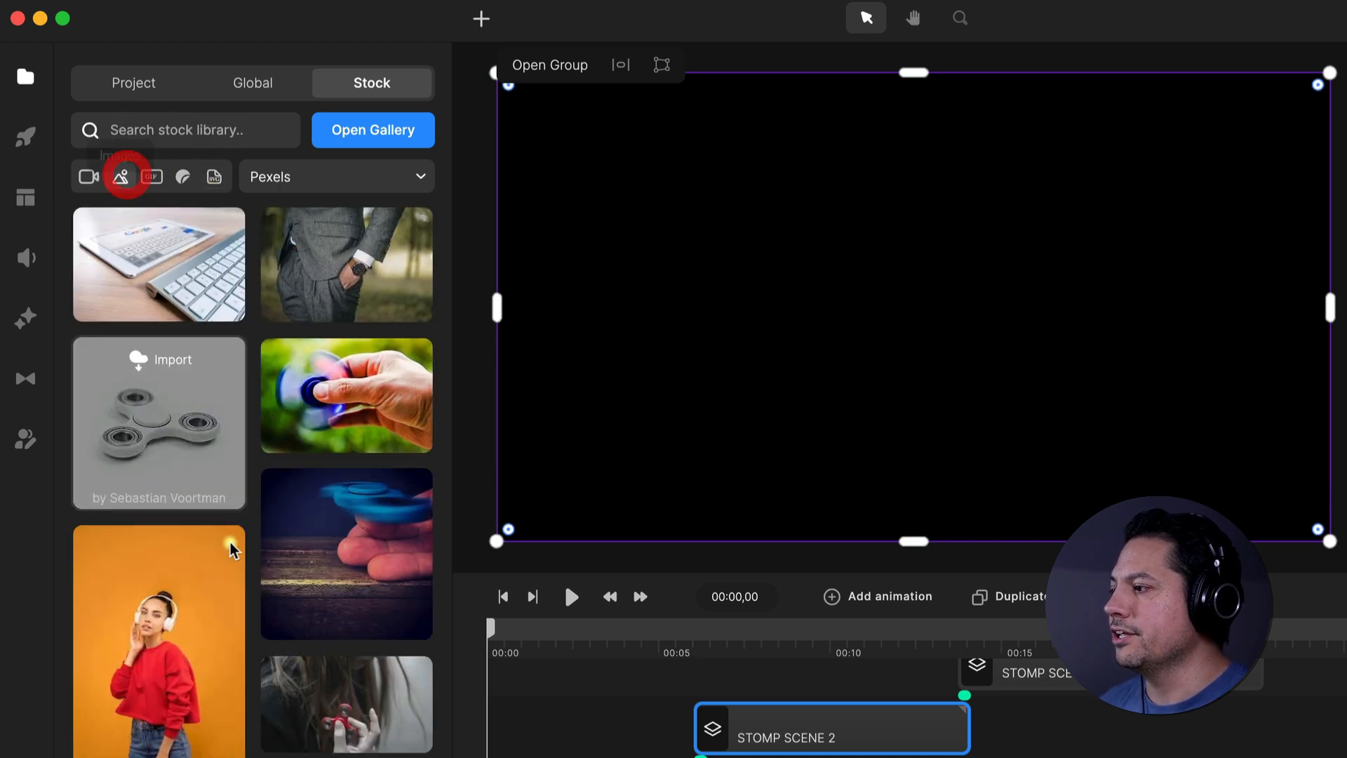
{"action": "left_click", "coordinate": [154, 549]}
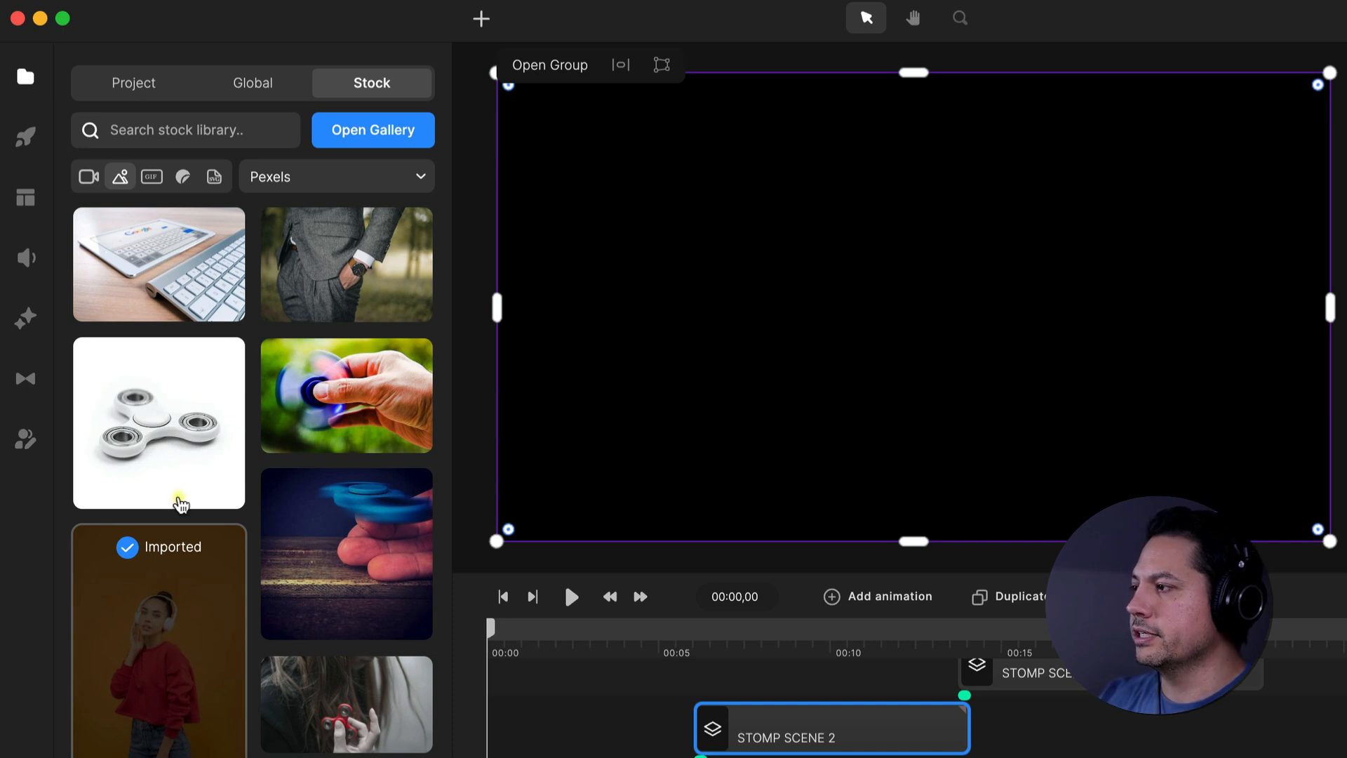
{"action": "left_click", "coordinate": [135, 87]}
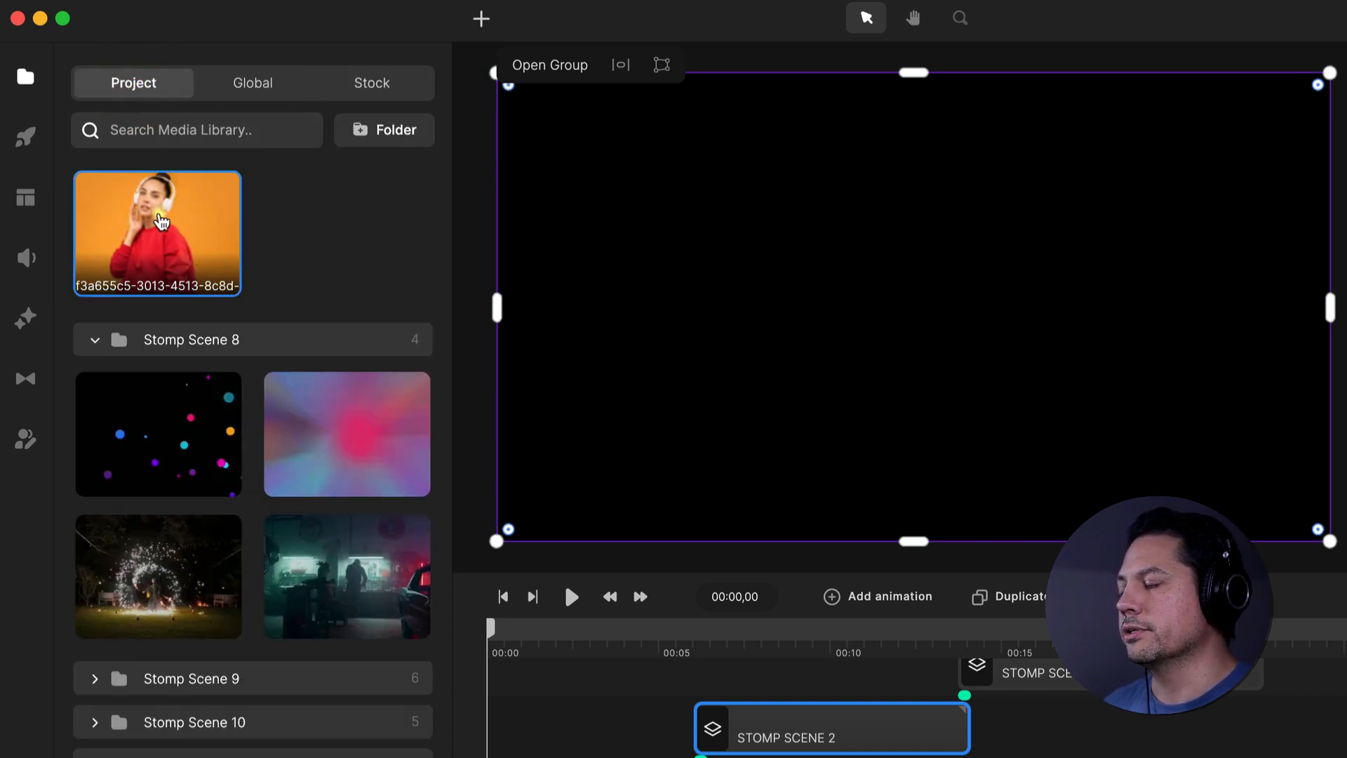
{"action": "mouse_move", "coordinate": [149, 240]}
{"action": "left_mouse_down"}
{"action": "mouse_move", "coordinate": [430, 238]}
{"action": "mouse_move", "coordinate": [1053, 719]}
{"action": "mouse_move", "coordinate": [158, 232]}
{"action": "left_mouse_up"}
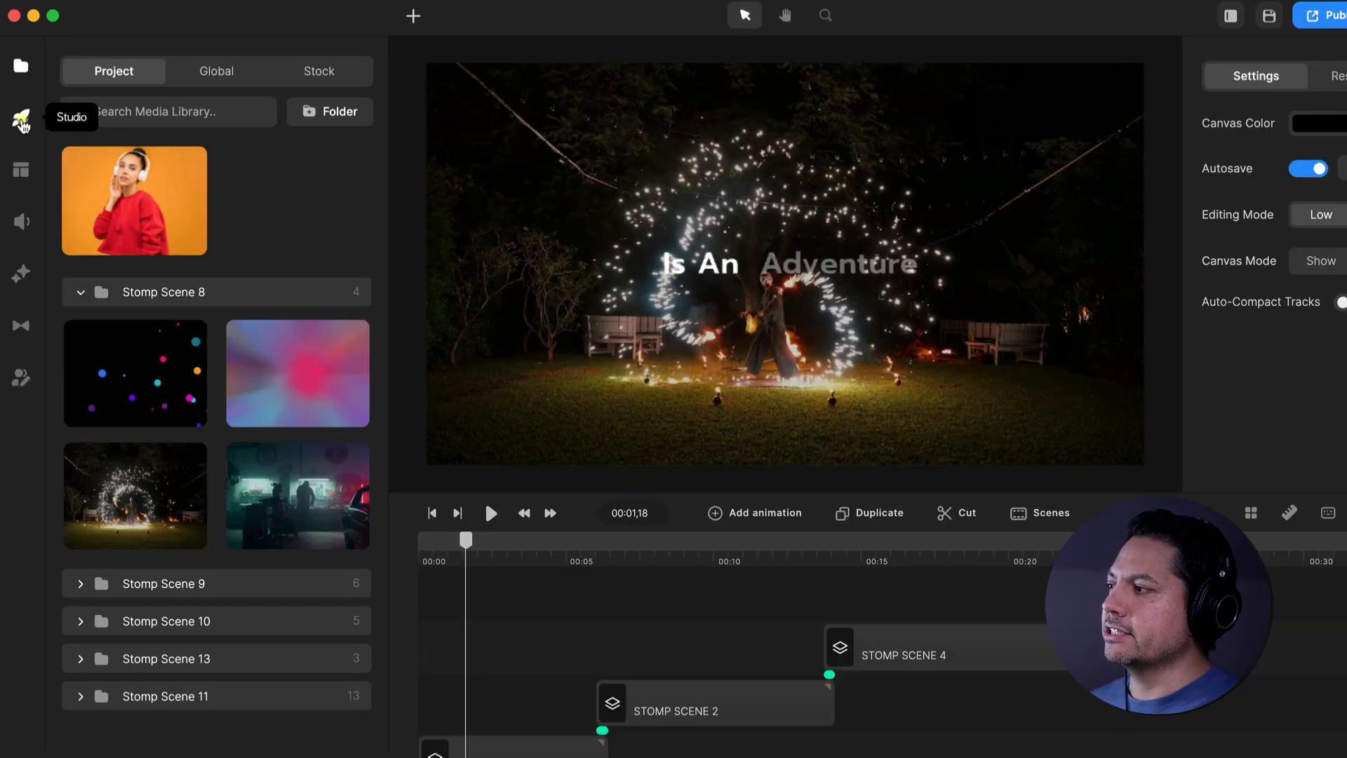
Step: Survey the Studio element categories, from Text and Backgrounds through Carousel, Lower Thirds, Doodle and Social Media
{"action": "left_click", "coordinate": [25, 138]}
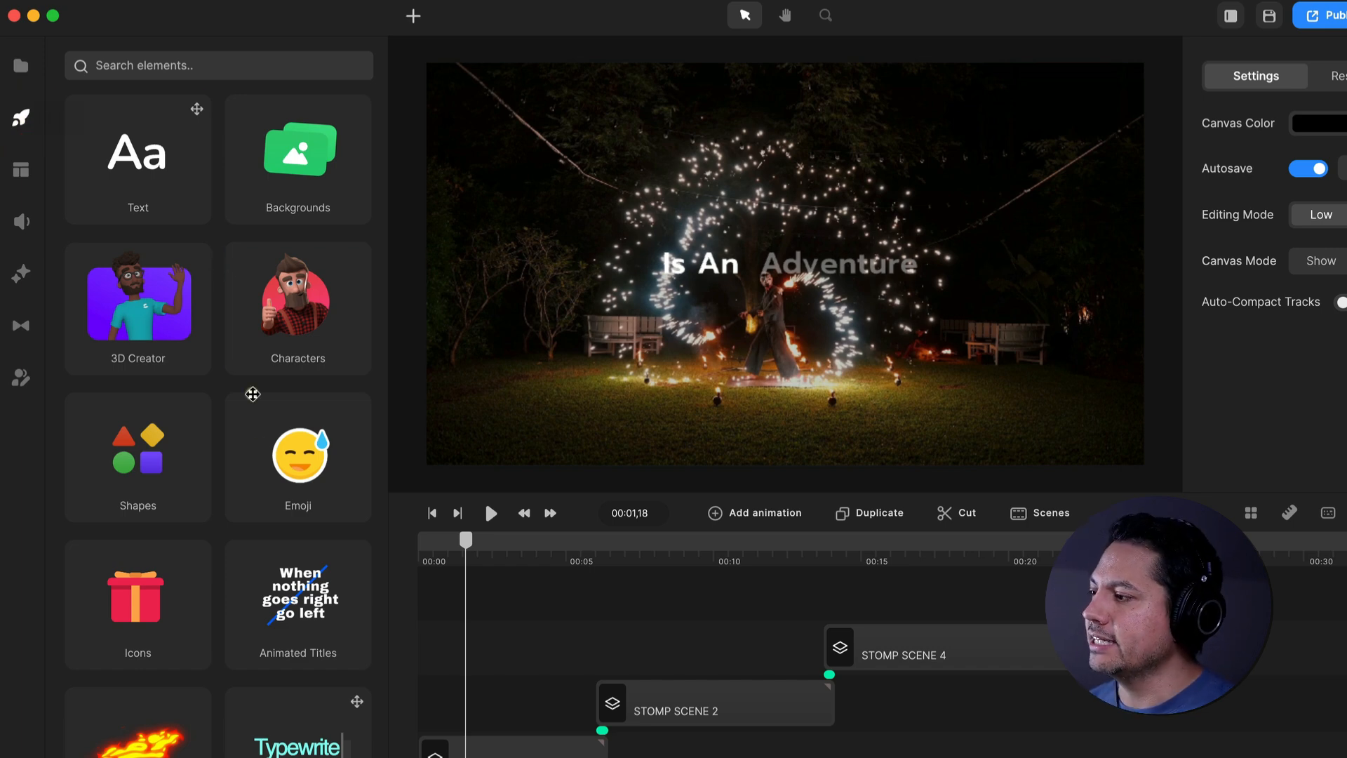
{"action": "scroll", "coordinate": [235, 365], "scroll_direction": "down", "scroll_amount": 3}
{"action": "scroll", "coordinate": [260, 506], "scroll_direction": "down", "scroll_amount": 3}
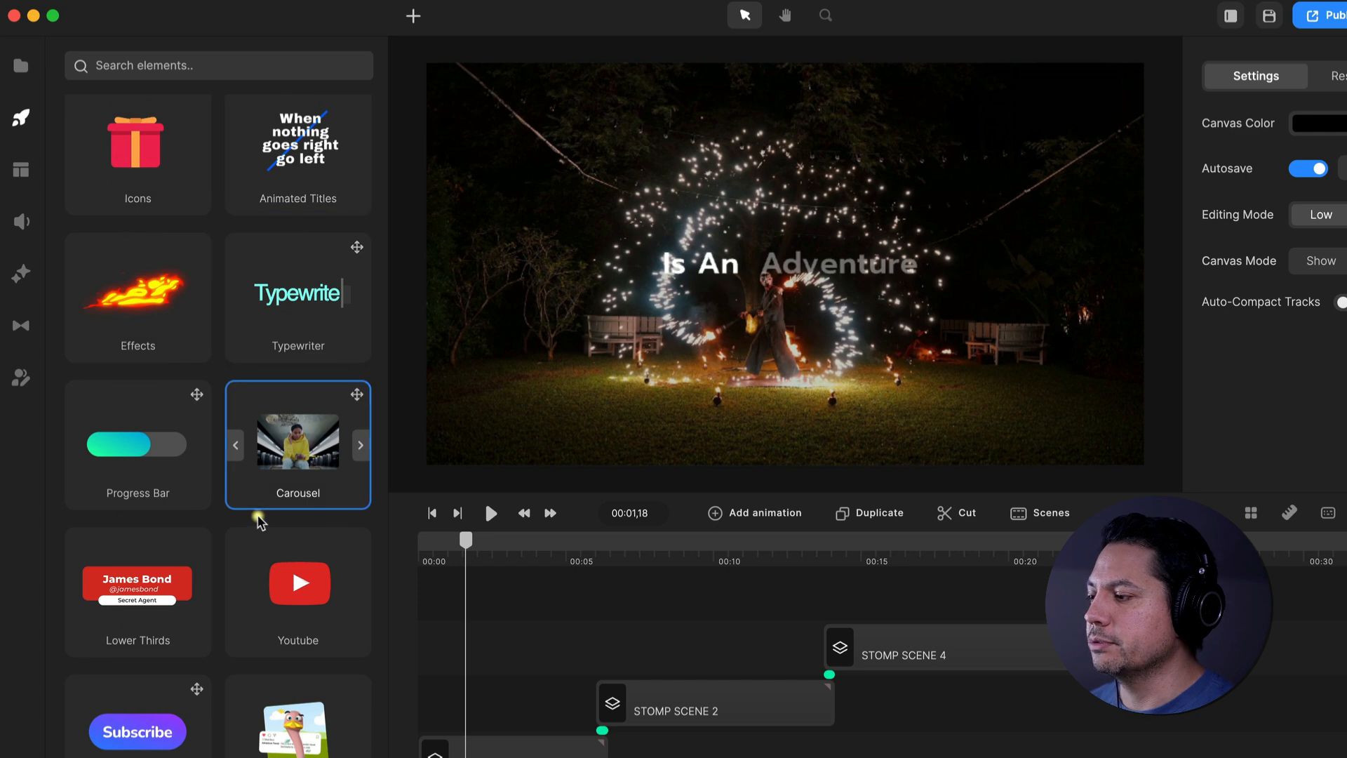
{"action": "scroll", "coordinate": [260, 522], "scroll_direction": "down", "scroll_amount": 5}
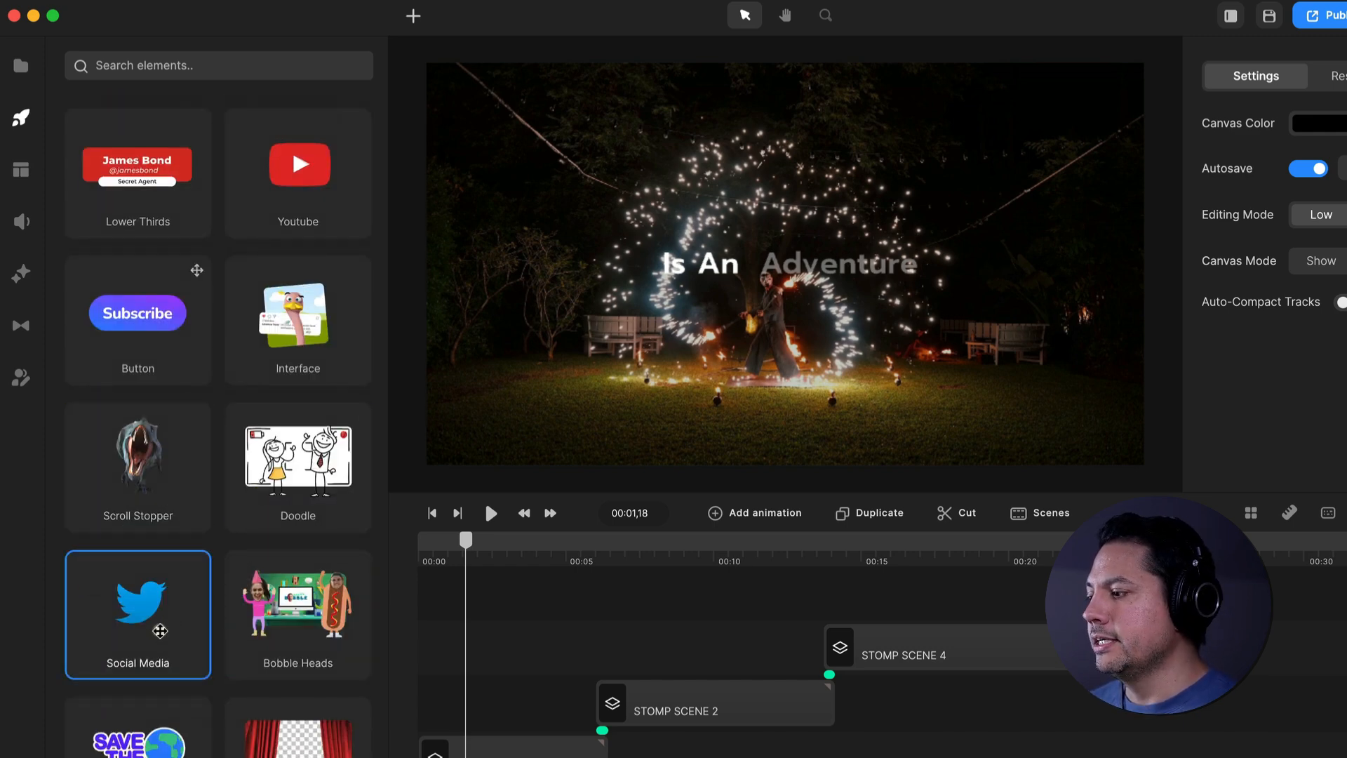
{"action": "scroll", "coordinate": [160, 629], "scroll_direction": "up", "scroll_amount": 8}
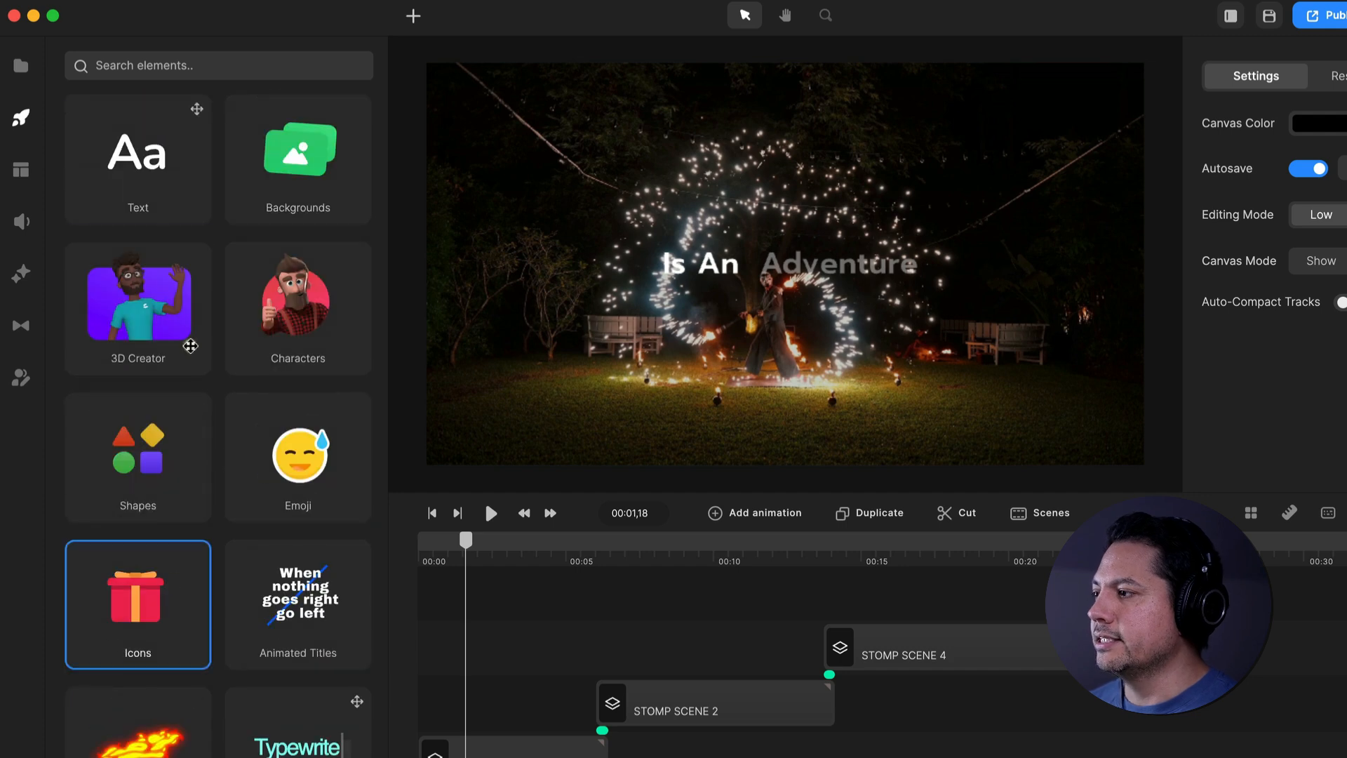
Step: Browse the Backgrounds collection and return to the element categories
{"action": "left_click", "coordinate": [279, 173]}
{"action": "scroll", "coordinate": [245, 510], "scroll_direction": "down", "scroll_amount": 5}
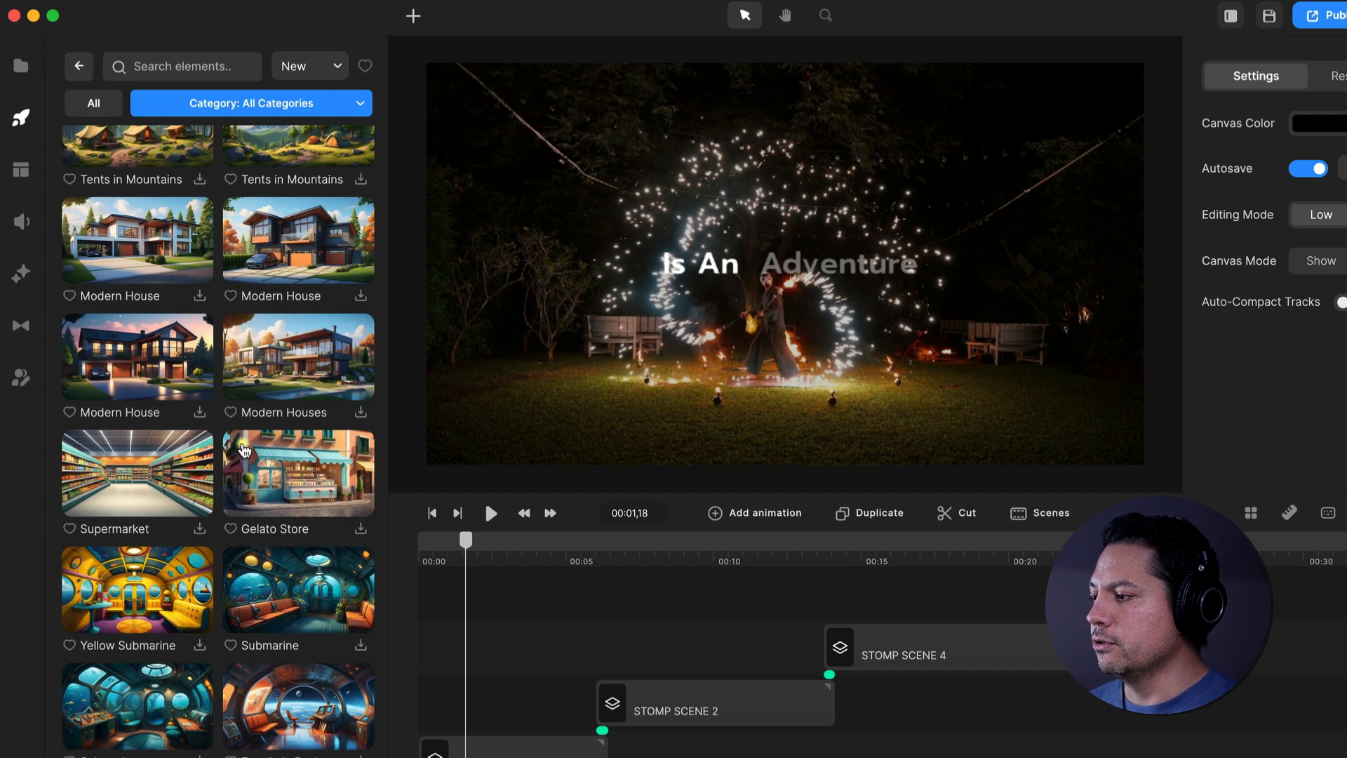
{"action": "scroll", "coordinate": [244, 510], "scroll_direction": "down", "scroll_amount": 10}
{"action": "scroll", "coordinate": [245, 510], "scroll_direction": "up", "scroll_amount": 15}
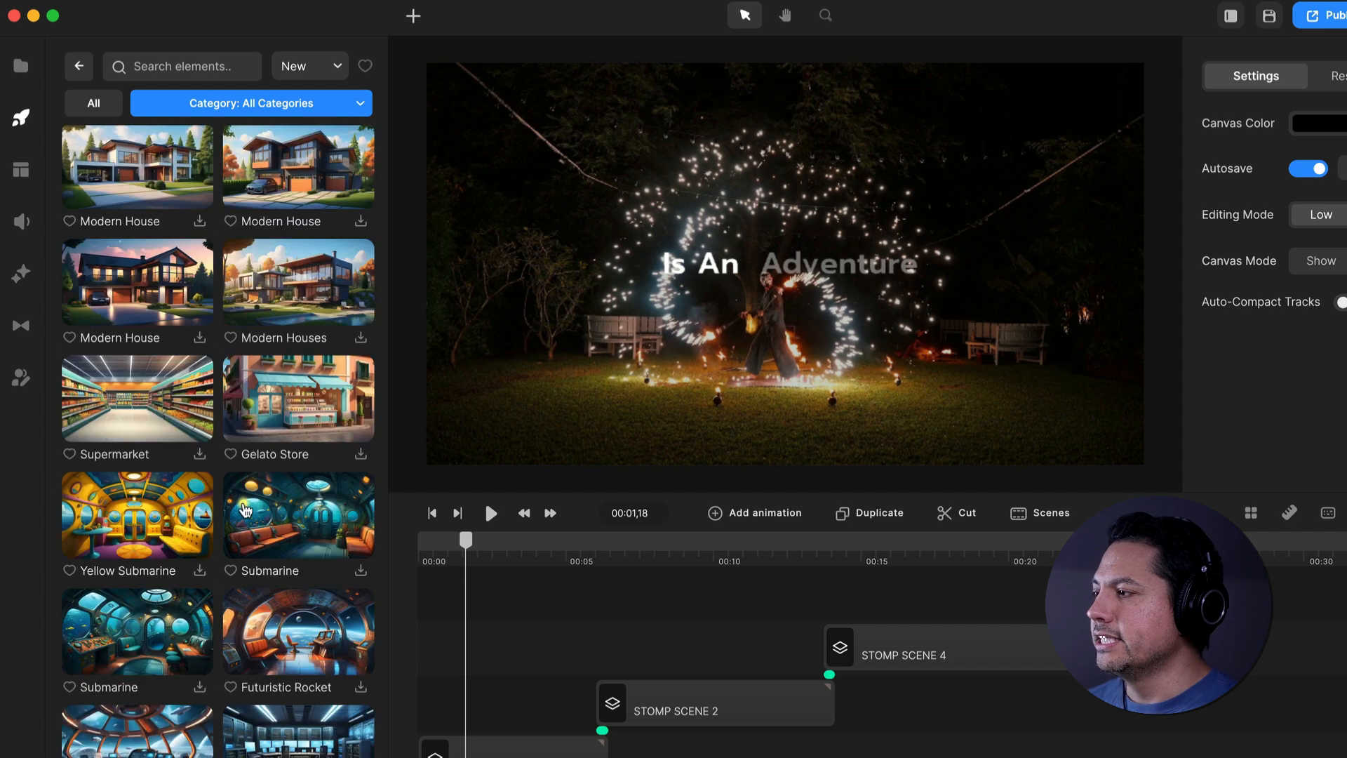
{"action": "scroll", "coordinate": [245, 510], "scroll_direction": "up", "scroll_amount": 5}
{"action": "left_click", "coordinate": [78, 65]}
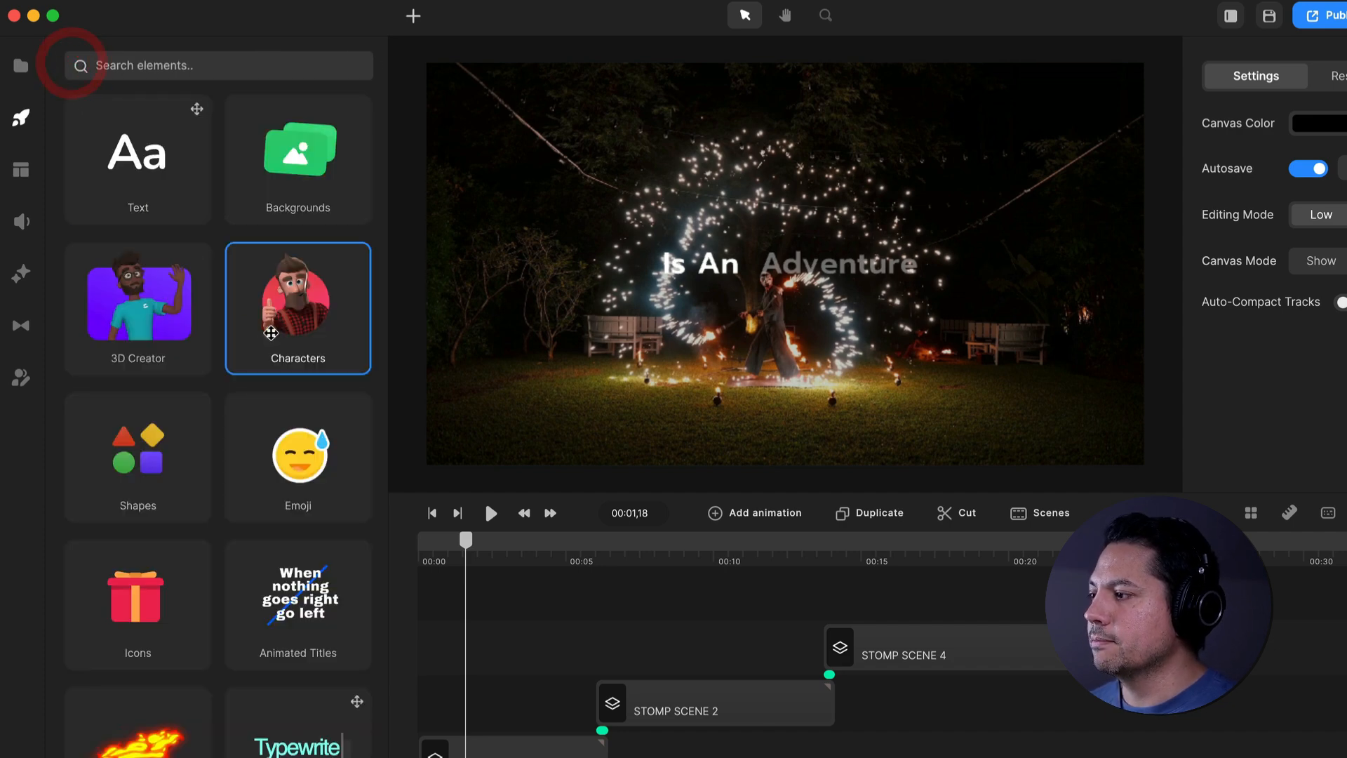
Step: Find the Robot in the Characters collection and add it at the start of the timeline
{"action": "left_click", "coordinate": [294, 327]}
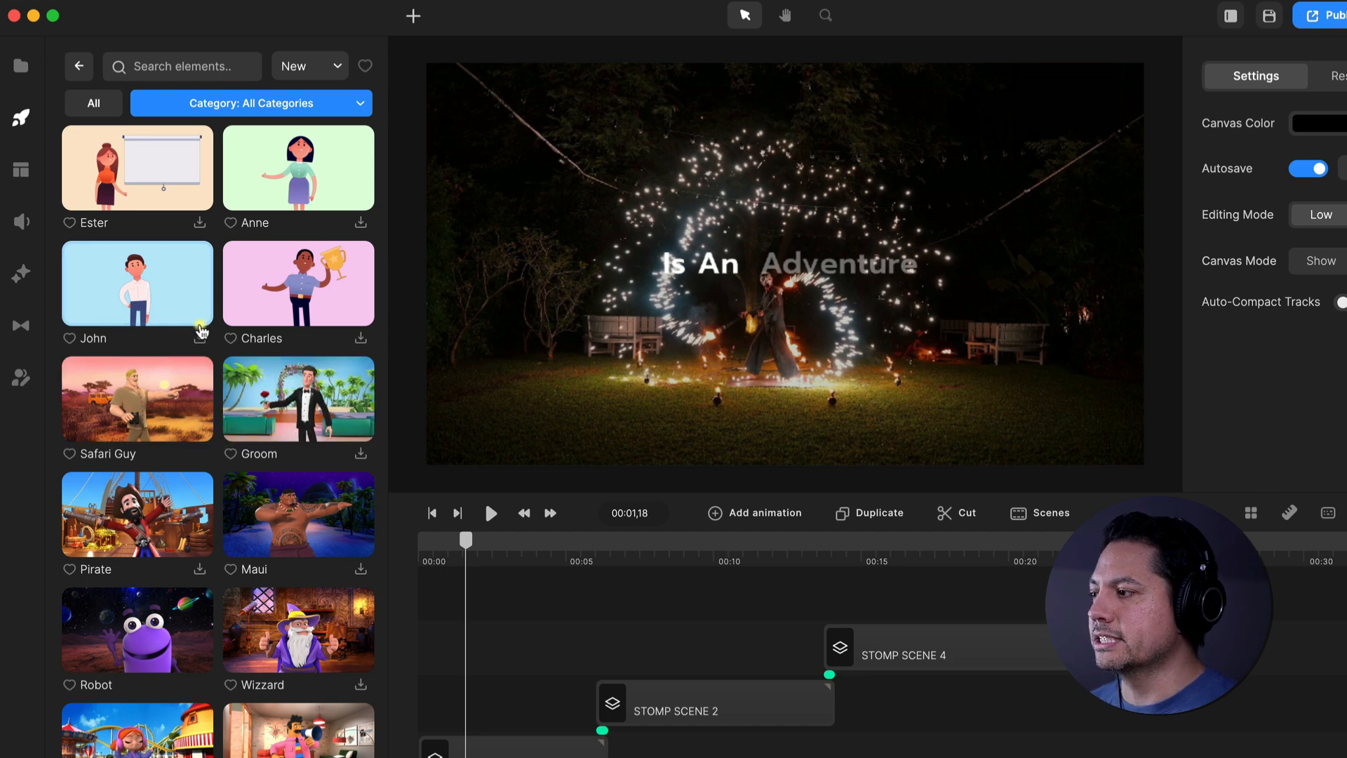
{"action": "scroll", "coordinate": [141, 618], "scroll_direction": "down", "scroll_amount": 2}
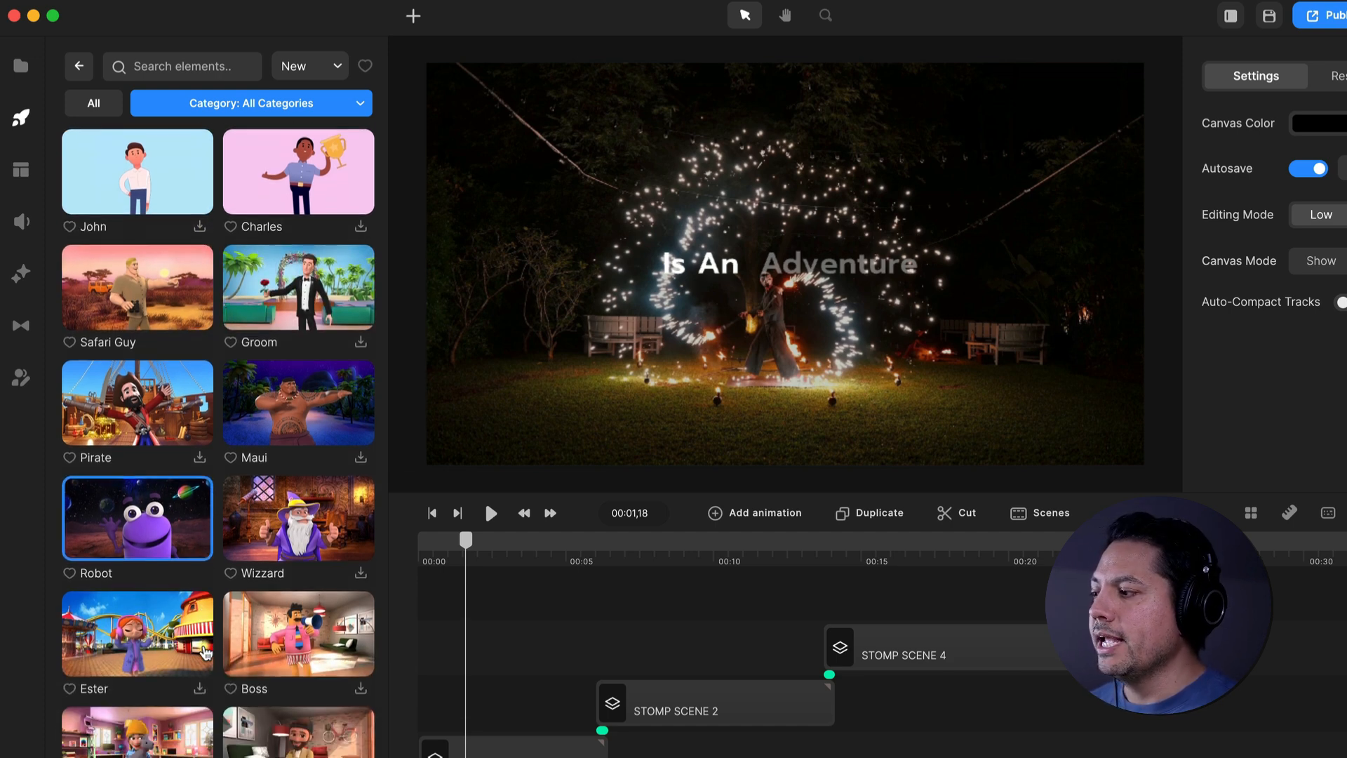
{"action": "left_click_drag", "start_coordinate": [140, 535], "coordinate": [453, 632]}
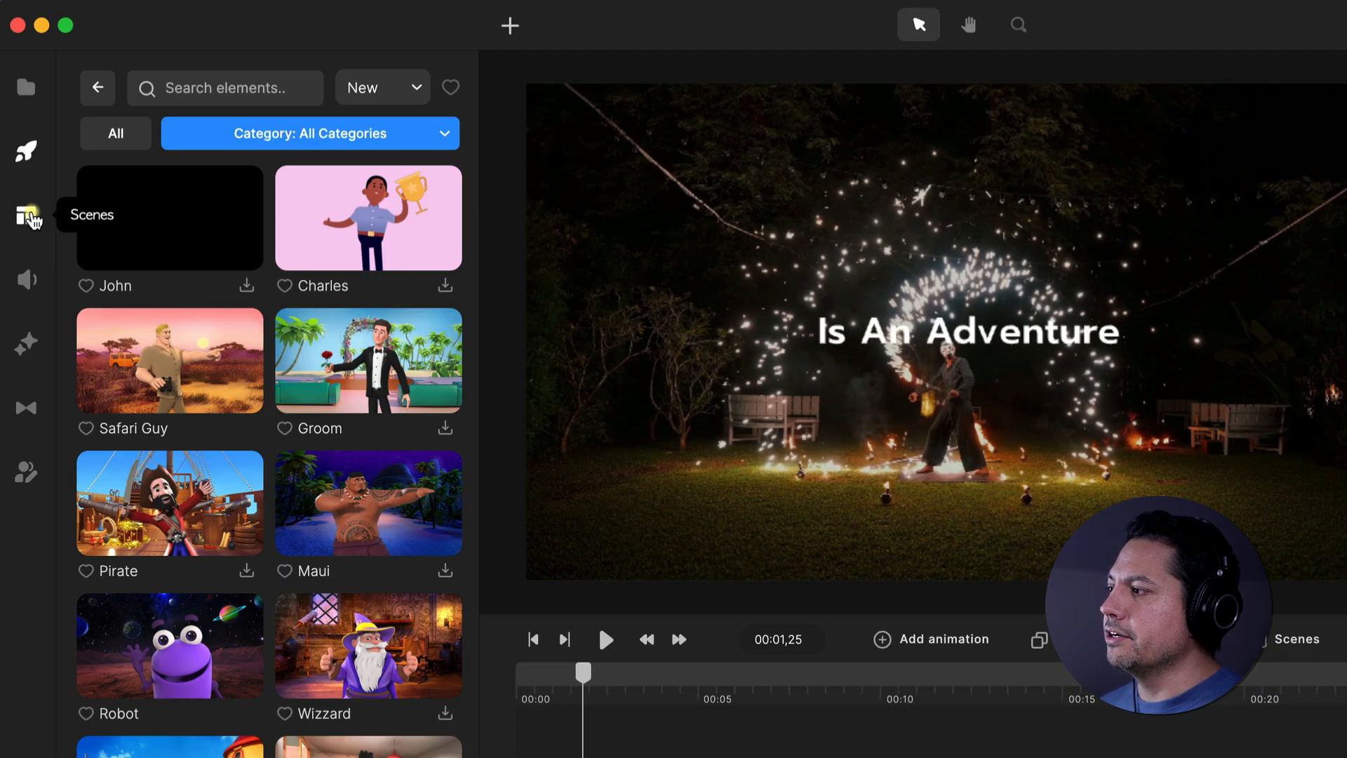
Step: Open the scene library and move the playhead to about 30 seconds, within STOMP SCENE 6
{"action": "left_click", "coordinate": [32, 220]}
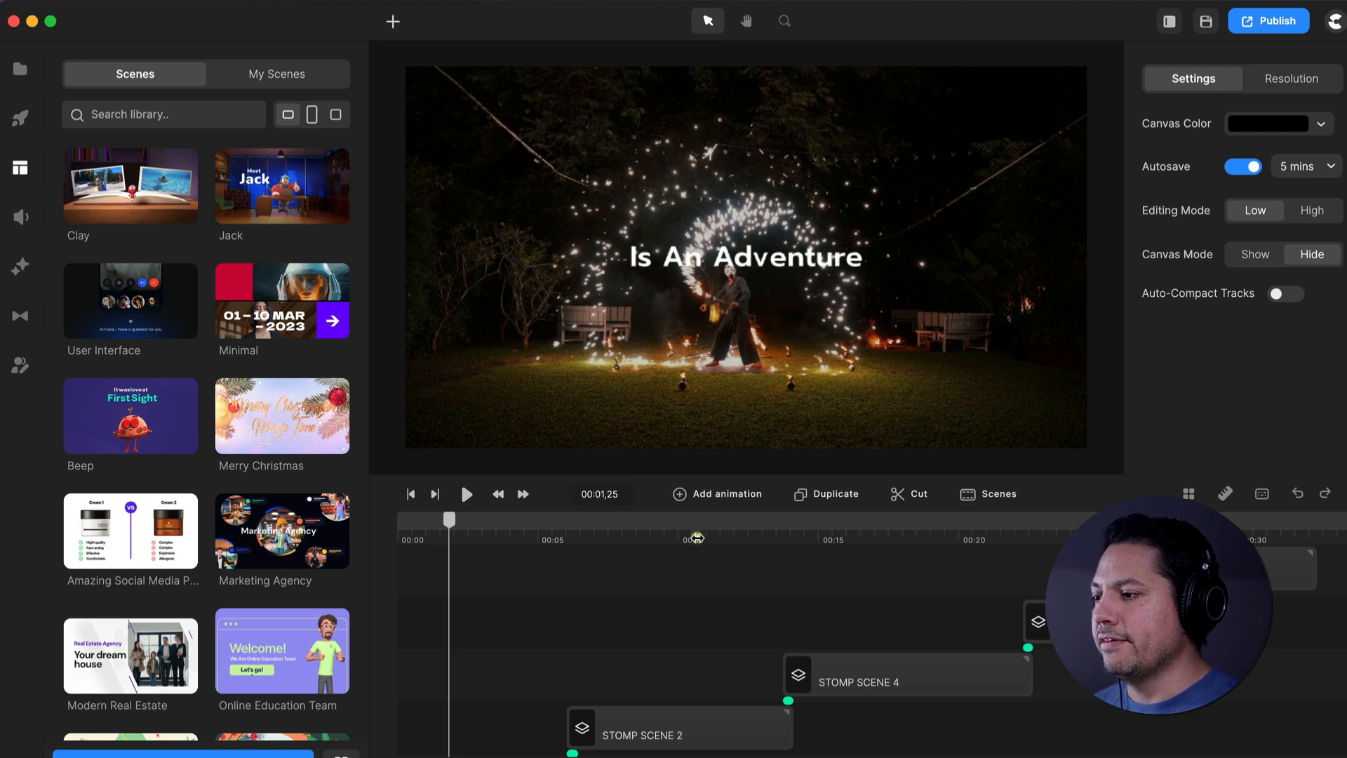
{"action": "left_click_drag", "start_coordinate": [697, 538], "coordinate": [500, 544]}
{"action": "left_click", "coordinate": [865, 537]}
{"action": "left_click_drag", "start_coordinate": [867, 542], "coordinate": [869, 514]}
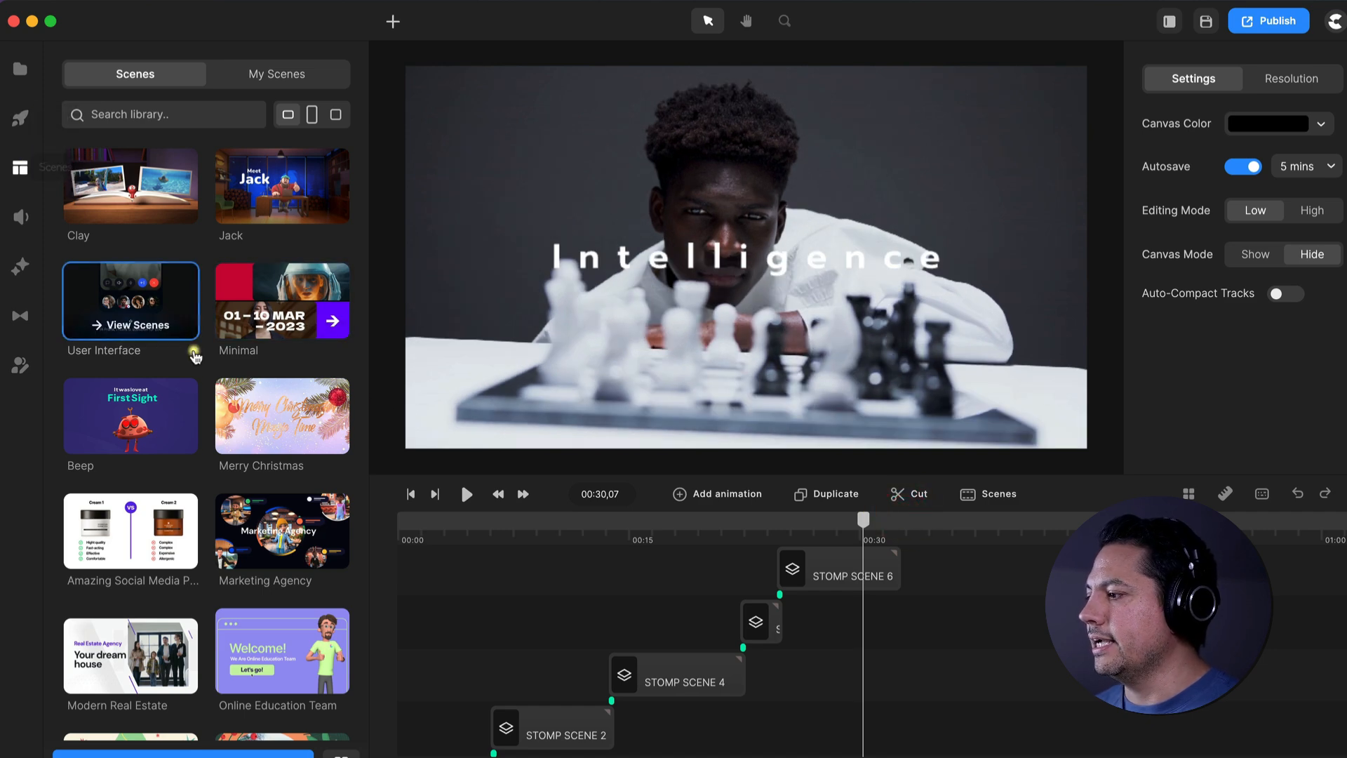
Step: Browse the scene collections and open the YouTube collection
{"action": "scroll", "coordinate": [200, 421], "scroll_direction": "down", "scroll_amount": 5}
{"action": "scroll", "coordinate": [208, 491], "scroll_direction": "down", "scroll_amount": 2}
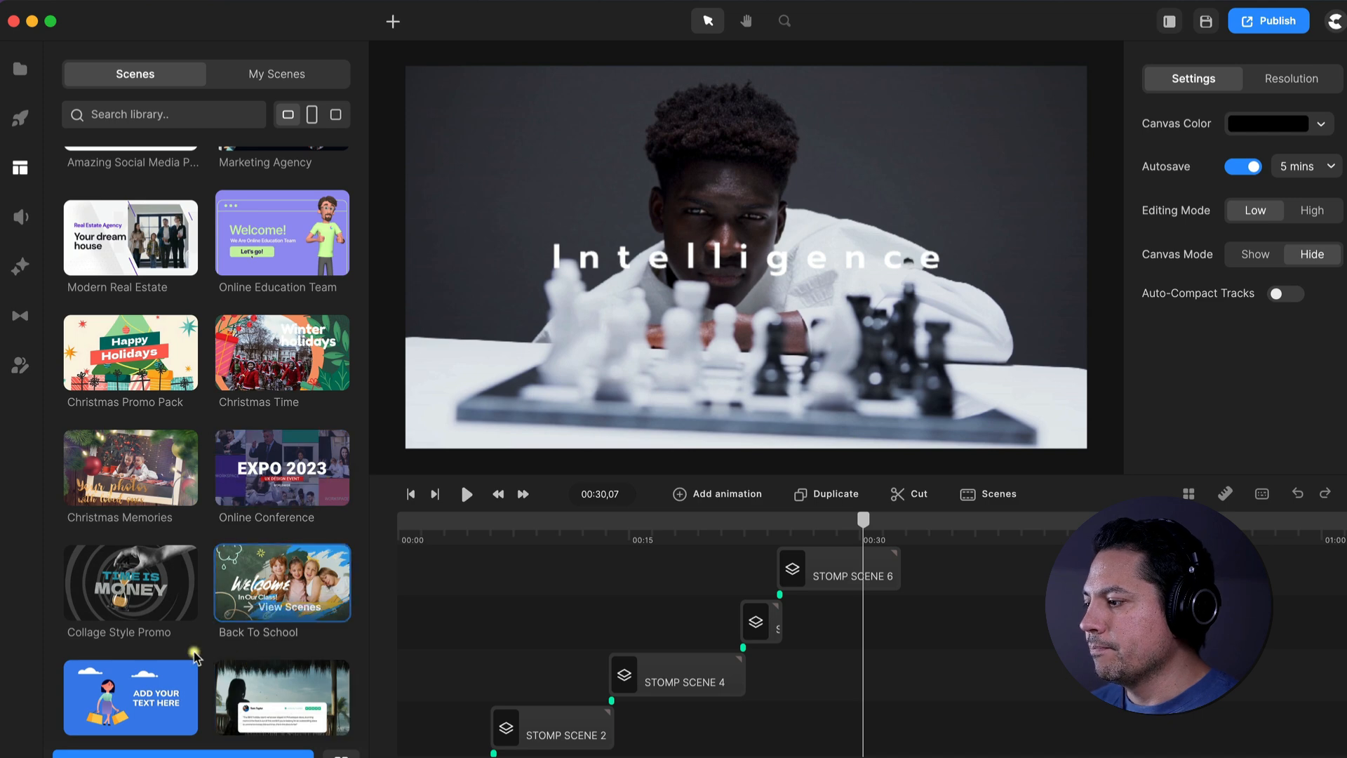
{"action": "scroll", "coordinate": [231, 646], "scroll_direction": "down", "scroll_amount": 5}
{"action": "scroll", "coordinate": [220, 625], "scroll_direction": "down", "scroll_amount": 3}
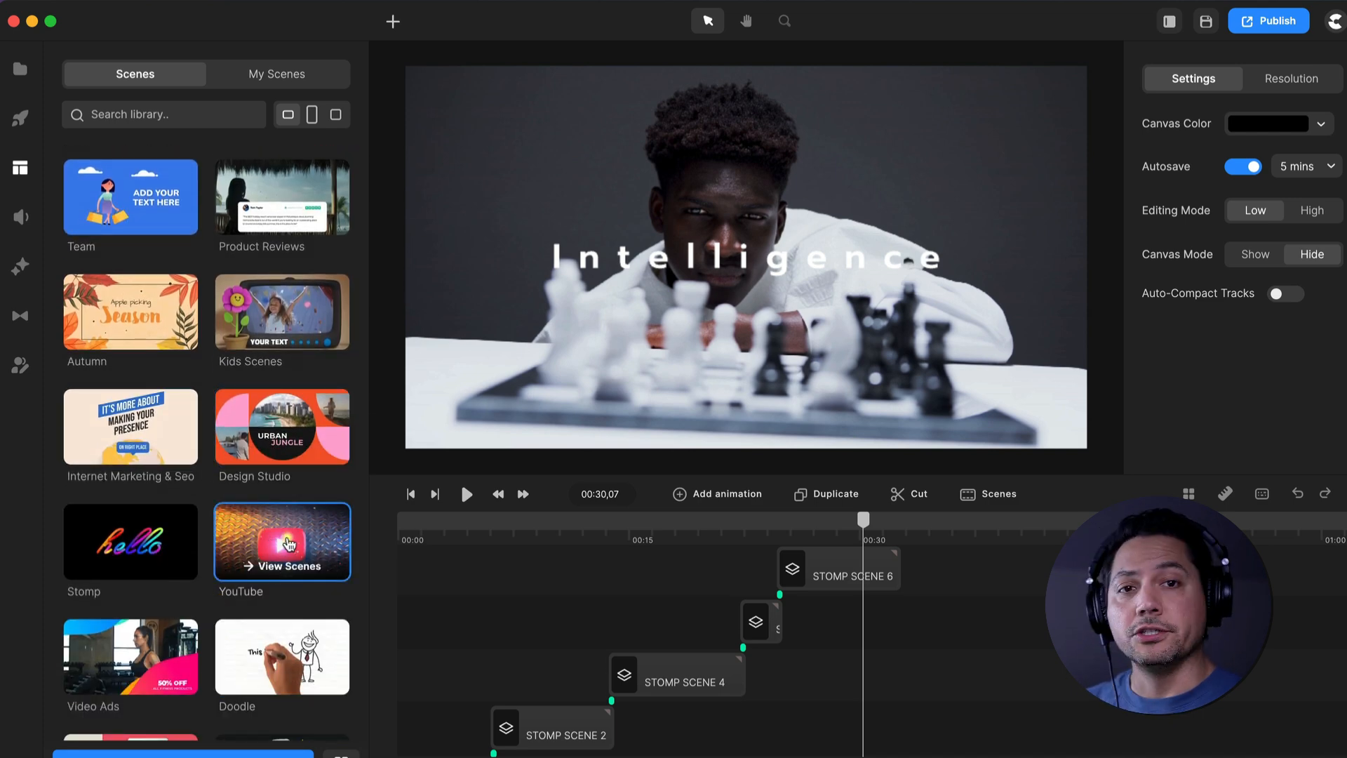
{"action": "left_click", "coordinate": [285, 568]}
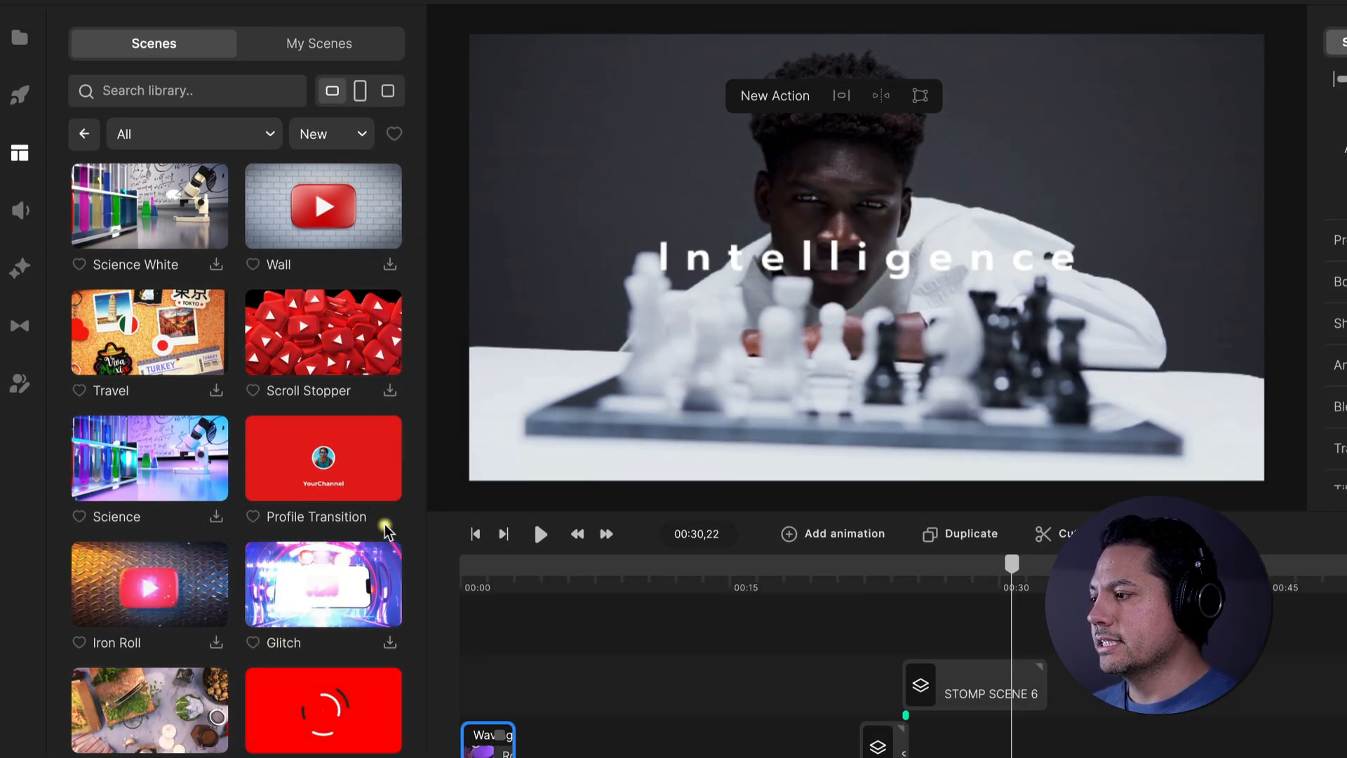
Step: Add the Profile Transition scene to the timeline directly after STOMP SCENE 6 and preview it at about 35 seconds
{"action": "left_click_drag", "start_coordinate": [324, 453], "coordinate": [1094, 650]}
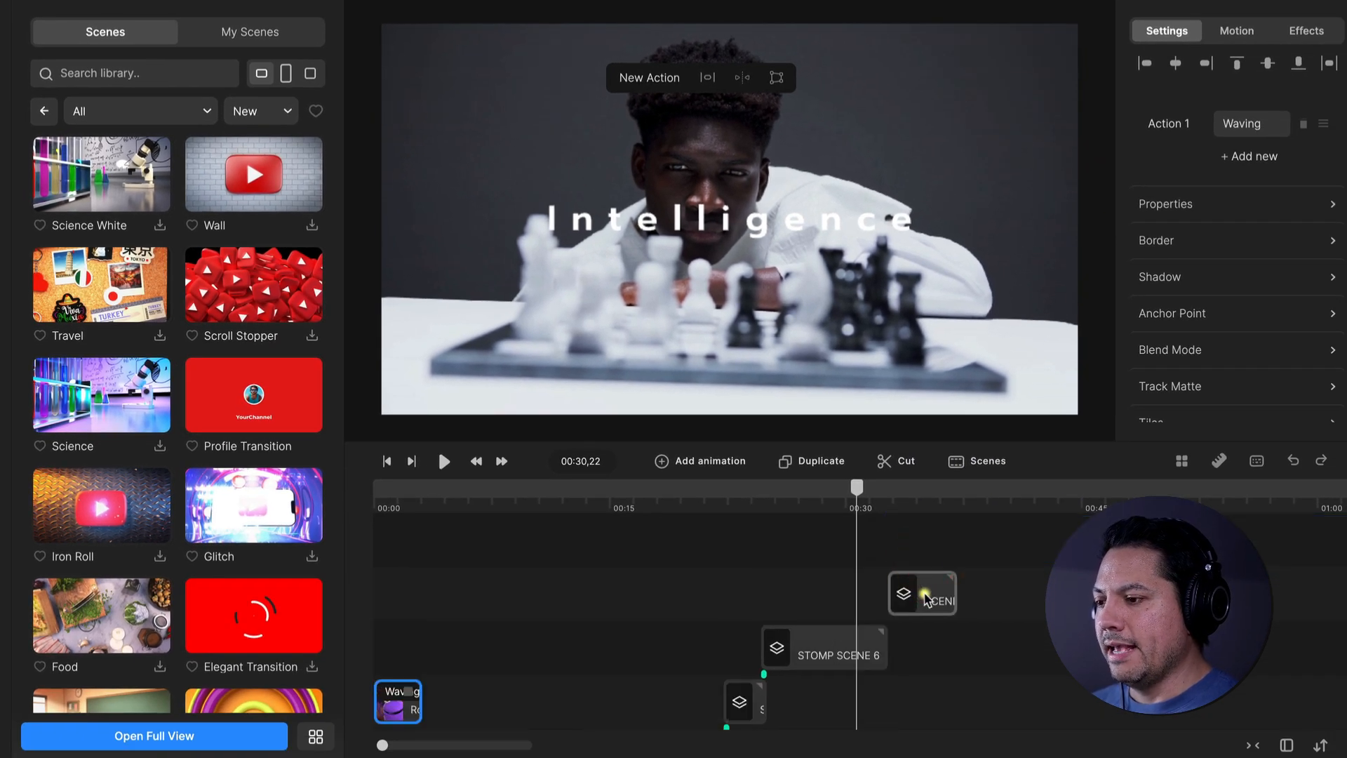
{"action": "left_click", "coordinate": [927, 598]}
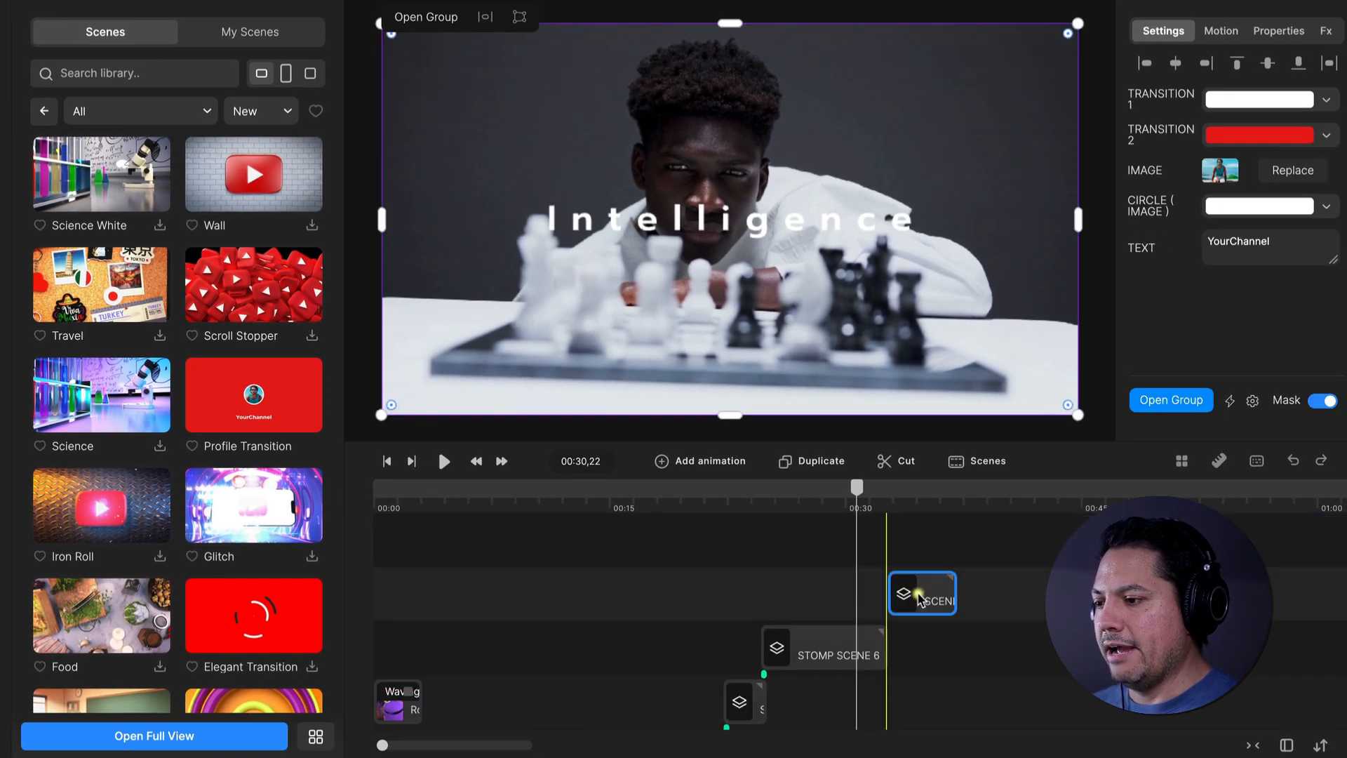
{"action": "left_click_drag", "start_coordinate": [856, 488], "coordinate": [927, 490]}
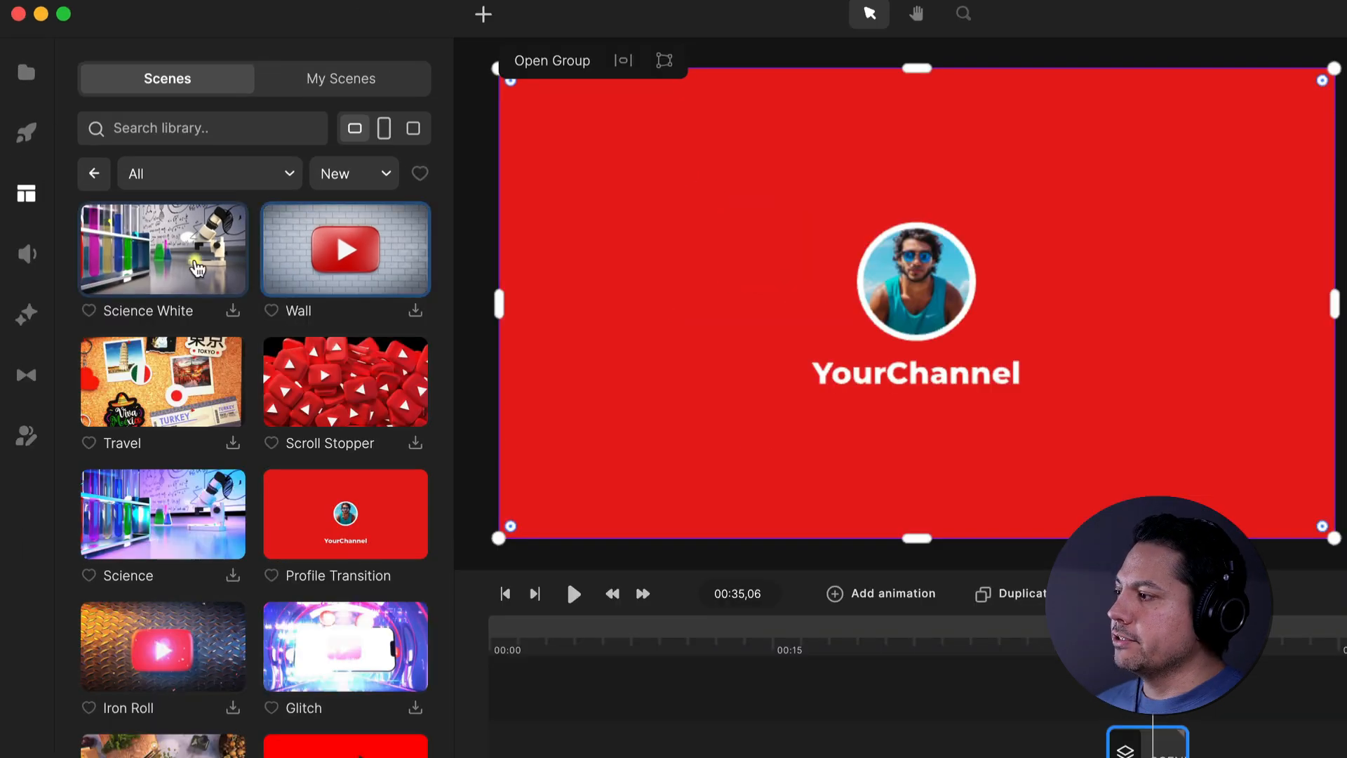
Step: Look through the audio library's Funk music tracks, sound effects and AI speech options
{"action": "left_click", "coordinate": [21, 219]}
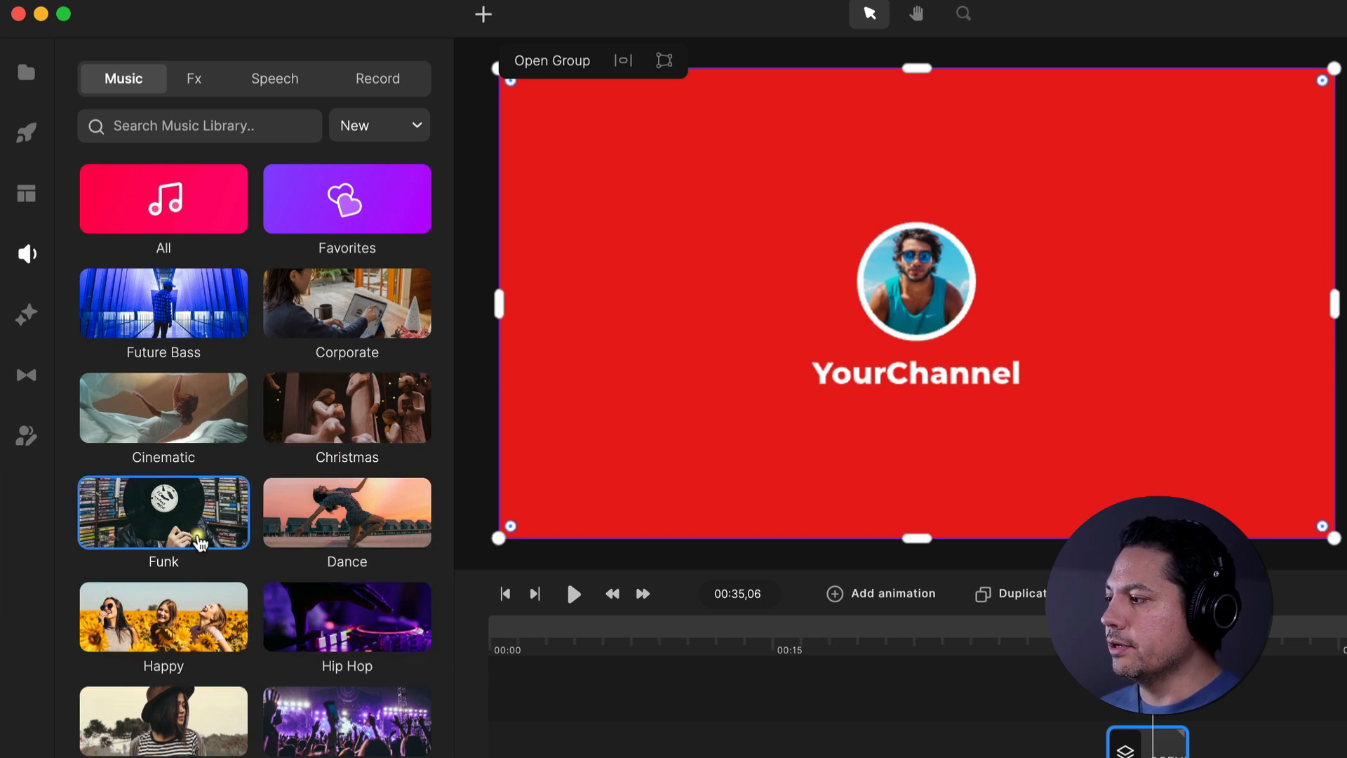
{"action": "left_click", "coordinate": [199, 533]}
{"action": "scroll", "coordinate": [216, 457], "scroll_direction": "down", "scroll_amount": 8}
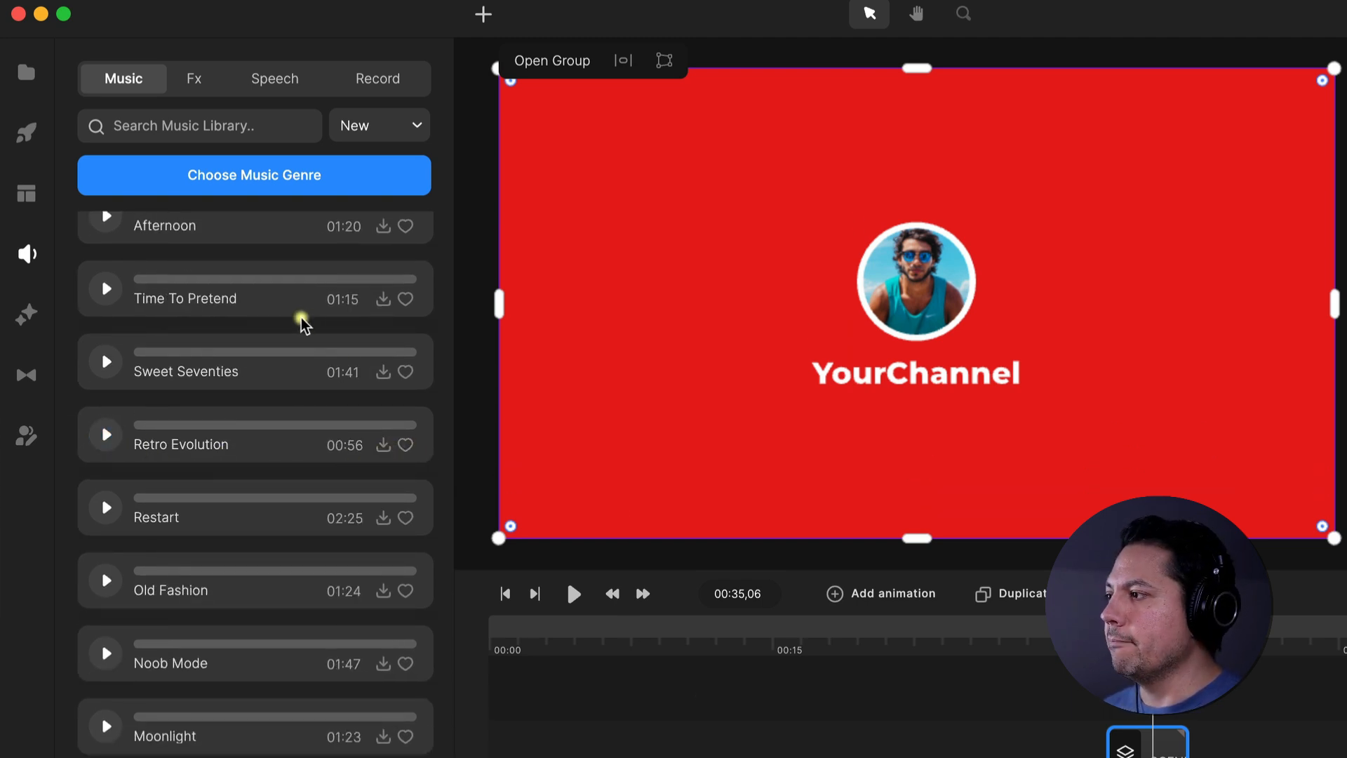
{"action": "left_click", "coordinate": [194, 76]}
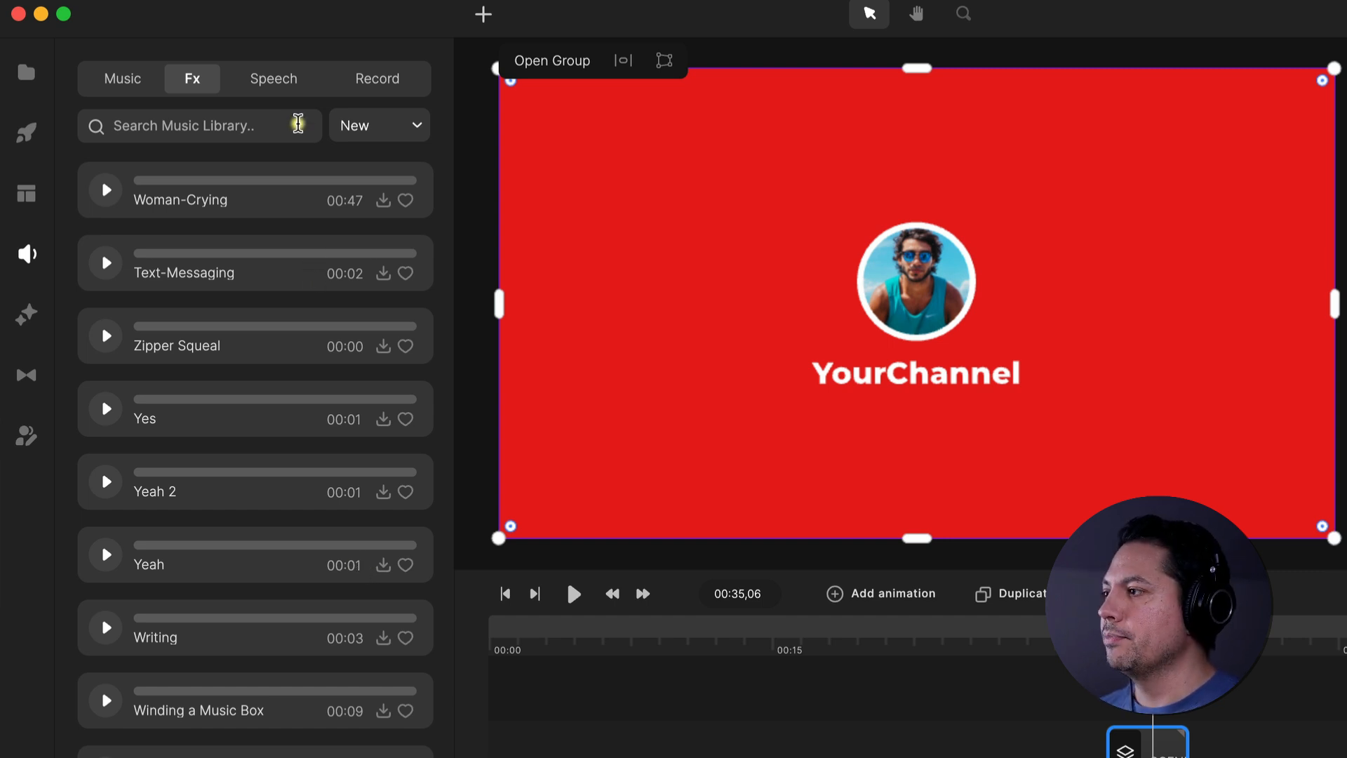
{"action": "left_click", "coordinate": [287, 87]}
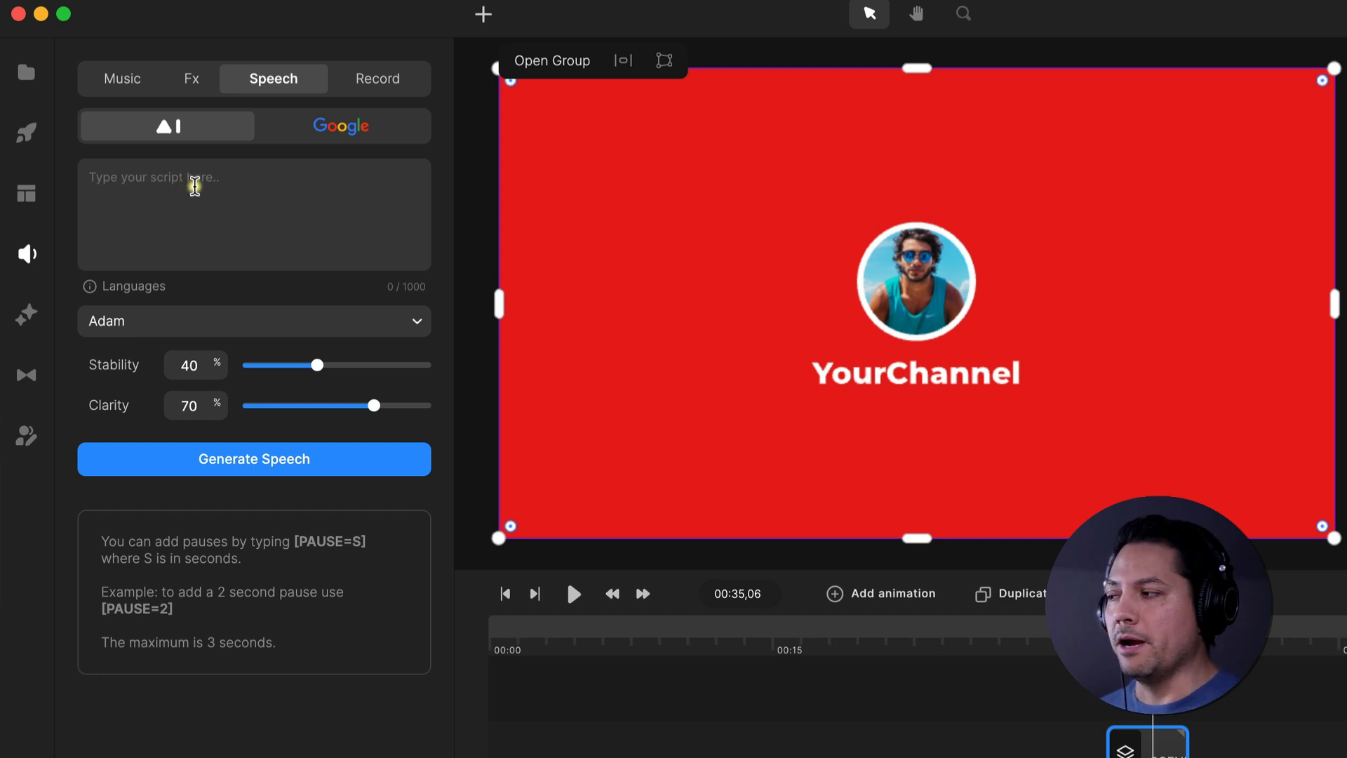
Step: Look through the male AI speech voices and the supported languages information
{"action": "left_click", "coordinate": [185, 325]}
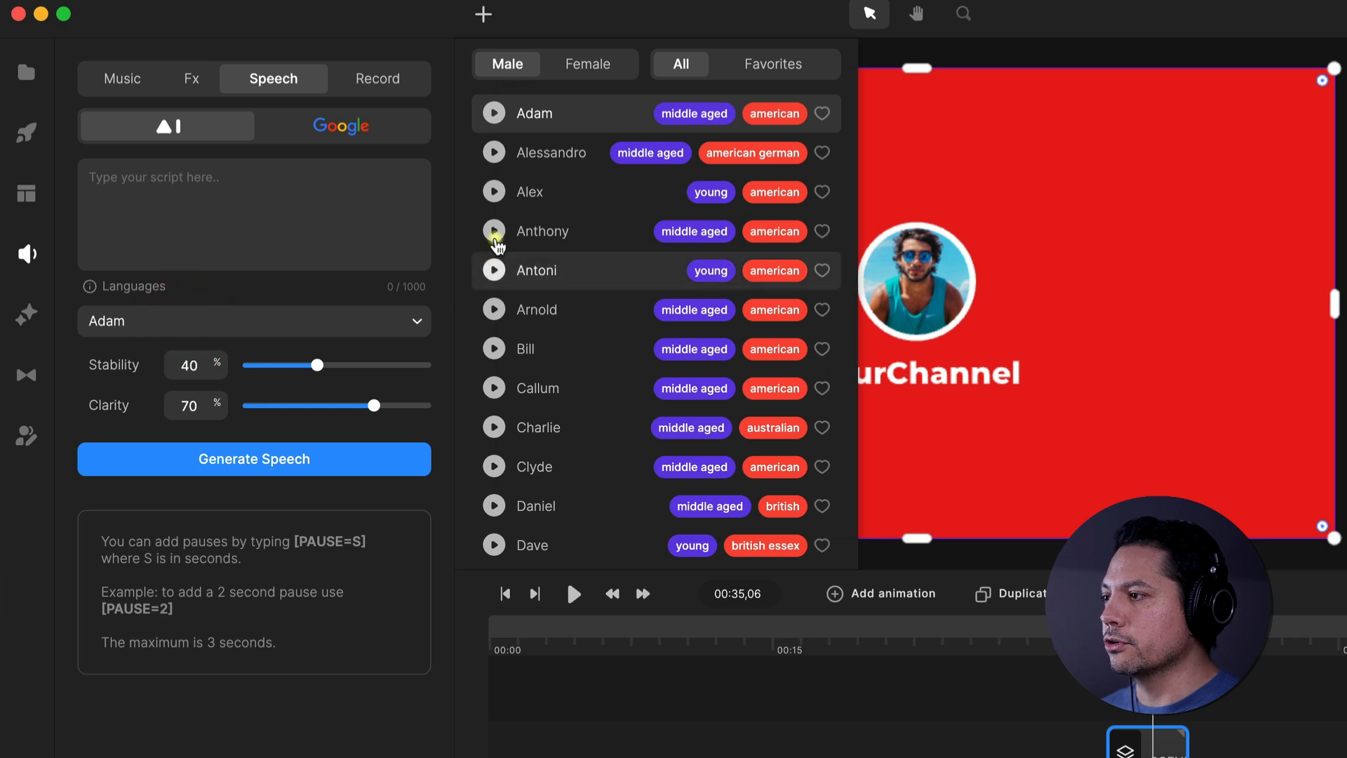
{"action": "scroll", "coordinate": [503, 334], "scroll_direction": "down", "scroll_amount": 3}
{"action": "scroll", "coordinate": [507, 339], "scroll_direction": "down", "scroll_amount": 3}
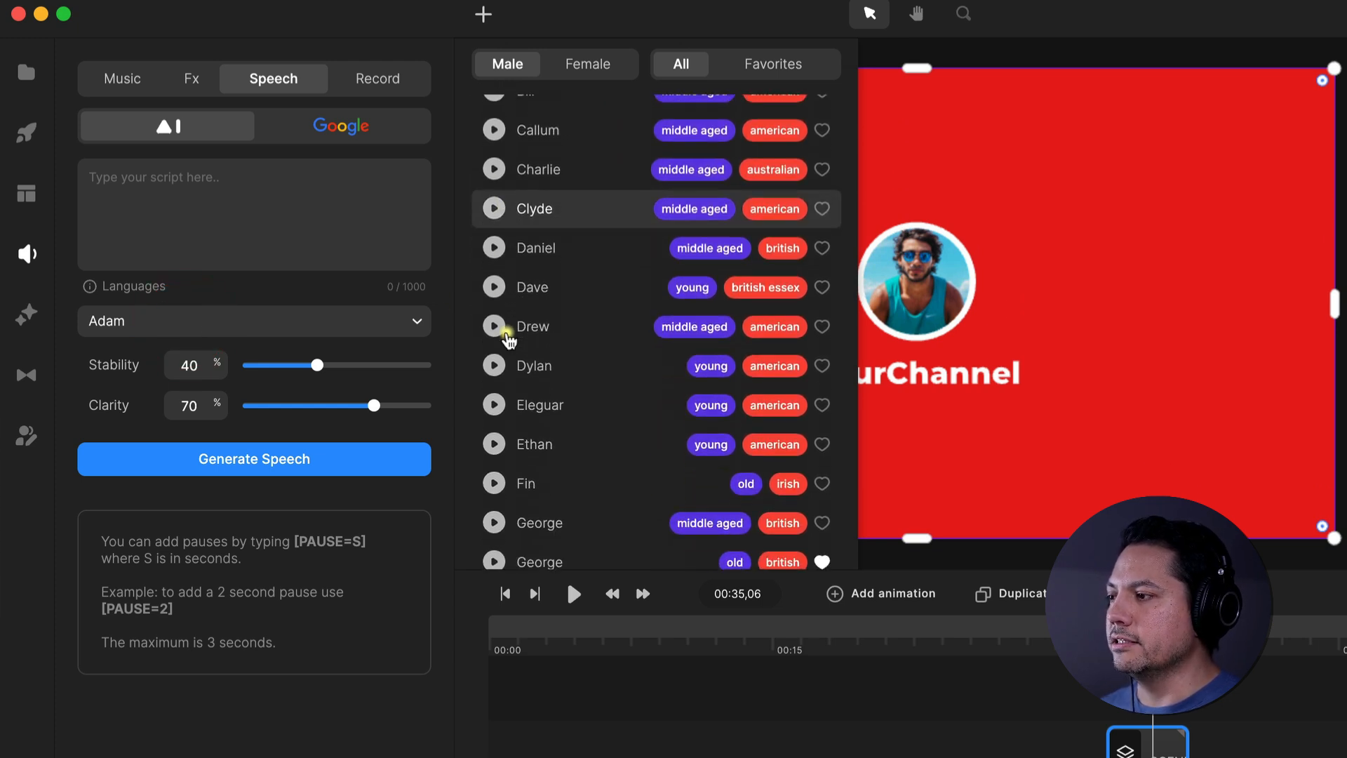
{"action": "scroll", "coordinate": [513, 345], "scroll_direction": "down", "scroll_amount": 7}
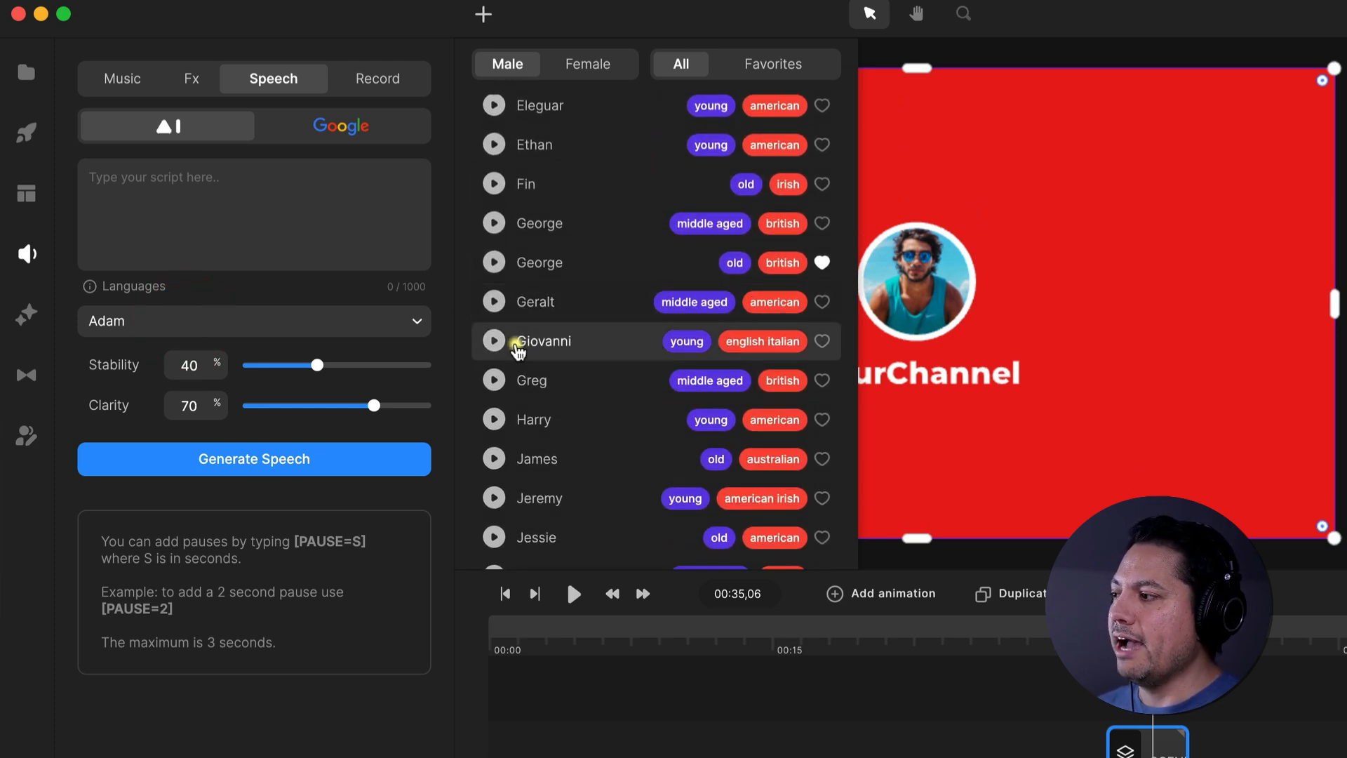
{"action": "left_click", "coordinate": [281, 229]}
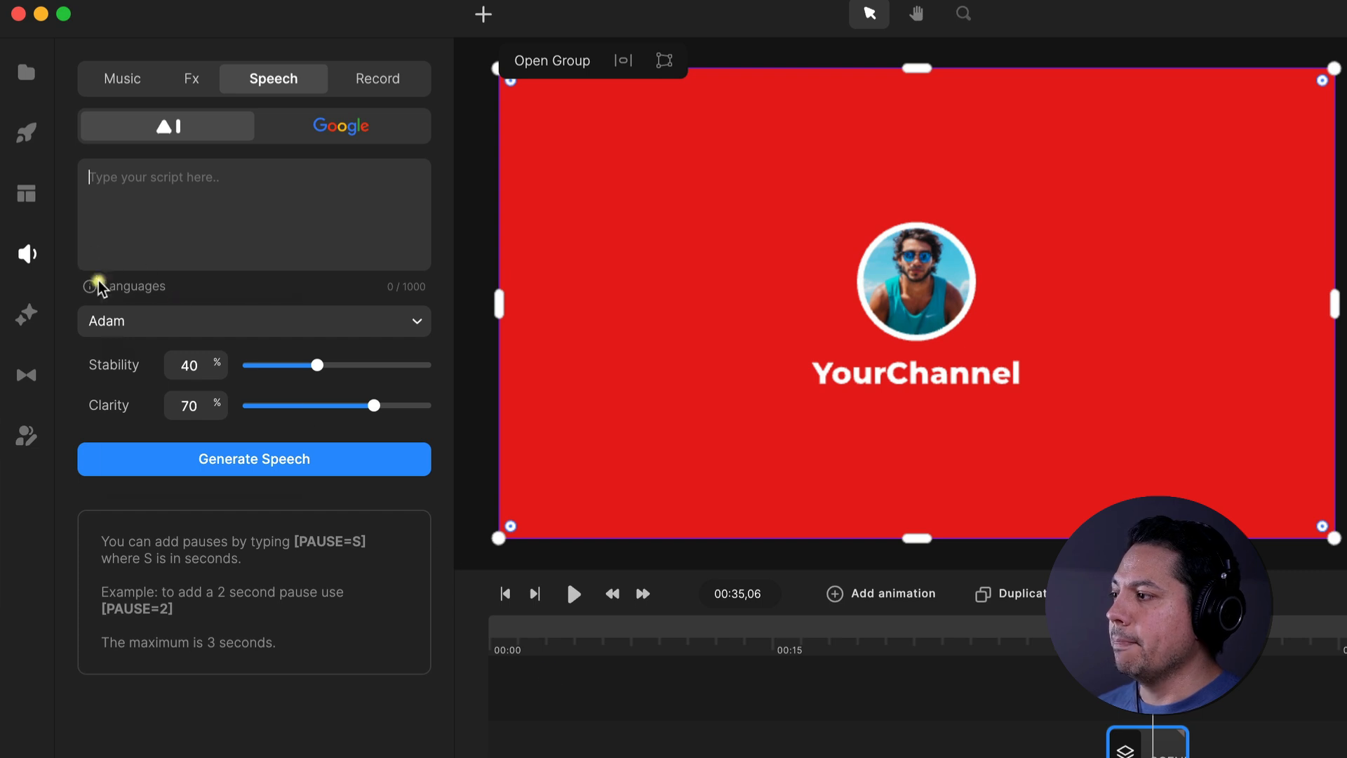
{"action": "mouse_move", "coordinate": [90, 287]}
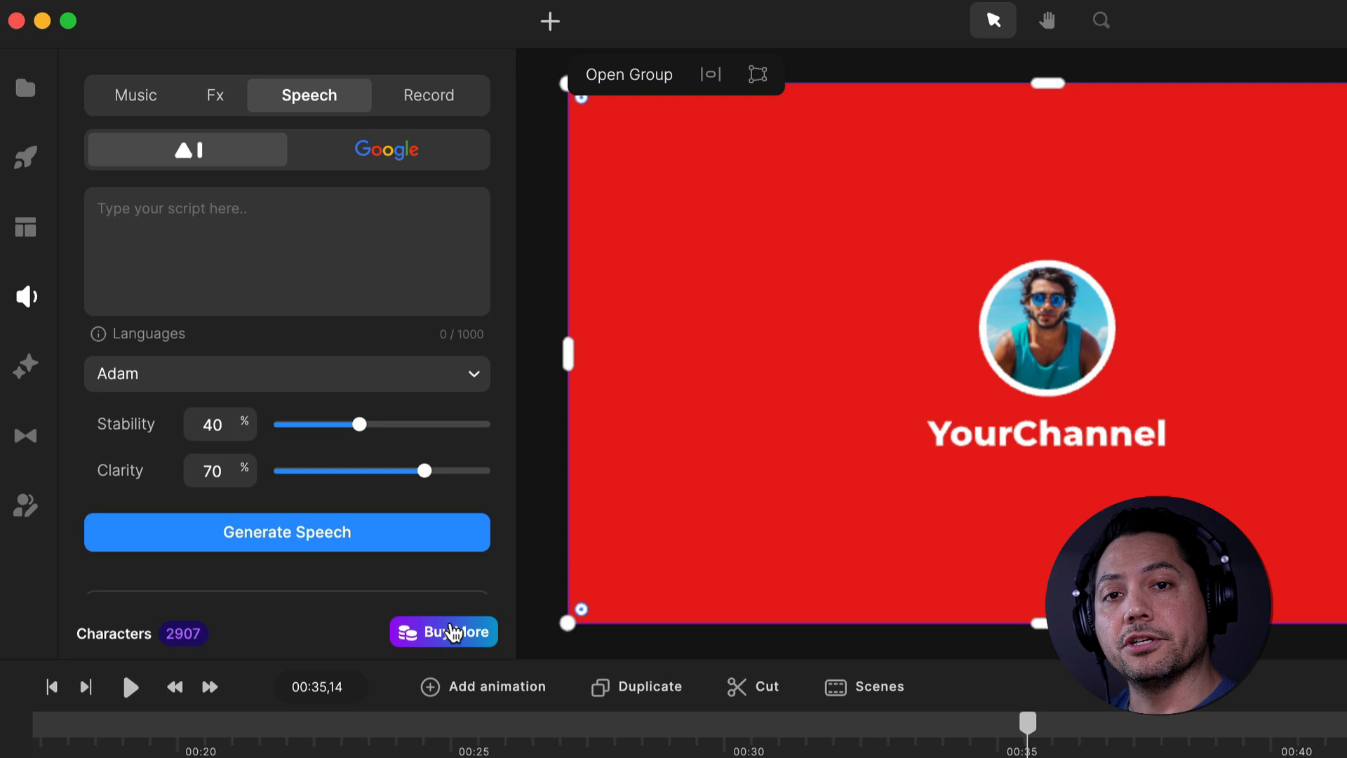
Step: Examine the Google speech languages and voices for English (US), and return to the AI speech options
{"action": "left_click", "coordinate": [387, 151]}
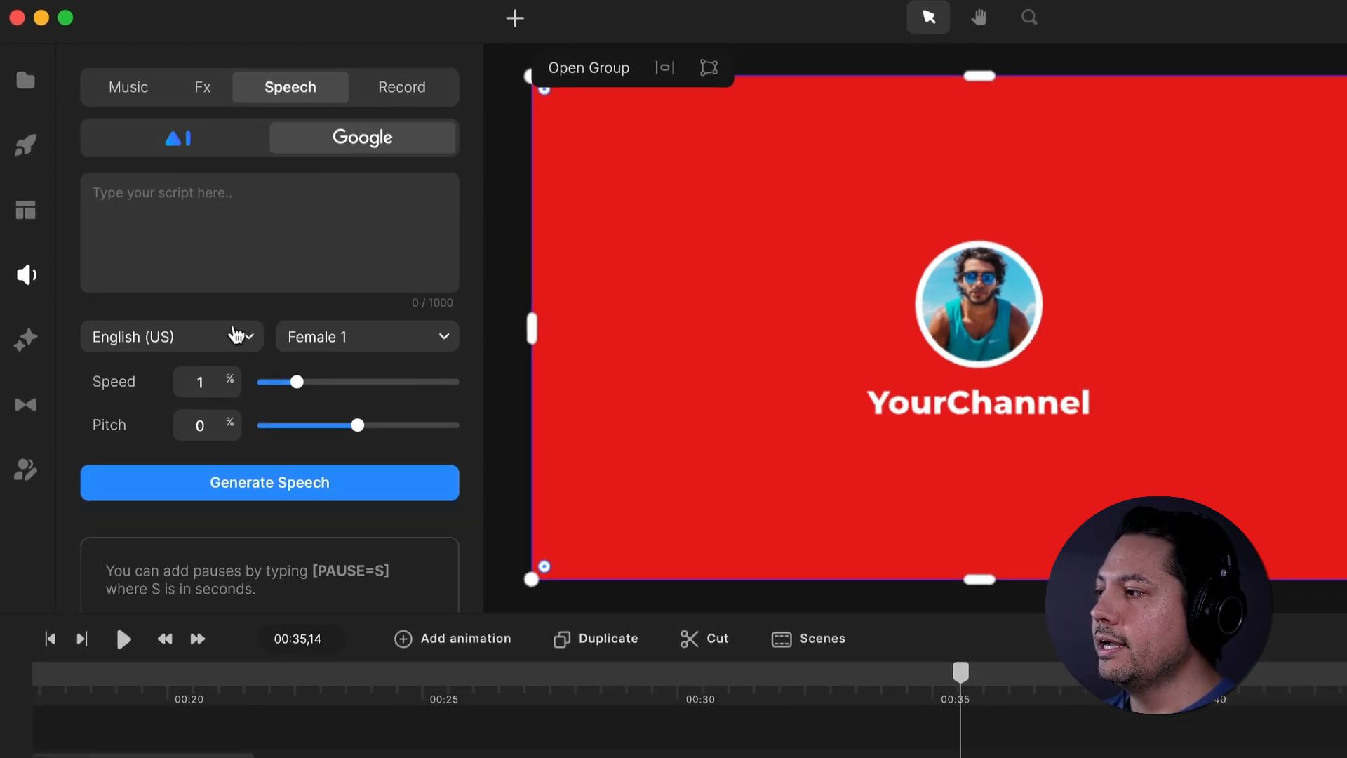
{"action": "left_click", "coordinate": [236, 342]}
{"action": "scroll", "coordinate": [303, 464], "scroll_direction": "down", "scroll_amount": 5}
{"action": "scroll", "coordinate": [304, 465], "scroll_direction": "up", "scroll_amount": 5}
{"action": "left_click", "coordinate": [349, 339]}
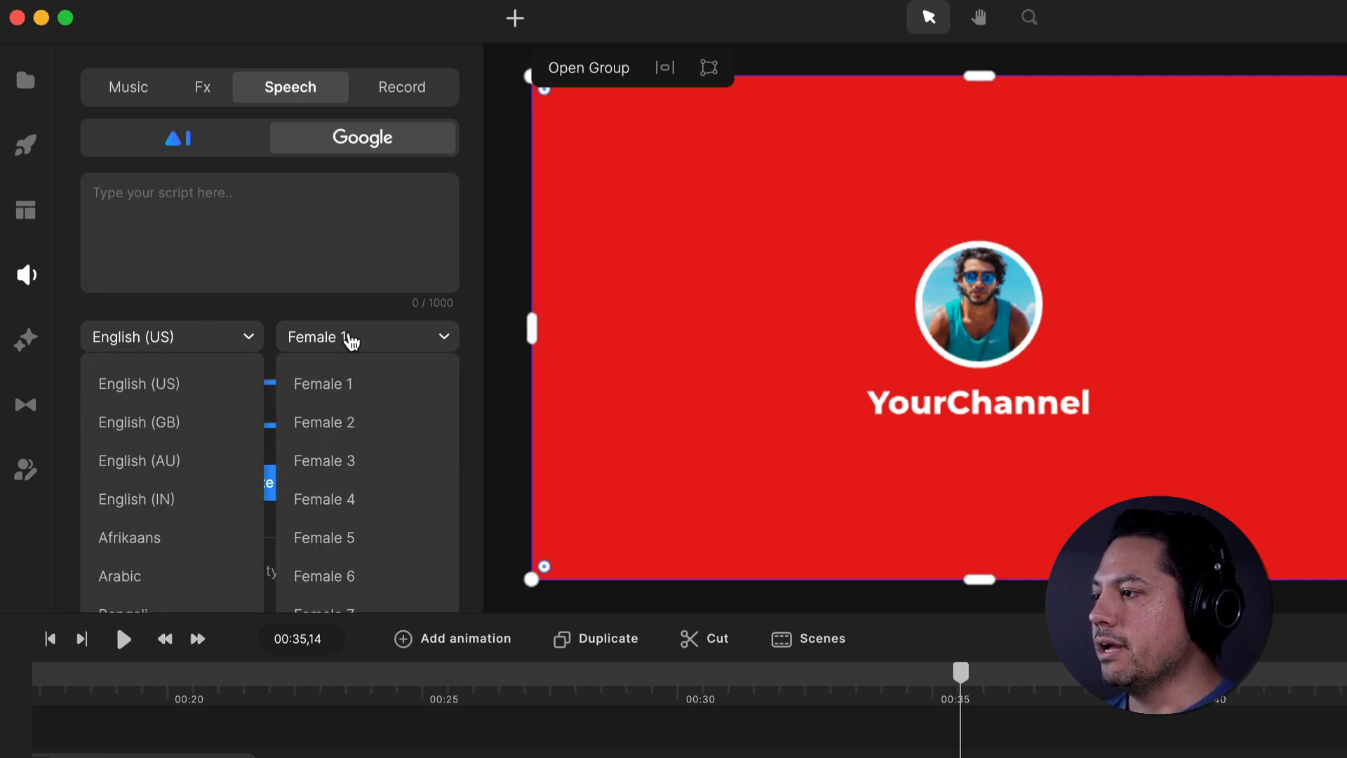
{"action": "scroll", "coordinate": [343, 435], "scroll_direction": "down", "scroll_amount": 10}
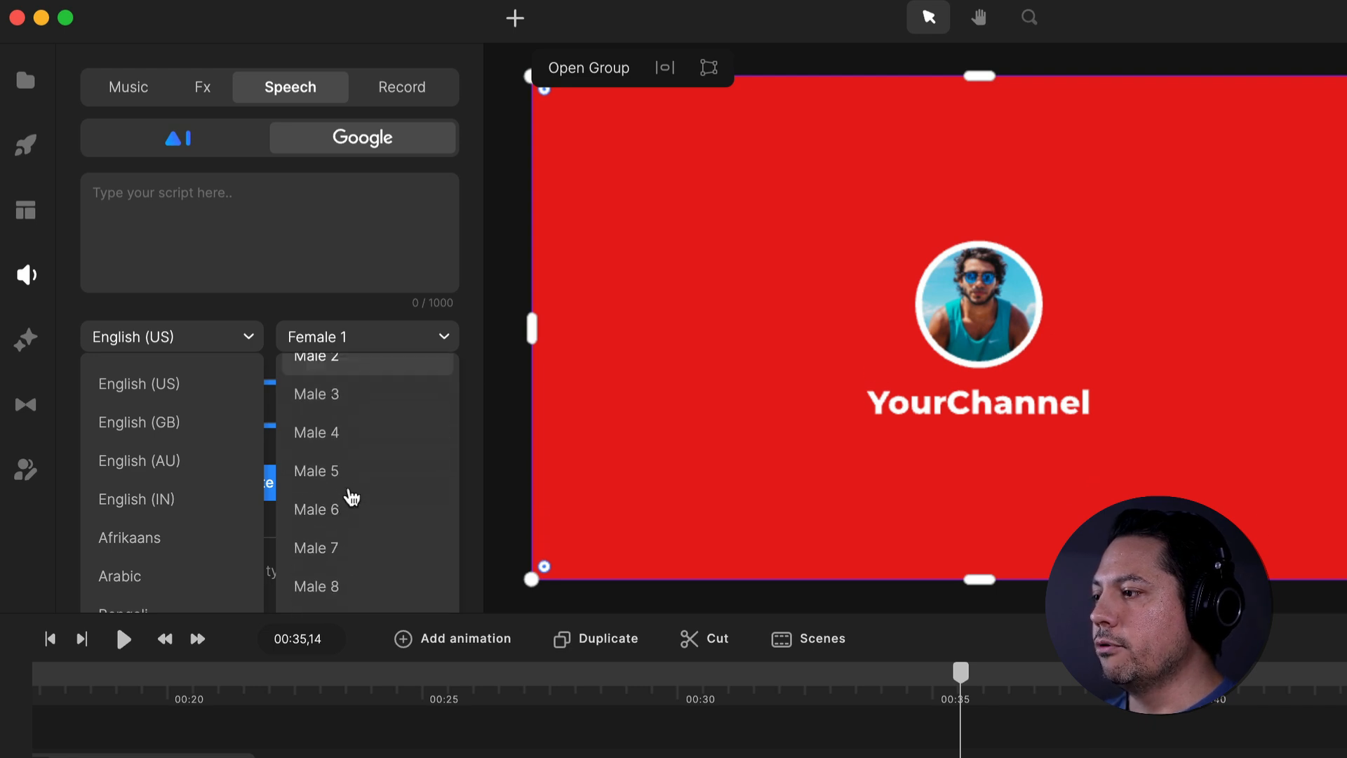
{"action": "scroll", "coordinate": [354, 500], "scroll_direction": "up", "scroll_amount": 10}
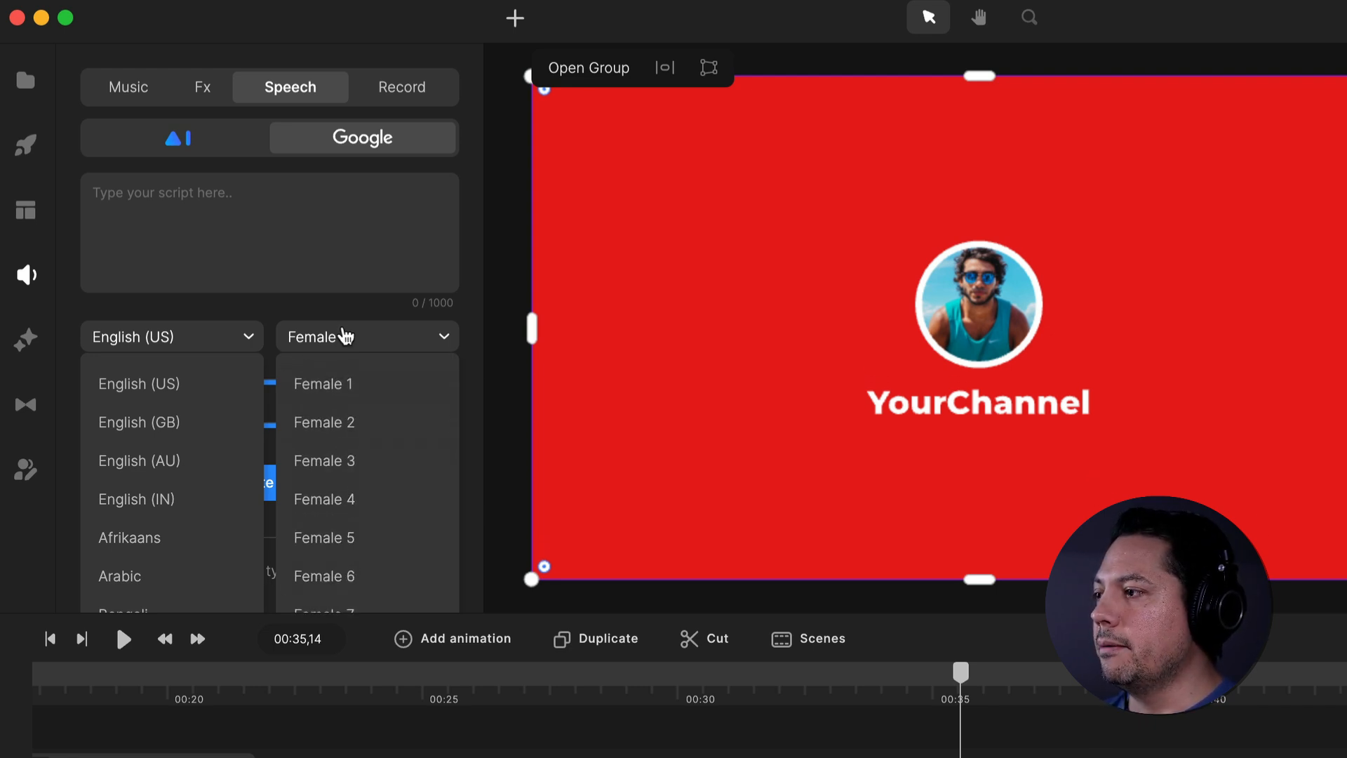
{"action": "left_click", "coordinate": [289, 342]}
{"action": "left_click", "coordinate": [245, 340]}
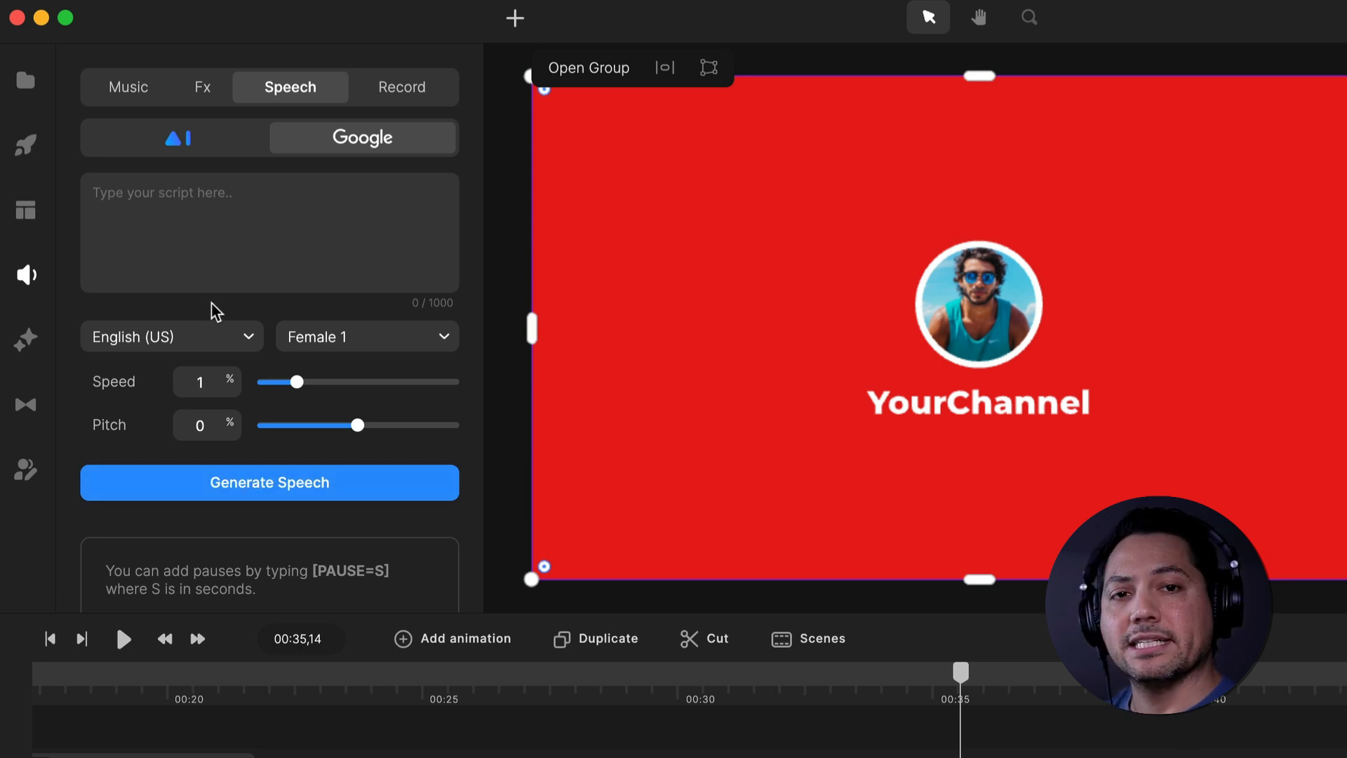
{"action": "left_click", "coordinate": [178, 138]}
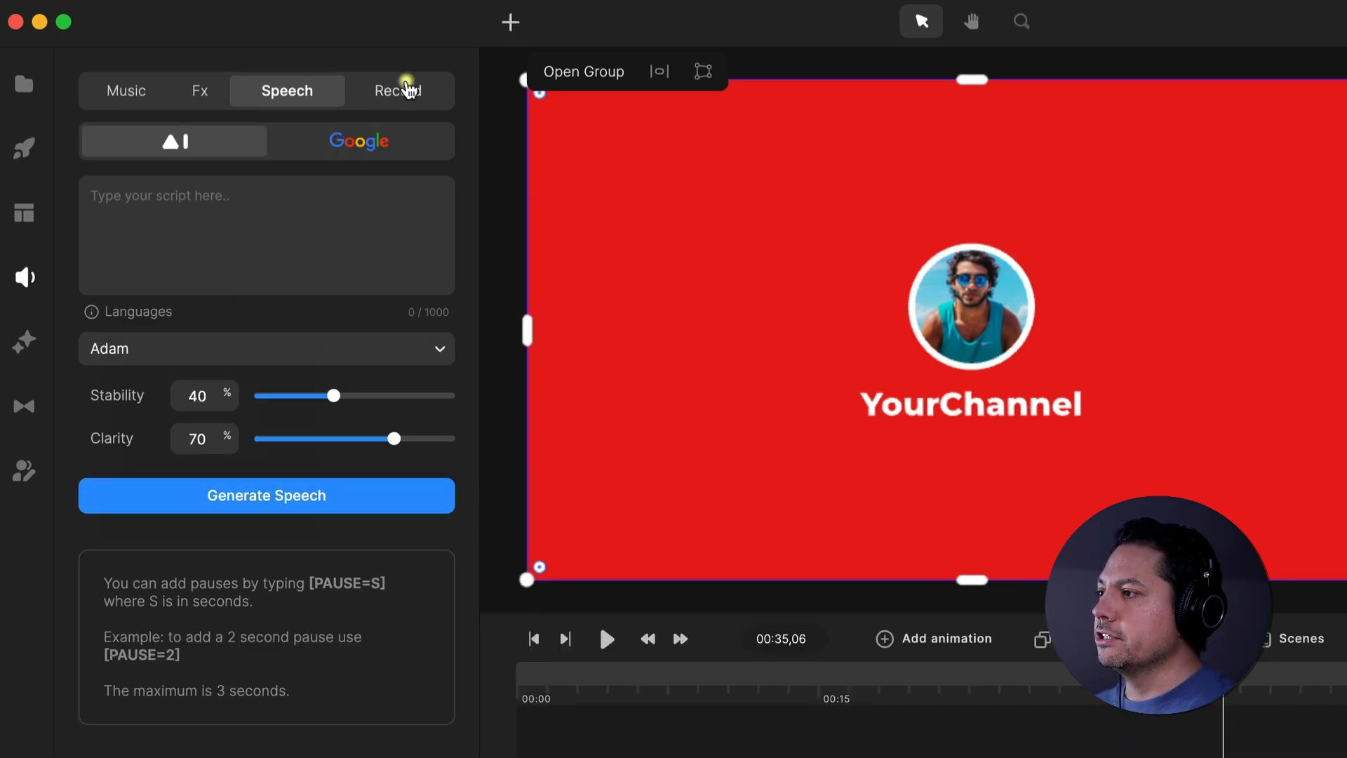
Step: Set up voice recording with MacBook Pro Microphone (Built-in) as the input device and Mono as the channel mode
{"action": "left_click", "coordinate": [402, 87]}
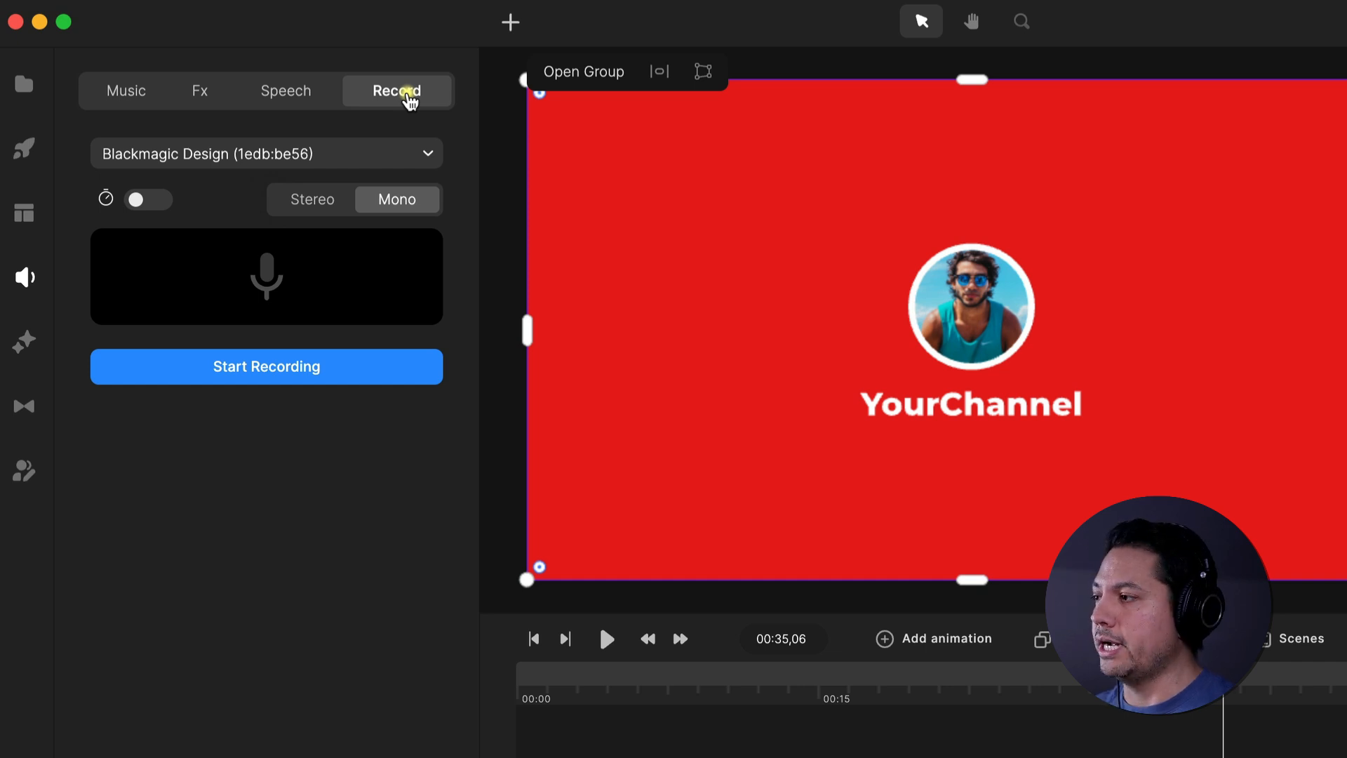
{"action": "left_click", "coordinate": [413, 146]}
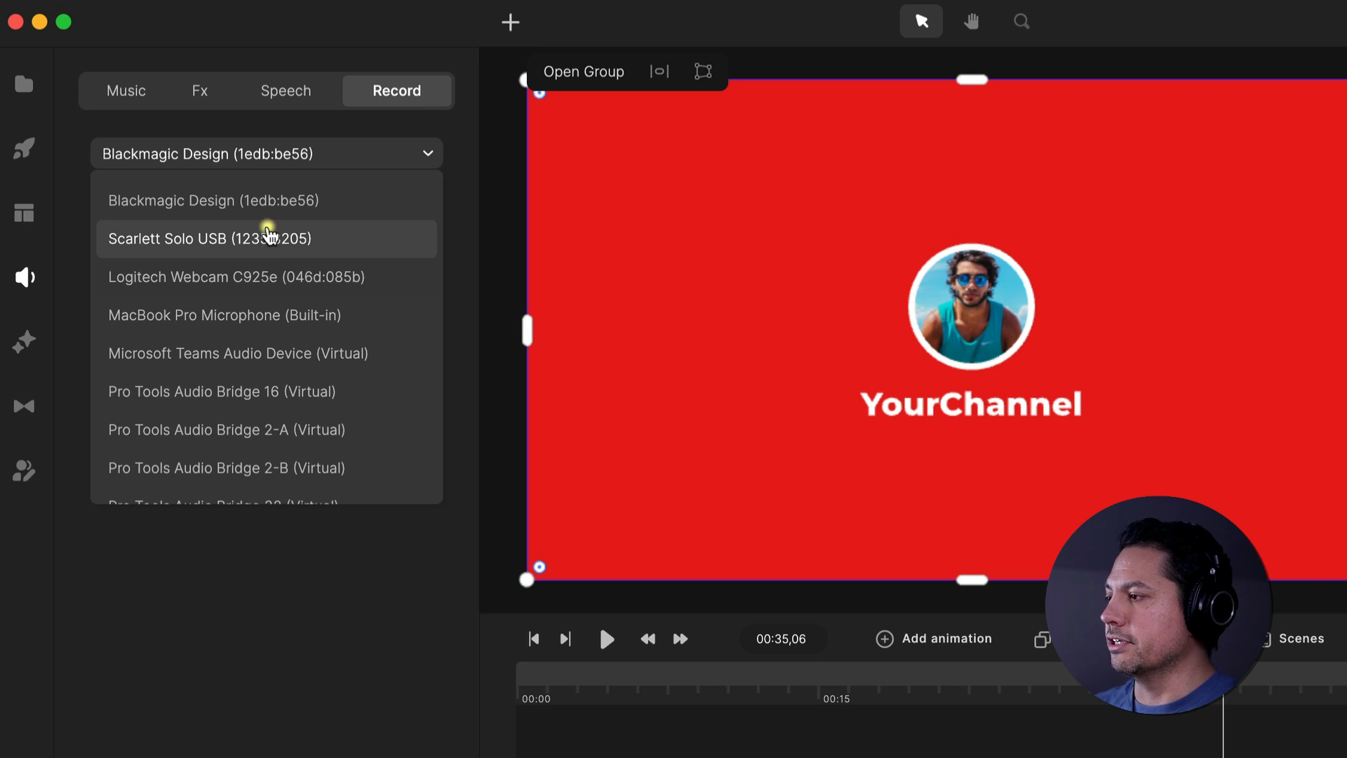
{"action": "left_click", "coordinate": [280, 310]}
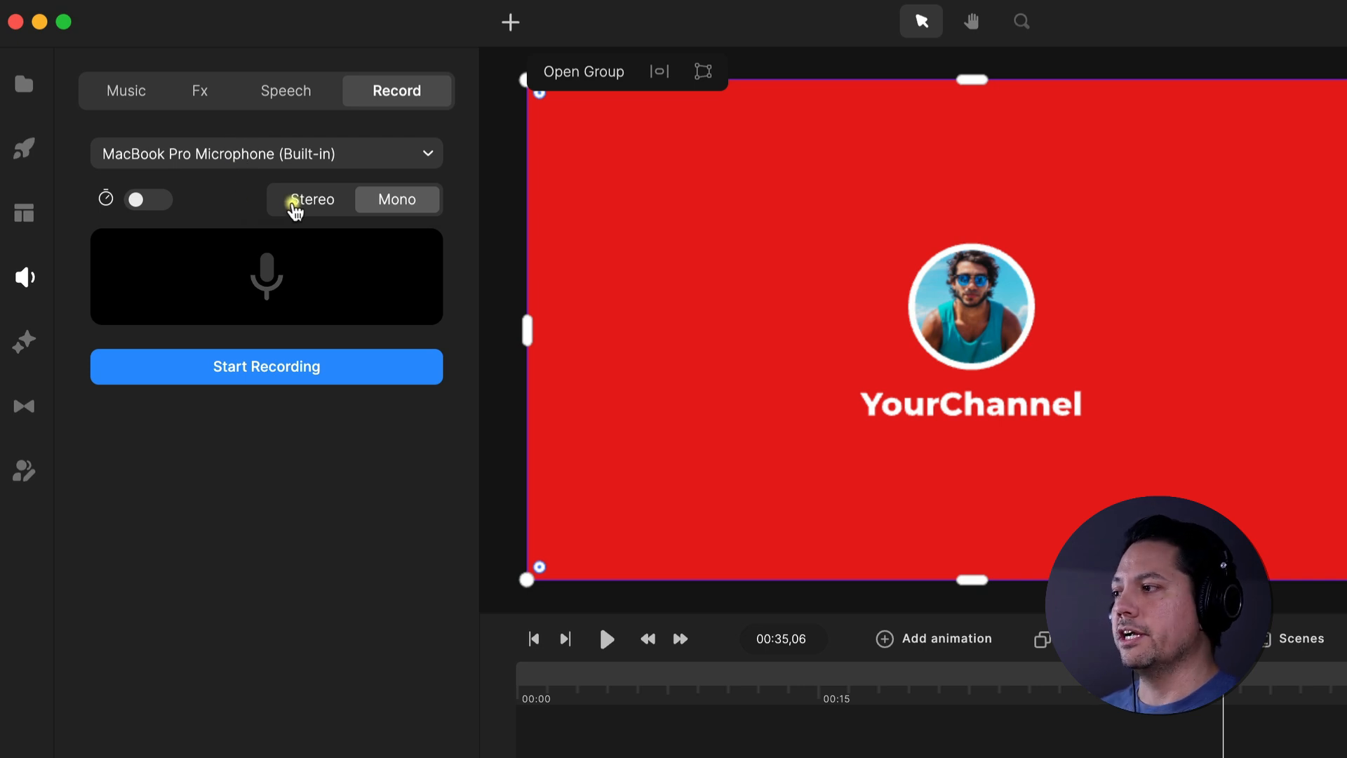
{"action": "left_click", "coordinate": [295, 203]}
{"action": "left_click", "coordinate": [364, 199]}
{"action": "left_click", "coordinate": [242, 367]}
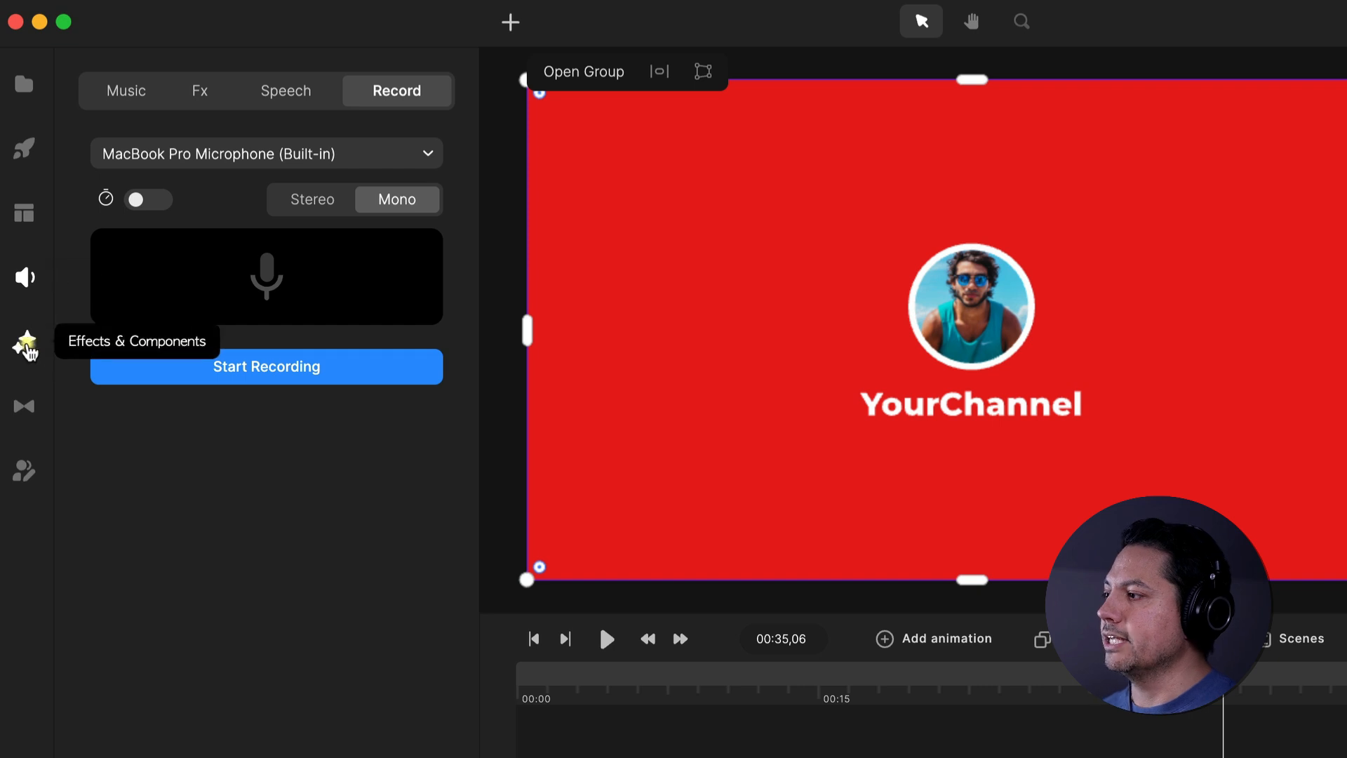
Step: Look through the effects library, from Glitch and Green Screen down to Twirl and Wave
{"action": "left_click", "coordinate": [24, 342]}
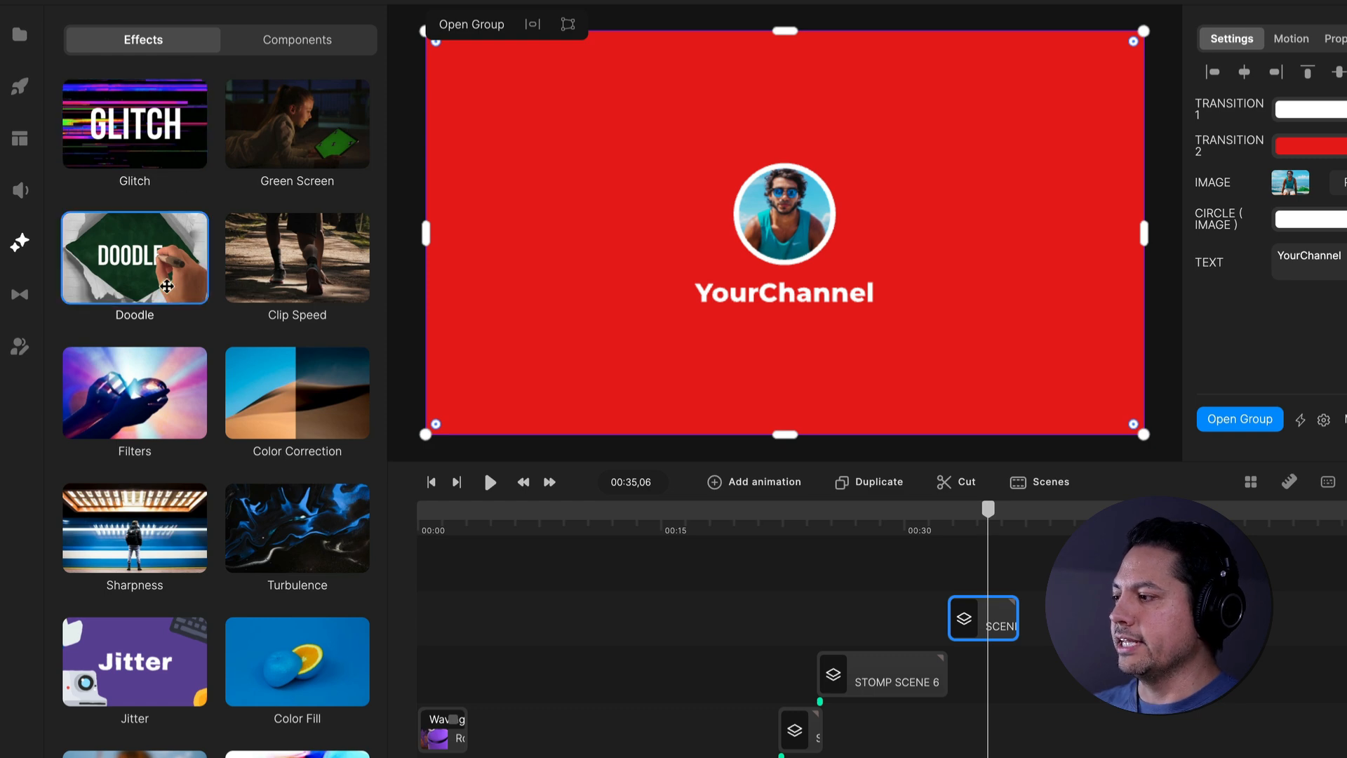
{"action": "scroll", "coordinate": [166, 284], "scroll_direction": "down", "scroll_amount": 1}
{"action": "scroll", "coordinate": [249, 324], "scroll_direction": "down", "scroll_amount": 5}
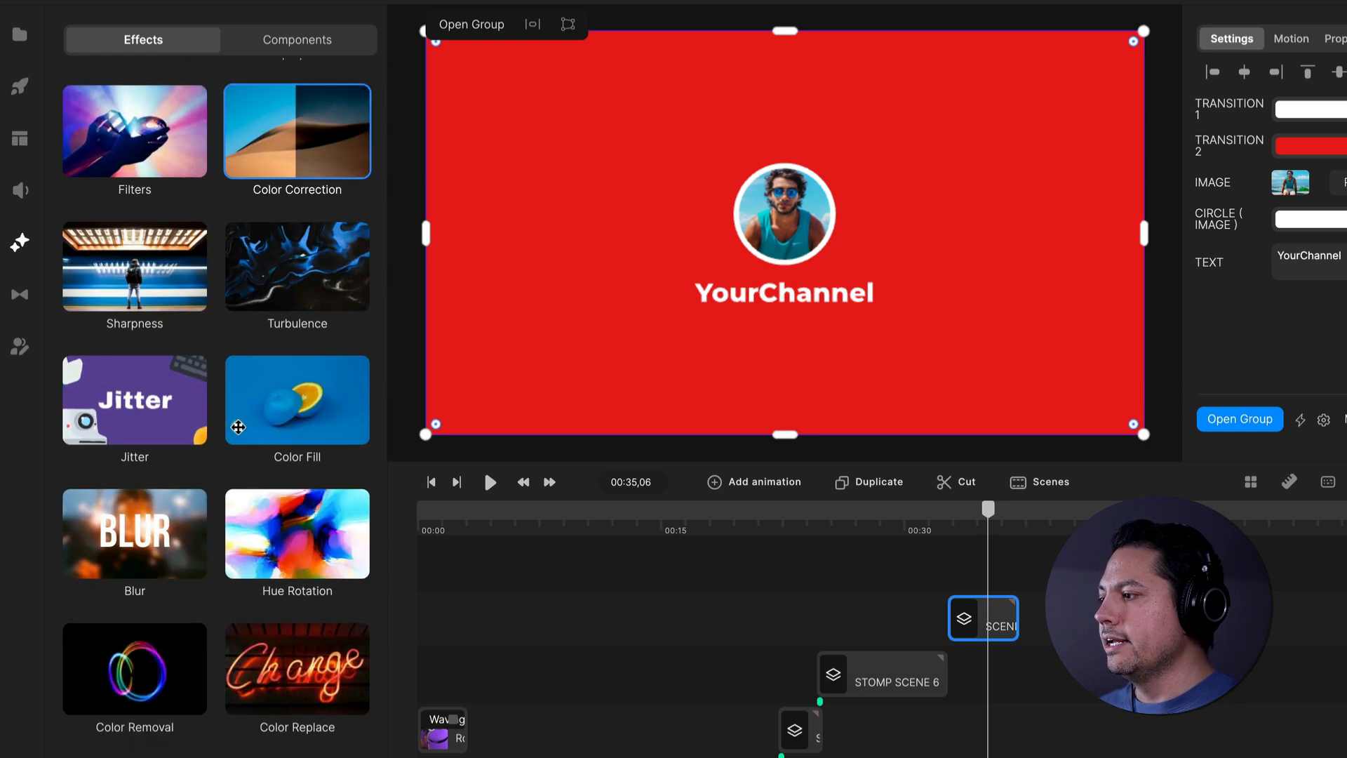
{"action": "scroll", "coordinate": [260, 530], "scroll_direction": "down", "scroll_amount": 5}
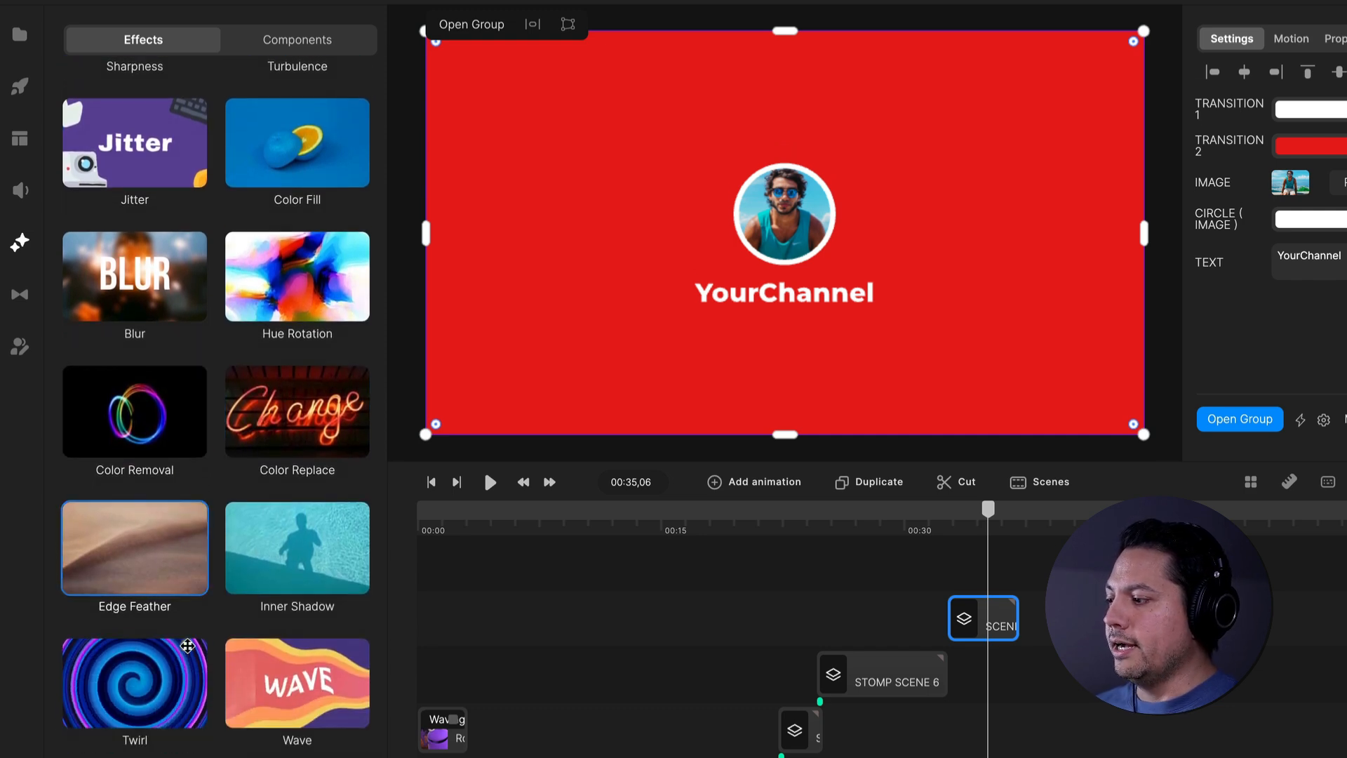
{"action": "scroll", "coordinate": [242, 356], "scroll_direction": "up", "scroll_amount": 10}
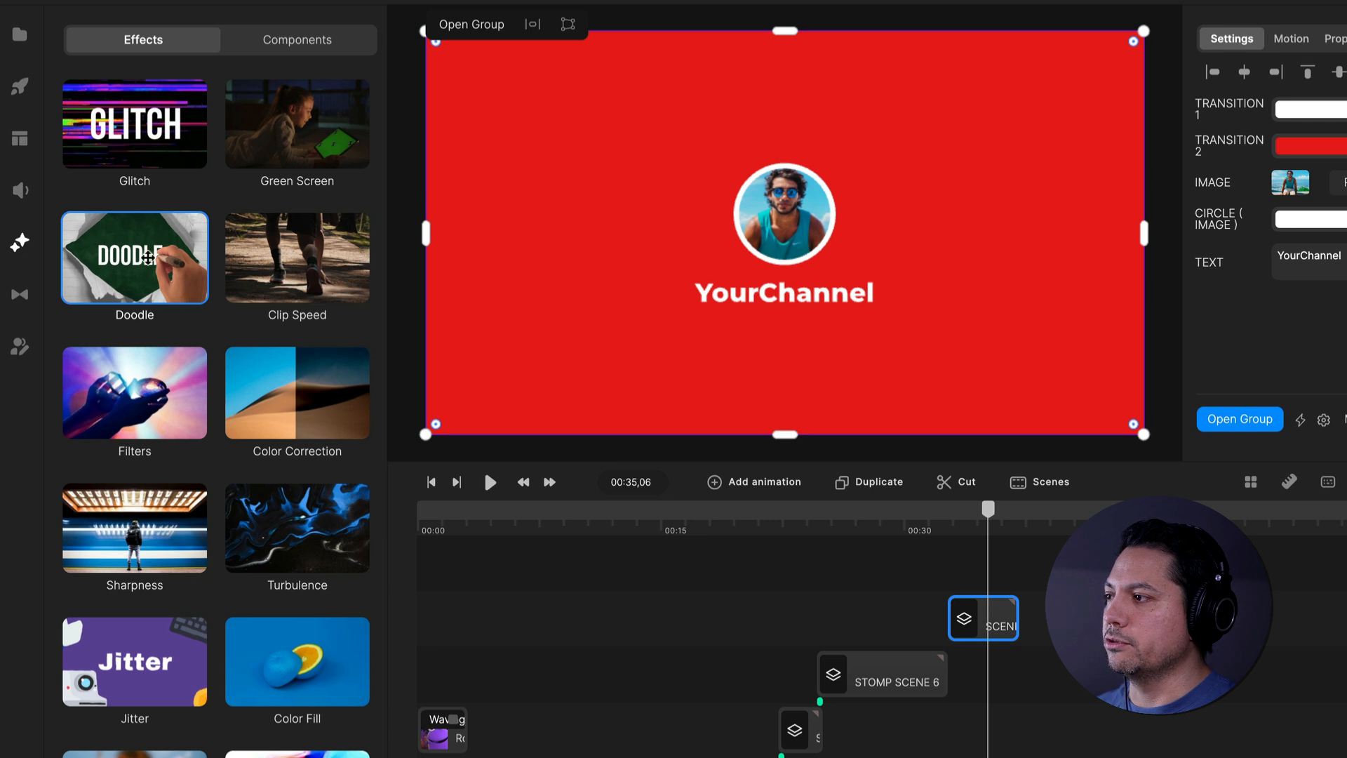
Step: Look through the components library, including Progress Bar, Typewriter, Number Counter and Random Reveal
{"action": "left_click", "coordinate": [282, 40]}
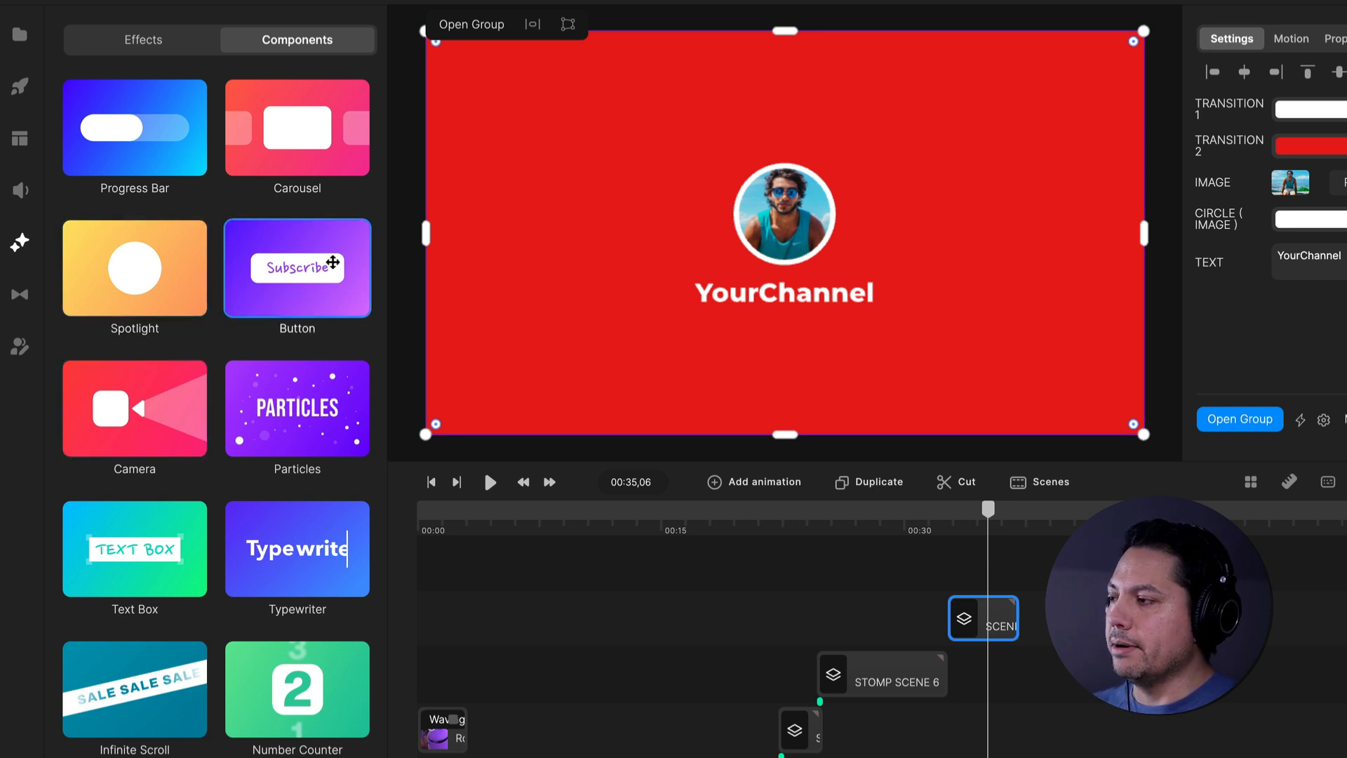
{"action": "scroll", "coordinate": [257, 516], "scroll_direction": "down", "scroll_amount": 3}
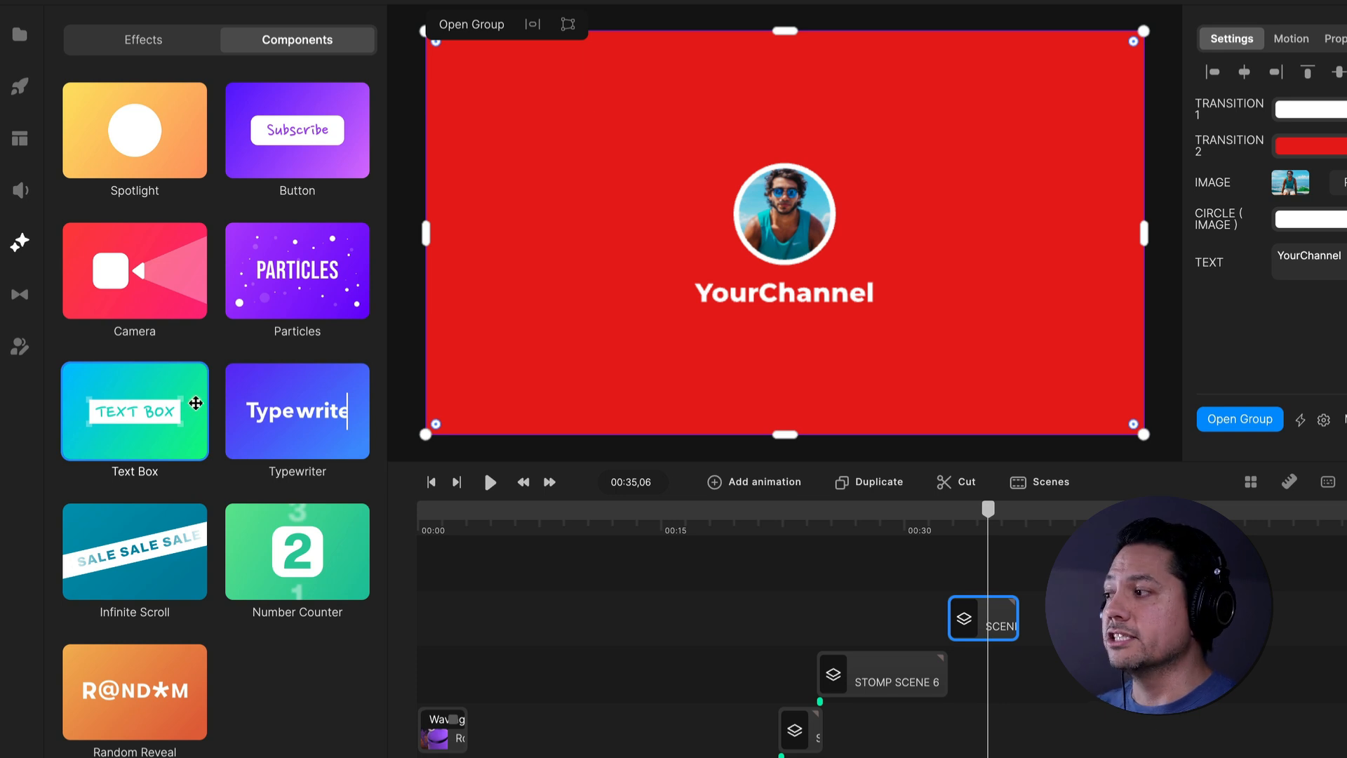
{"action": "scroll", "coordinate": [195, 403], "scroll_direction": "up", "scroll_amount": 3}
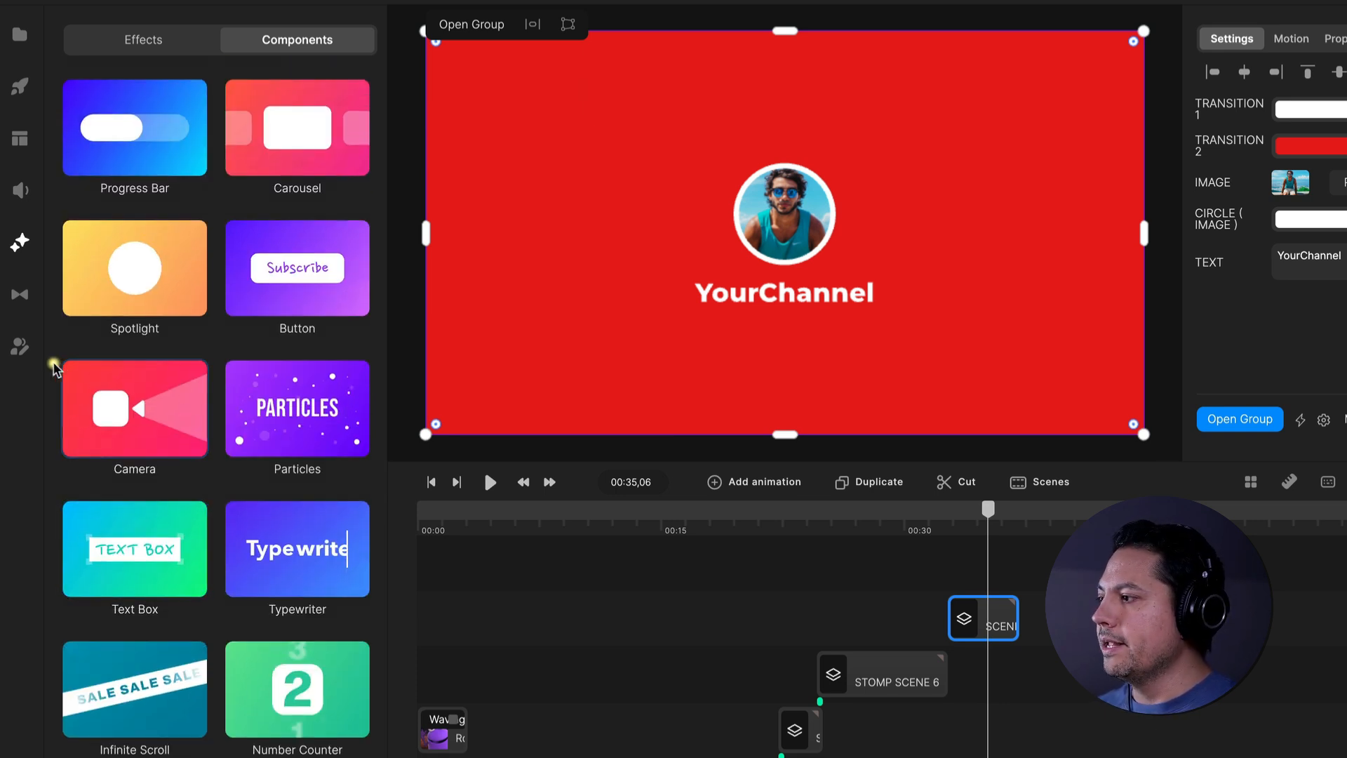
Step: Download the rough brush-stroke wipe with a ragged edge from the transition library and apply it to STOMP SCENE 6
{"action": "left_click", "coordinate": [25, 295]}
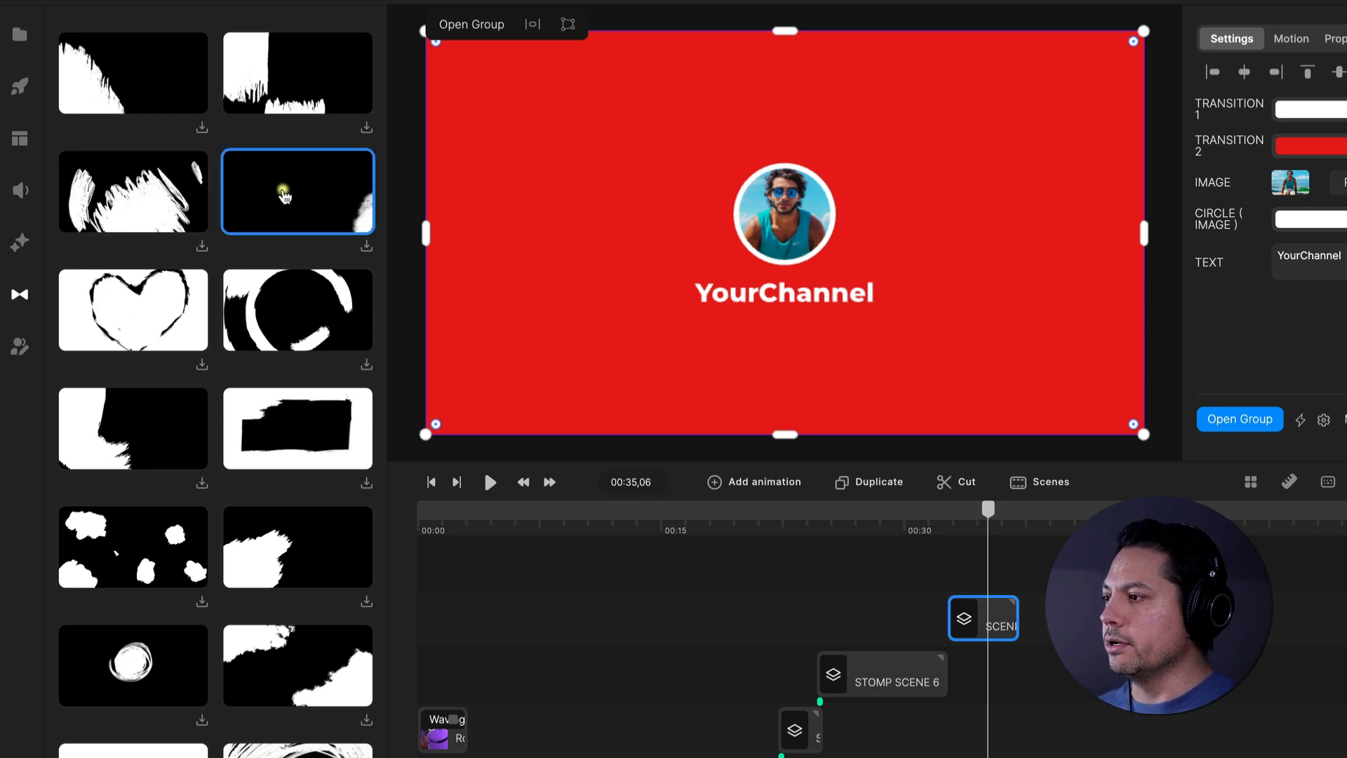
{"action": "scroll", "coordinate": [285, 256], "scroll_direction": "down", "scroll_amount": 2}
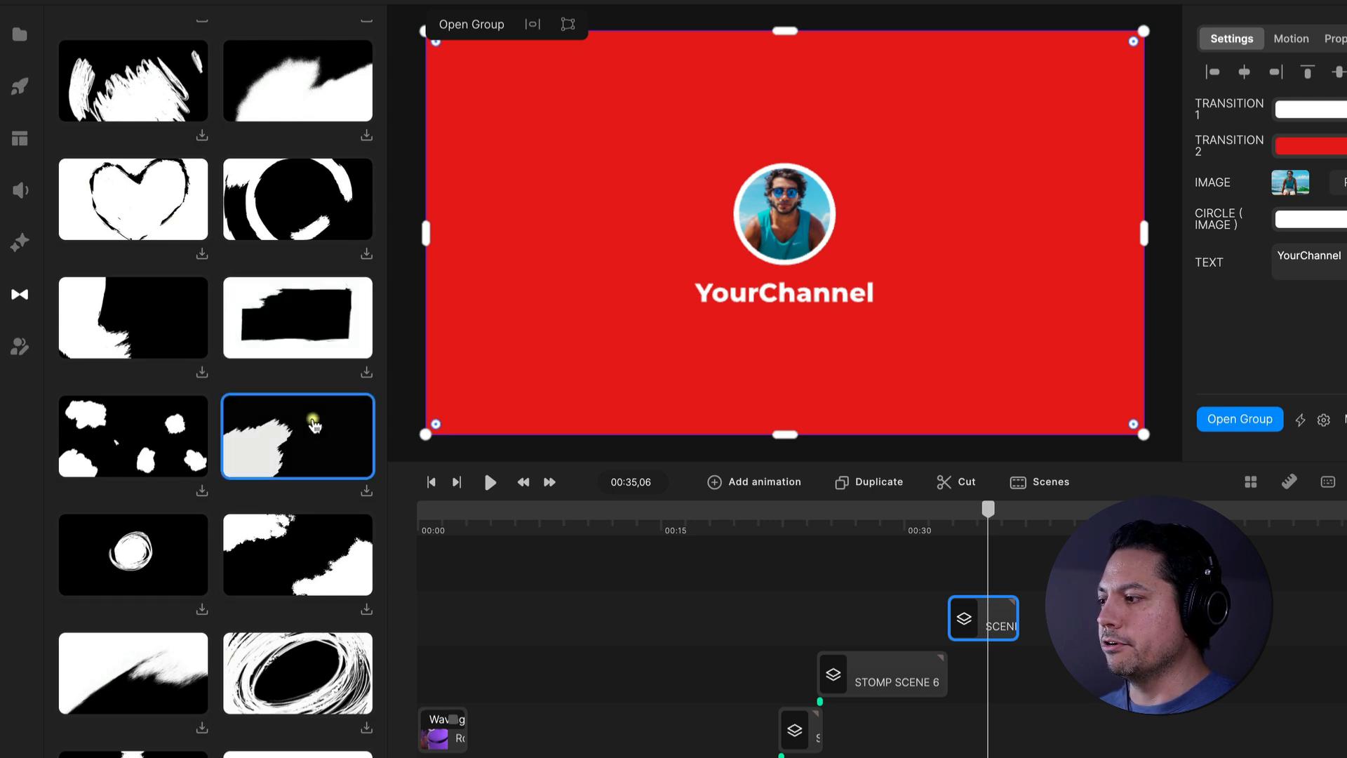
{"action": "left_click", "coordinate": [366, 490]}
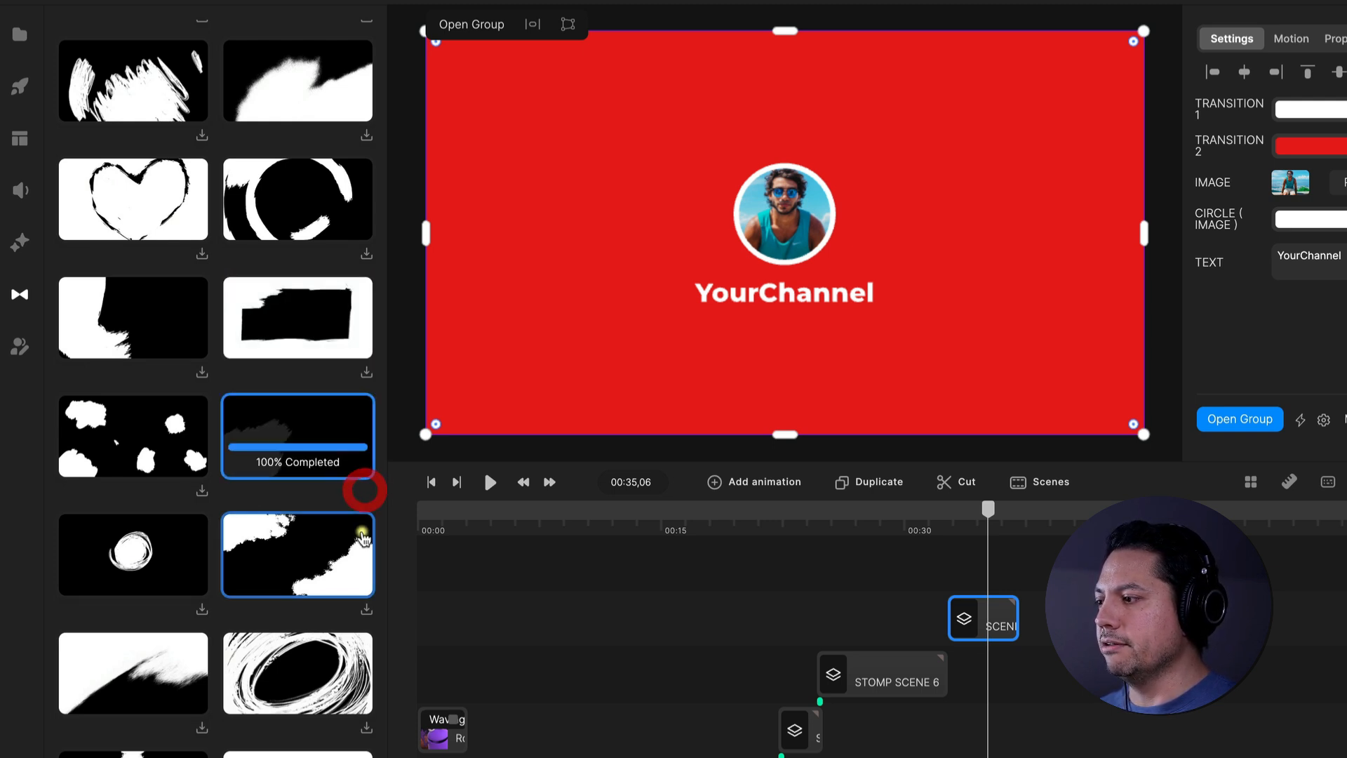
{"action": "left_click", "coordinate": [301, 440]}
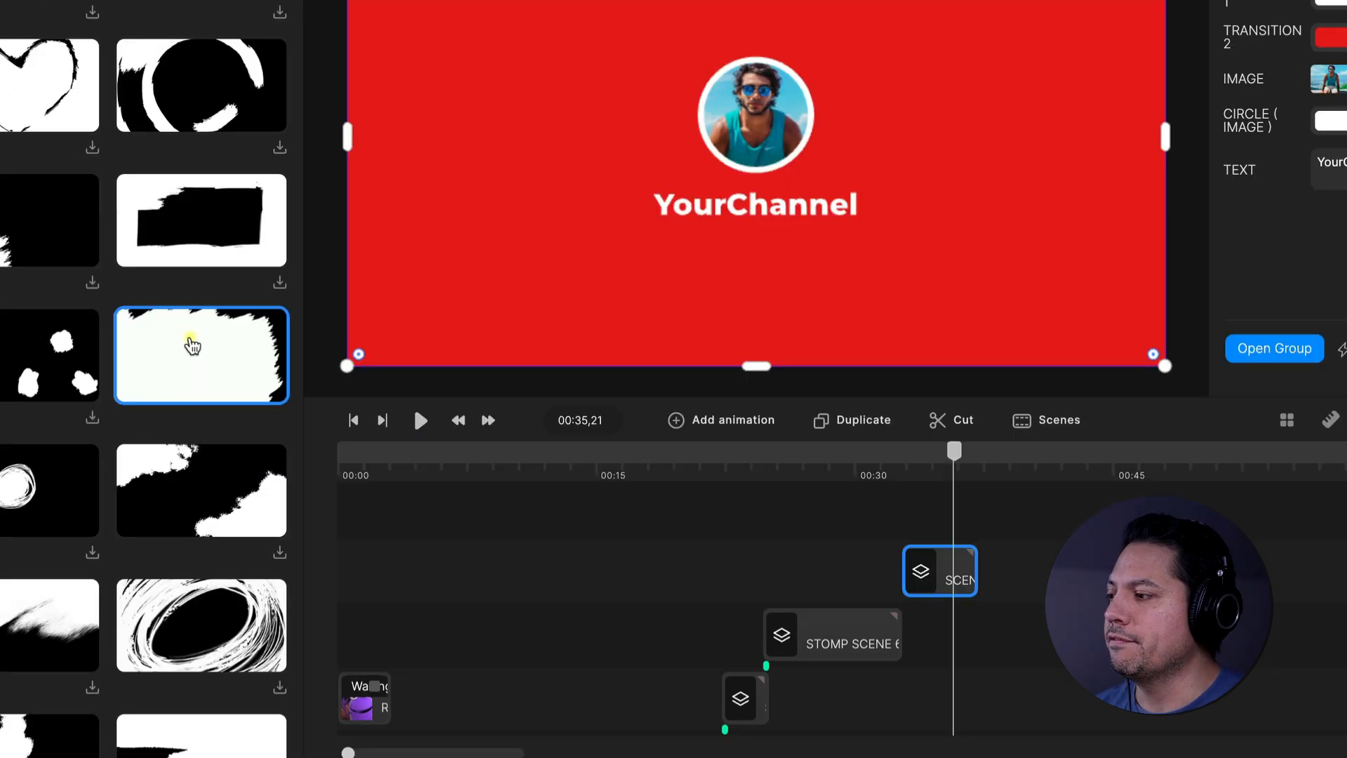
{"action": "left_click_drag", "start_coordinate": [289, 418], "coordinate": [842, 600]}
{"action": "left_click_drag", "start_coordinate": [821, 555], "coordinate": [841, 645]}
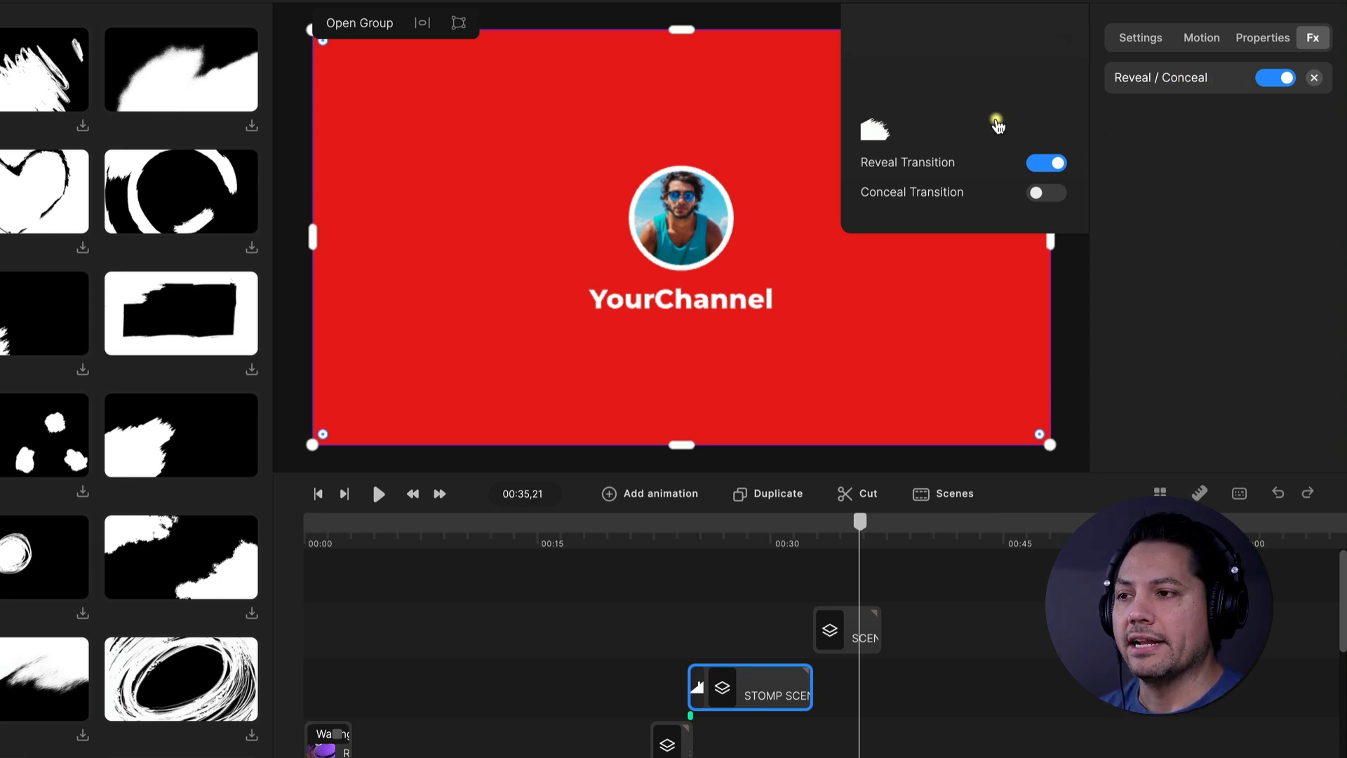
Step: Inspect STOMP SCENE 6's transition at 00:25,15 by switching its Reveal / Conceal effect off and back on
{"action": "mouse_move", "coordinate": [734, 537]}
{"action": "left_mouse_down"}
{"action": "mouse_move", "coordinate": [700, 535]}
{"action": "mouse_move", "coordinate": [948, 531]}
{"action": "left_mouse_up"}
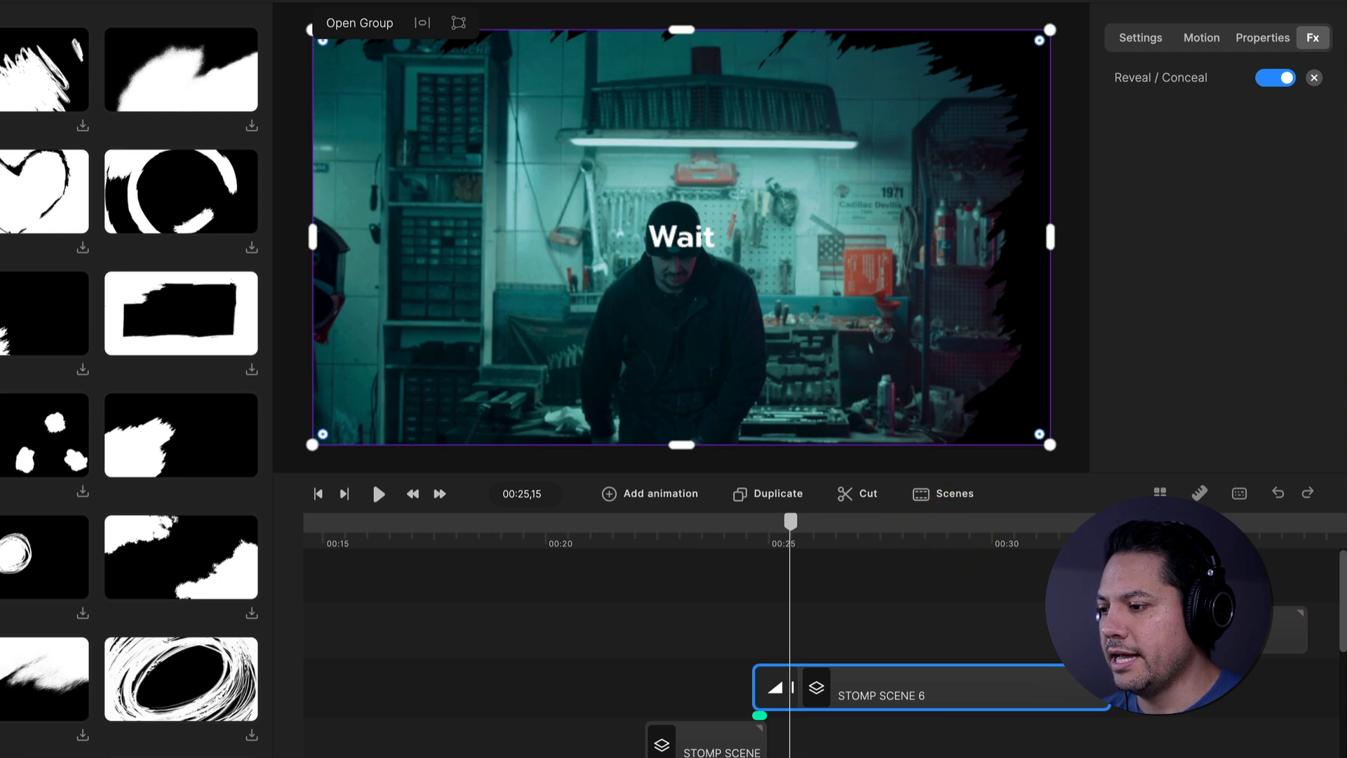
{"action": "mouse_move", "coordinate": [764, 756]}
{"action": "left_mouse_down"}
{"action": "mouse_move", "coordinate": [834, 756]}
{"action": "mouse_move", "coordinate": [793, 757]}
{"action": "left_mouse_up"}
{"action": "left_click", "coordinate": [565, 689]}
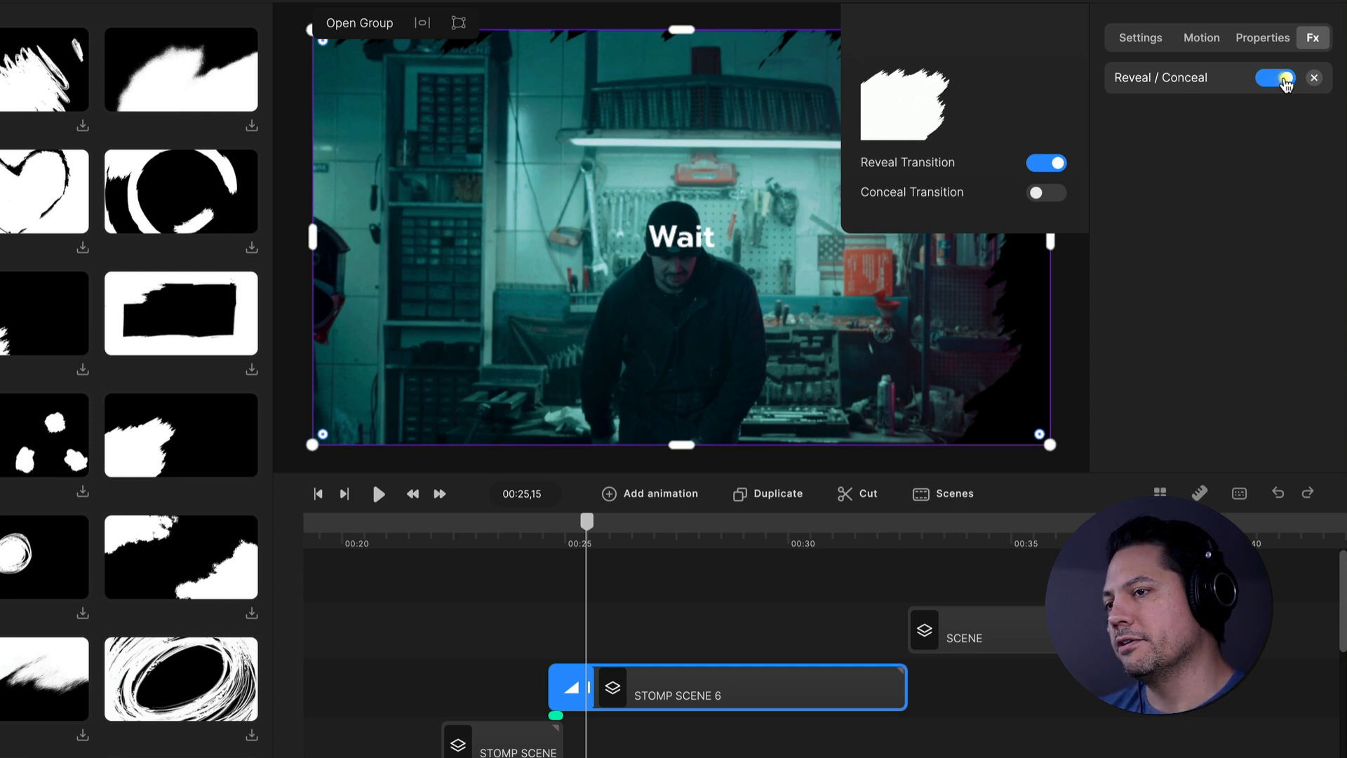
{"action": "left_click", "coordinate": [1284, 81]}
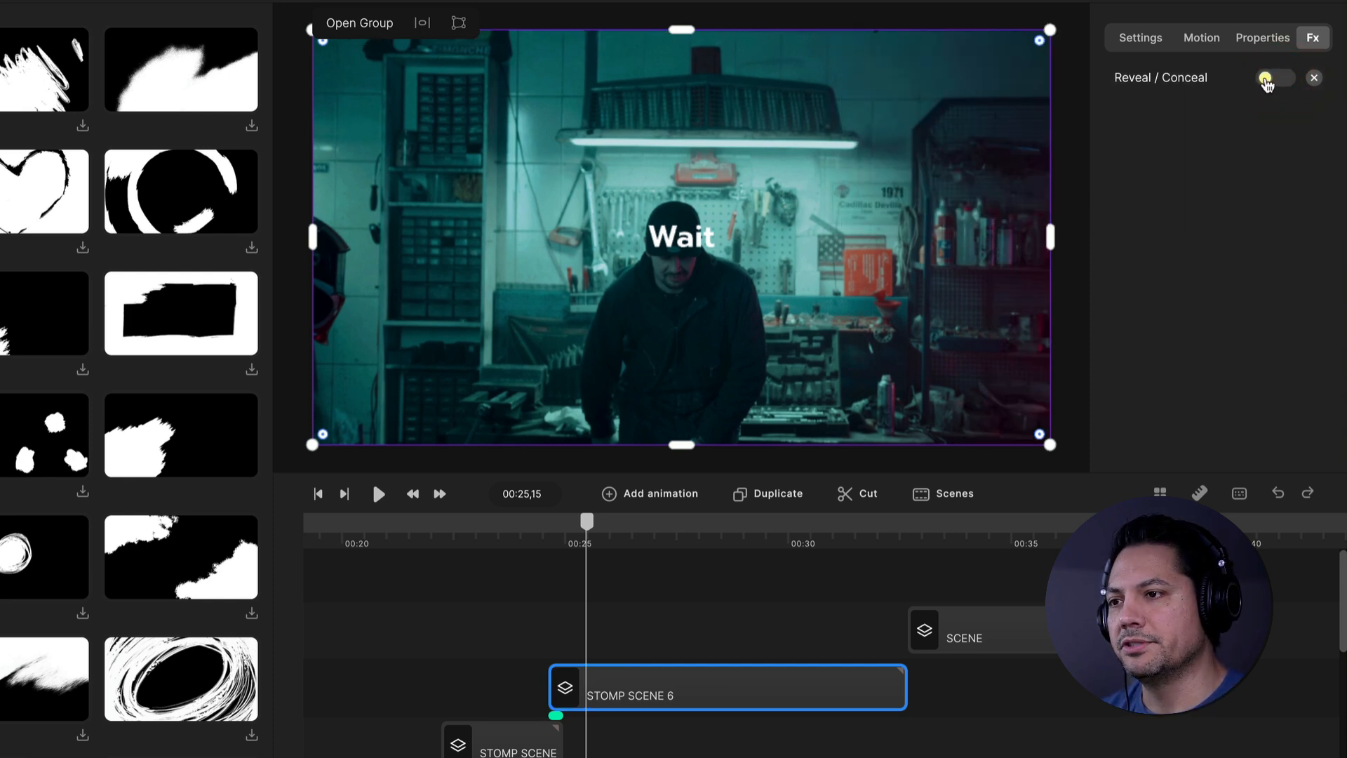
{"action": "left_click", "coordinate": [1267, 80]}
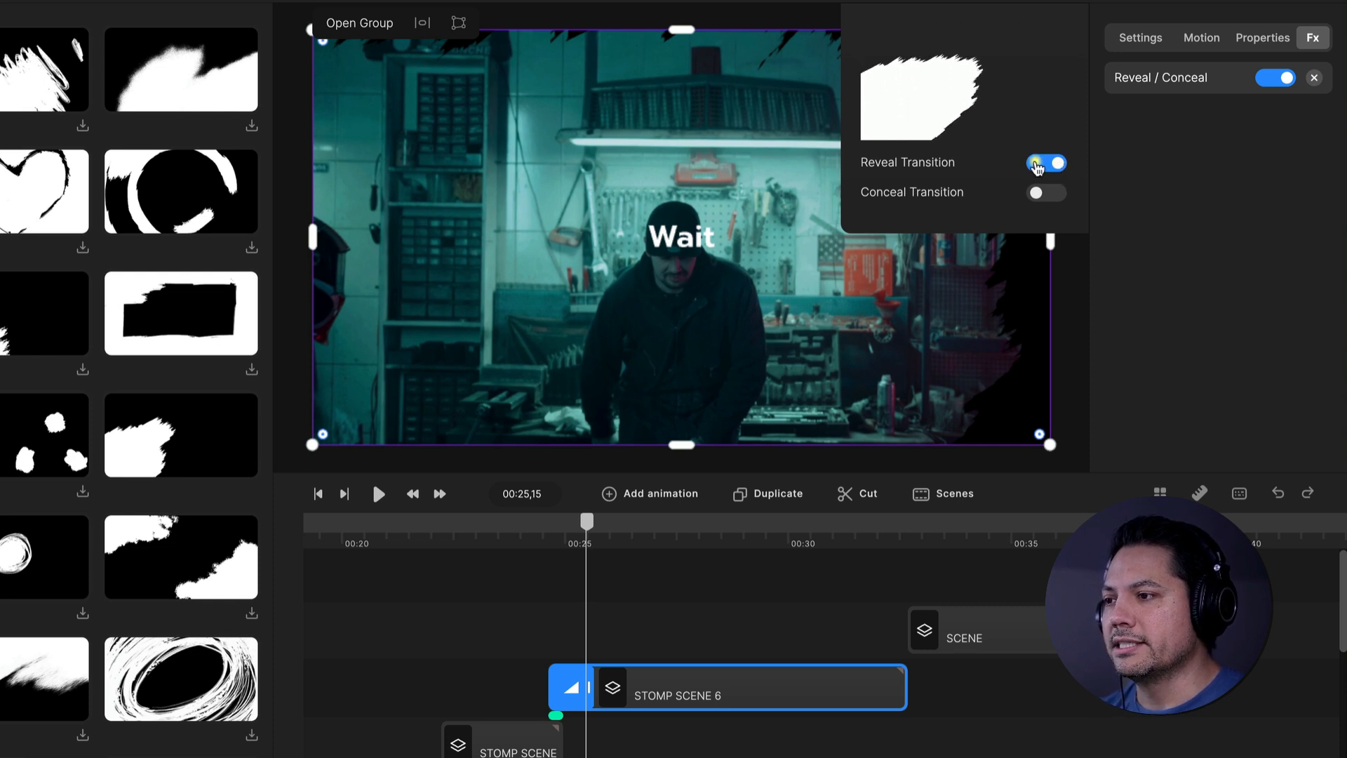
Step: Try the brush transition on STOMP SCENE 6 as a conceal instead of a reveal, and restore the reveal
{"action": "left_click", "coordinate": [1054, 165]}
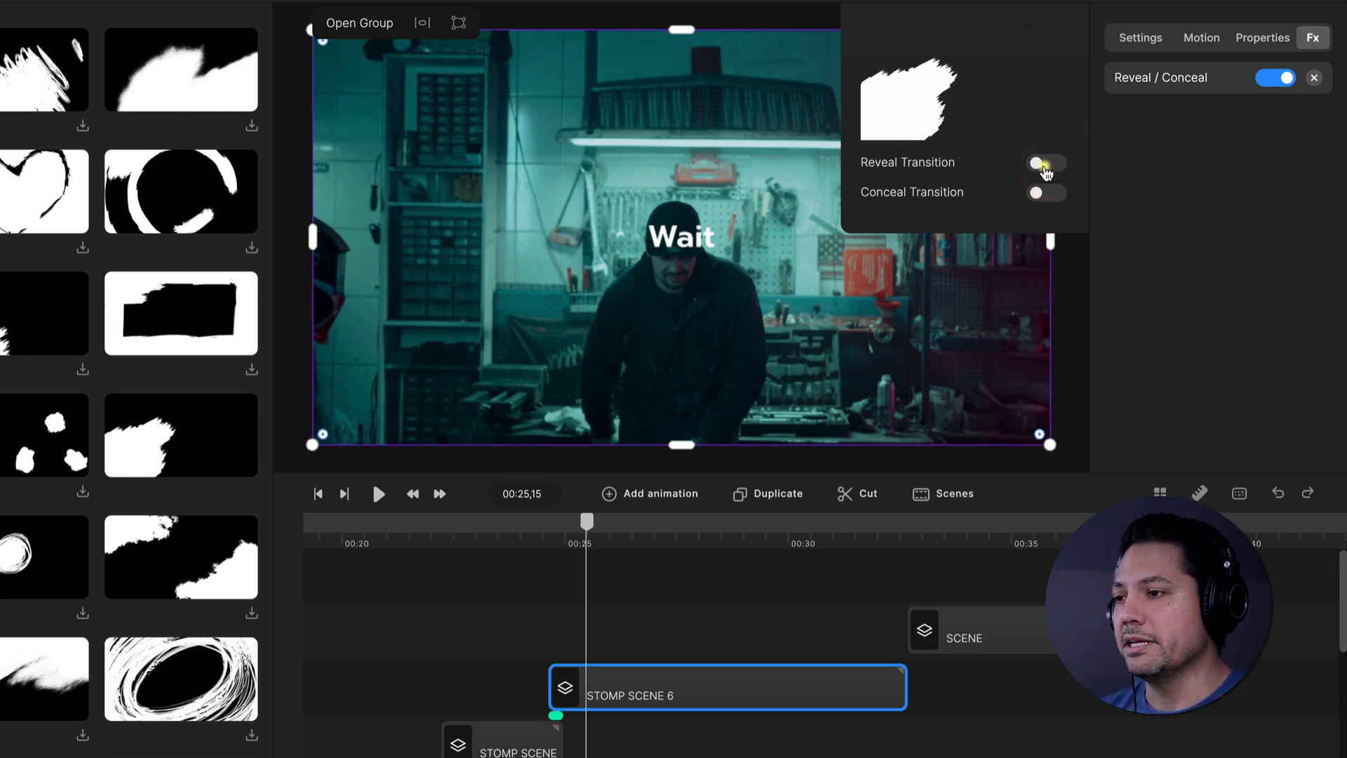
{"action": "left_click", "coordinate": [1043, 192]}
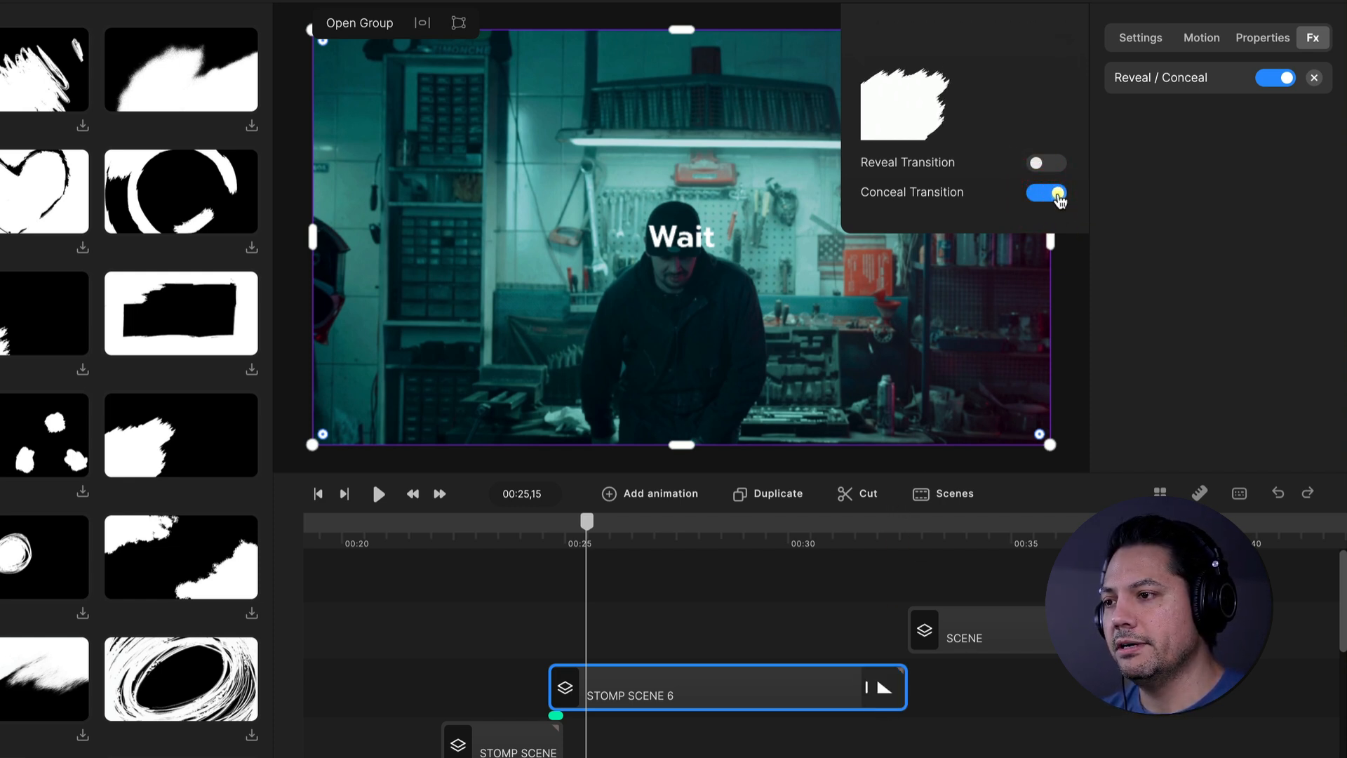
{"action": "left_click", "coordinate": [1054, 196]}
{"action": "left_click", "coordinate": [1039, 164]}
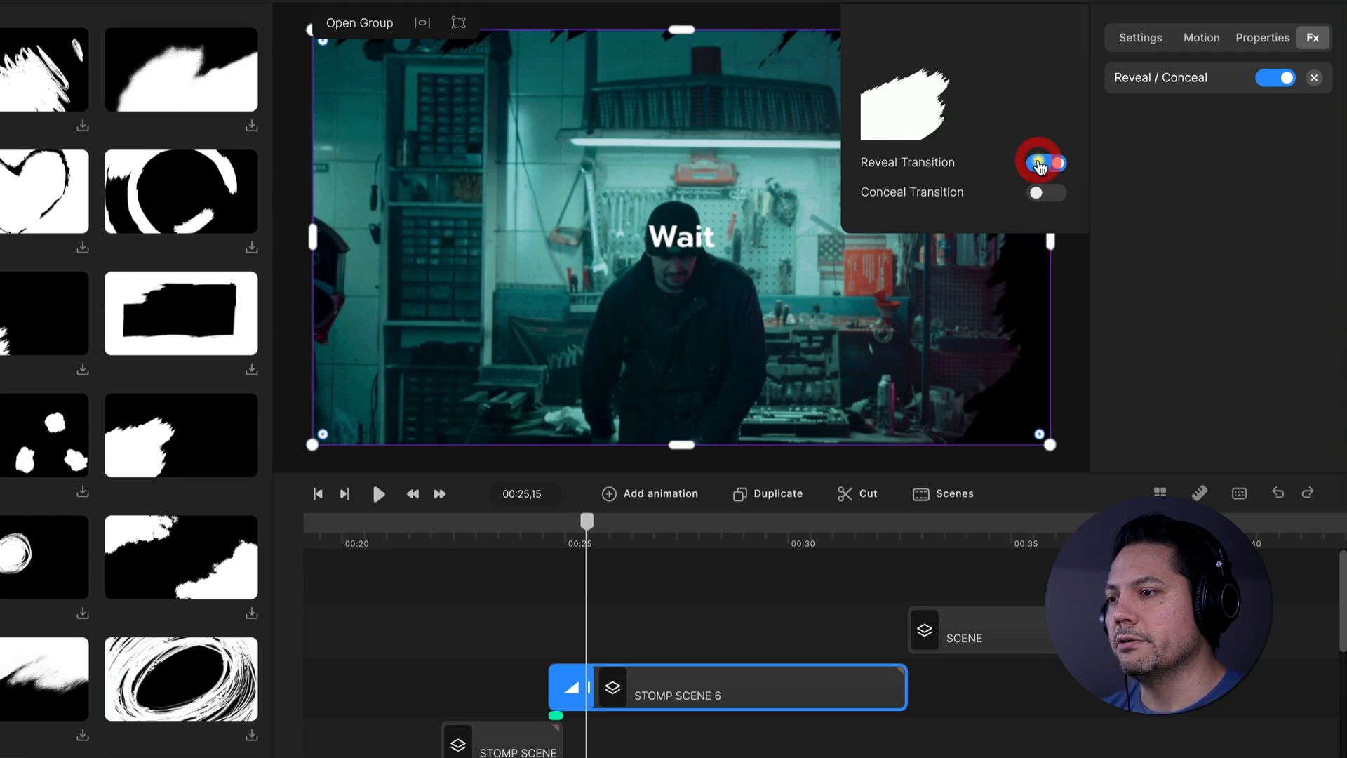
Step: Deselect STOMP SCENE 6 and preview its reveal transition by scrubbing the playhead to 00:26,05
{"action": "left_click", "coordinate": [708, 581]}
{"action": "left_click", "coordinate": [548, 520]}
{"action": "left_click_drag", "start_coordinate": [548, 521], "coordinate": [617, 517]}
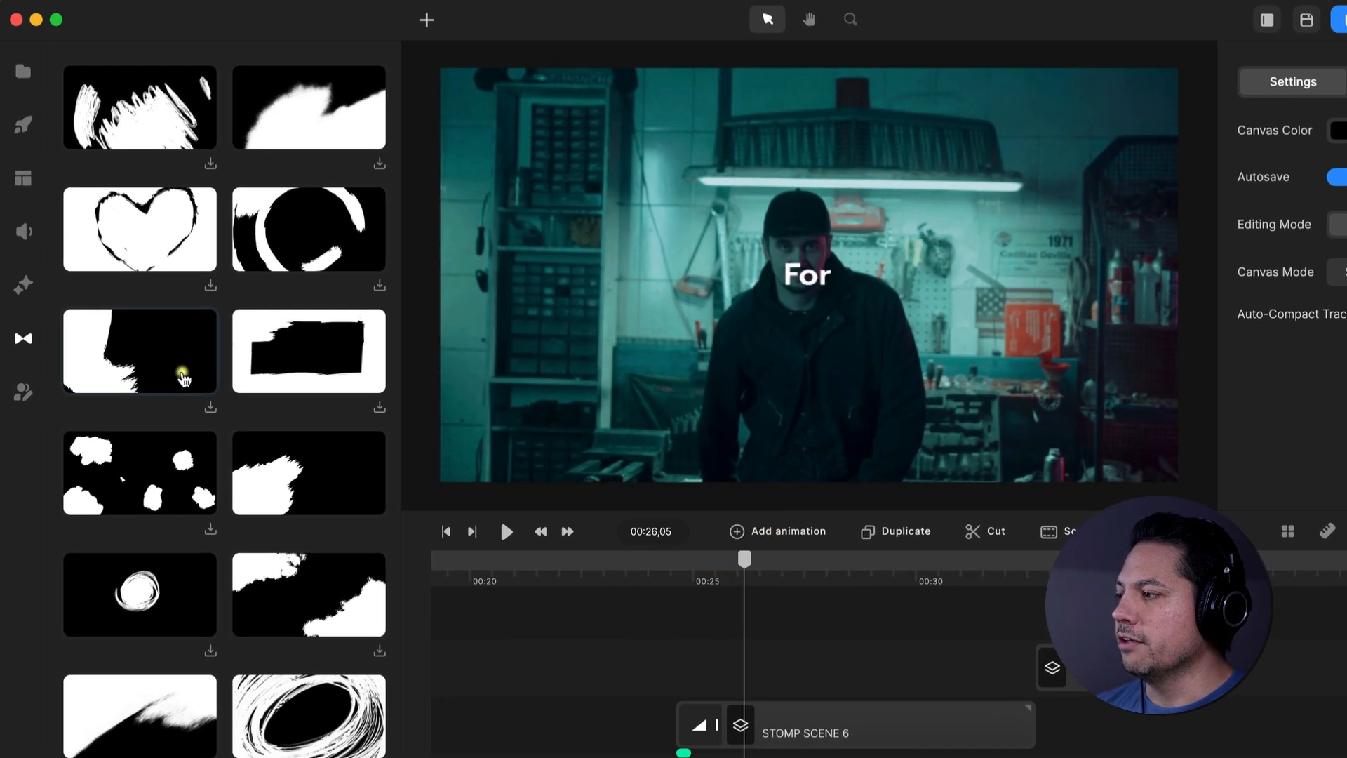
Step: Add the Tom character from the character library to the timeline near 00:15 and set the playhead to 00:16,20
{"action": "scroll", "coordinate": [221, 460], "scroll_direction": "down", "scroll_amount": 5}
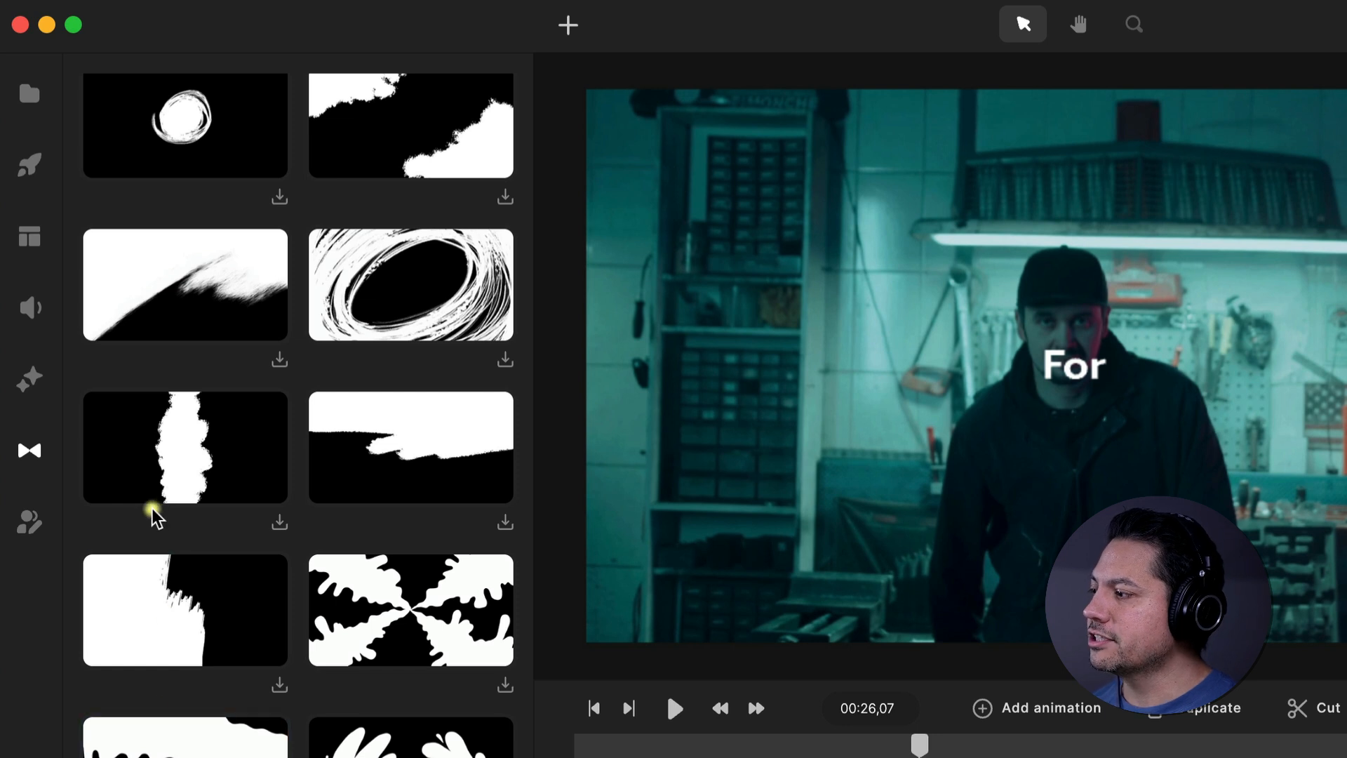
{"action": "left_click", "coordinate": [29, 523]}
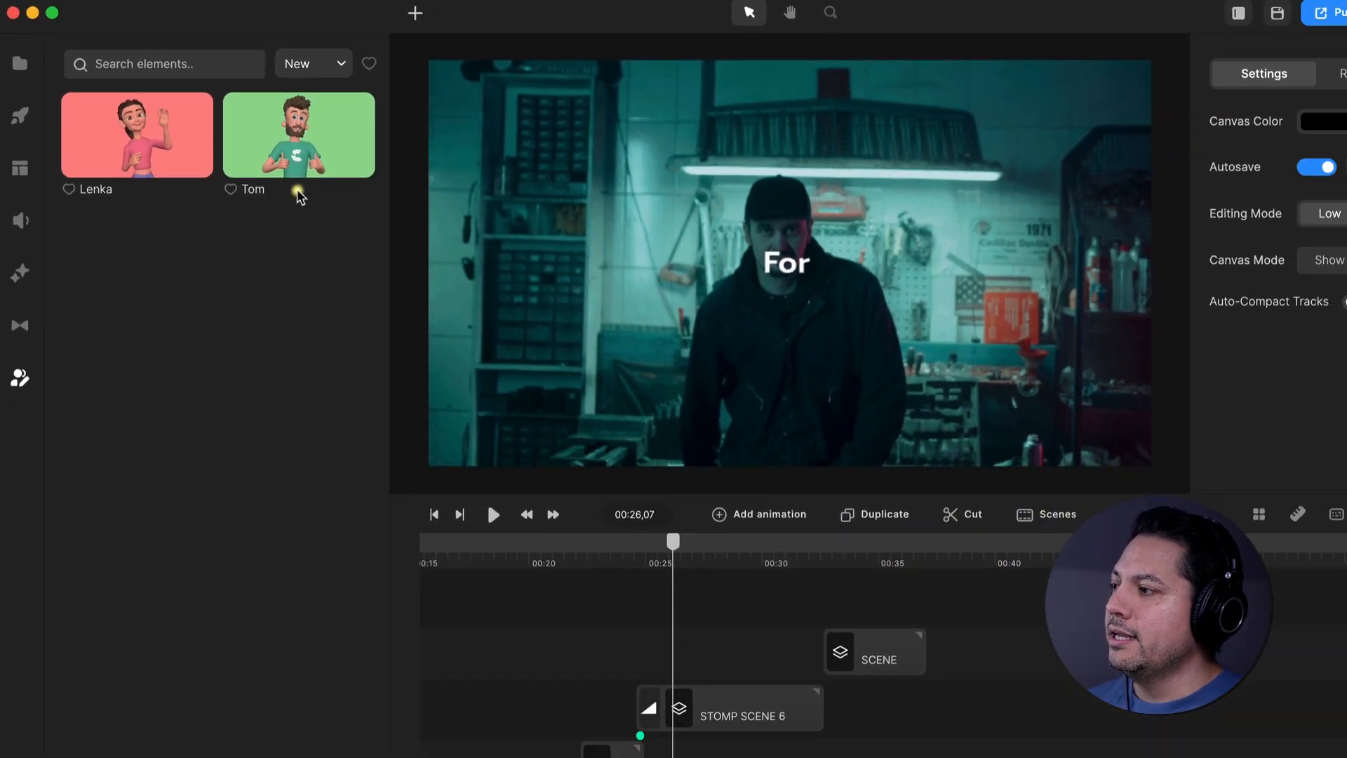
{"action": "left_click_drag", "start_coordinate": [409, 237], "coordinate": [603, 592]}
{"action": "left_click_drag", "start_coordinate": [442, 431], "coordinate": [476, 660]}
{"action": "left_click", "coordinate": [451, 560]}
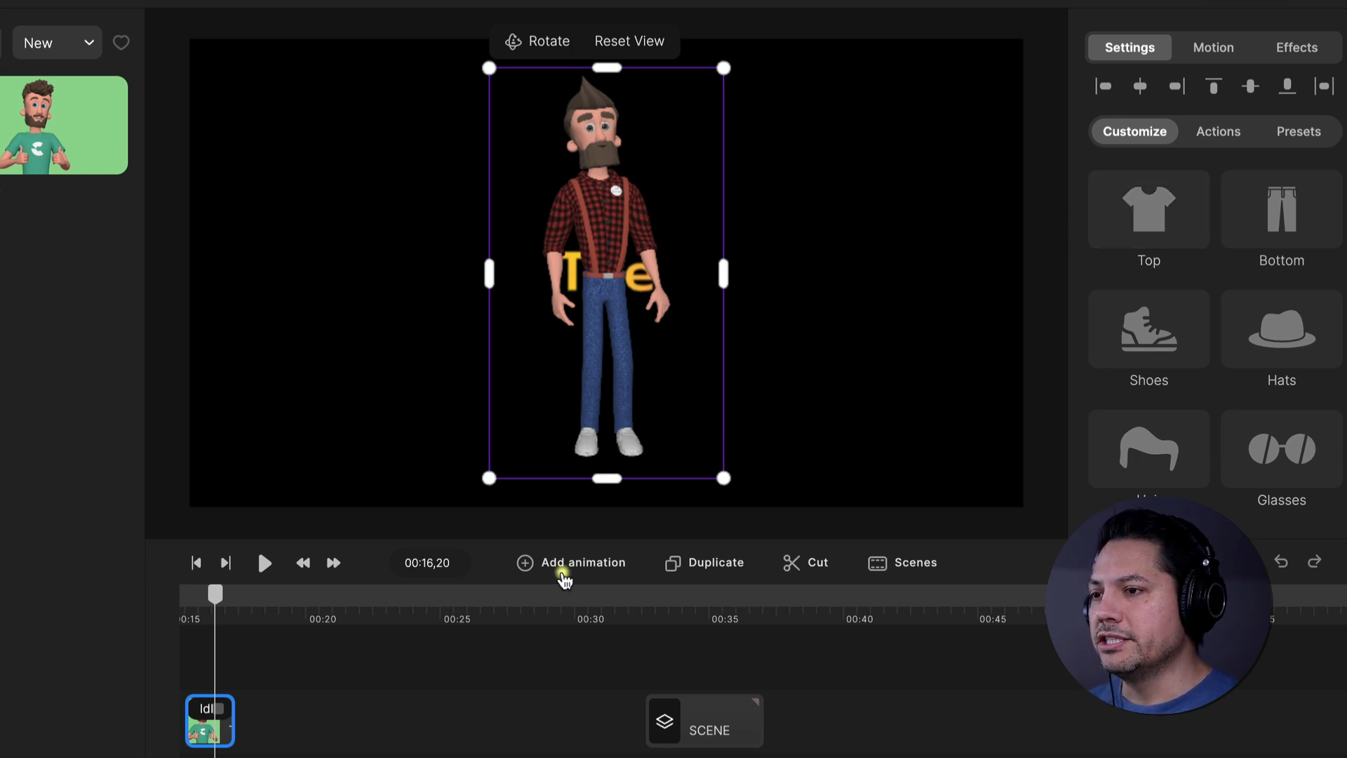
Step: Look through Tom's available actions and return to his customization options
{"action": "left_click", "coordinate": [1214, 134]}
{"action": "scroll", "coordinate": [1188, 288], "scroll_direction": "down", "scroll_amount": 1}
{"action": "scroll", "coordinate": [1191, 298], "scroll_direction": "up", "scroll_amount": 1}
{"action": "left_click", "coordinate": [1132, 133]}
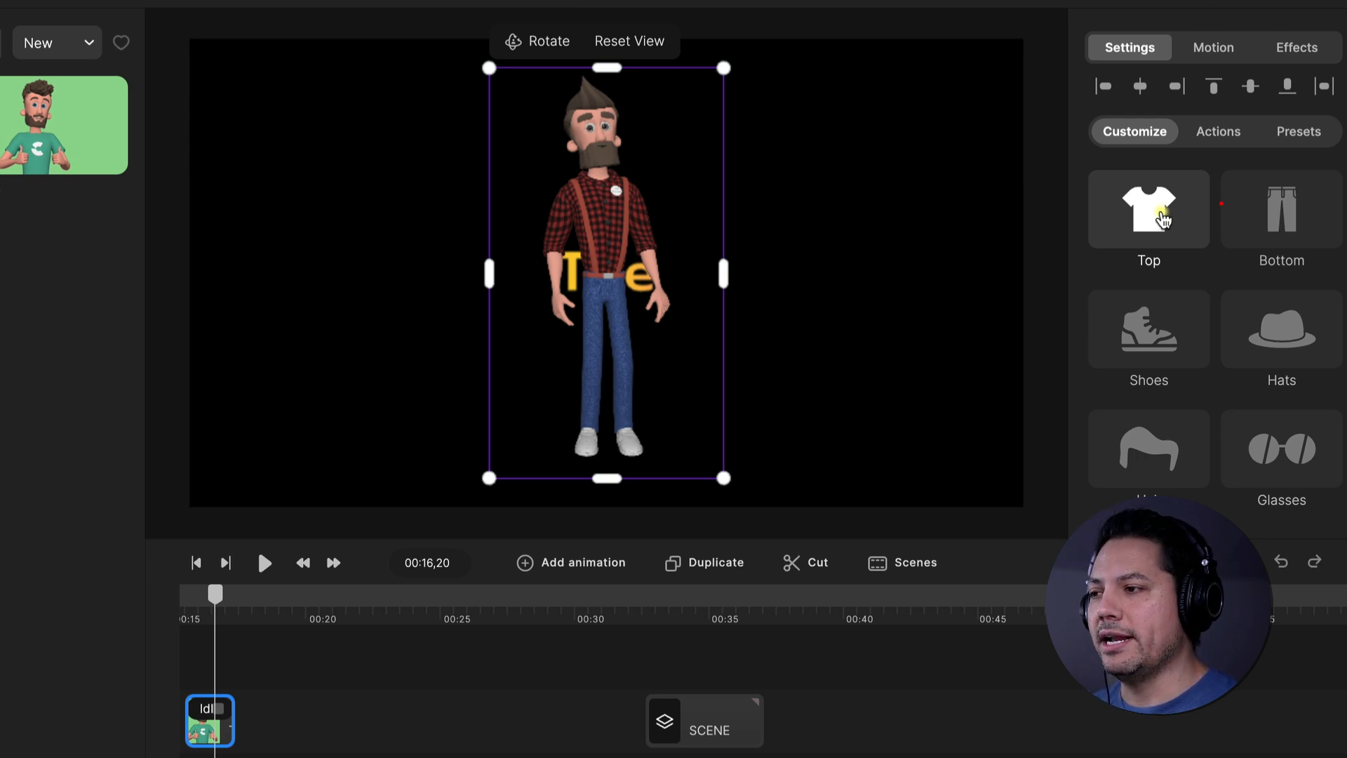
Step: Dress Tom in the Shirt Sleeves Up top and the Beach Shorts bottom
{"action": "left_click", "coordinate": [1163, 220]}
{"action": "left_click", "coordinate": [845, 393]}
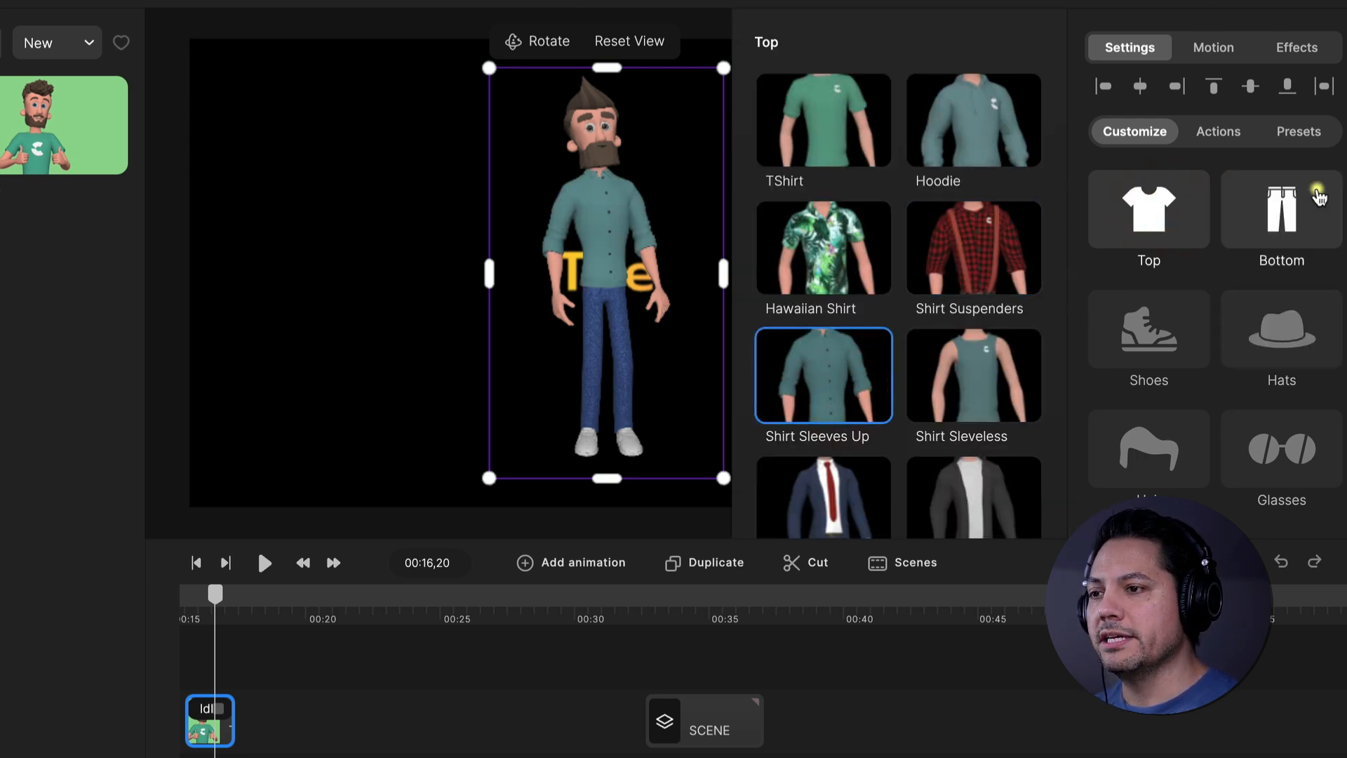
{"action": "left_click", "coordinate": [1317, 200]}
{"action": "scroll", "coordinate": [917, 463], "scroll_direction": "down", "scroll_amount": 2}
{"action": "left_click", "coordinate": [981, 346]}
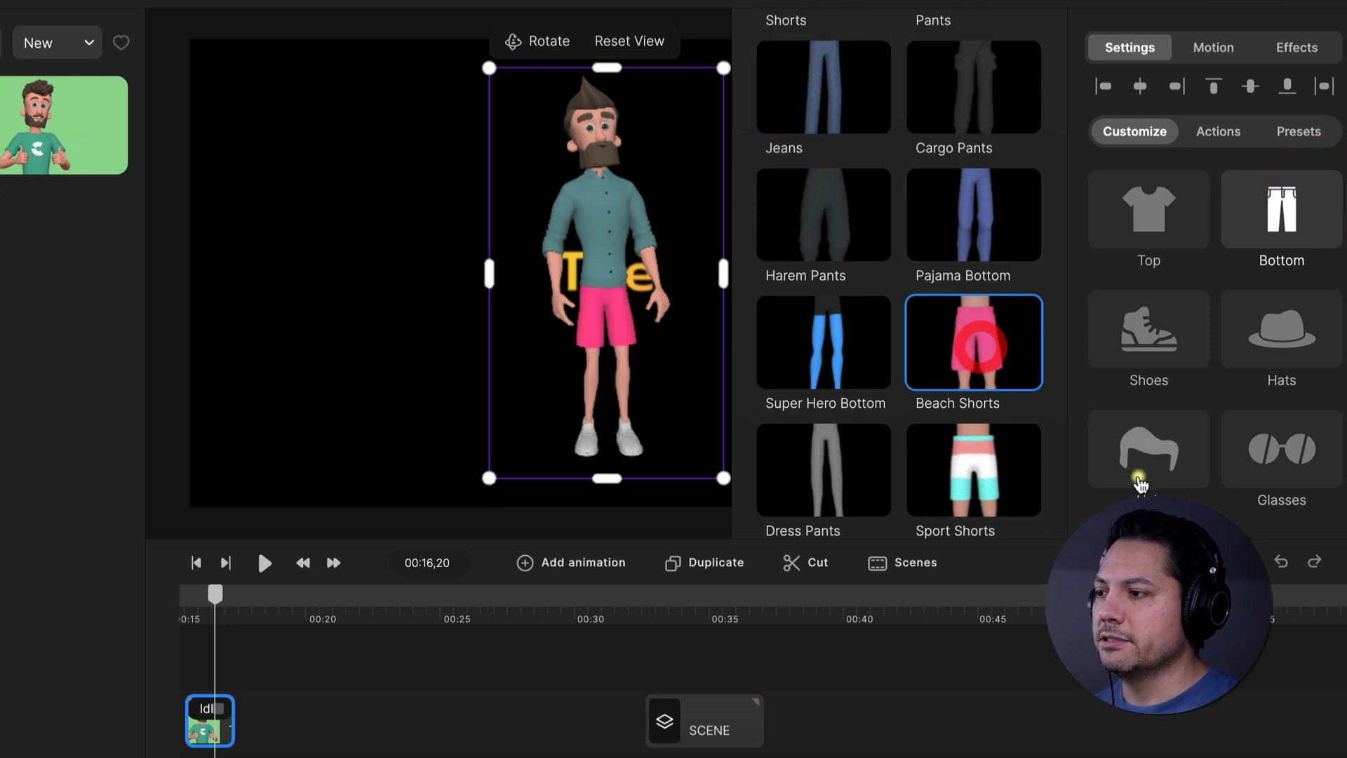
Step: Give Tom the Tennis shoes and the Visor hat
{"action": "left_click", "coordinate": [1149, 330]}
{"action": "left_click", "coordinate": [798, 219]}
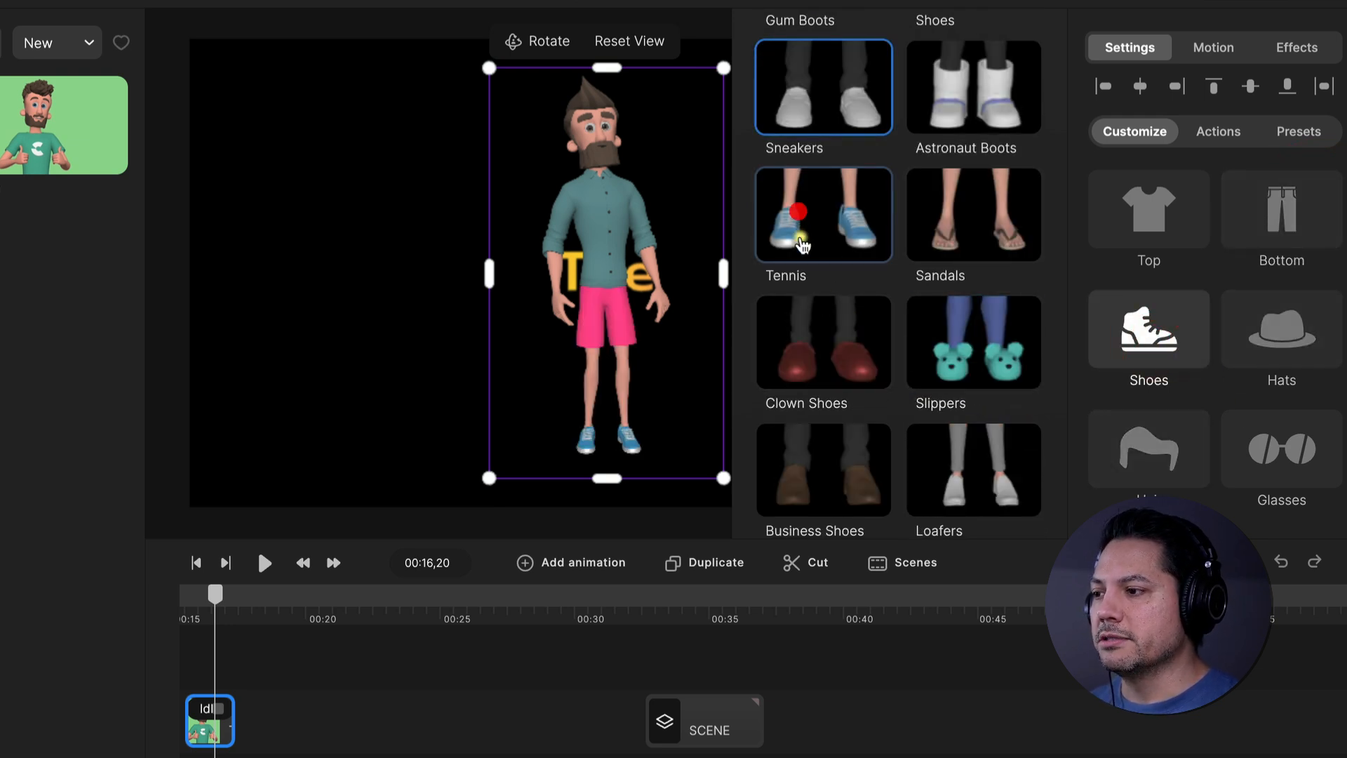
{"action": "left_click", "coordinate": [1282, 330]}
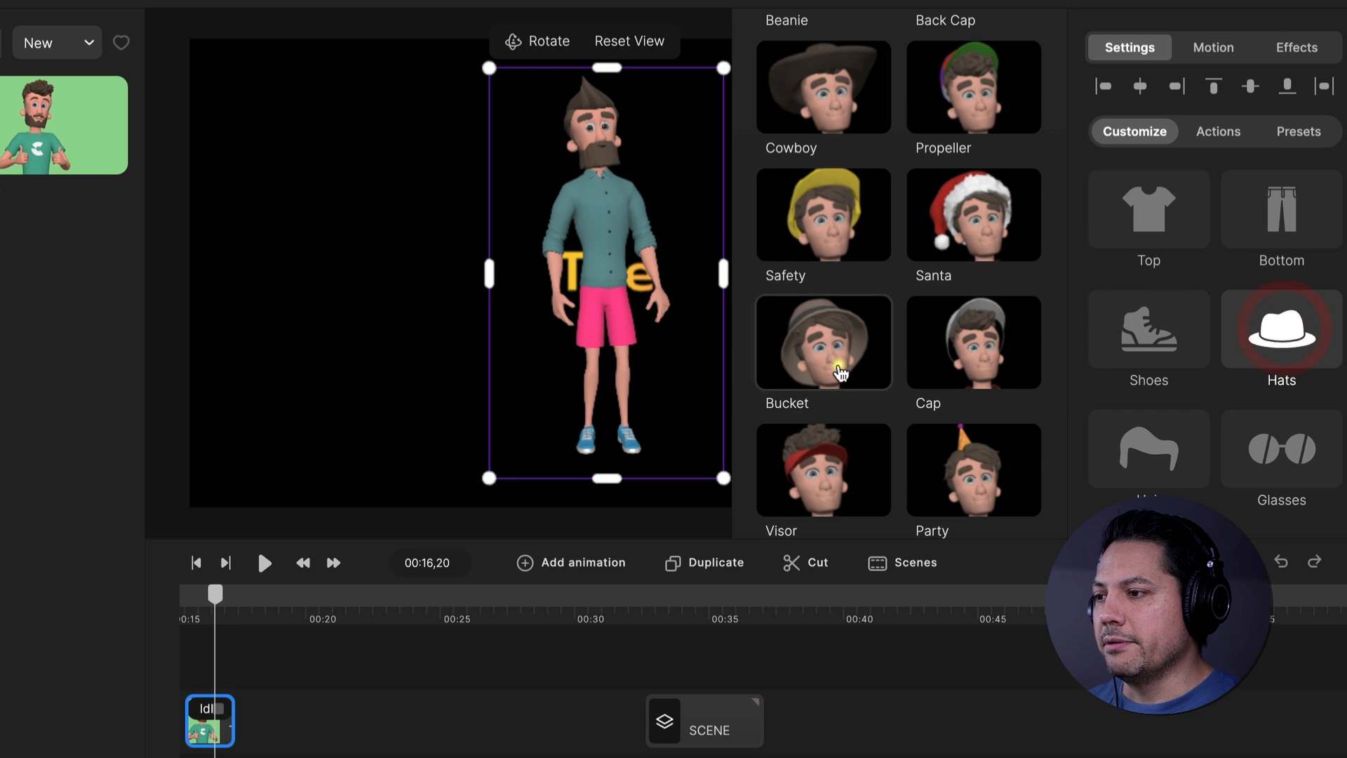
{"action": "scroll", "coordinate": [845, 373], "scroll_direction": "down", "scroll_amount": 1}
{"action": "left_click", "coordinate": [839, 456]}
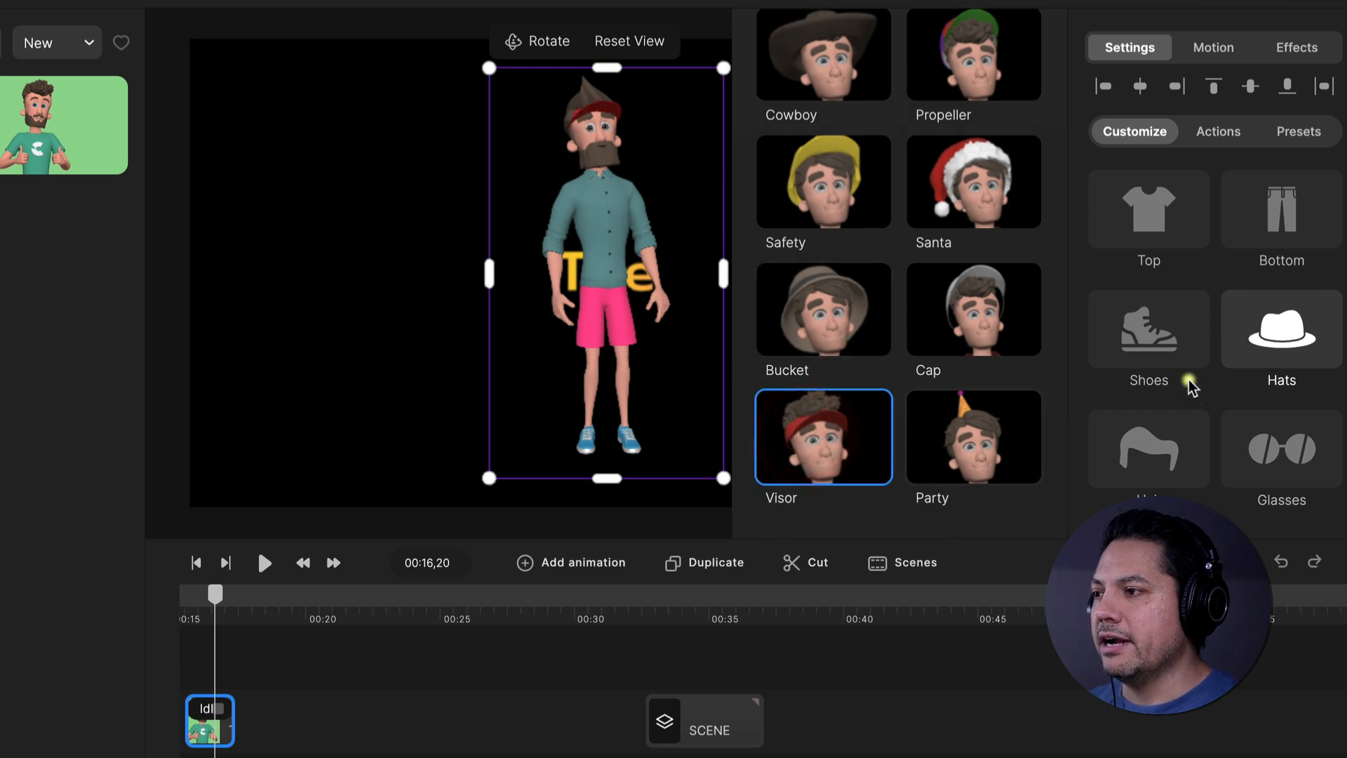
Step: Check Tom's hair styles and put the 3D glasses on him
{"action": "scroll", "coordinate": [1165, 351], "scroll_direction": "down", "scroll_amount": 1}
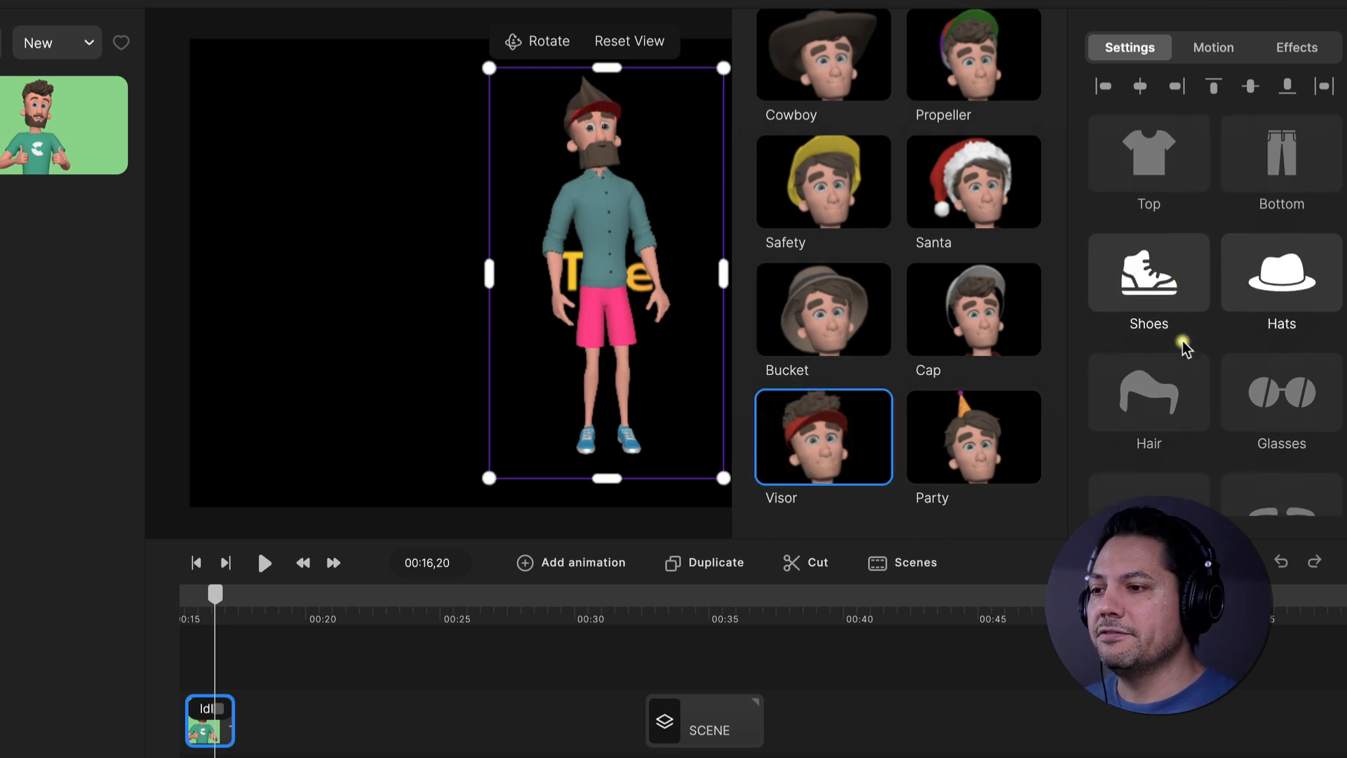
{"action": "left_click", "coordinate": [1170, 372]}
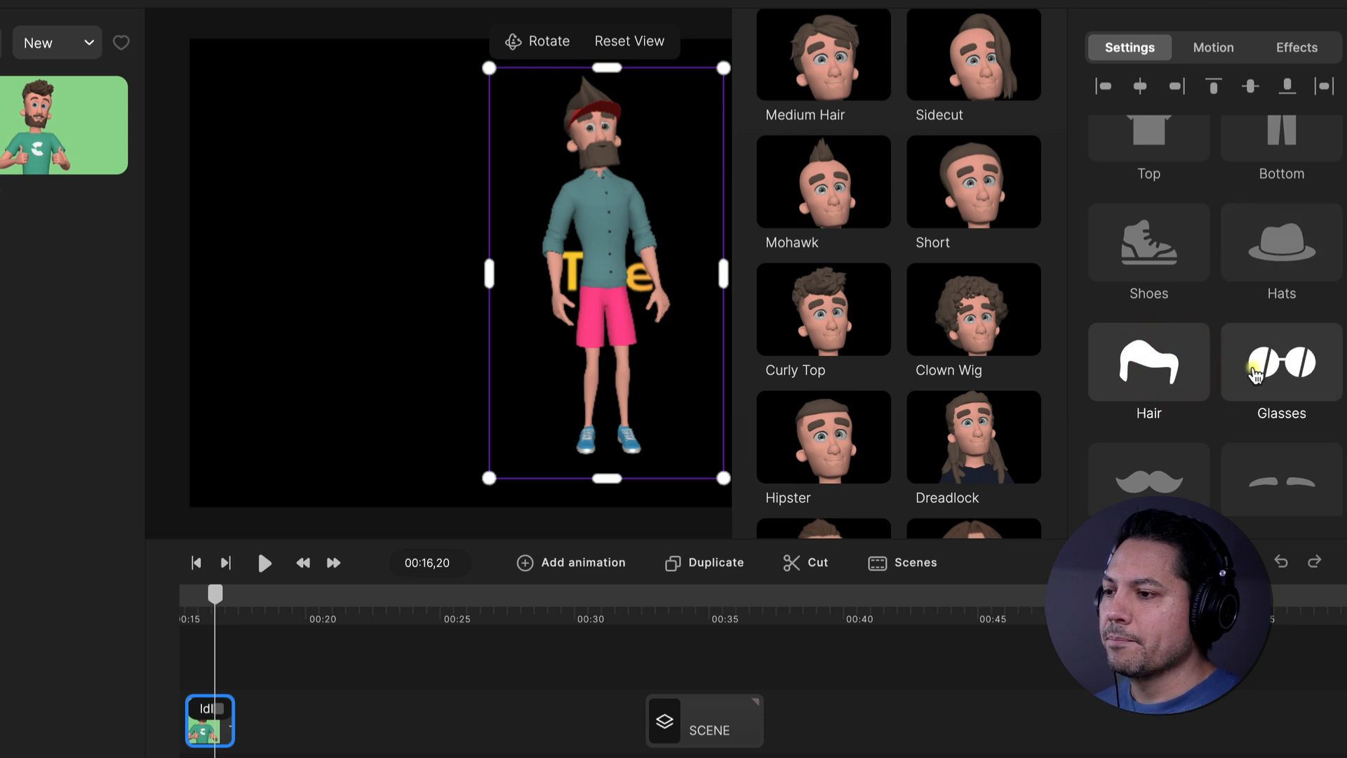
{"action": "left_click", "coordinate": [1256, 371]}
{"action": "left_click", "coordinate": [1000, 311]}
Step: Review Tom's accessories and the color settings for his skin, hair, eyes, clothes and shoes, and deselect him
{"action": "scroll", "coordinate": [1219, 300], "scroll_direction": "down", "scroll_amount": 1}
{"action": "scroll", "coordinate": [1218, 300], "scroll_direction": "down", "scroll_amount": 3}
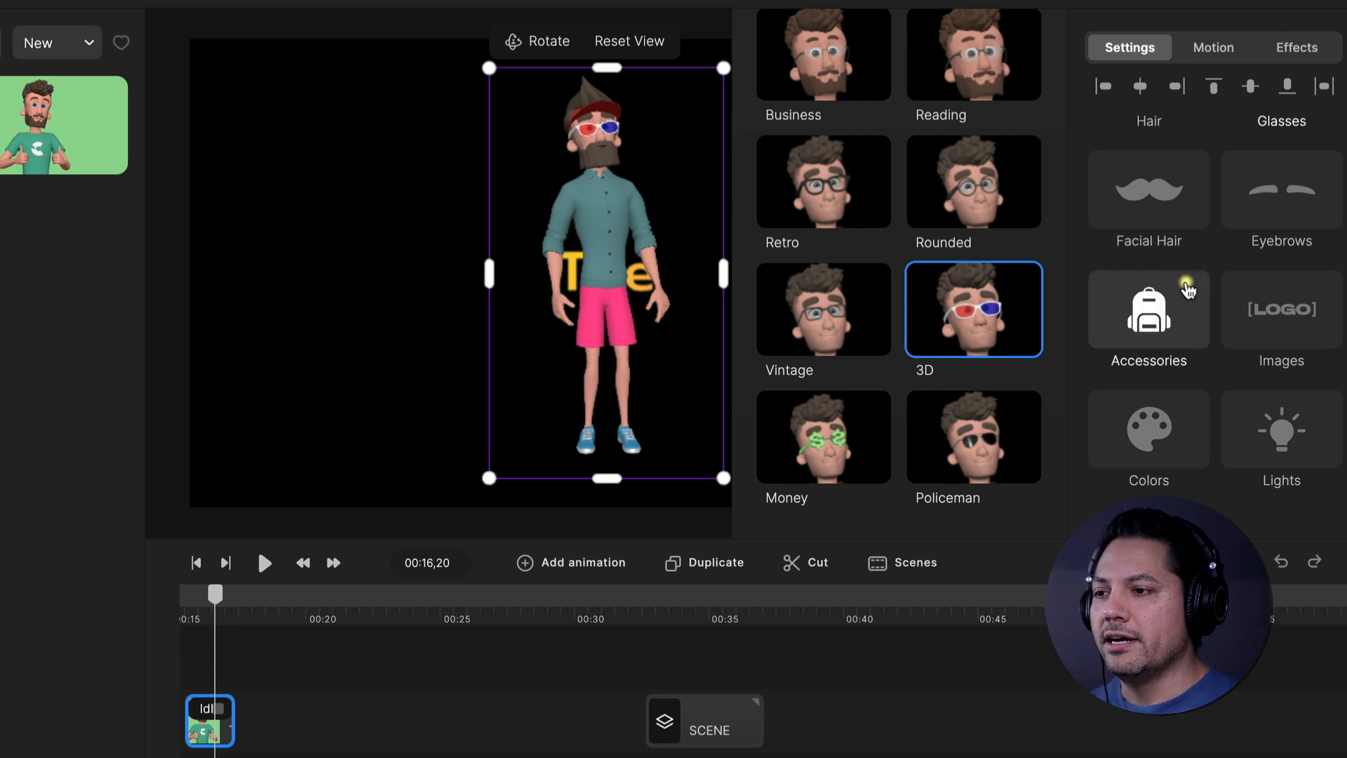
{"action": "left_click", "coordinate": [1185, 282]}
{"action": "left_click", "coordinate": [1184, 430]}
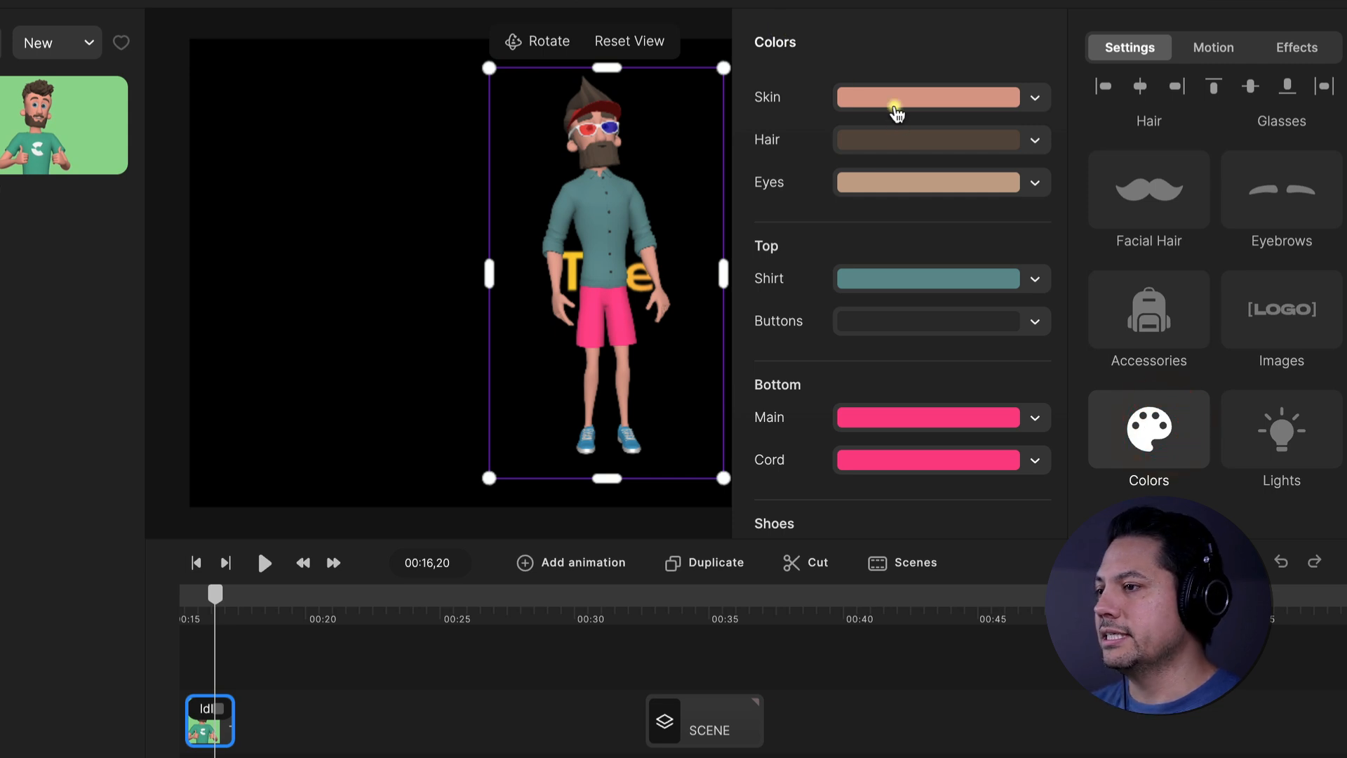
{"action": "scroll", "coordinate": [890, 224], "scroll_direction": "down", "scroll_amount": 2}
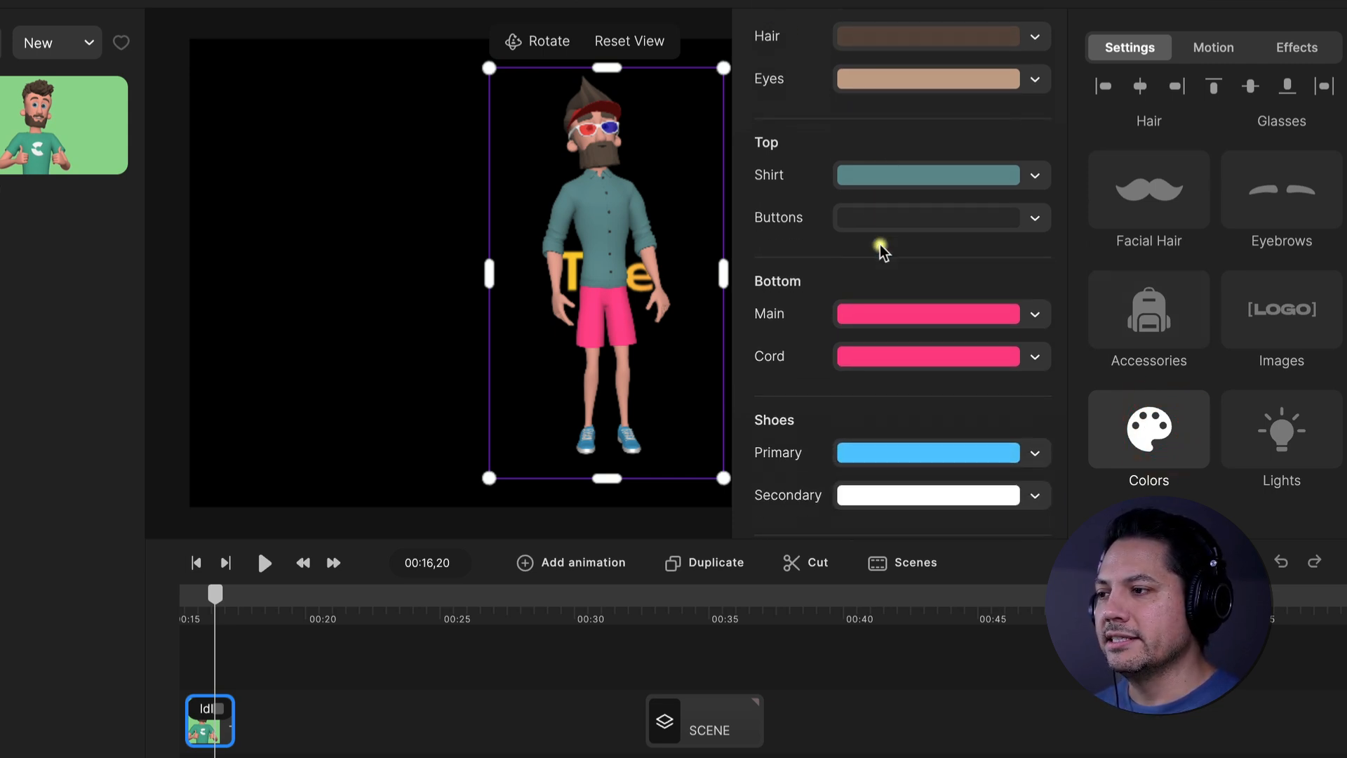
{"action": "scroll", "coordinate": [884, 232], "scroll_direction": "down", "scroll_amount": 3}
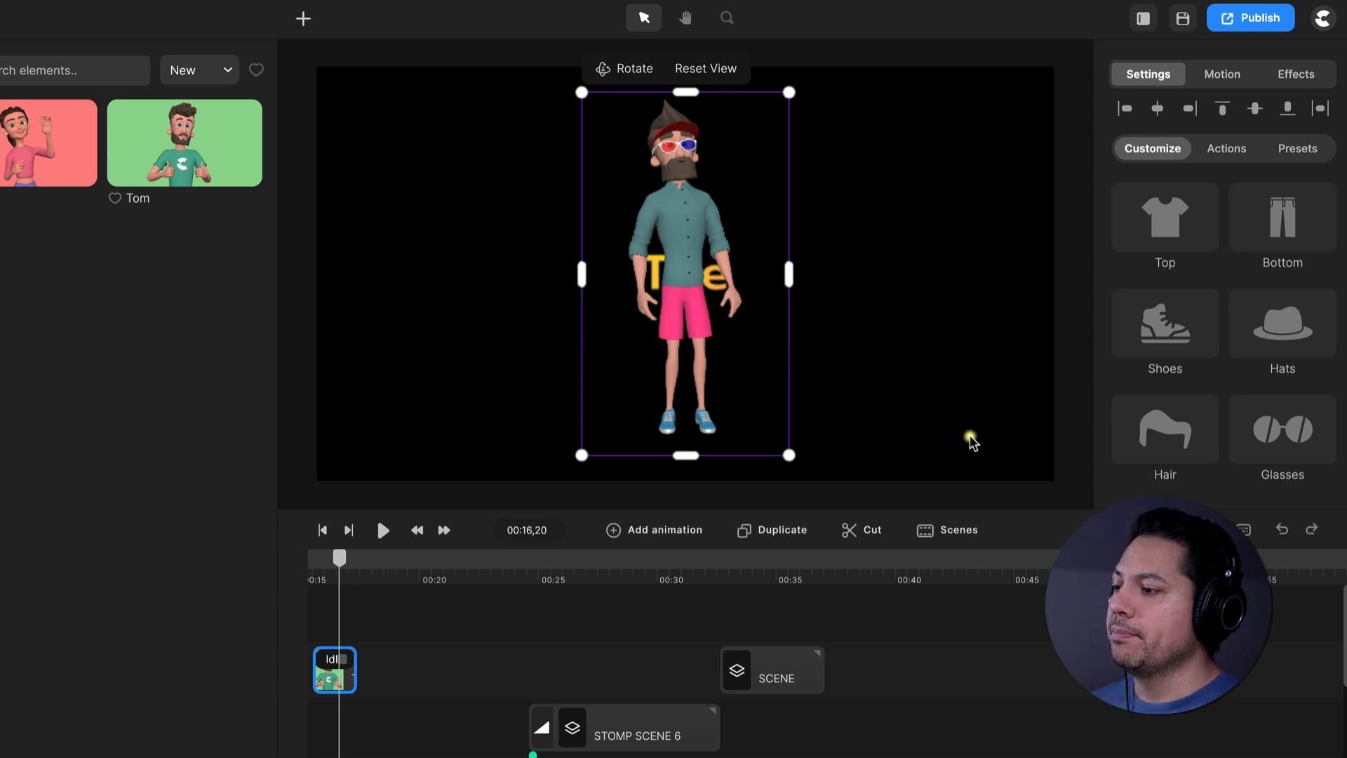
{"action": "left_click", "coordinate": [508, 607]}
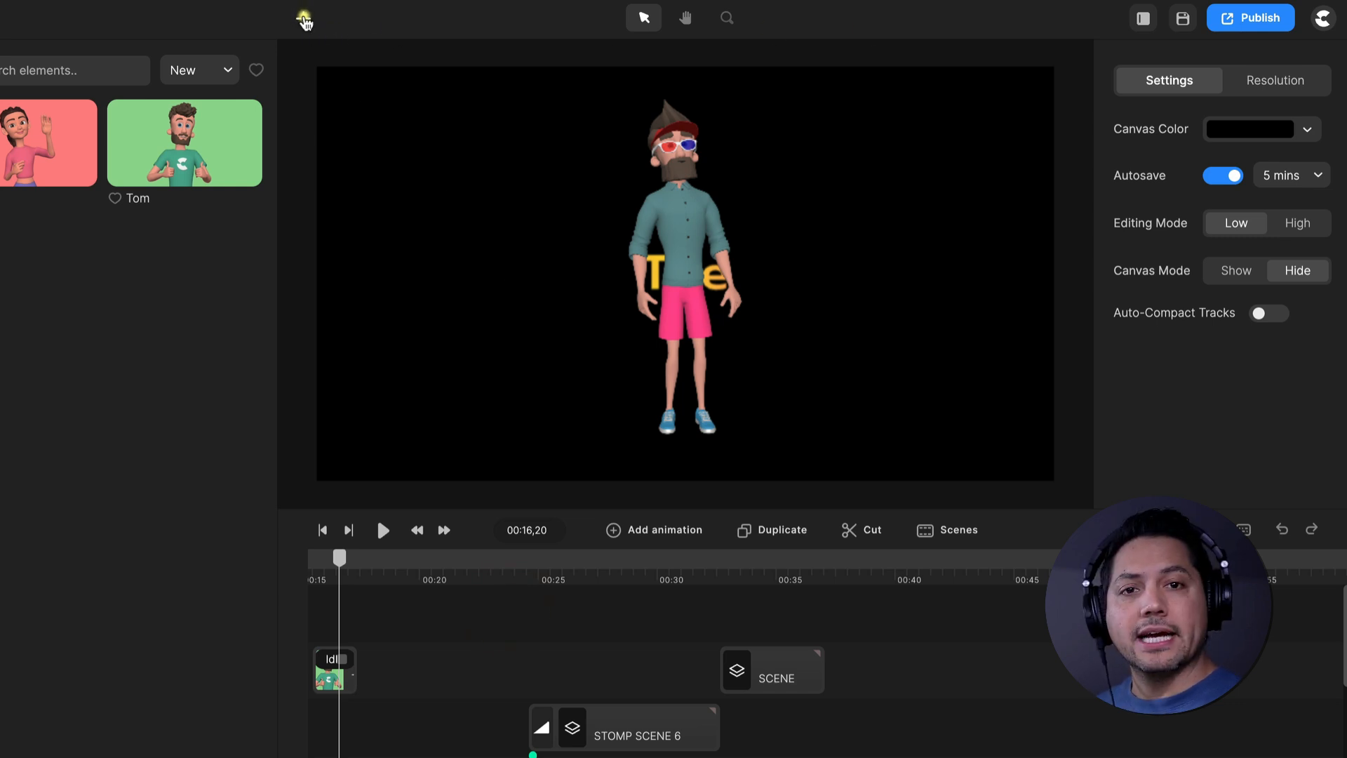
Step: Check the text, pen and shape elements that can be added to the canvas, and return to the selection tool
{"action": "left_click", "coordinate": [307, 20]}
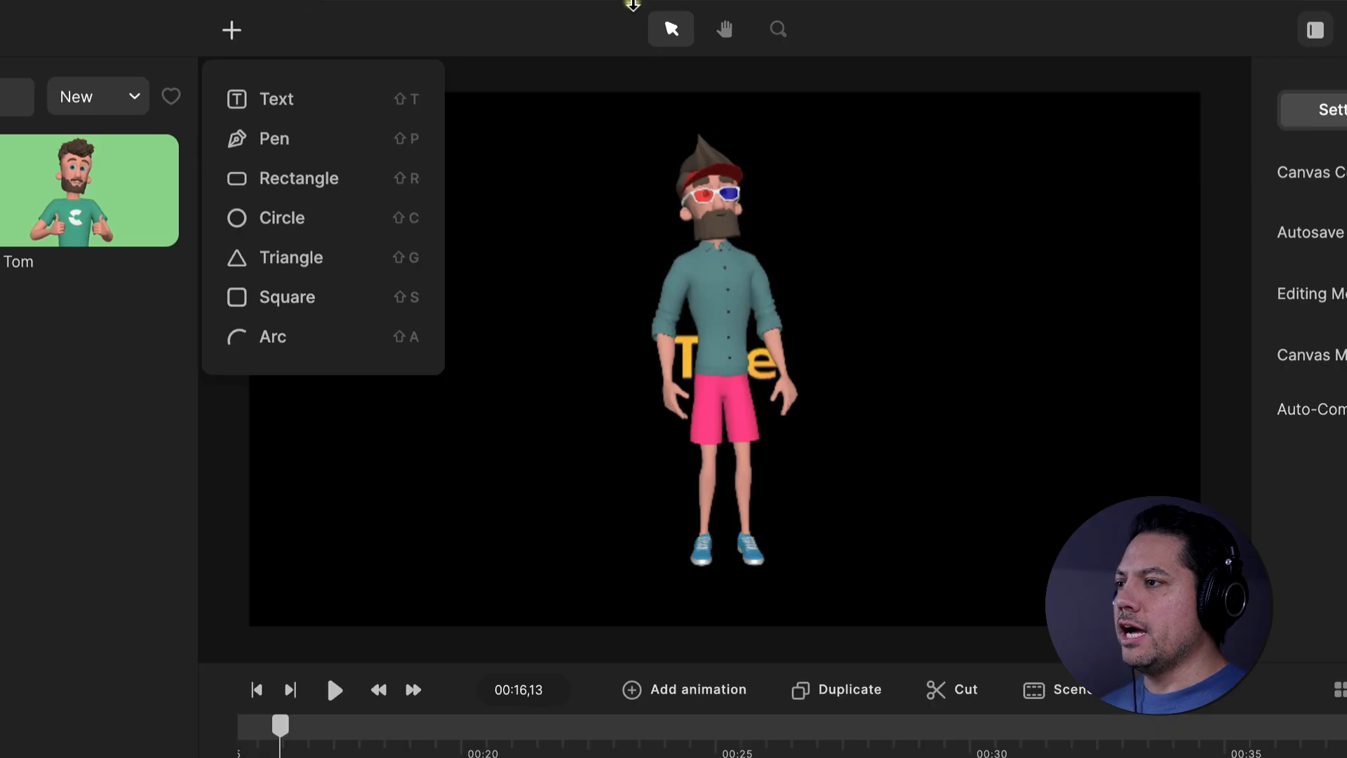
{"action": "left_click", "coordinate": [303, 18]}
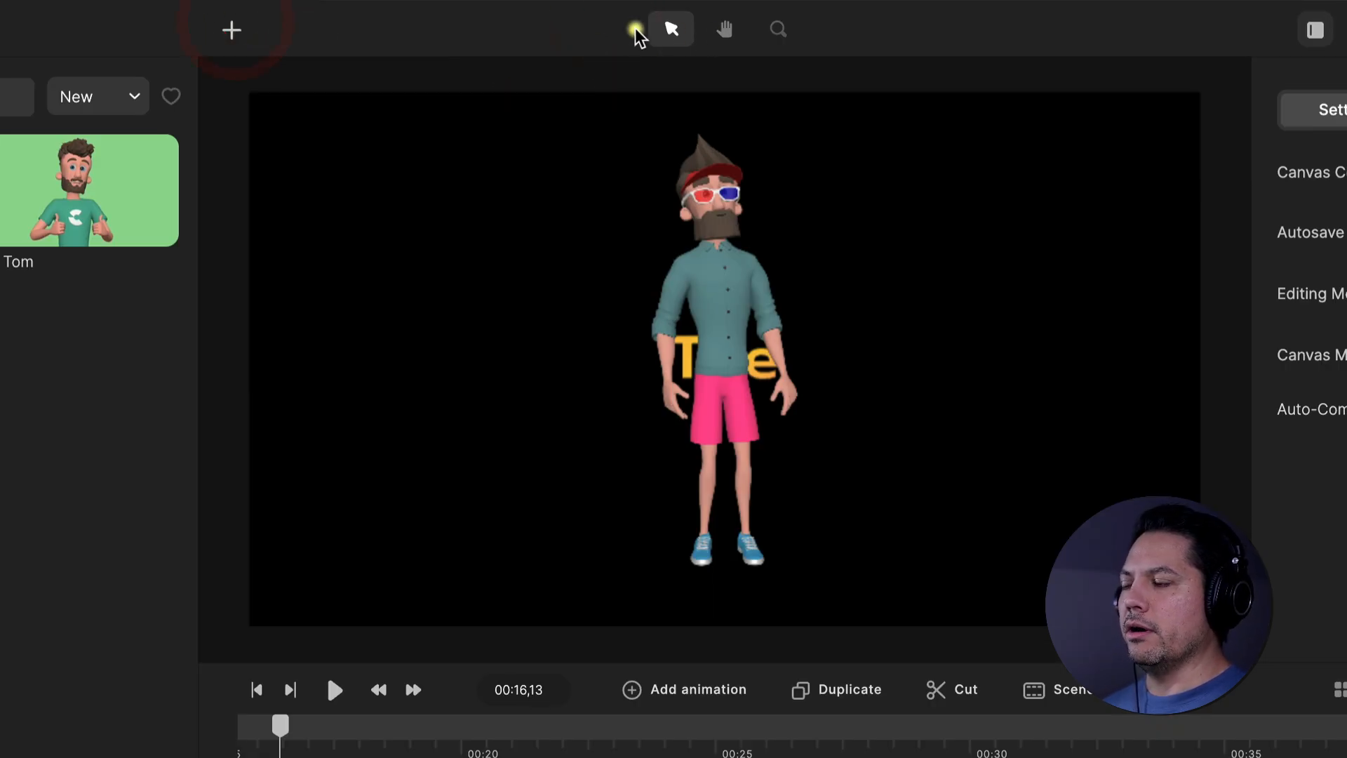
{"action": "left_click", "coordinate": [672, 31]}
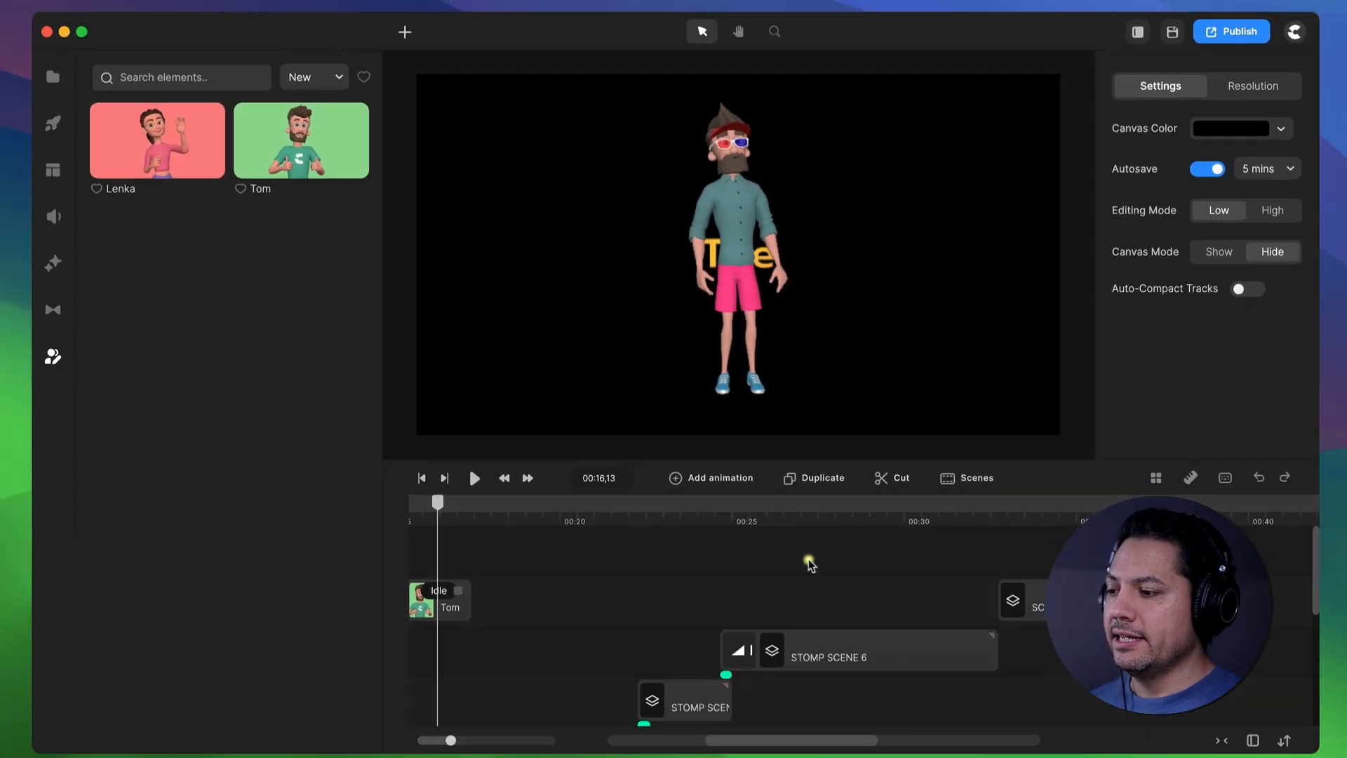
Step: Select STOMP SCENE 6, SCENE and the STOMP scene clip before scene 6 in turn, and move the playhead to 00:25,24
{"action": "left_click", "coordinate": [807, 649]}
{"action": "left_click", "coordinate": [1041, 596]}
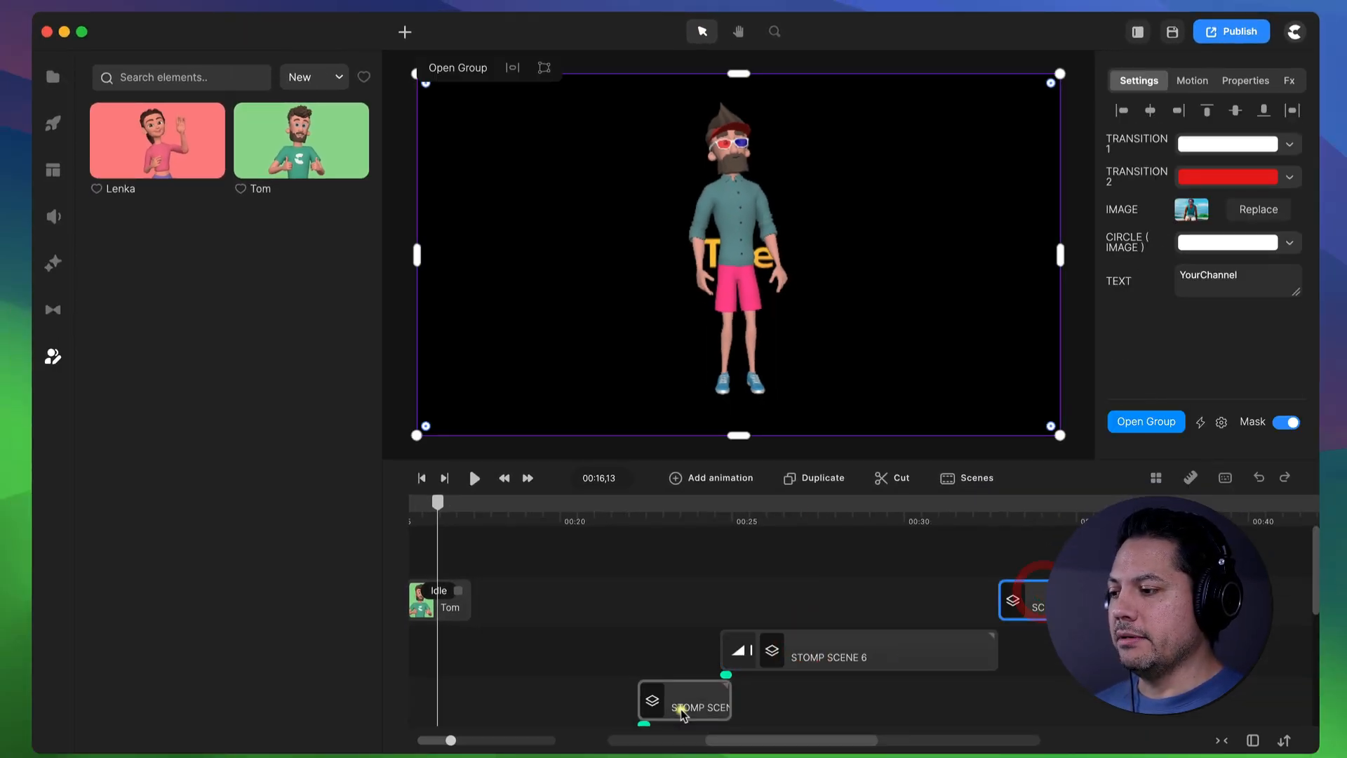
{"action": "left_click", "coordinate": [681, 702]}
{"action": "scroll", "coordinate": [687, 611], "scroll_direction": "down", "scroll_amount": 2}
{"action": "scroll", "coordinate": [696, 614], "scroll_direction": "up", "scroll_amount": 1}
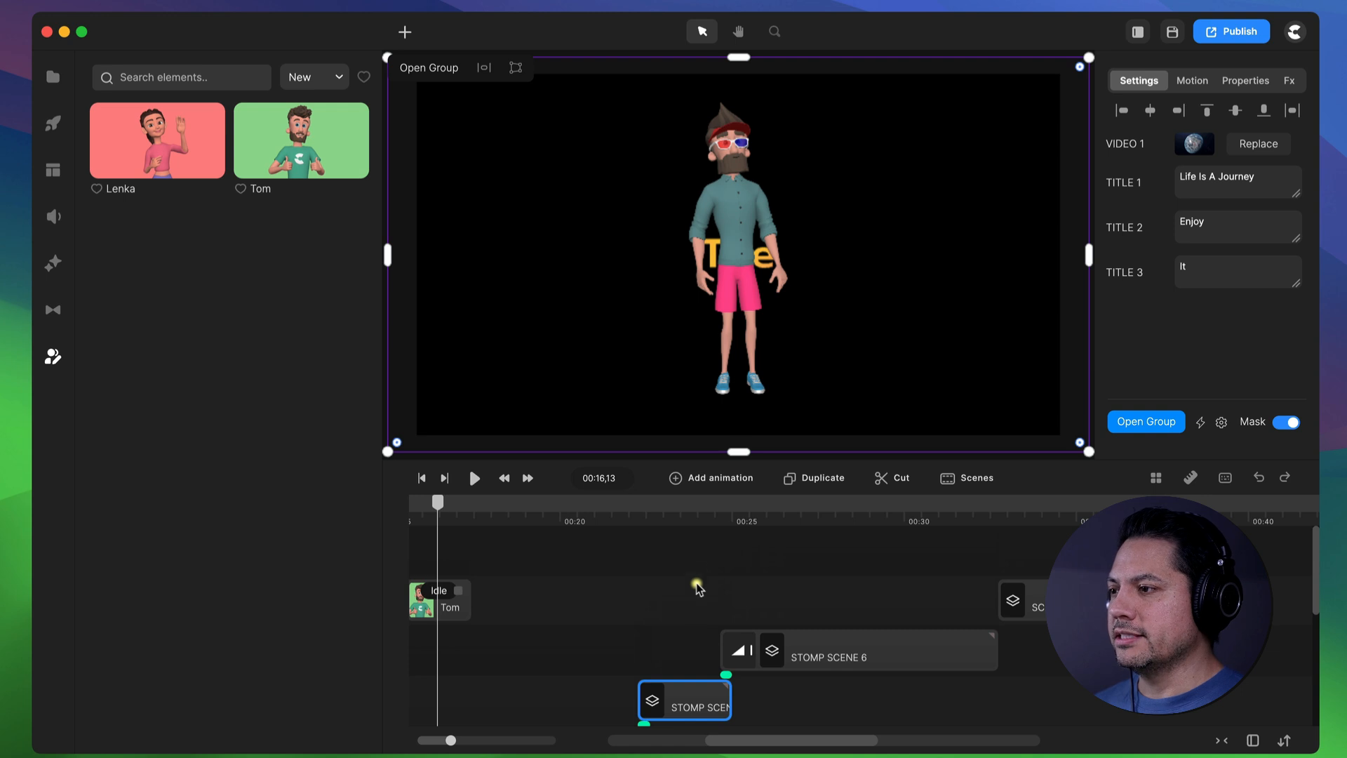
{"action": "mouse_move", "coordinate": [763, 503]}
{"action": "left_mouse_down"}
{"action": "mouse_move", "coordinate": [788, 503]}
{"action": "mouse_move", "coordinate": [760, 503]}
{"action": "left_mouse_up"}
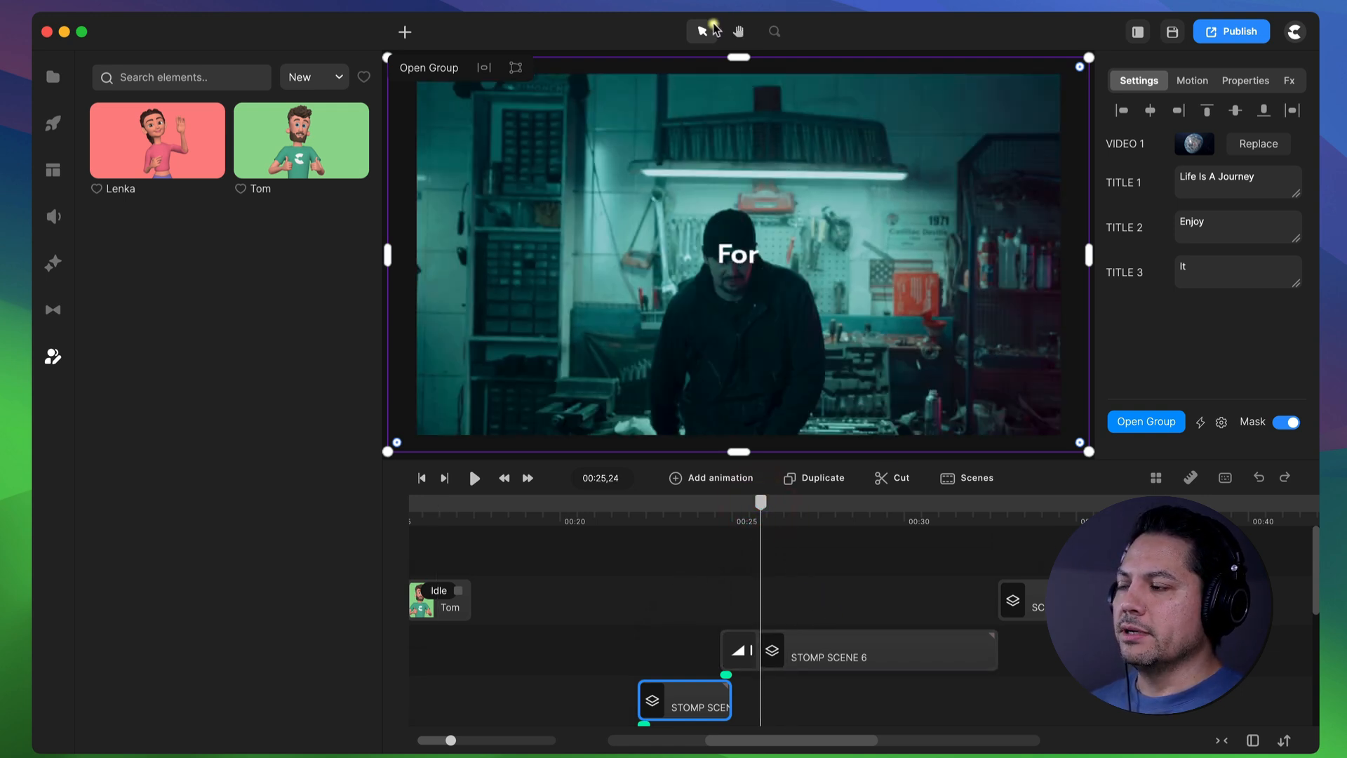
Step: Pan and zoom around the canvas with the Hand tool, reset the view and return to the selection tool
{"action": "left_click", "coordinate": [739, 32]}
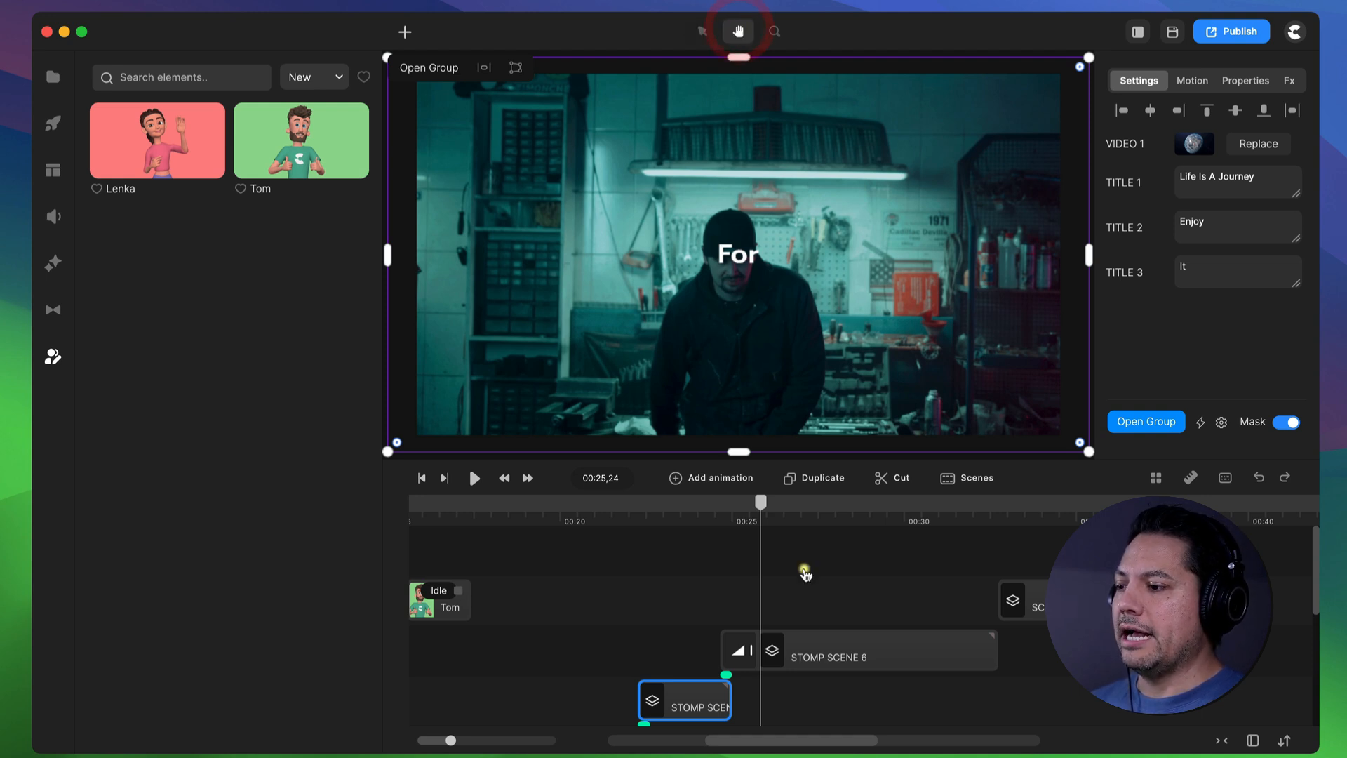
{"action": "left_click_drag", "start_coordinate": [649, 256], "coordinate": [699, 84]}
{"action": "left_click_drag", "start_coordinate": [818, 233], "coordinate": [780, 259]}
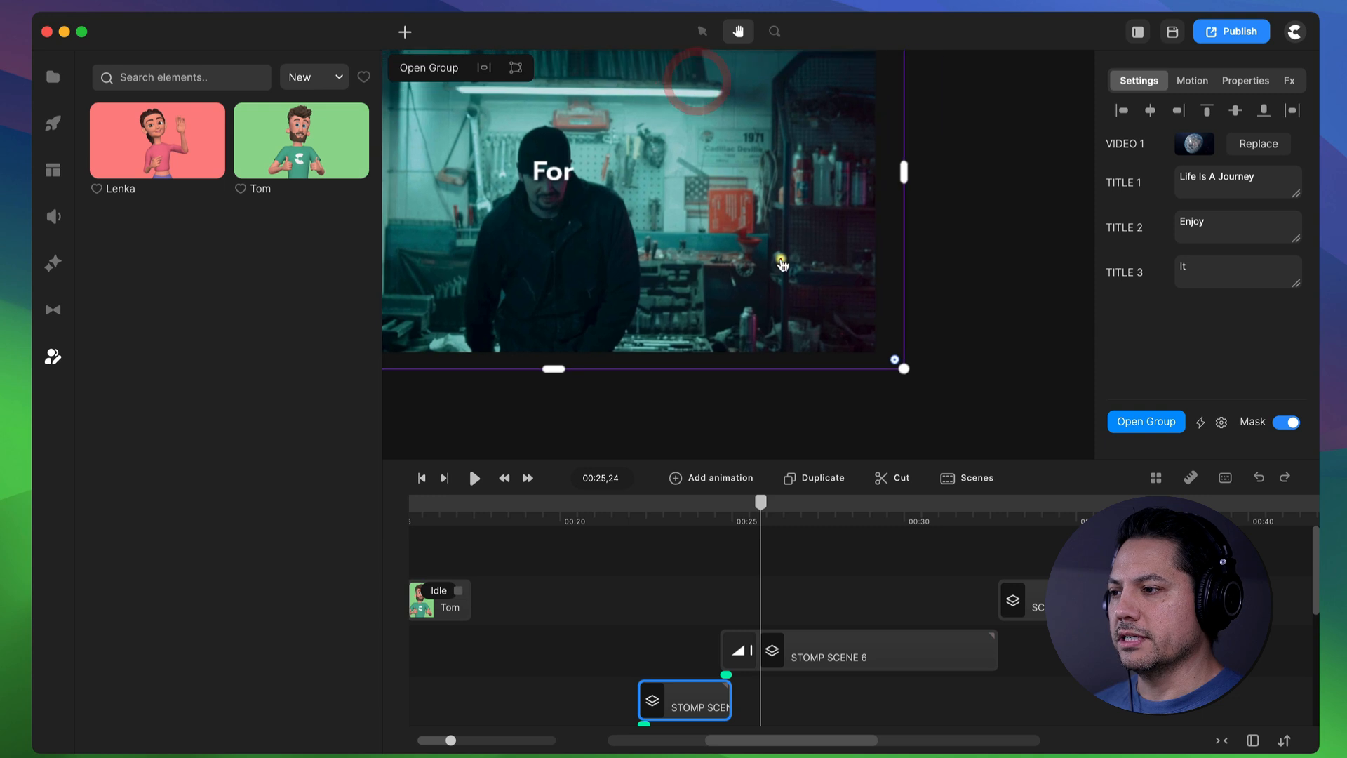
{"action": "scroll", "coordinate": [832, 321], "scroll_direction": "up", "scroll_amount": 10}
{"action": "scroll", "coordinate": [831, 319], "scroll_direction": "down", "scroll_amount": 10}
{"action": "scroll", "coordinate": [832, 318], "scroll_direction": "up", "scroll_amount": 5}
{"action": "left_click_drag", "start_coordinate": [647, 240], "coordinate": [834, 309]}
{"action": "key", "text": "super+0"}
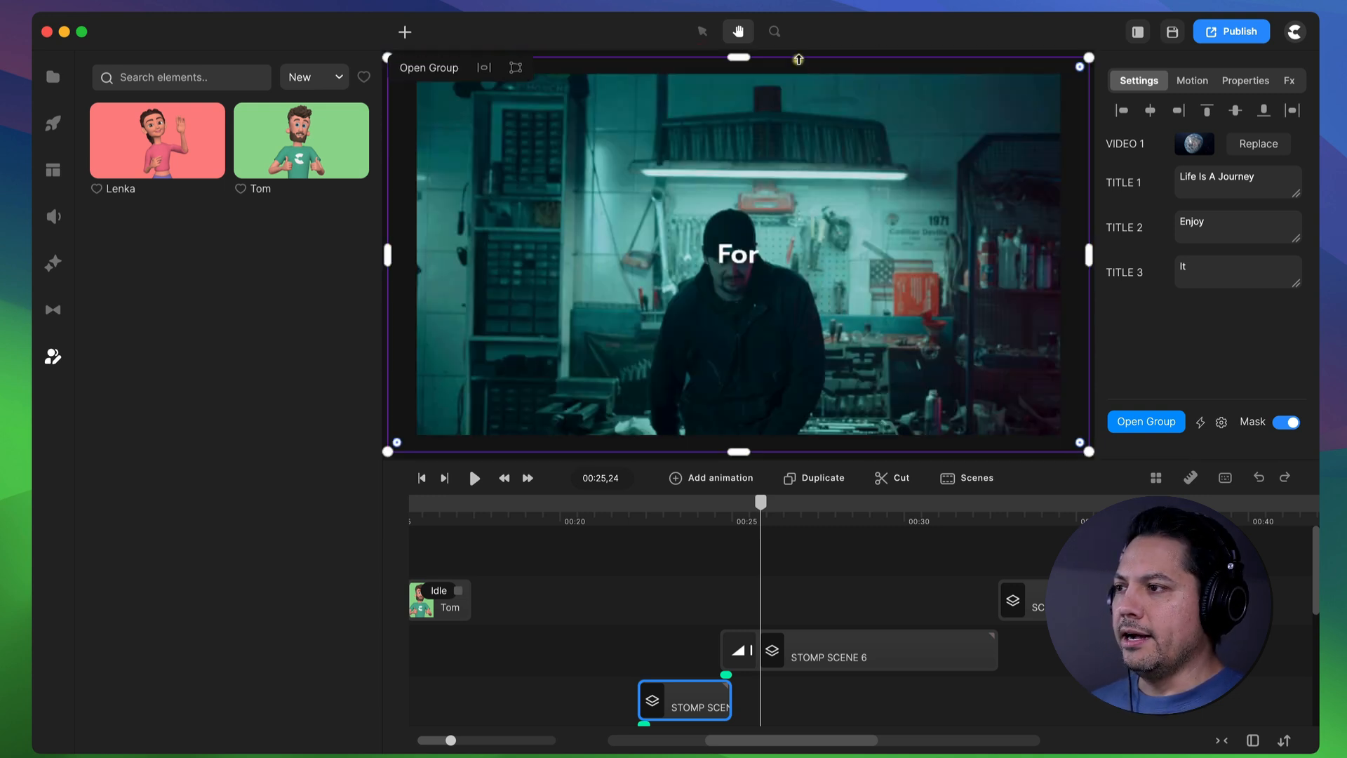
{"action": "left_click", "coordinate": [706, 33]}
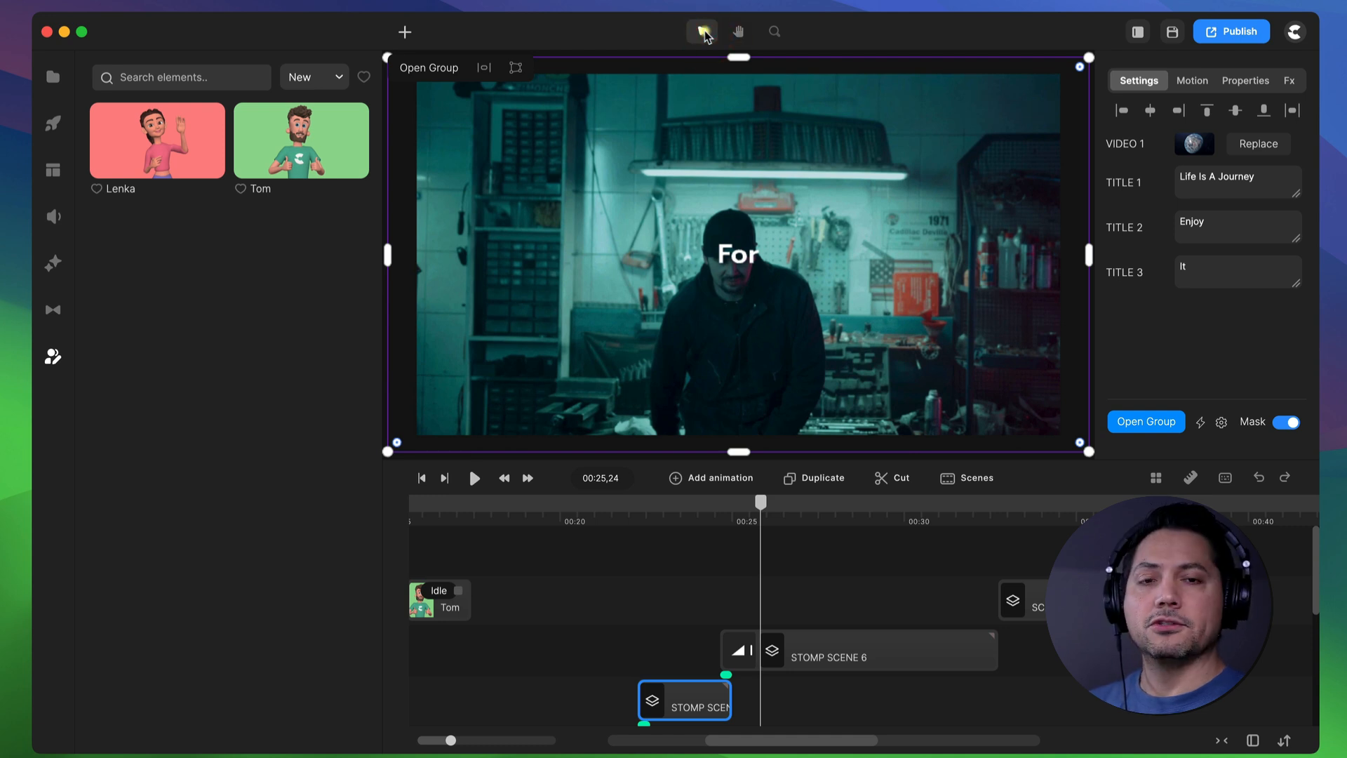
Step: Pan the canvas in several directions with the Hand tool and bring it back to the middle of the view
{"action": "left_click", "coordinate": [742, 35]}
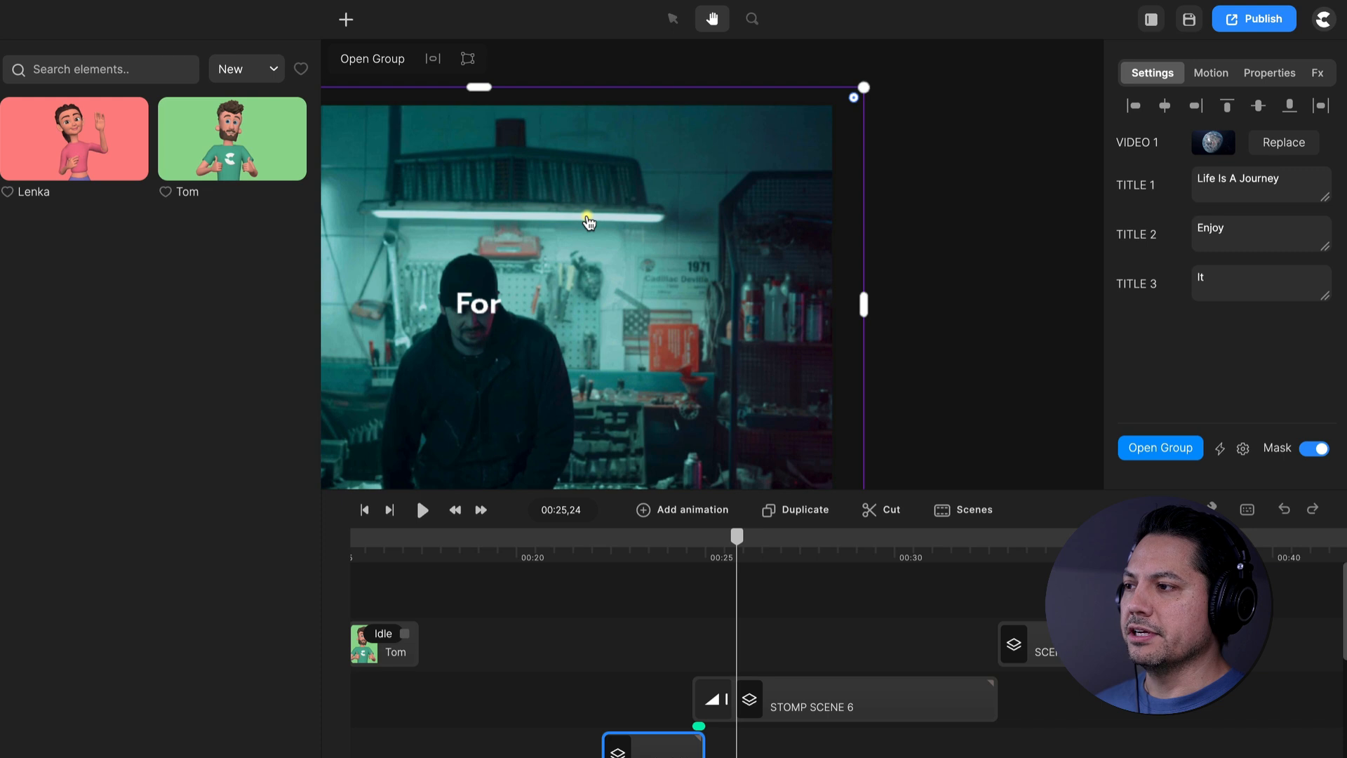
{"action": "left_click_drag", "start_coordinate": [549, 217], "coordinate": [875, 148]}
{"action": "left_click_drag", "start_coordinate": [667, 298], "coordinate": [786, 228]}
{"action": "left_click_drag", "start_coordinate": [825, 273], "coordinate": [653, 336]}
{"action": "key", "text": "space"}
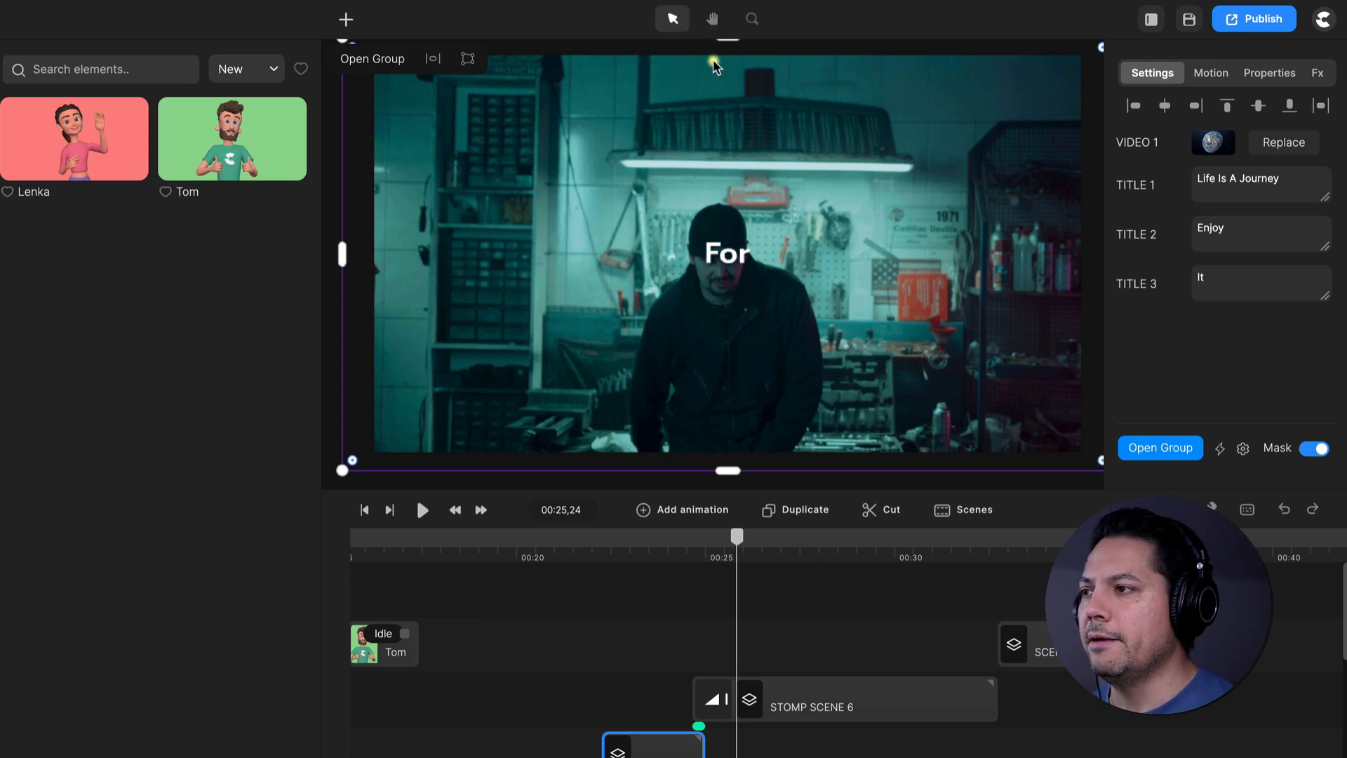
Step: Try canvas zoom levels of 25%, 50% and about 42%, test centering, and fit the canvas to the view
{"action": "left_click", "coordinate": [751, 19]}
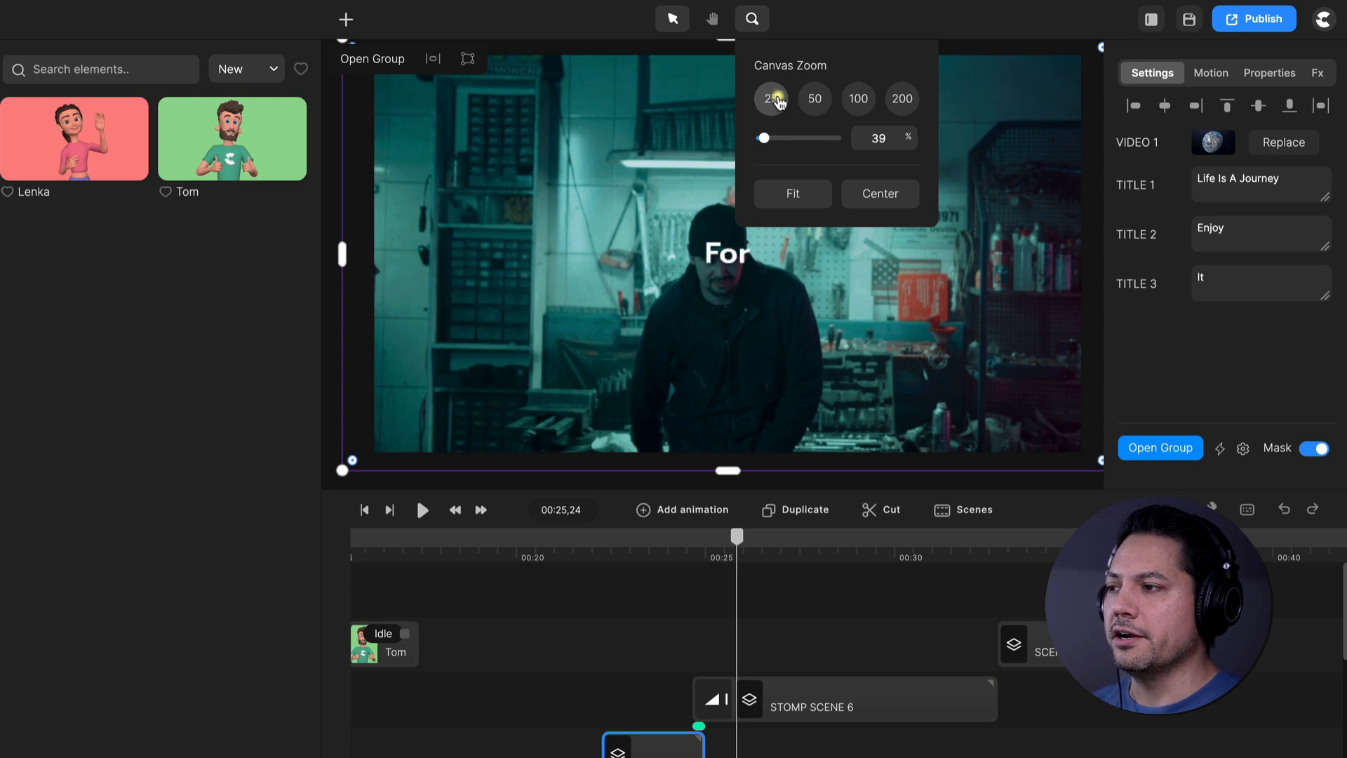
{"action": "left_click", "coordinate": [775, 99]}
{"action": "left_click", "coordinate": [813, 99]}
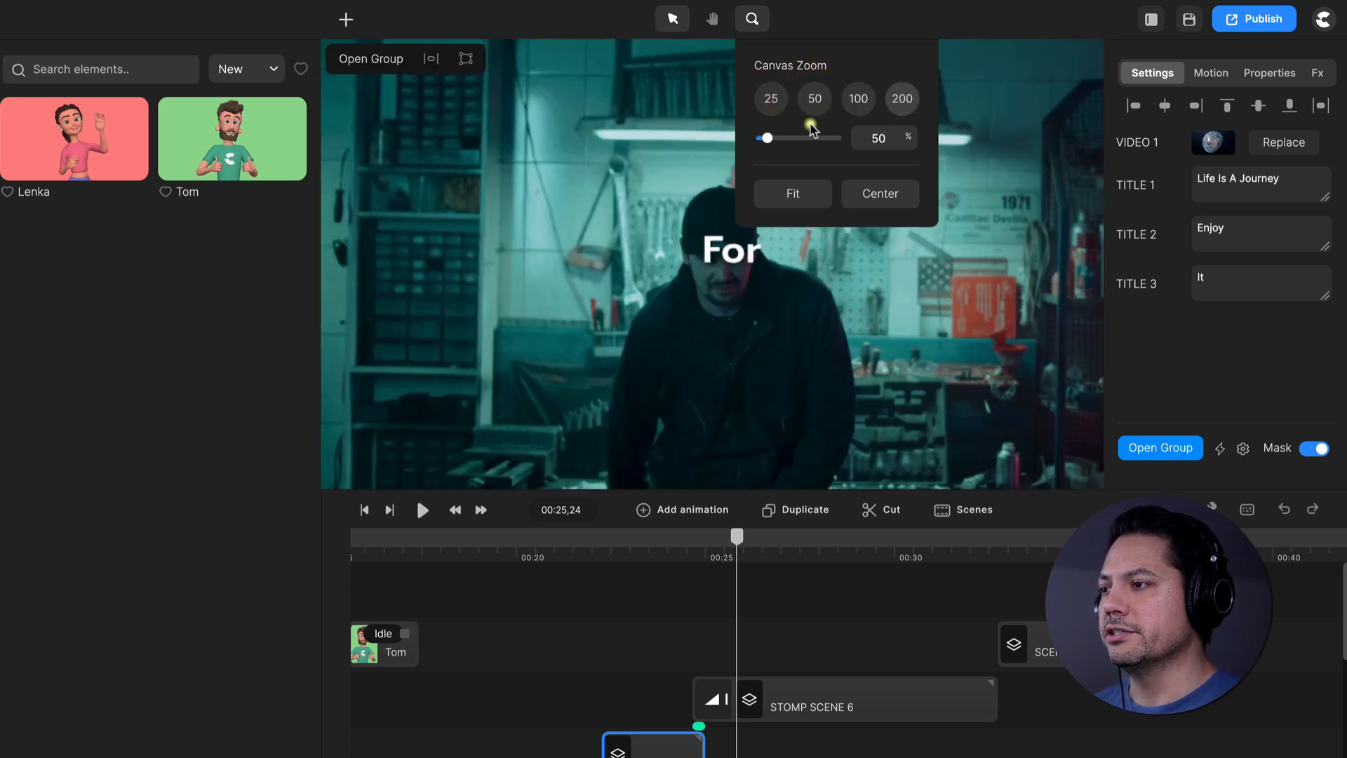
{"action": "left_click_drag", "start_coordinate": [767, 138], "coordinate": [767, 138]}
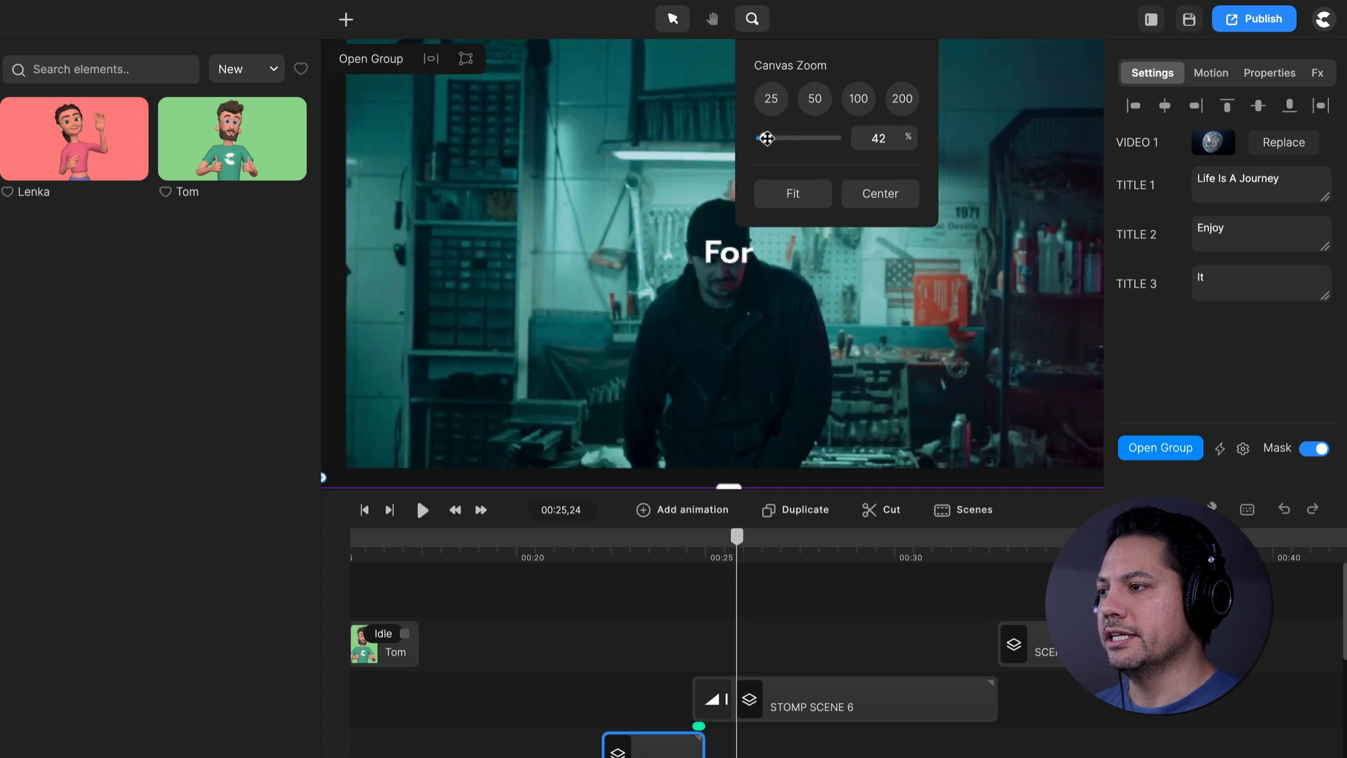
{"action": "left_click", "coordinate": [790, 192]}
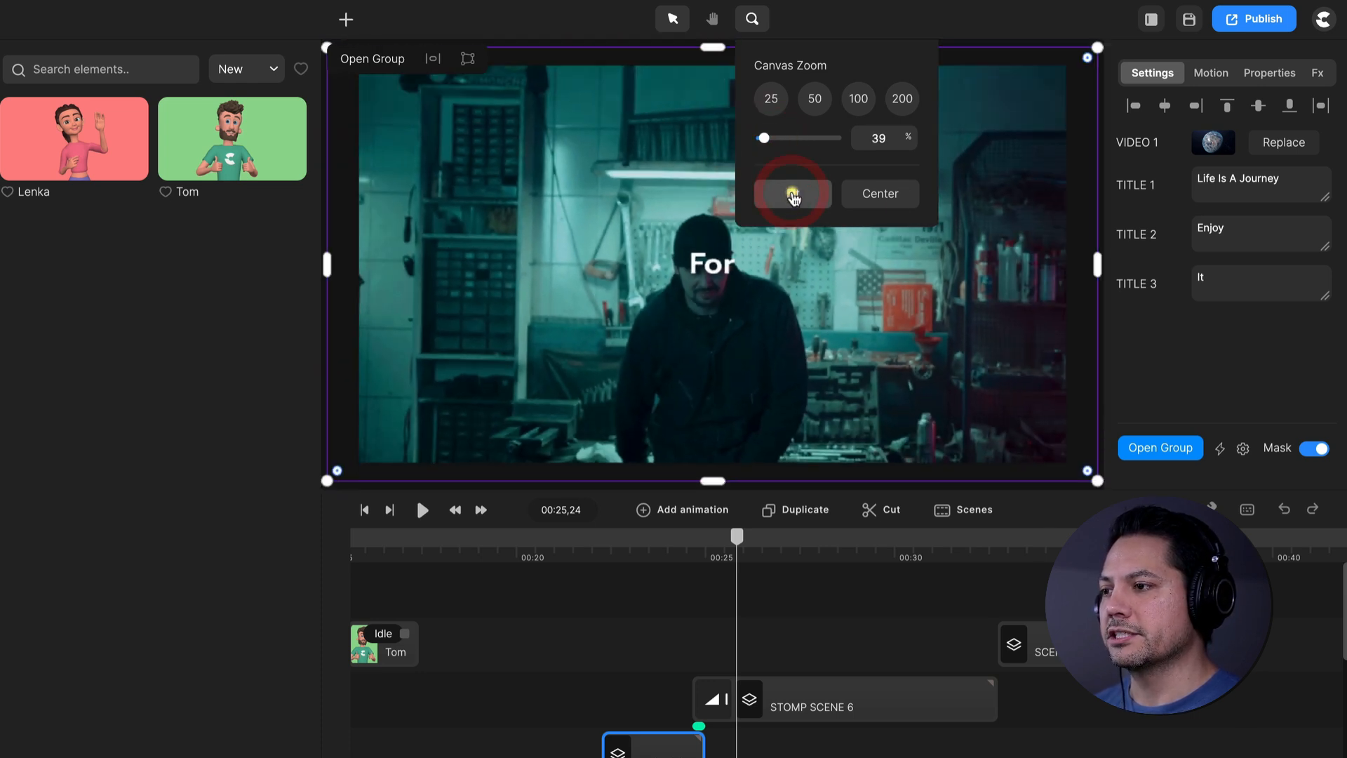
{"action": "left_click", "coordinate": [879, 196]}
{"action": "left_click", "coordinate": [800, 196]}
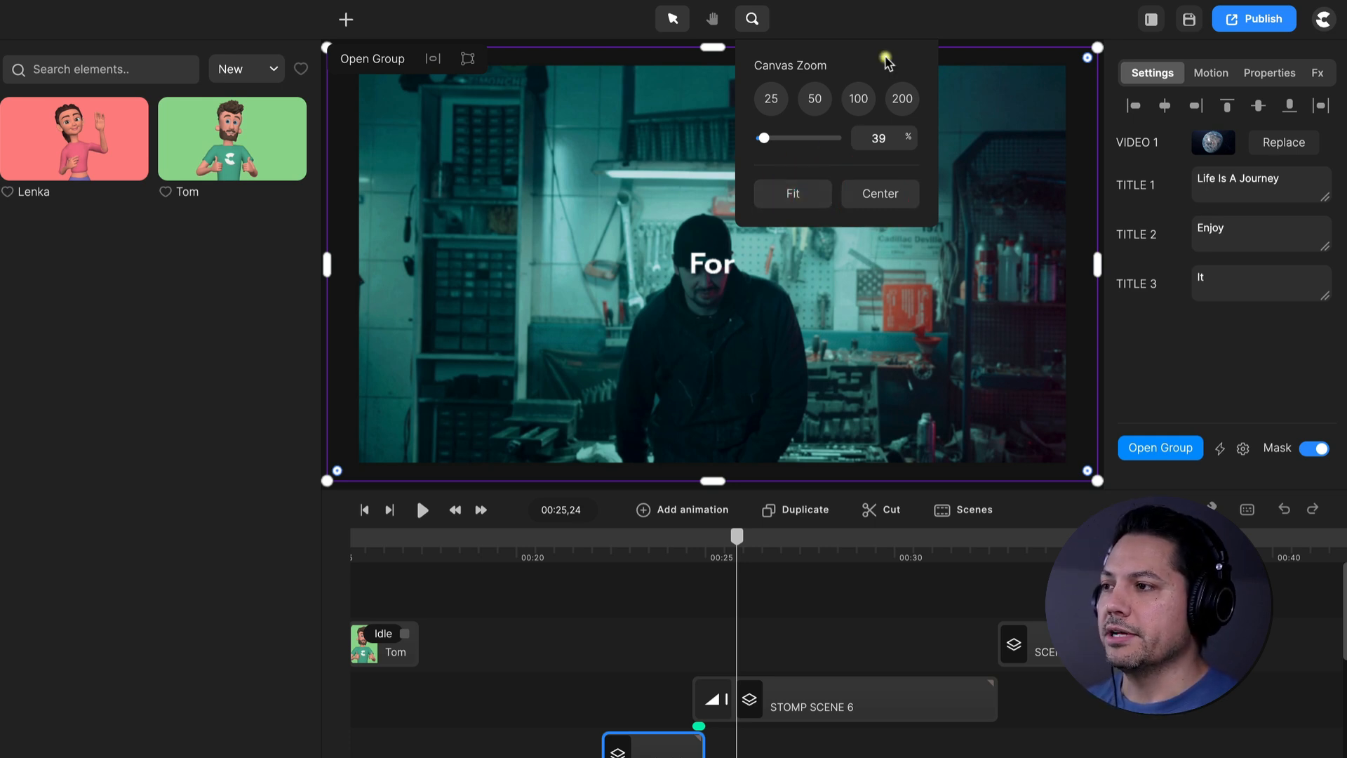
{"action": "left_click", "coordinate": [883, 21]}
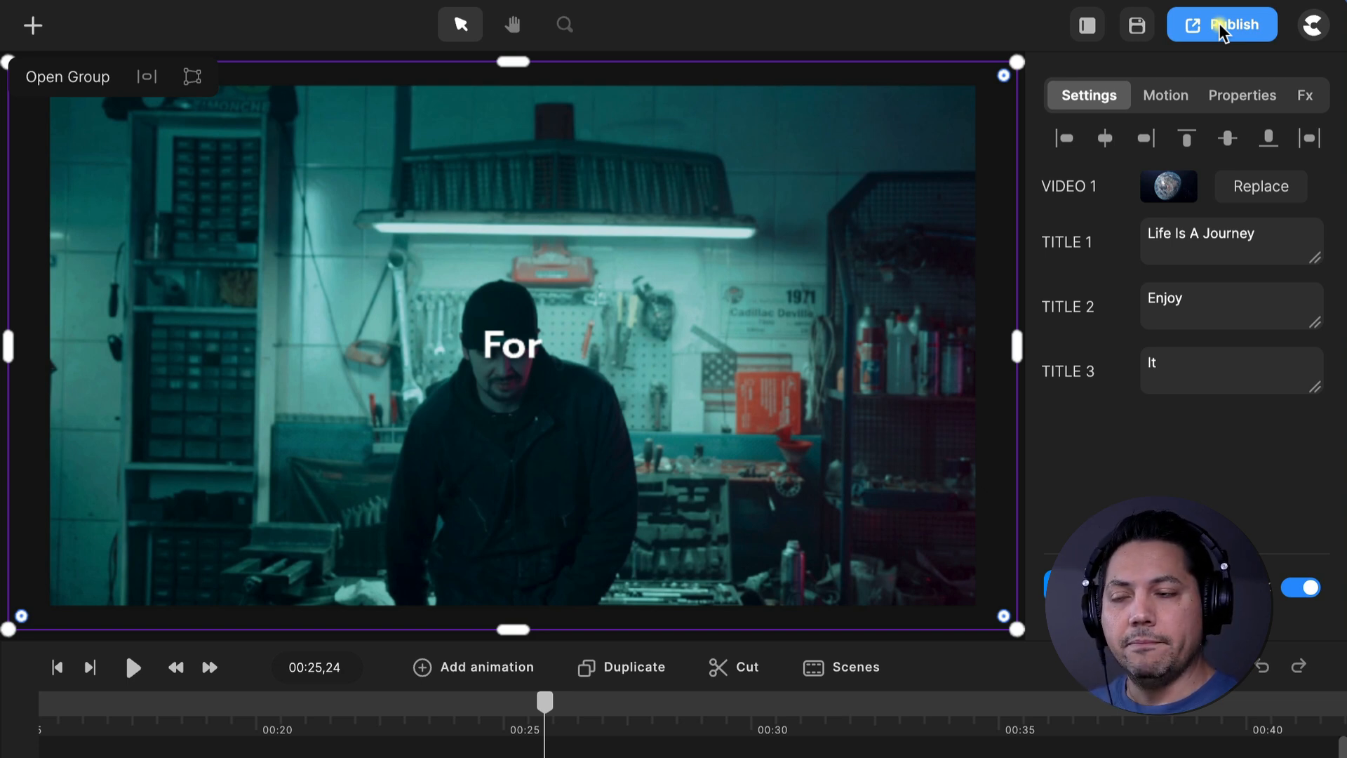
Step: Save the project
{"action": "left_click", "coordinate": [1138, 27]}
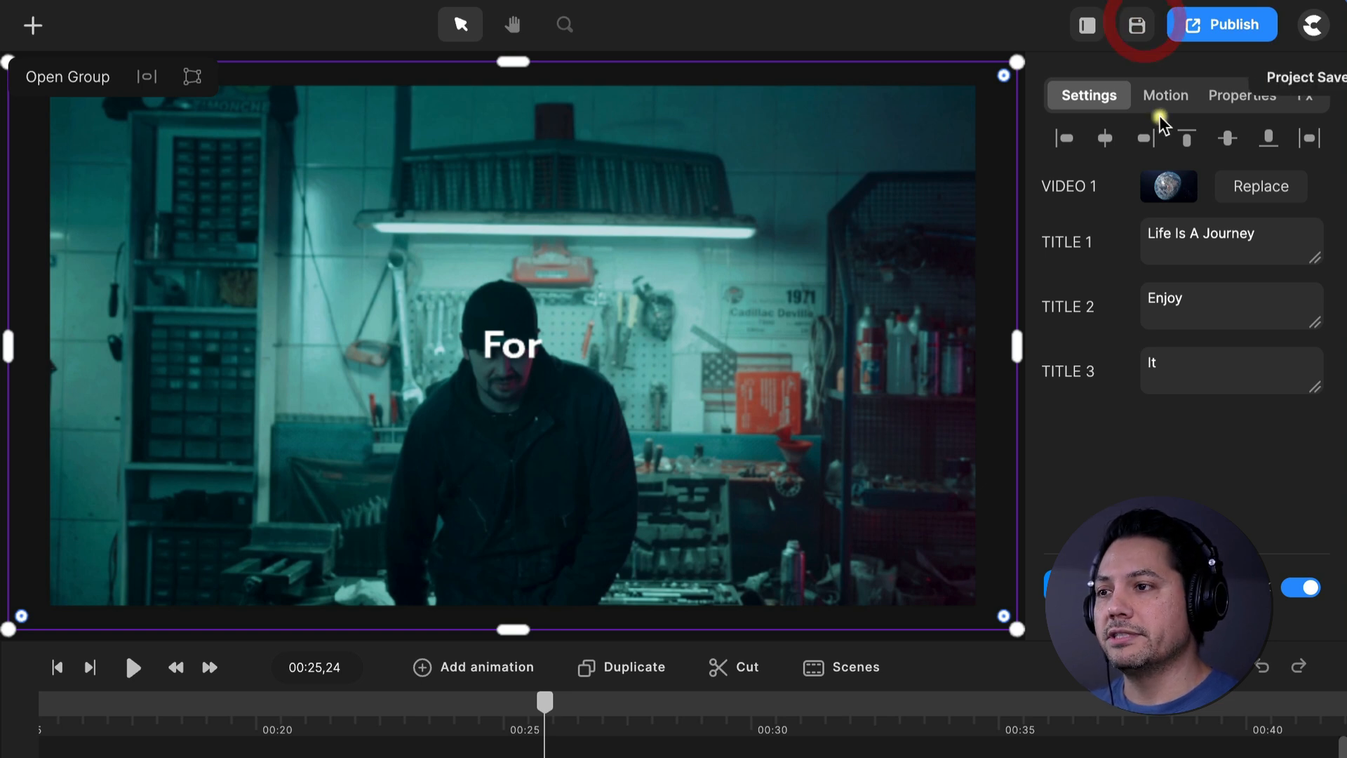
Step: Open the publish options, compare the video and audio export settings, return to the MP4 video settings and close them
{"action": "left_click", "coordinate": [1224, 22]}
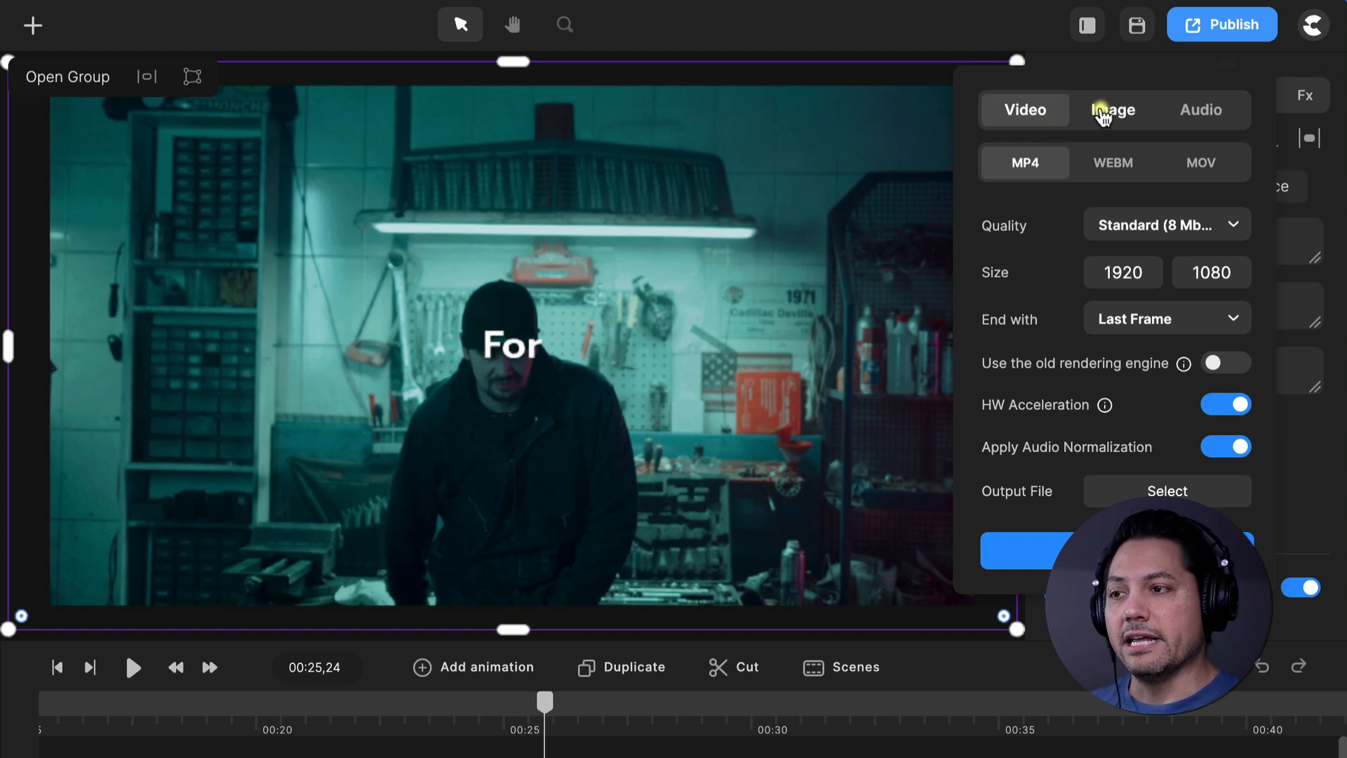
{"action": "left_click", "coordinate": [1189, 109]}
{"action": "left_click", "coordinate": [1035, 107]}
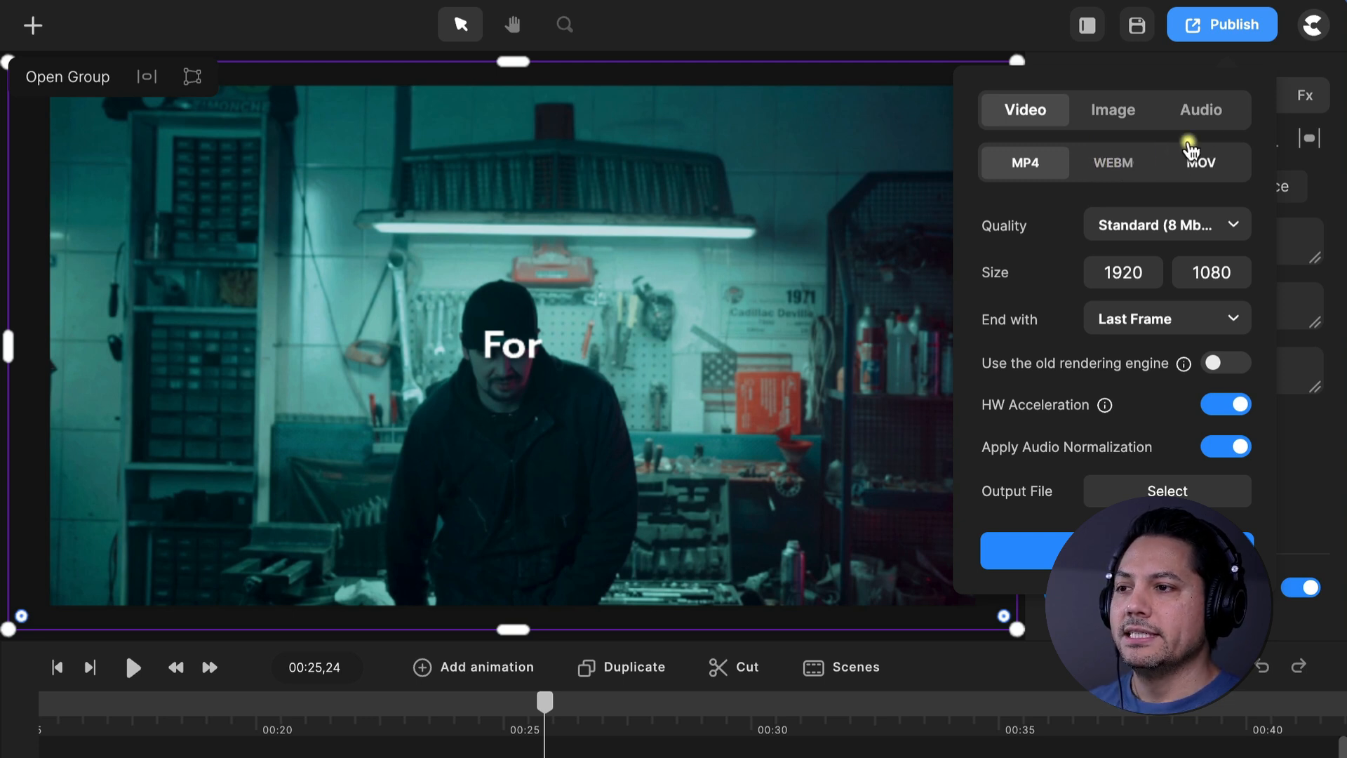
{"action": "left_click", "coordinate": [1201, 112]}
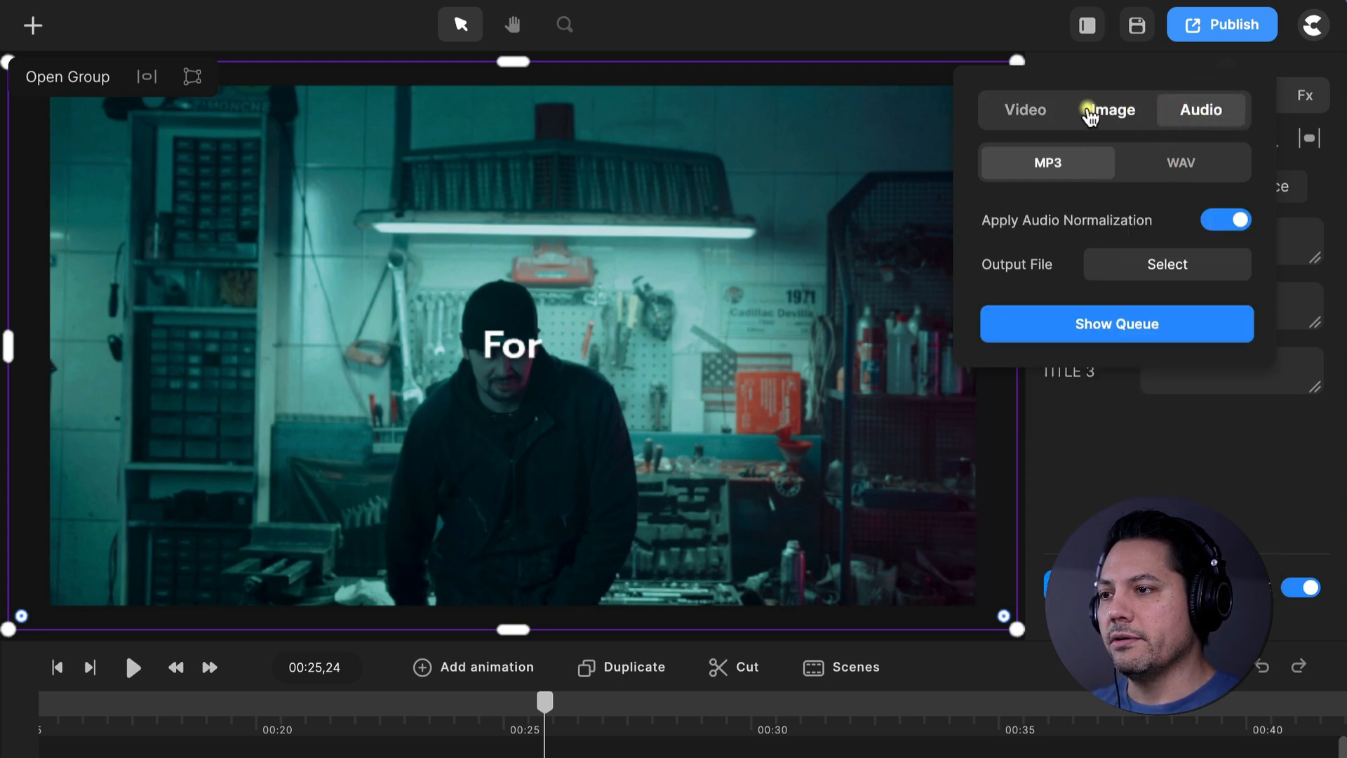
{"action": "left_click", "coordinate": [1028, 109]}
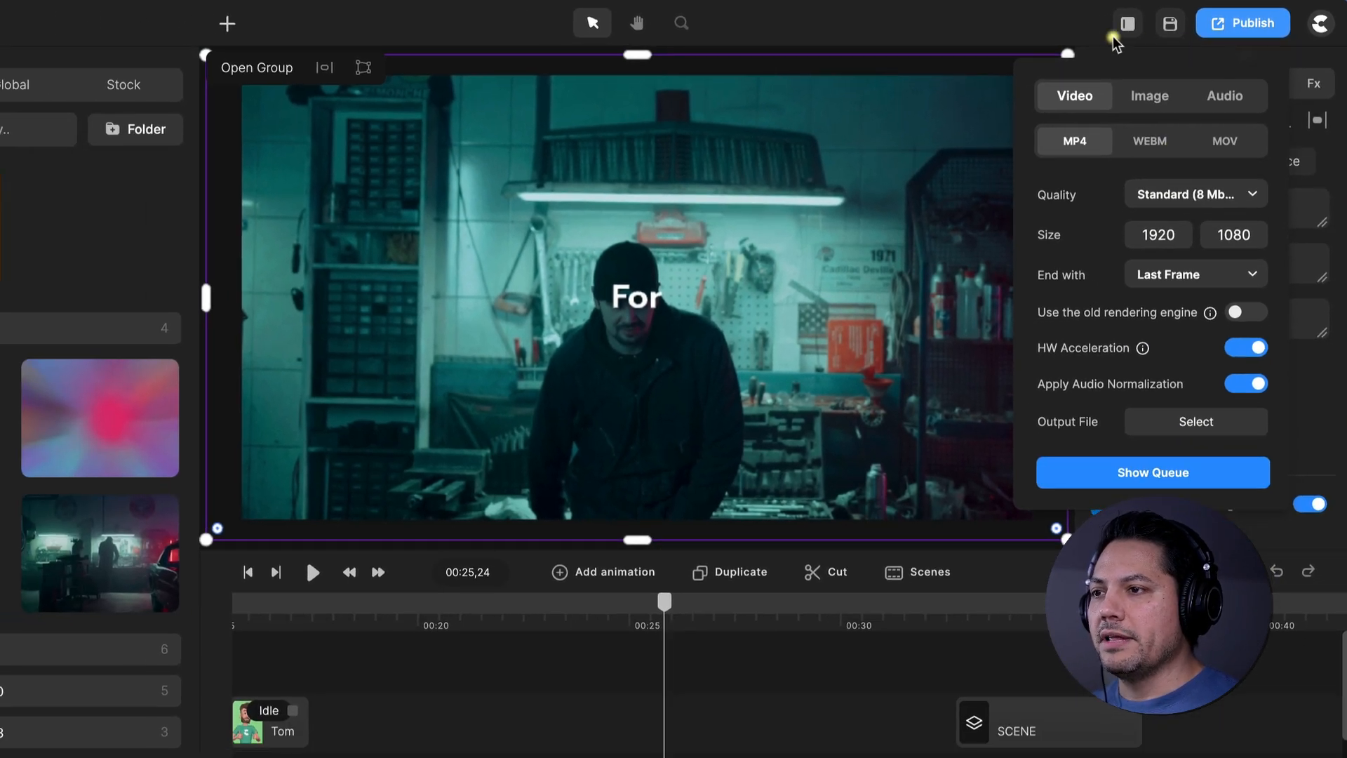
{"action": "left_click", "coordinate": [1136, 46]}
Step: View the main menu's project, tutorial, support and exit options, and close it without choosing any
{"action": "left_click", "coordinate": [1314, 21]}
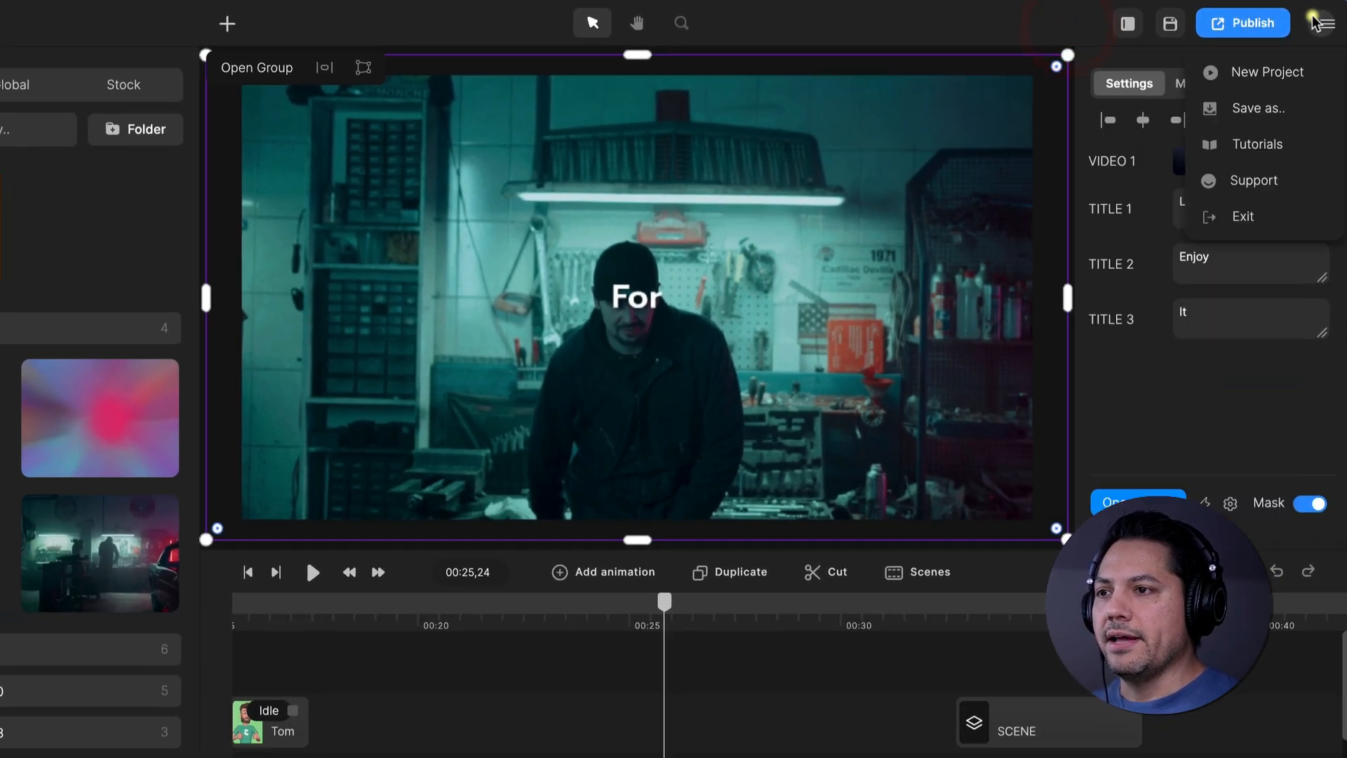
{"action": "left_click", "coordinate": [1332, 23]}
{"action": "left_click", "coordinate": [1325, 26]}
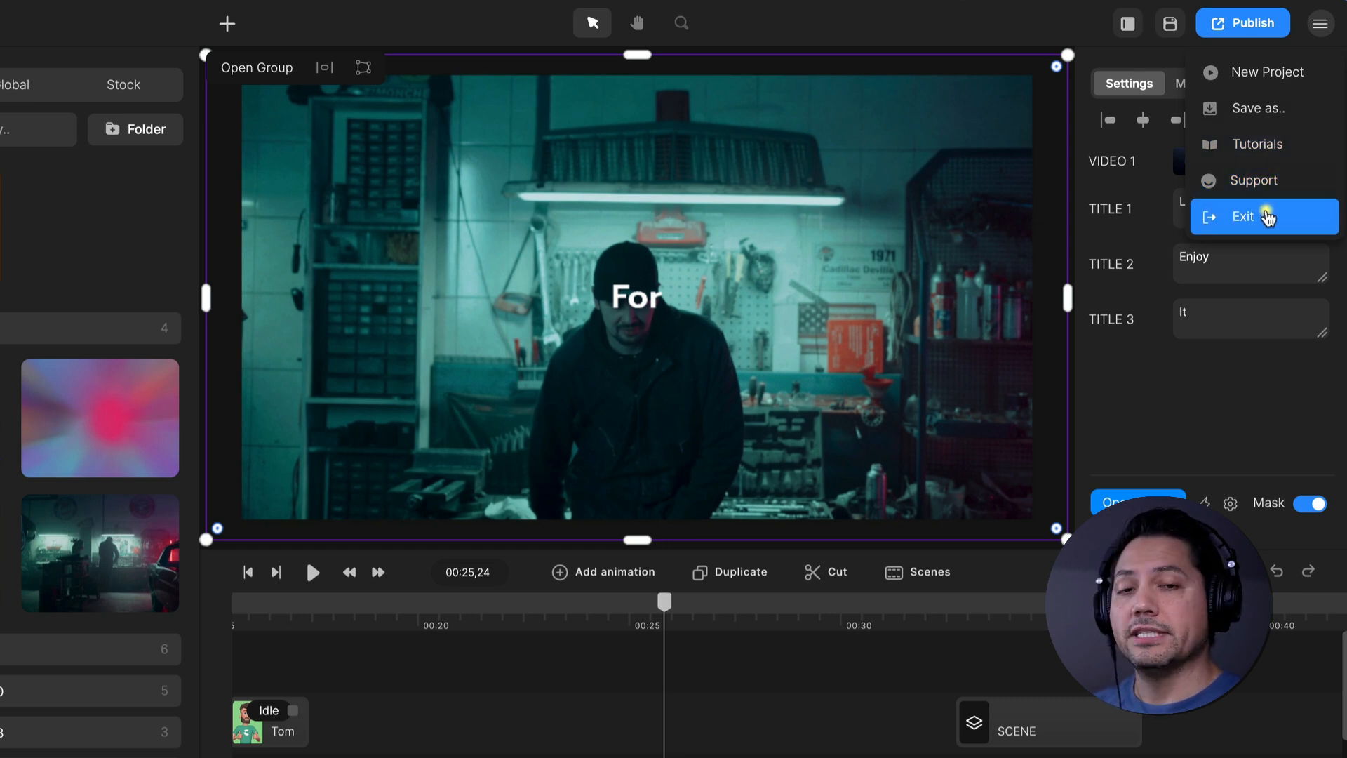
{"action": "left_click", "coordinate": [1065, 33]}
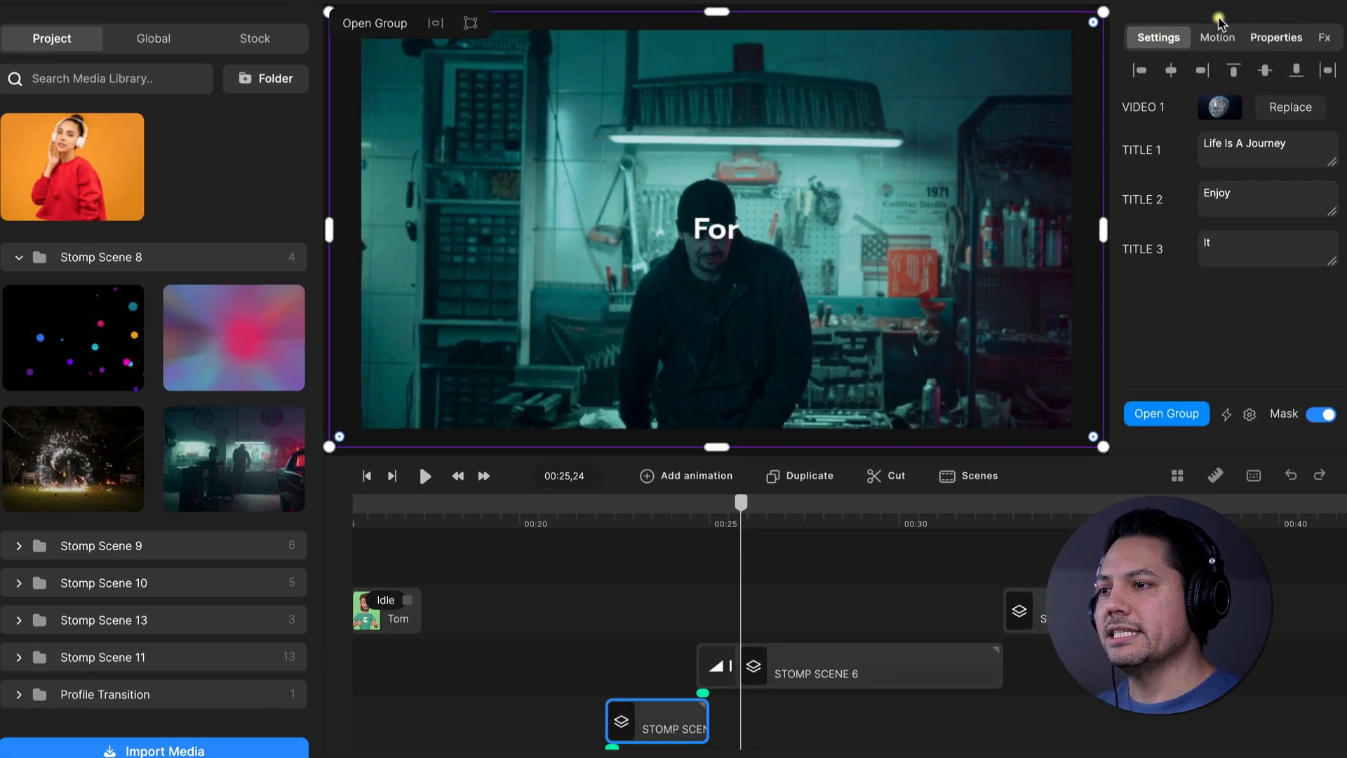
Step: Select the Stomp Scene 6 clip on the timeline and review its replaceable videos and titles
{"action": "left_click", "coordinate": [1169, 38]}
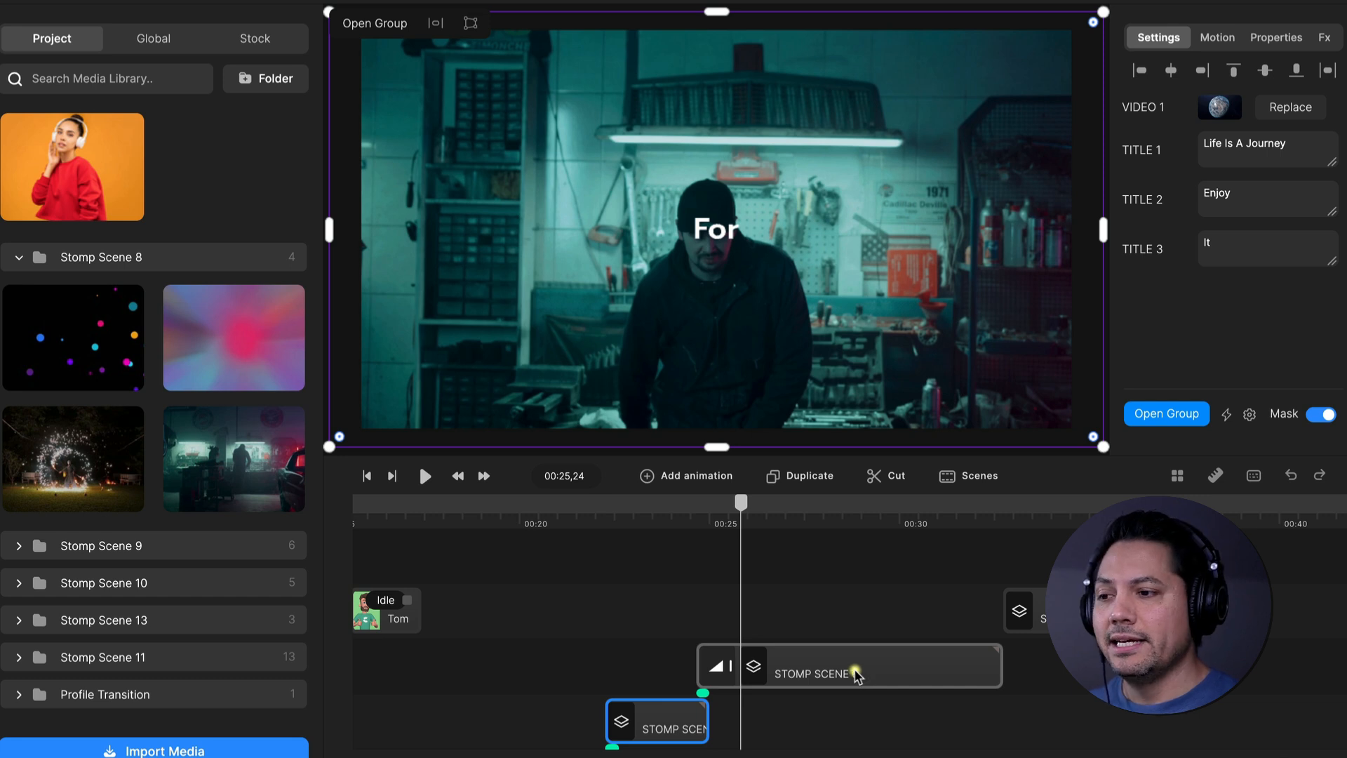
{"action": "left_click", "coordinate": [813, 674]}
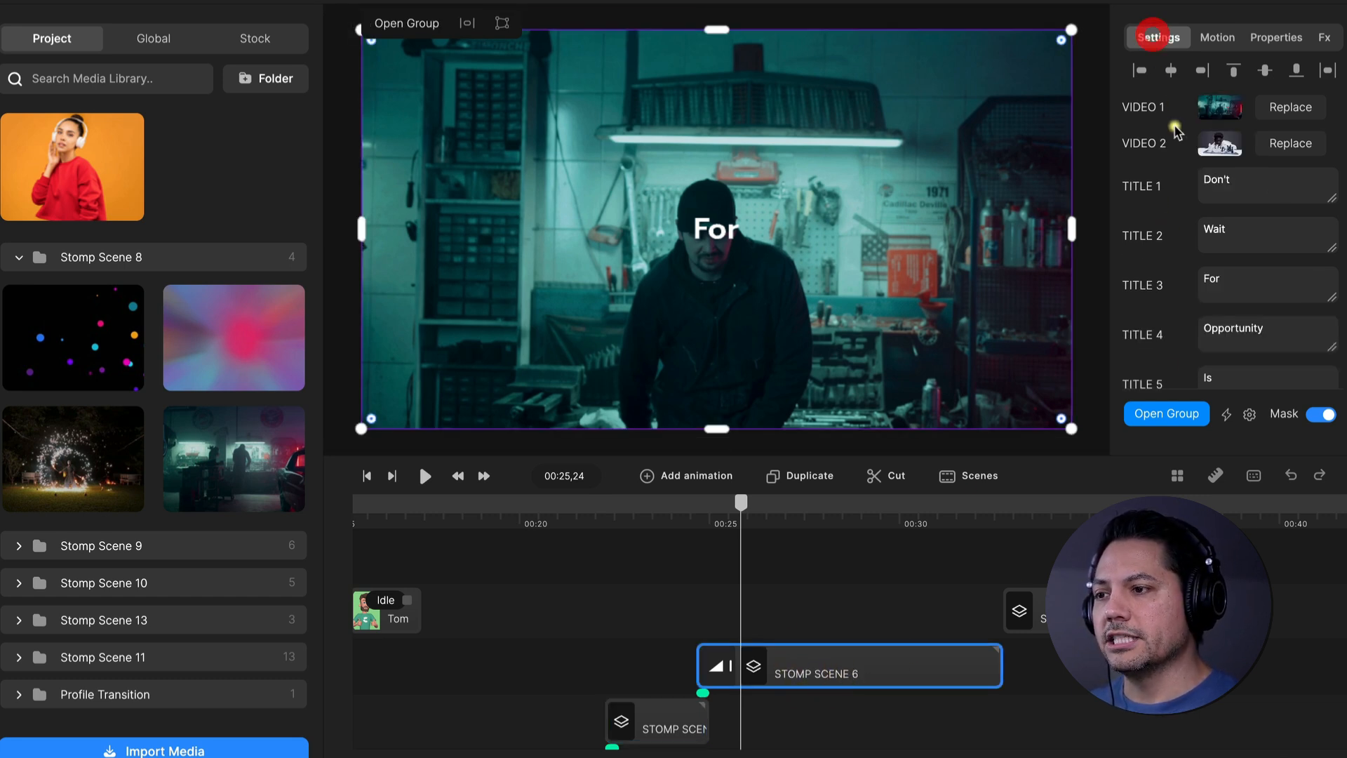
{"action": "scroll", "coordinate": [1168, 168], "scroll_direction": "down", "scroll_amount": 3}
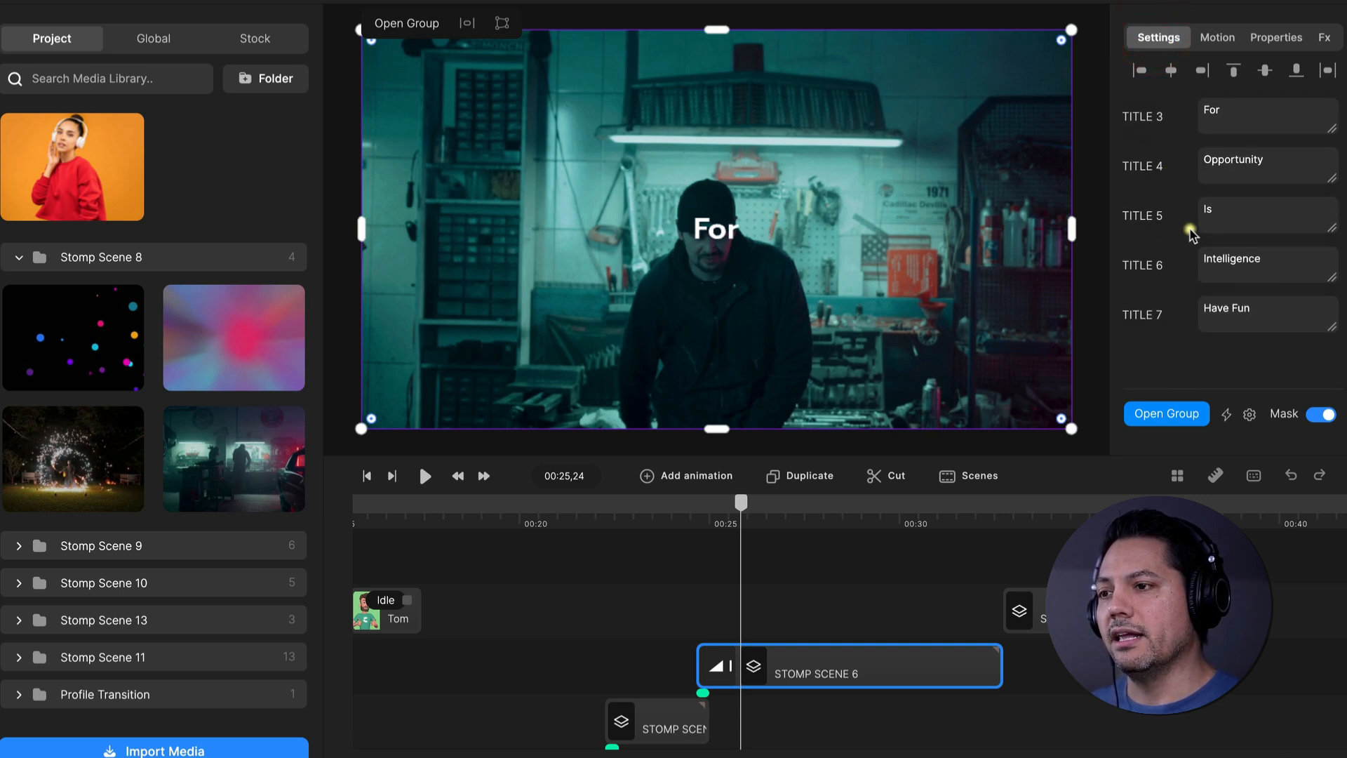
{"action": "scroll", "coordinate": [1247, 189], "scroll_direction": "up", "scroll_amount": 3}
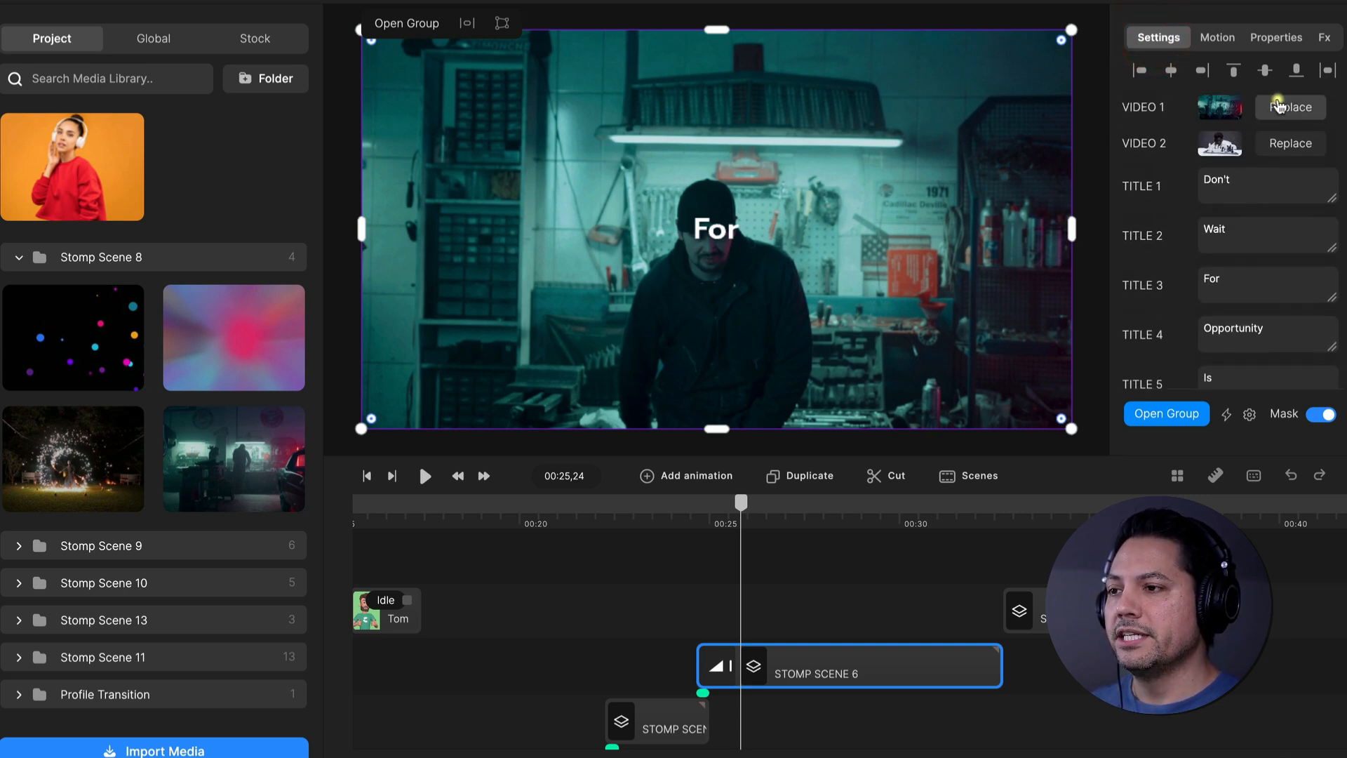
Step: Review the motion presets, transform and anchor properties, and applied Fx of the Stomp Scene 6 clip
{"action": "left_click", "coordinate": [1208, 44]}
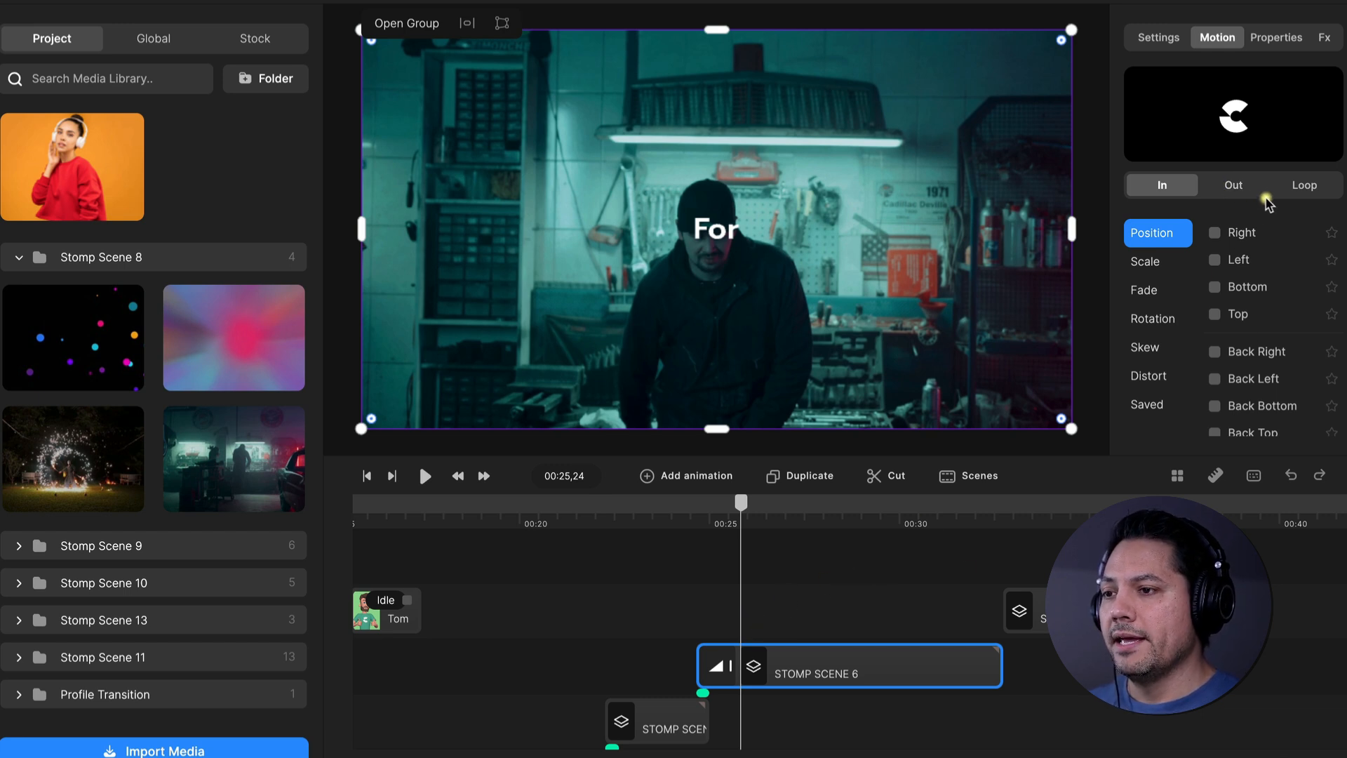
{"action": "left_click", "coordinate": [1267, 38]}
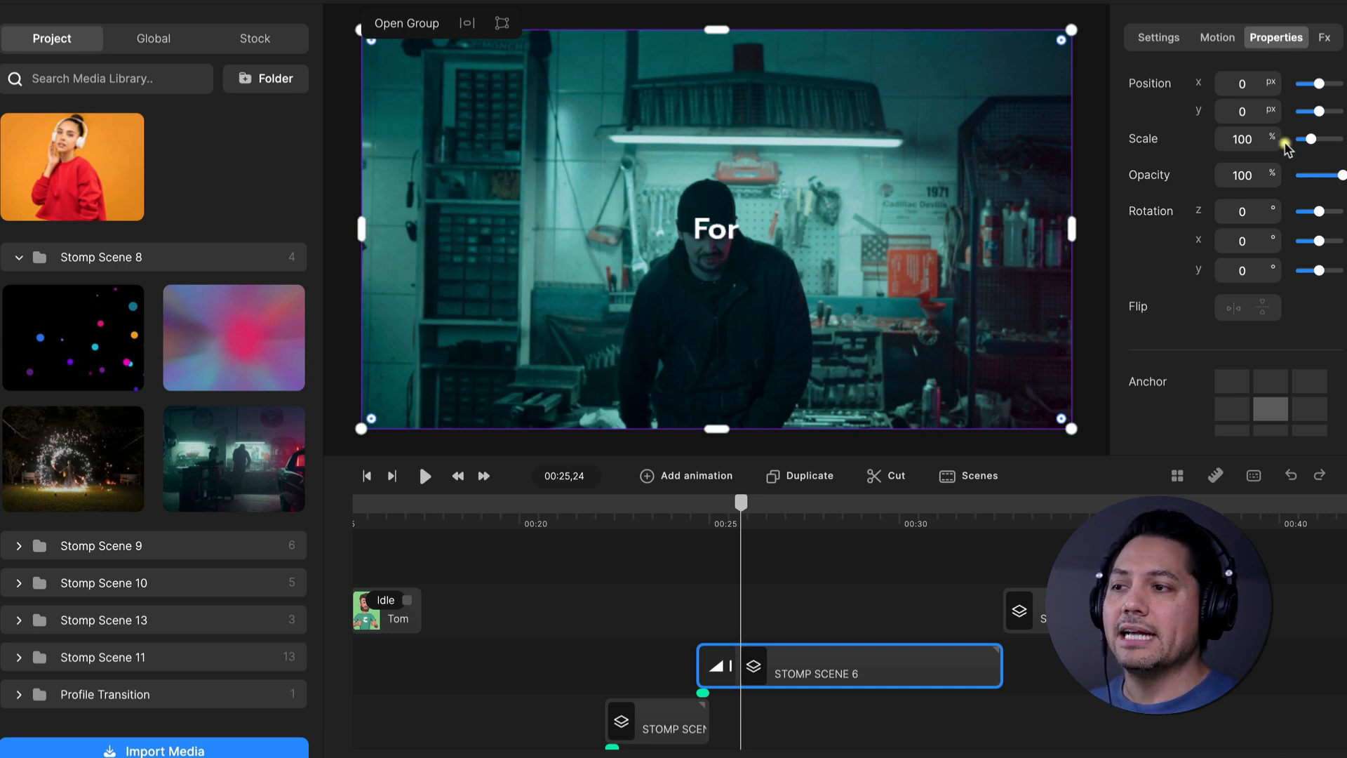
{"action": "scroll", "coordinate": [1222, 277], "scroll_direction": "down", "scroll_amount": 3}
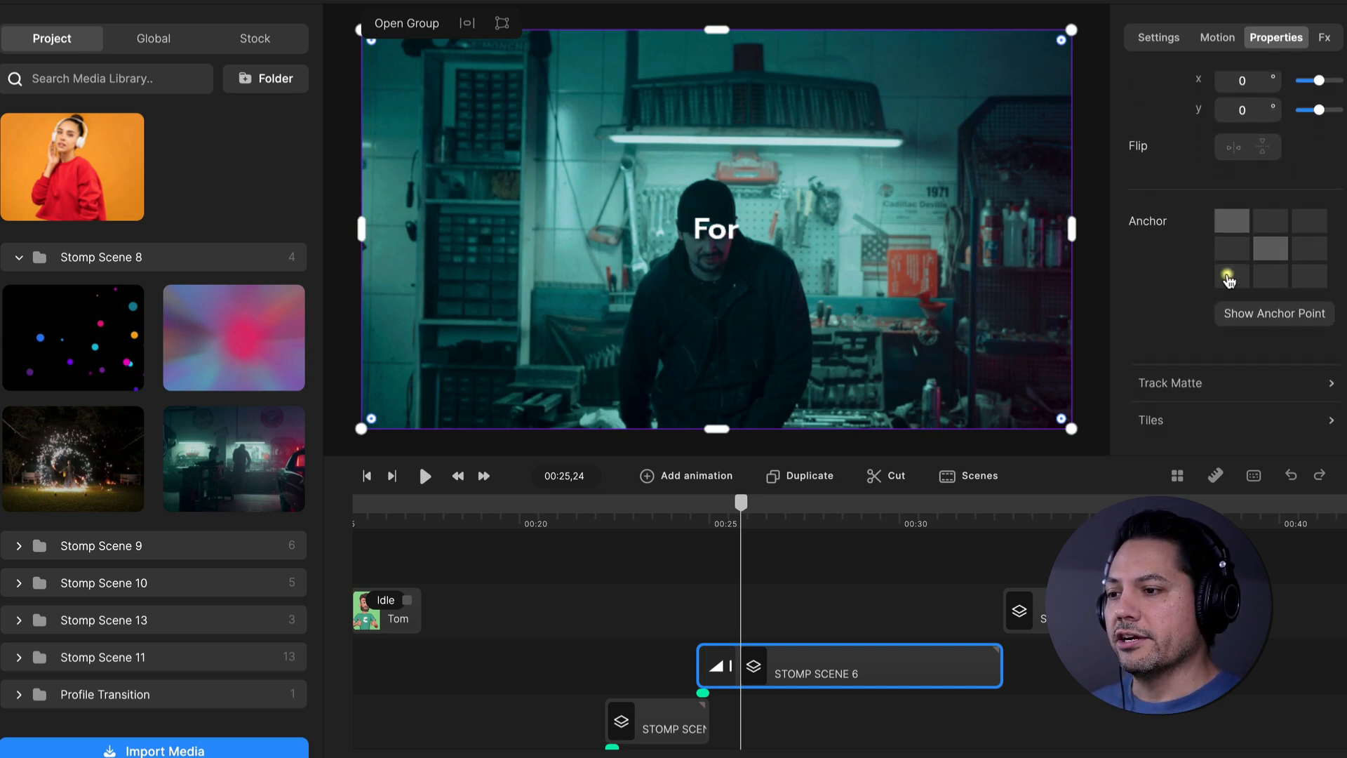
{"action": "scroll", "coordinate": [1228, 279], "scroll_direction": "up", "scroll_amount": 1}
{"action": "scroll", "coordinate": [1228, 279], "scroll_direction": "up", "scroll_amount": 2}
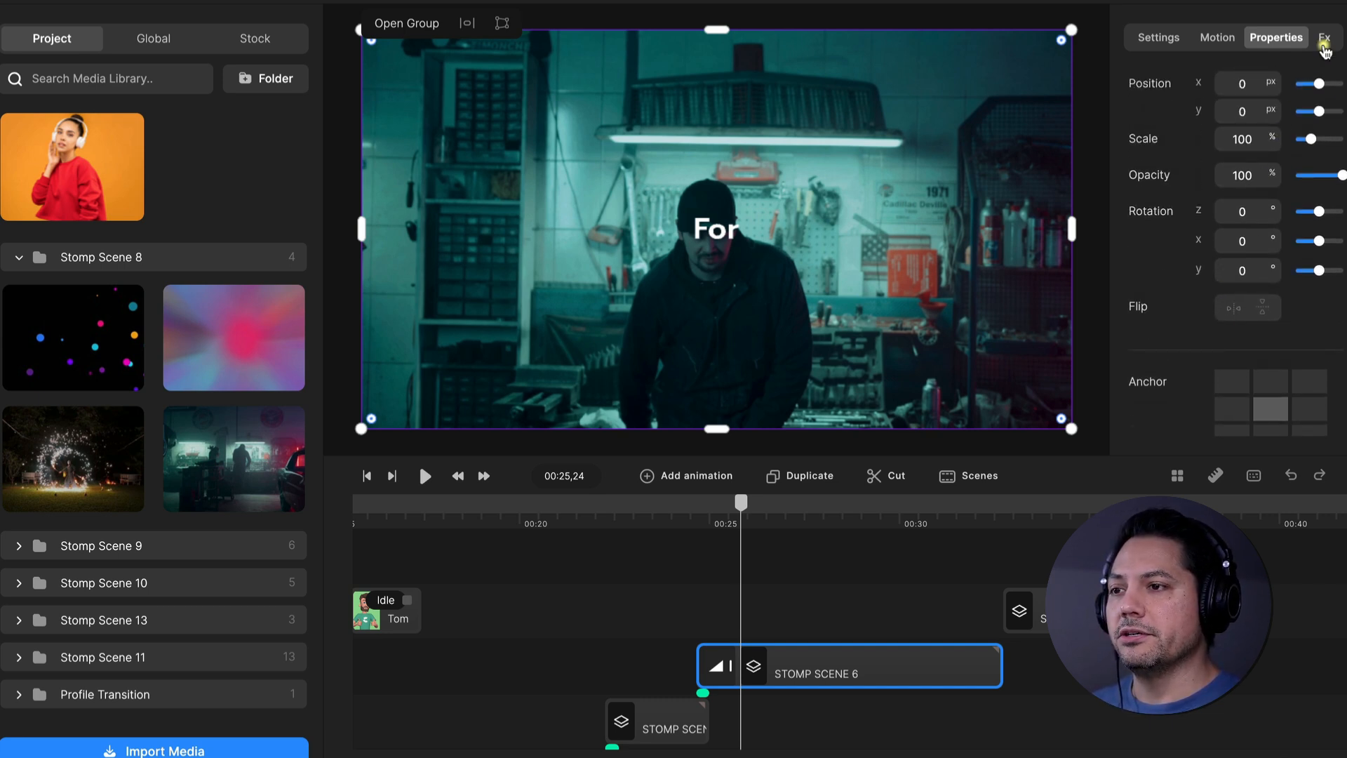
{"action": "left_click", "coordinate": [1324, 40]}
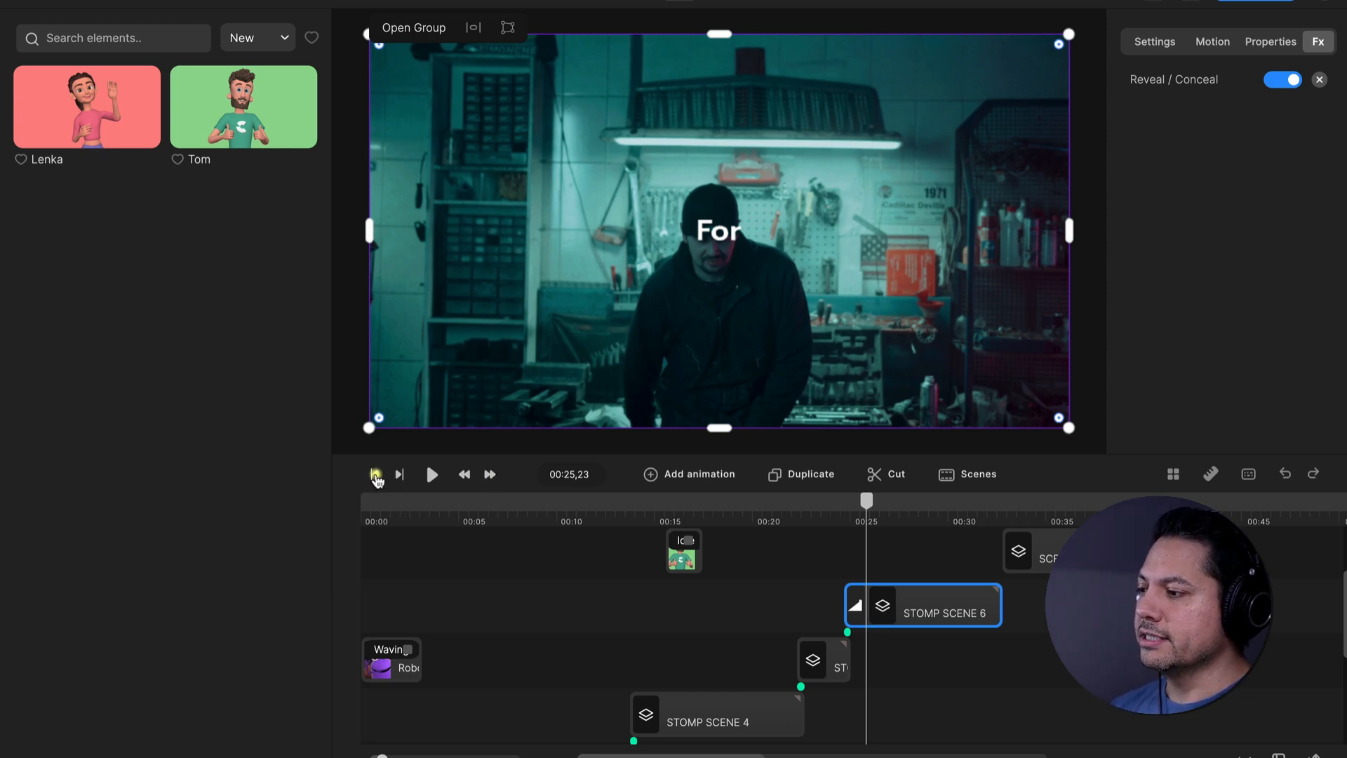
Step: Jump the playhead to the project's start and end, move it to about 00:14, and step it forward and back
{"action": "left_click", "coordinate": [376, 475]}
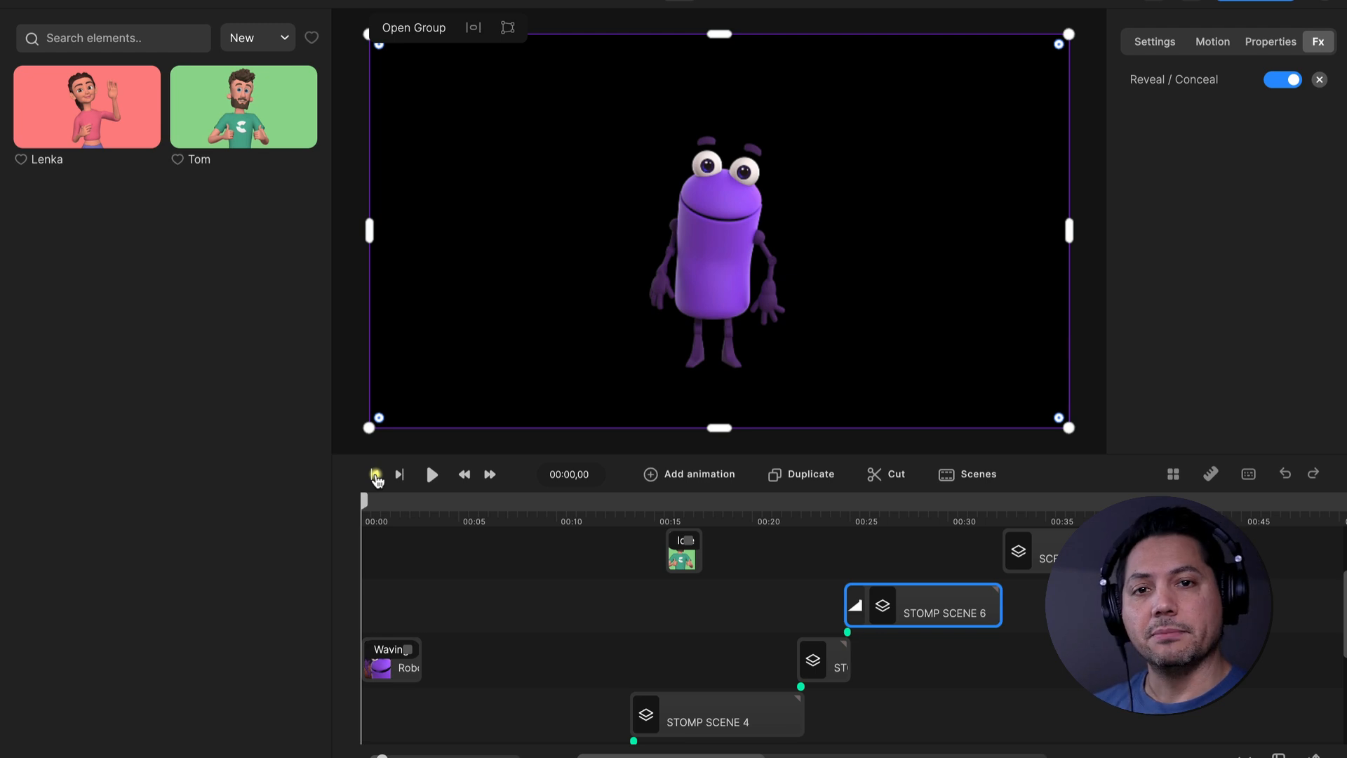
{"action": "left_click", "coordinate": [400, 475]}
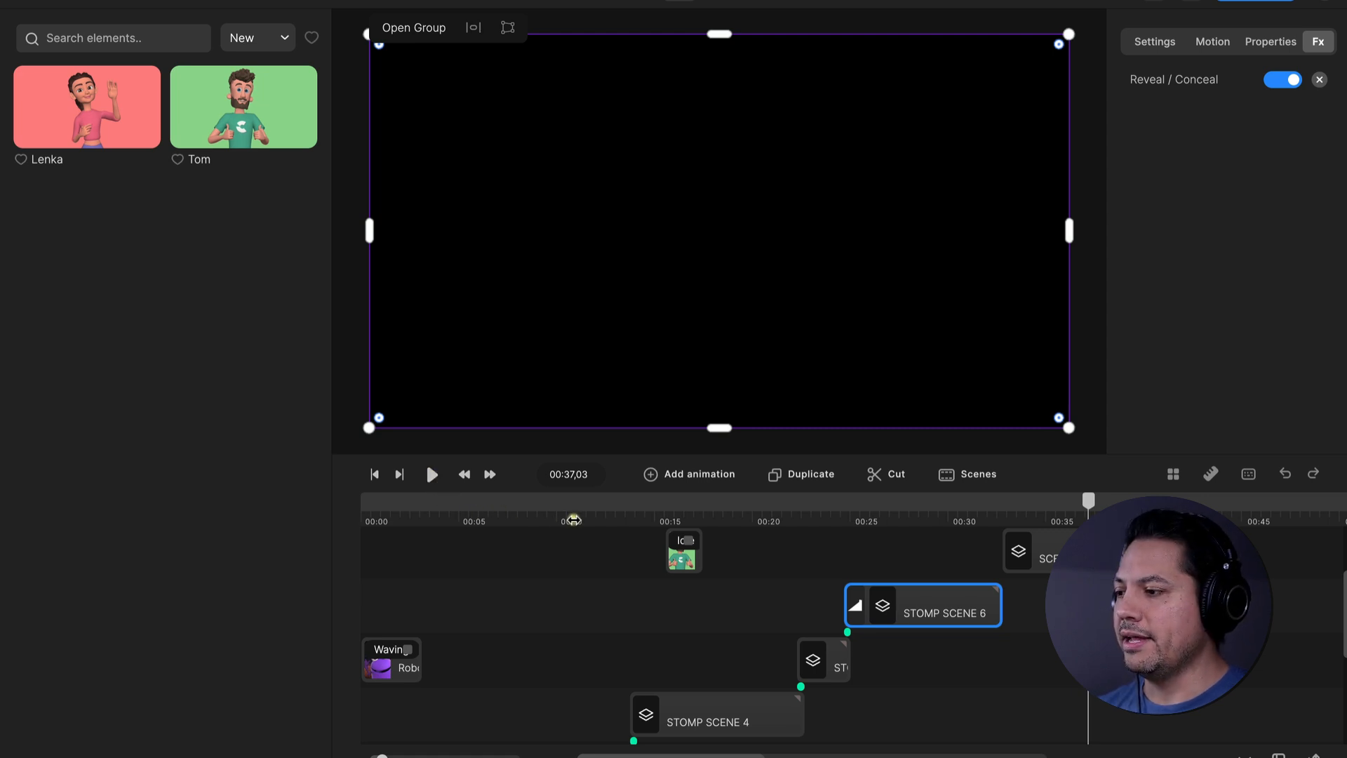
{"action": "left_click", "coordinate": [602, 523]}
{"action": "left_click_drag", "start_coordinate": [617, 504], "coordinate": [635, 500]}
{"action": "left_click", "coordinate": [491, 476]}
{"action": "left_click", "coordinate": [492, 476]}
{"action": "left_click", "coordinate": [468, 476]}
{"action": "left_click", "coordinate": [469, 476]}
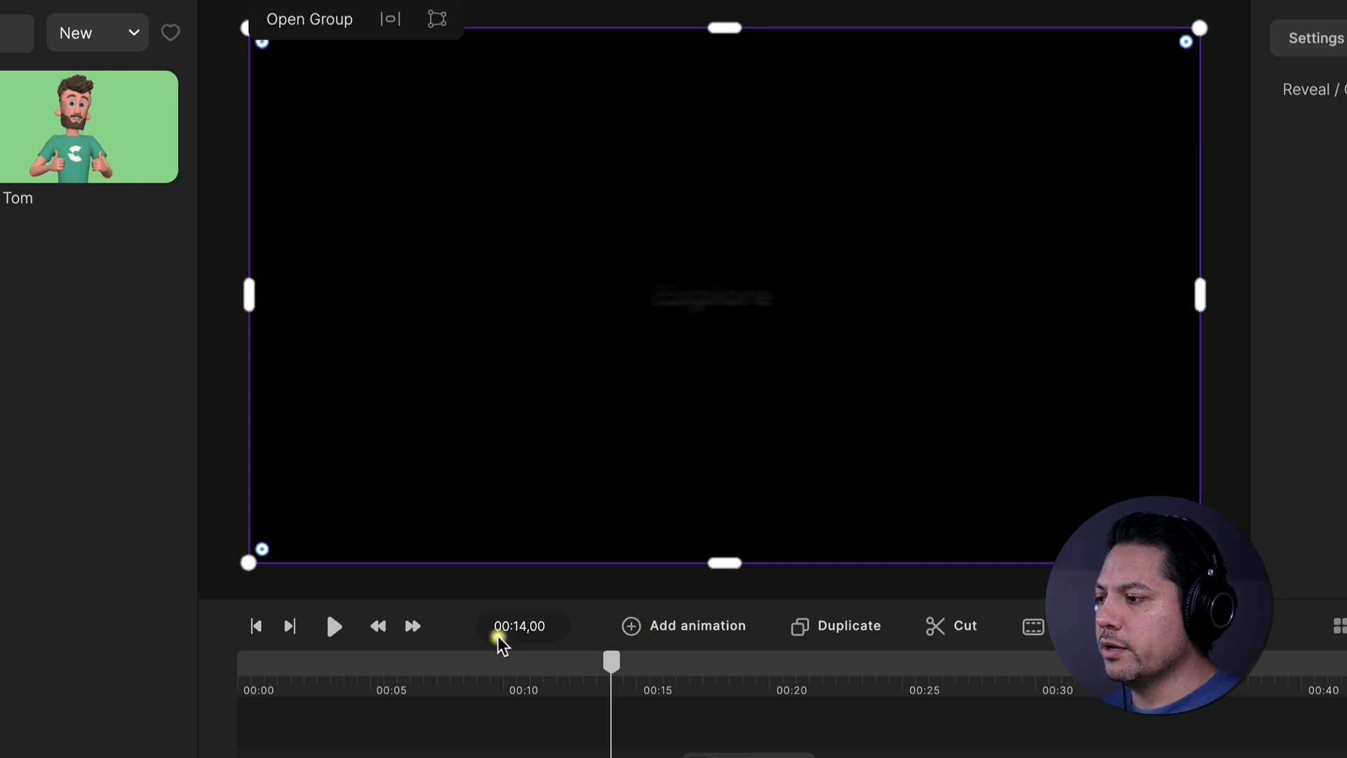
Step: Add an animation with Position and Scale properties to the "Type your text" clip at 00:19,10
{"action": "left_click_drag", "start_coordinate": [615, 668], "coordinate": [758, 667]}
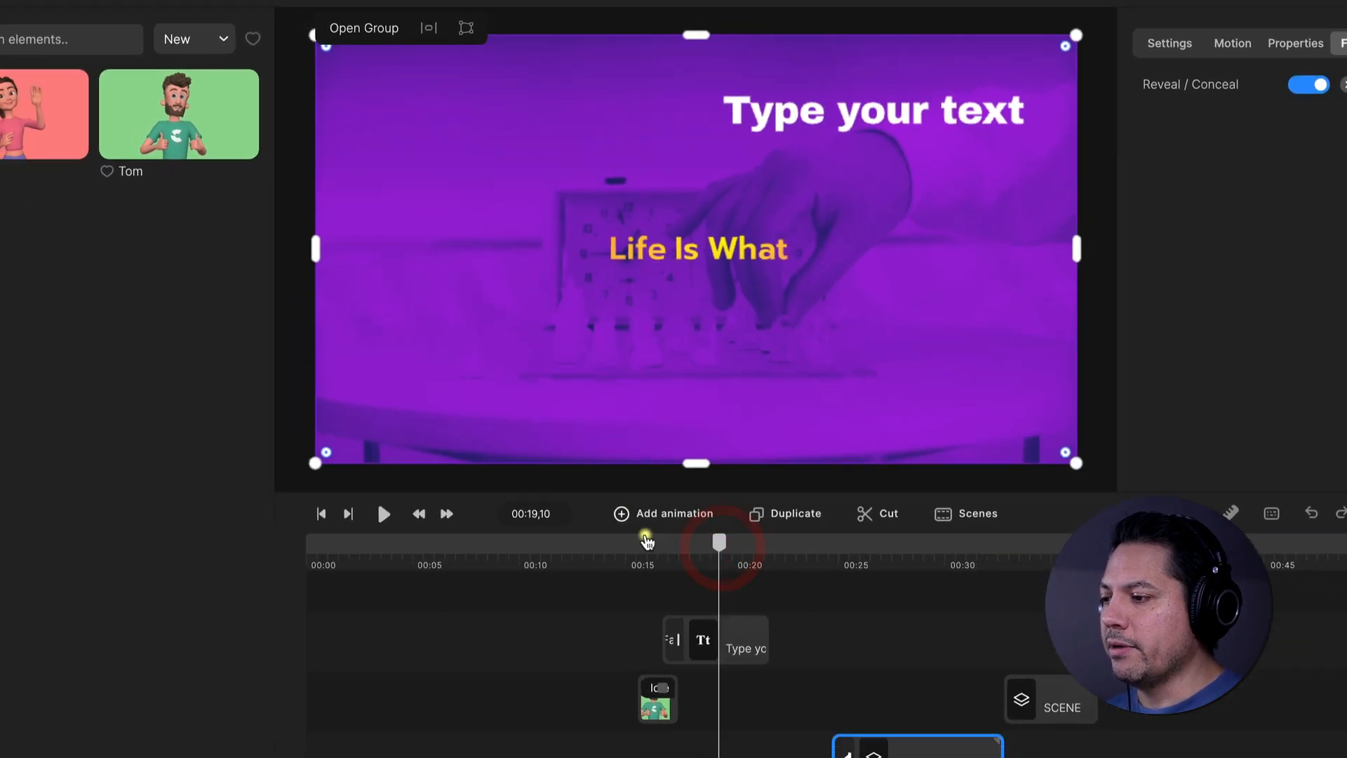
{"action": "left_click", "coordinate": [733, 646]}
{"action": "scroll", "coordinate": [908, 550], "scroll_direction": "up", "scroll_amount": 5}
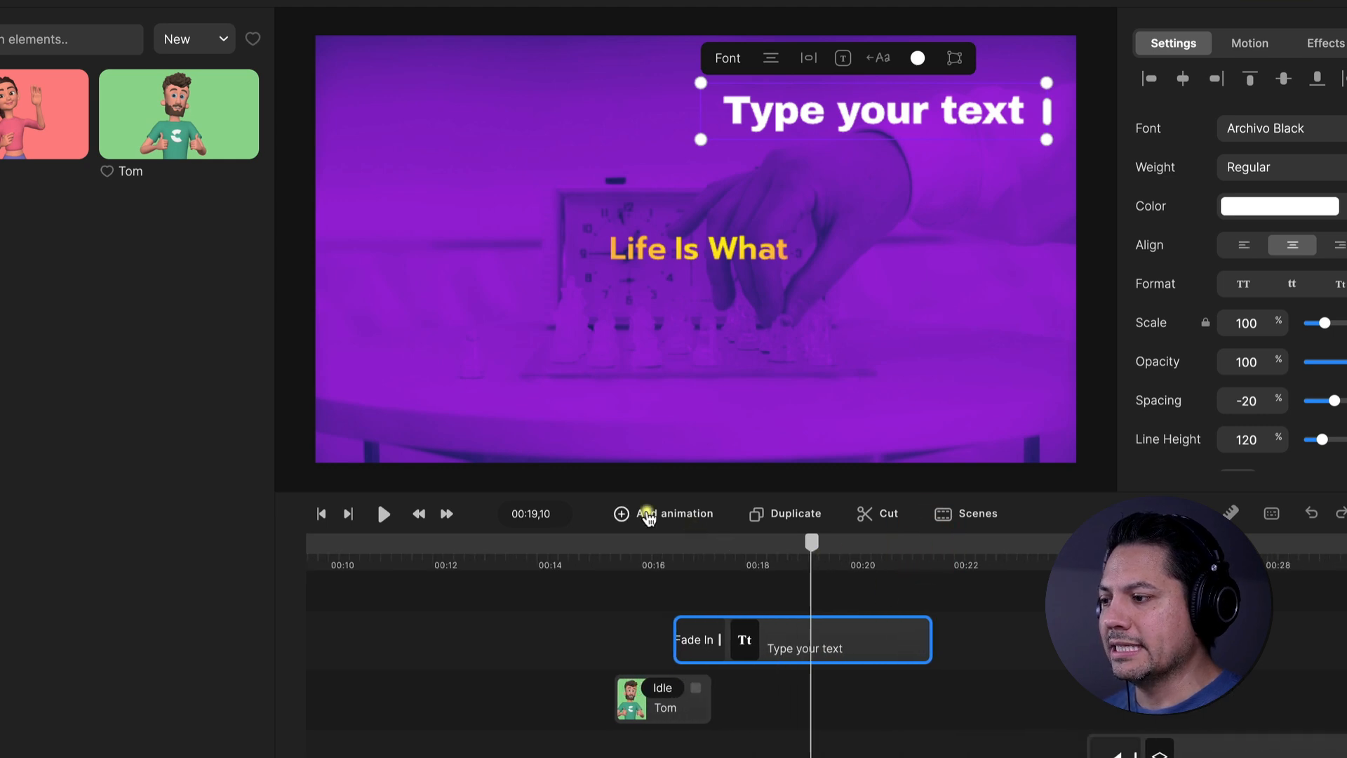
{"action": "left_click", "coordinate": [642, 513]}
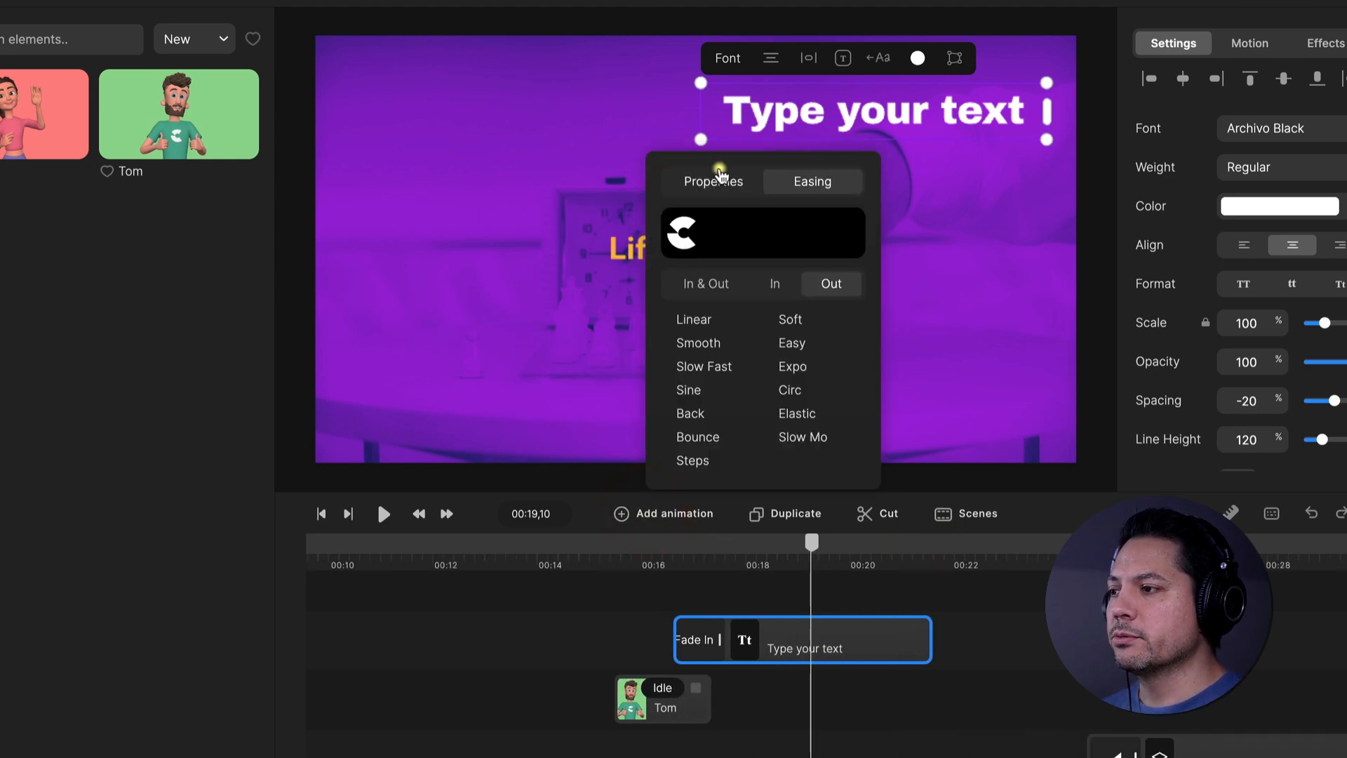
{"action": "left_click", "coordinate": [714, 181]}
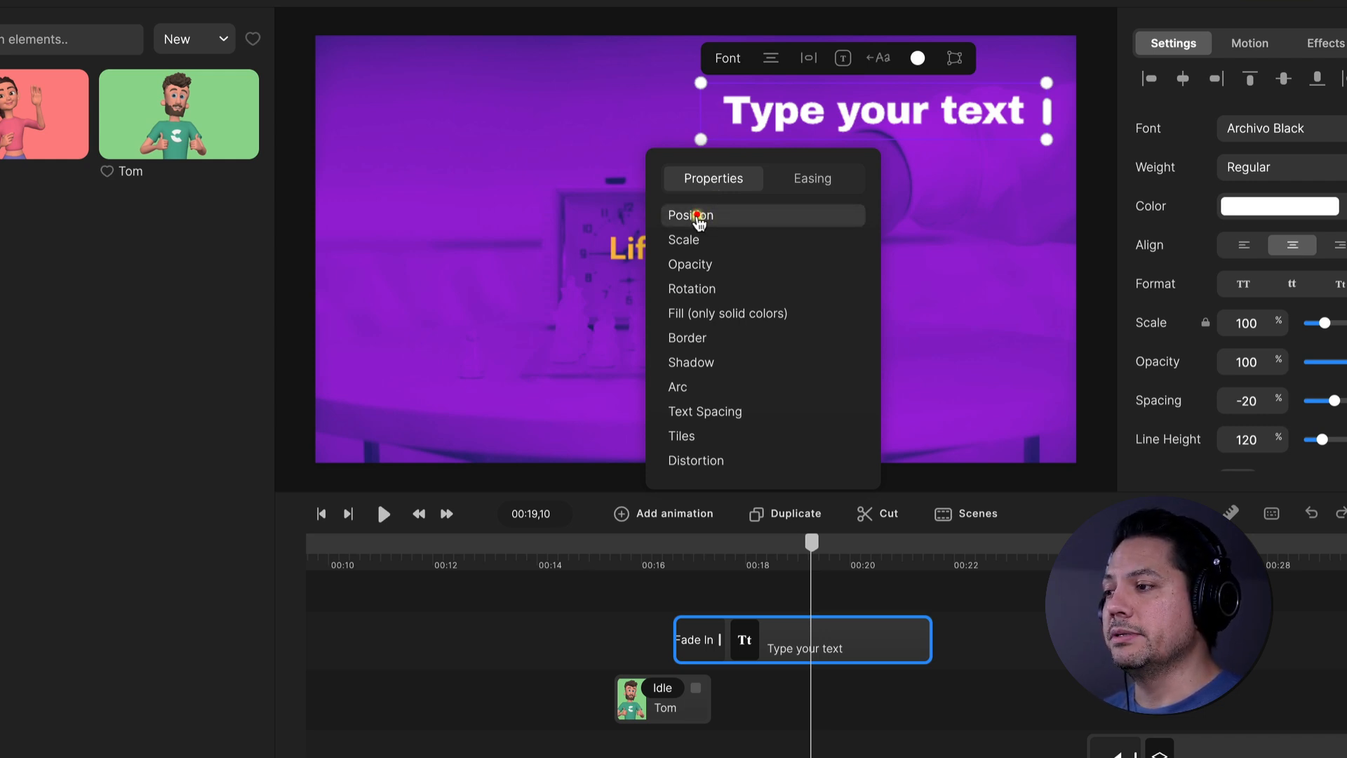
{"action": "left_click", "coordinate": [697, 218]}
{"action": "left_click", "coordinate": [695, 240]}
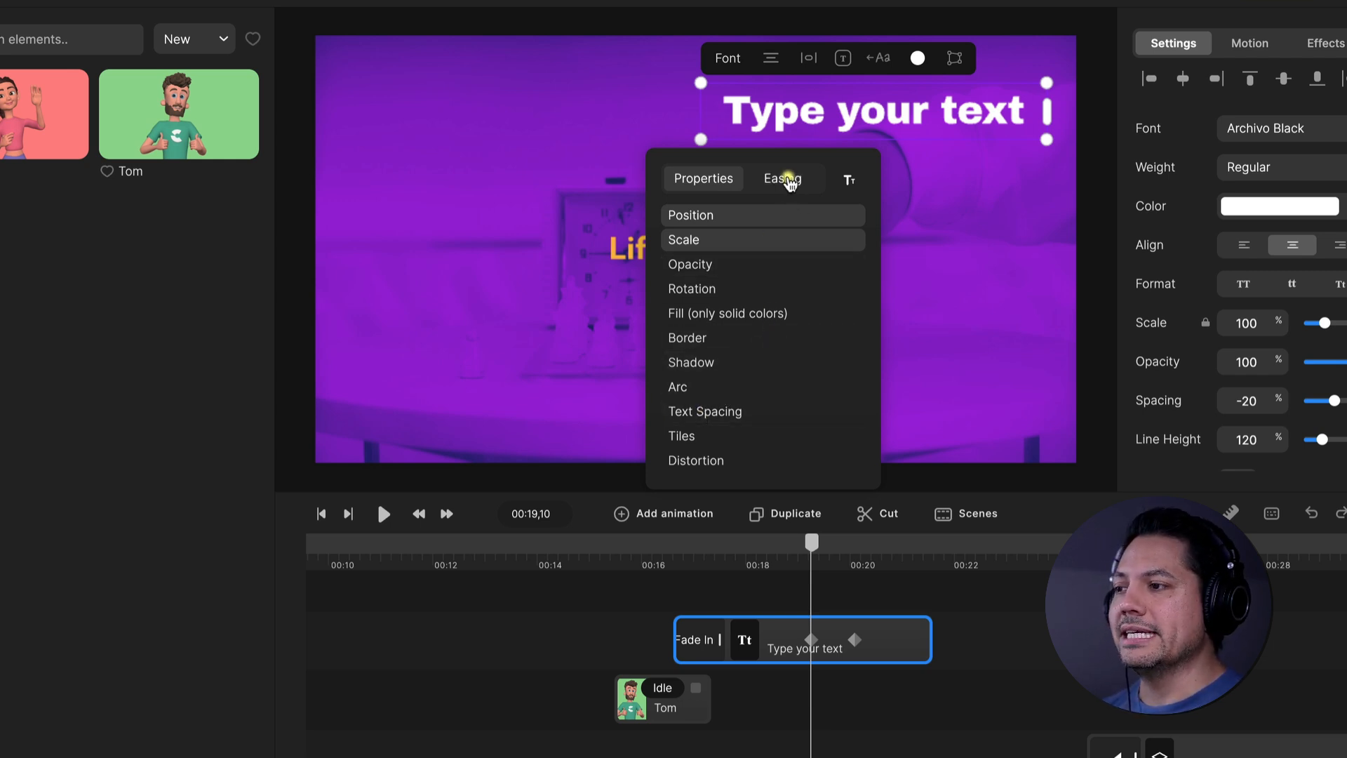
Step: Compare the In & Out, In and Out easing types for the text animation, and set Out with Smooth
{"action": "left_click", "coordinate": [787, 179]}
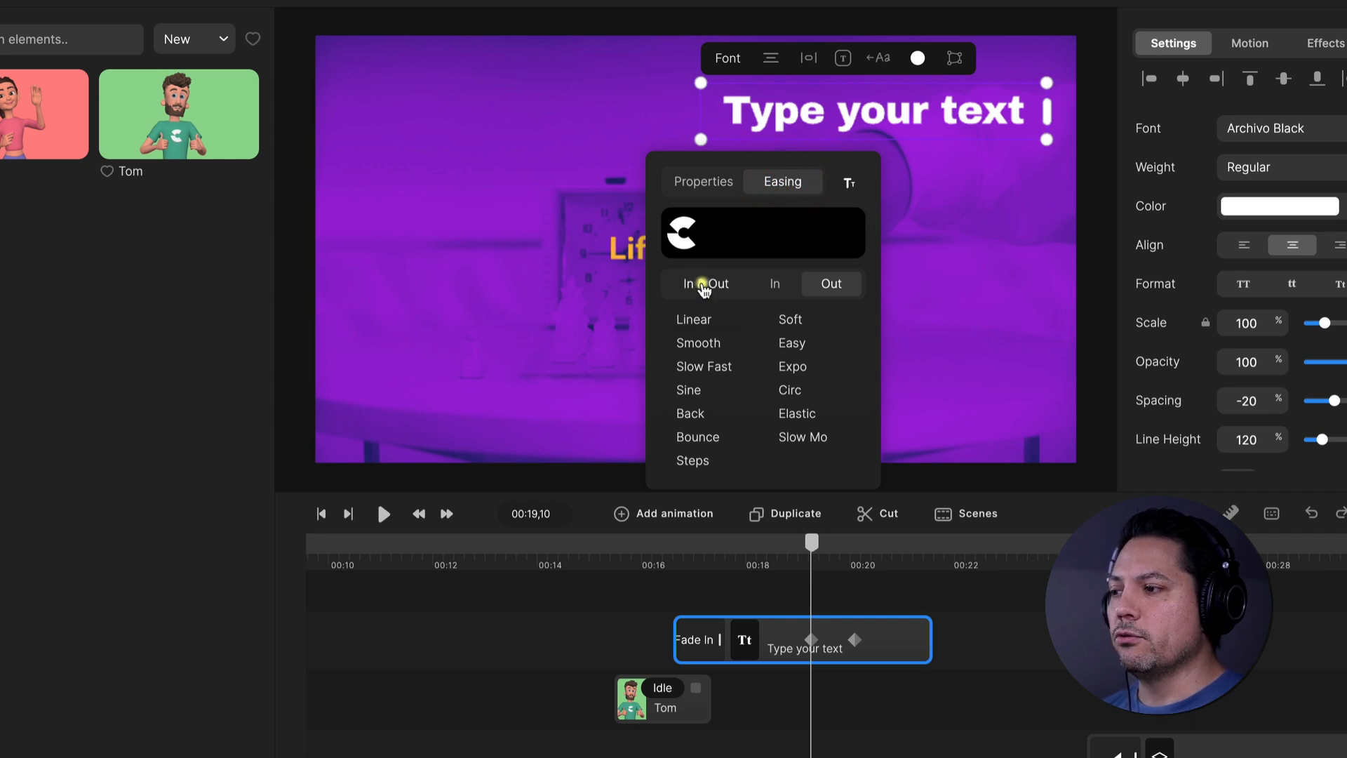
{"action": "left_click", "coordinate": [704, 285]}
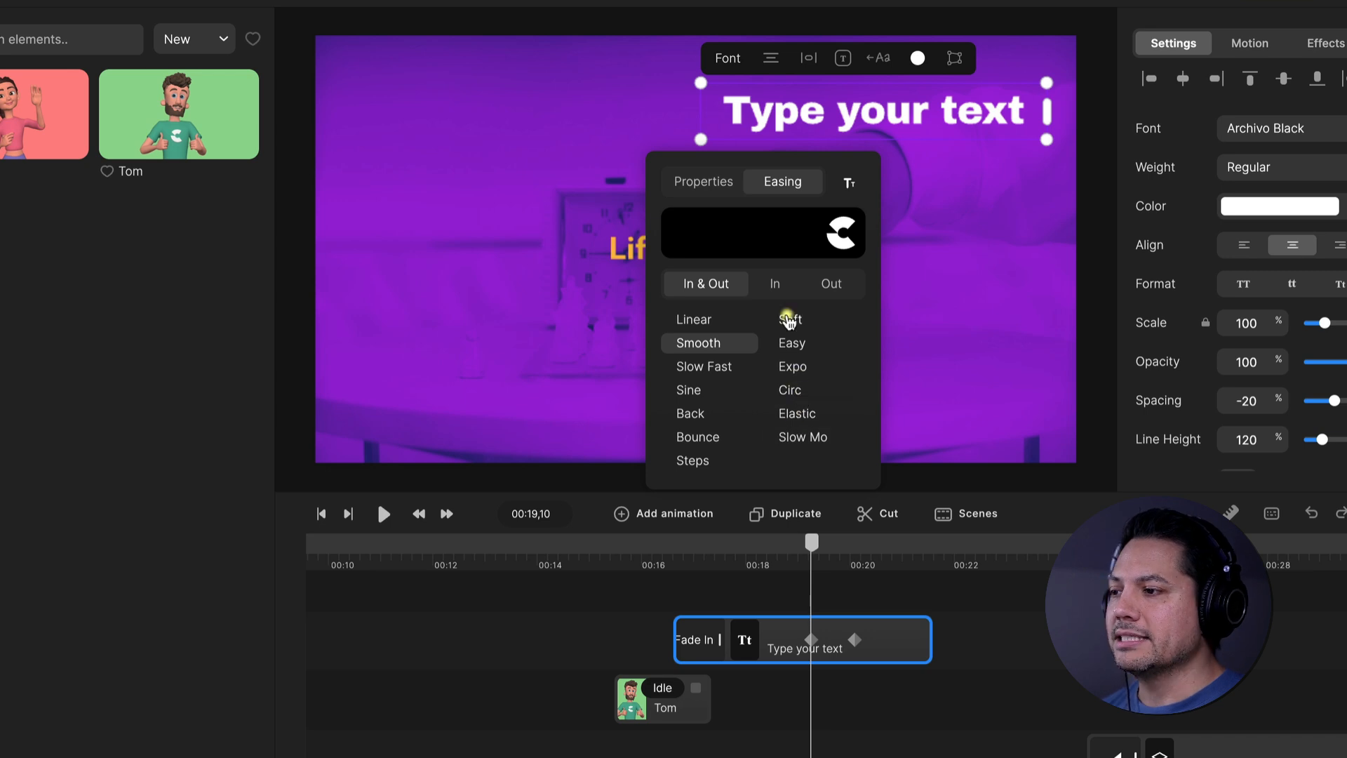
{"action": "left_click", "coordinate": [779, 285]}
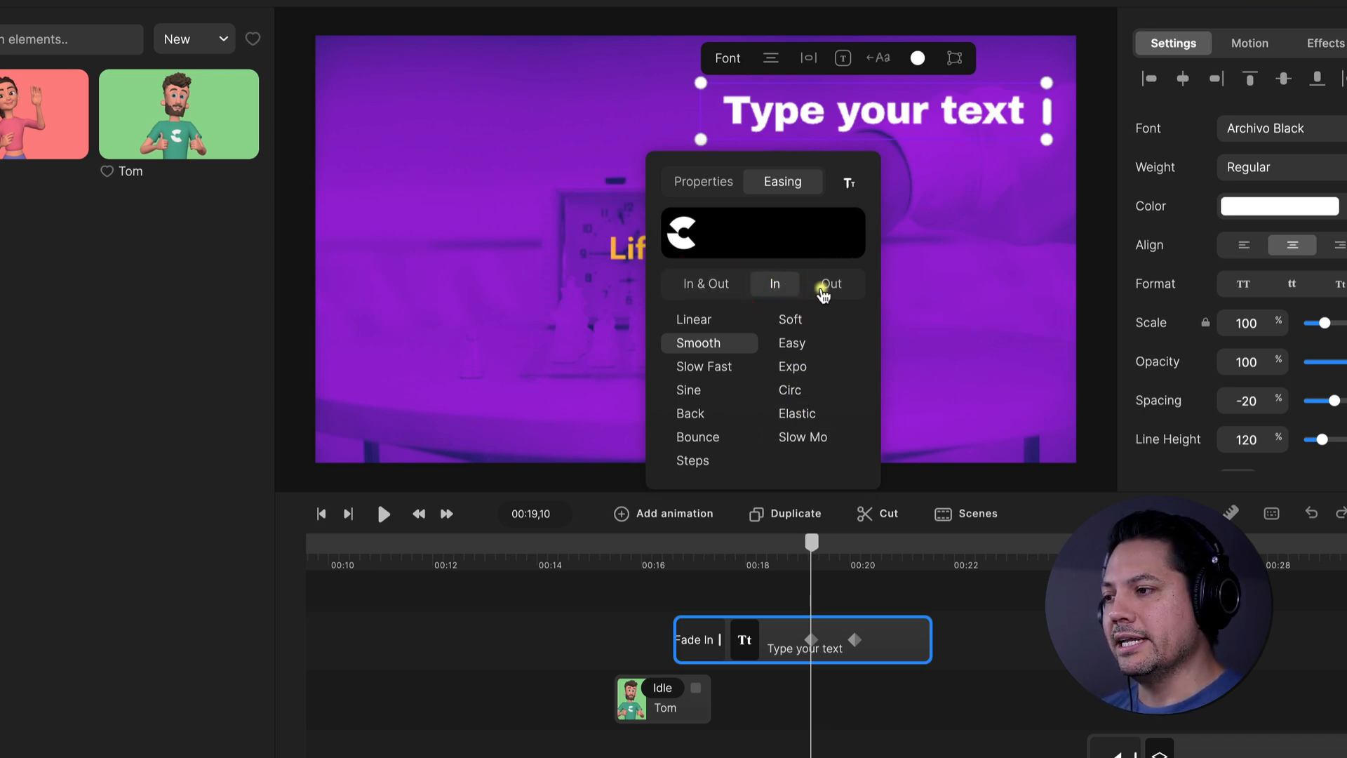
{"action": "left_click", "coordinate": [833, 285]}
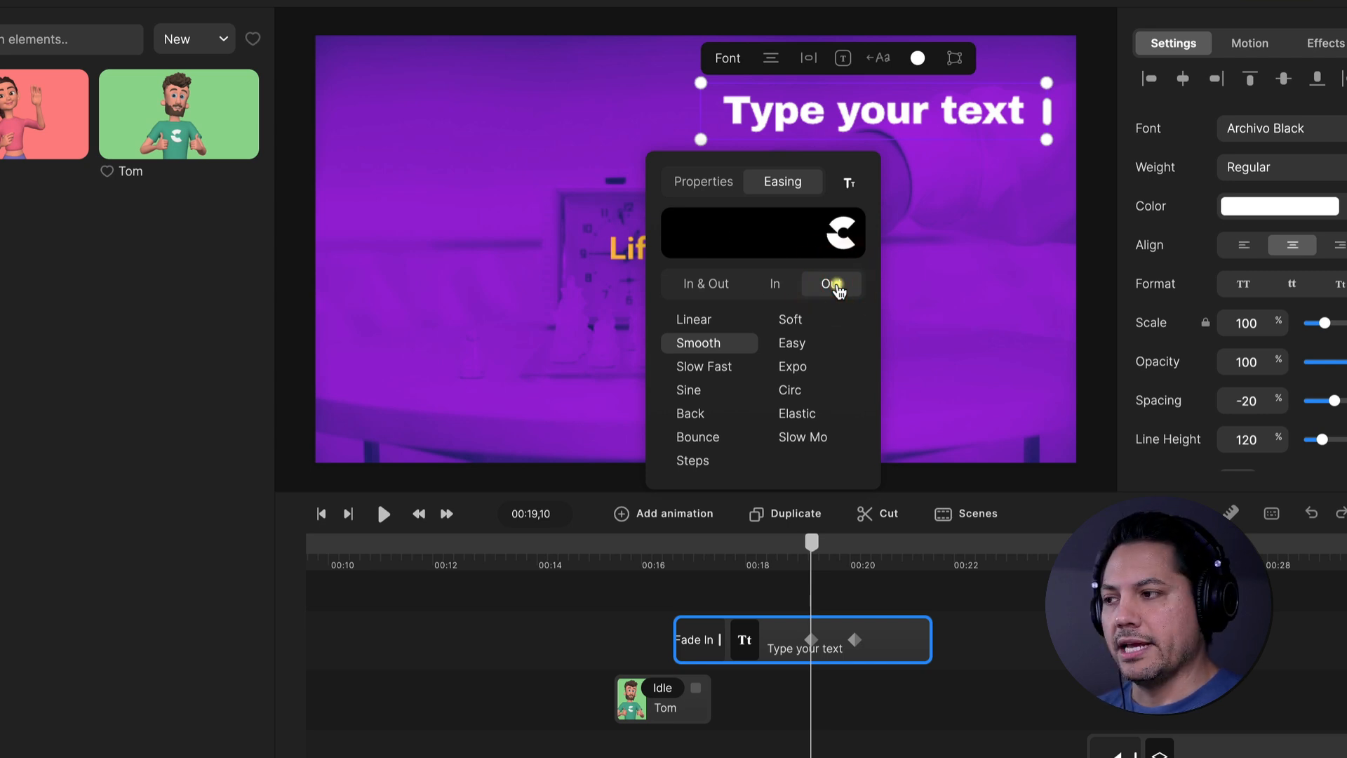
Step: Switch between the text clip's two animation keyframes and examine the text's position, scale, opacity and rotation properties at each
{"action": "left_click", "coordinate": [828, 626]}
{"action": "left_click", "coordinate": [814, 640]}
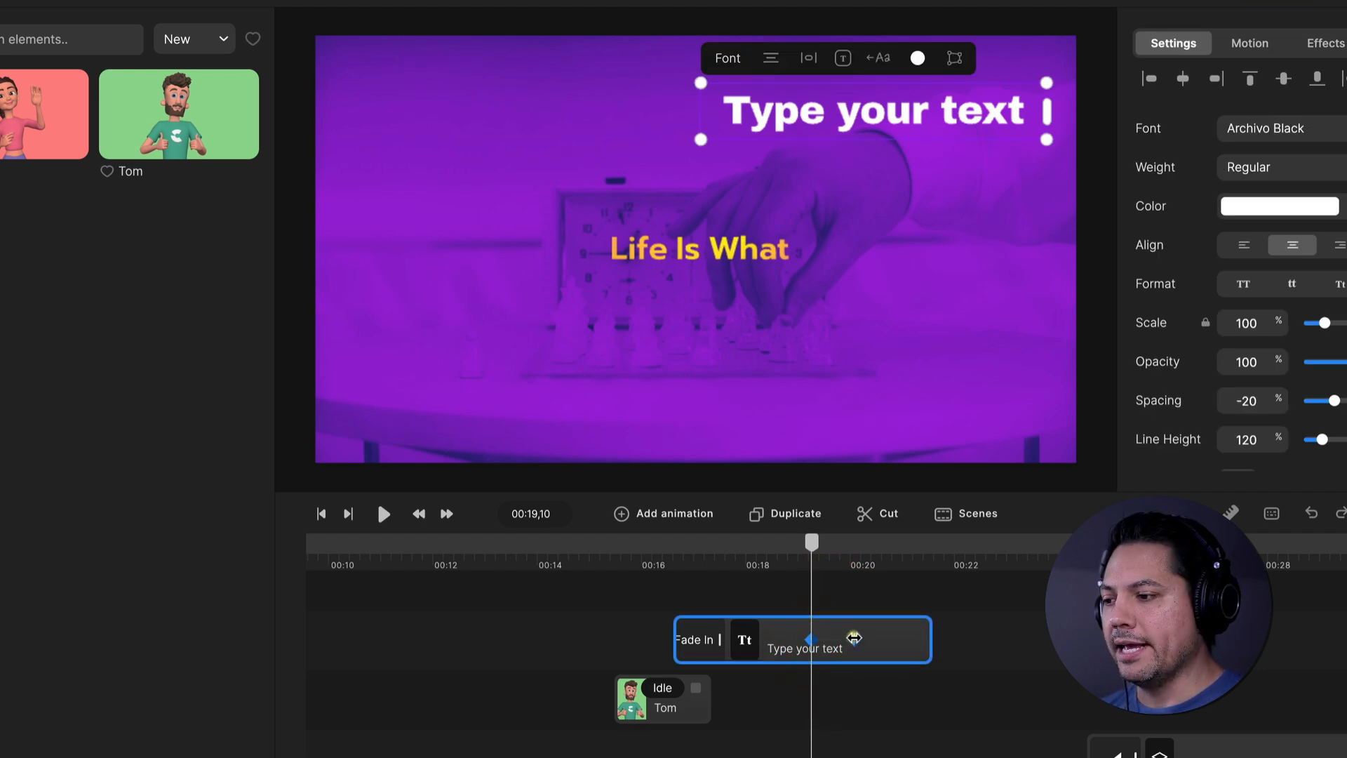
{"action": "left_click", "coordinate": [855, 639]}
{"action": "left_click", "coordinate": [812, 640]}
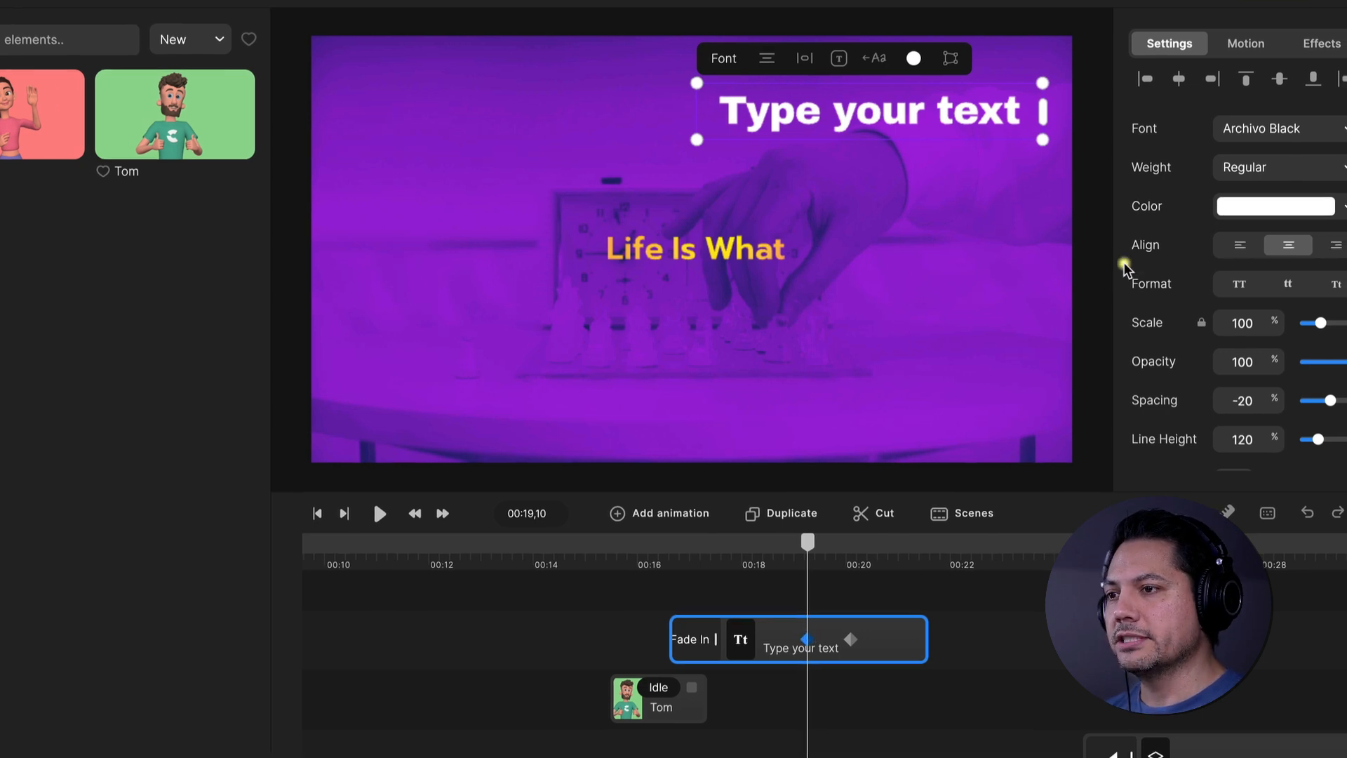
{"action": "scroll", "coordinate": [1152, 250], "scroll_direction": "down", "scroll_amount": 5}
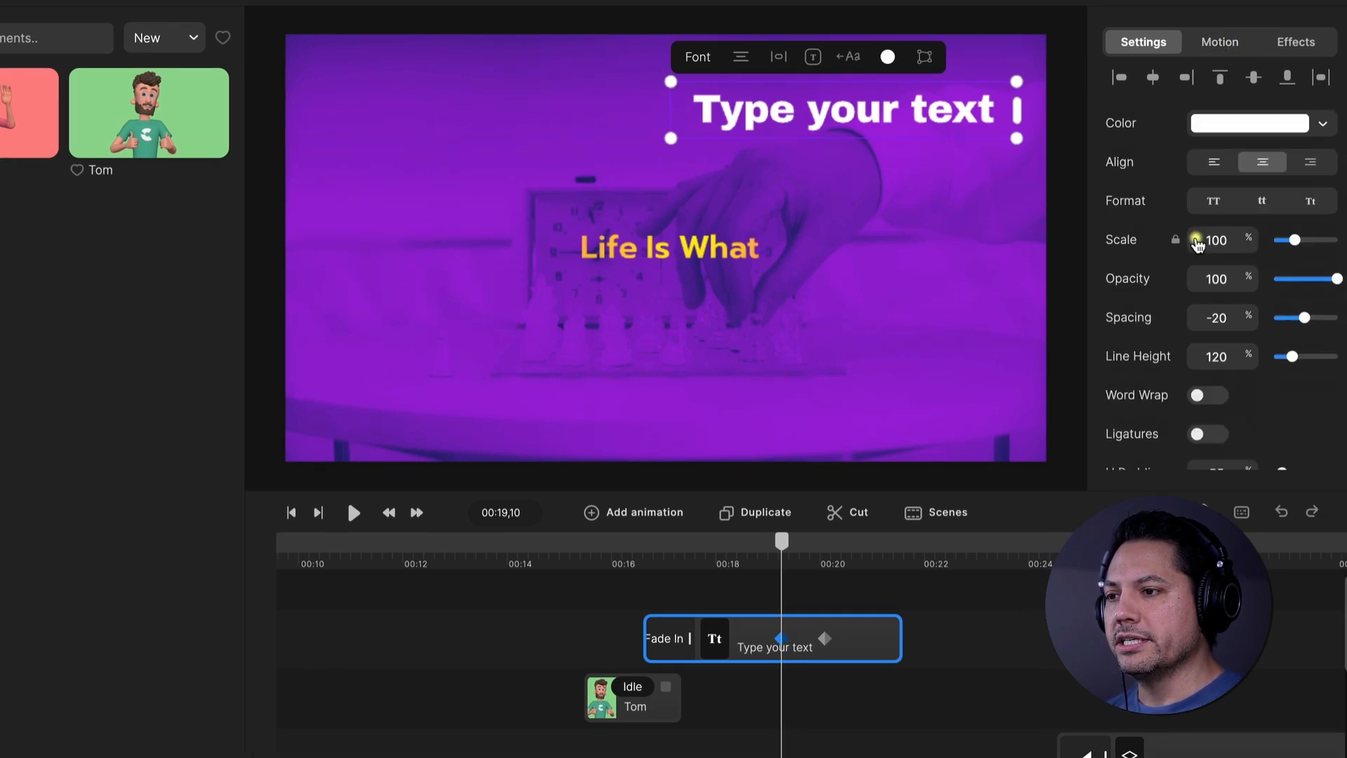
{"action": "left_click", "coordinate": [1146, 320]}
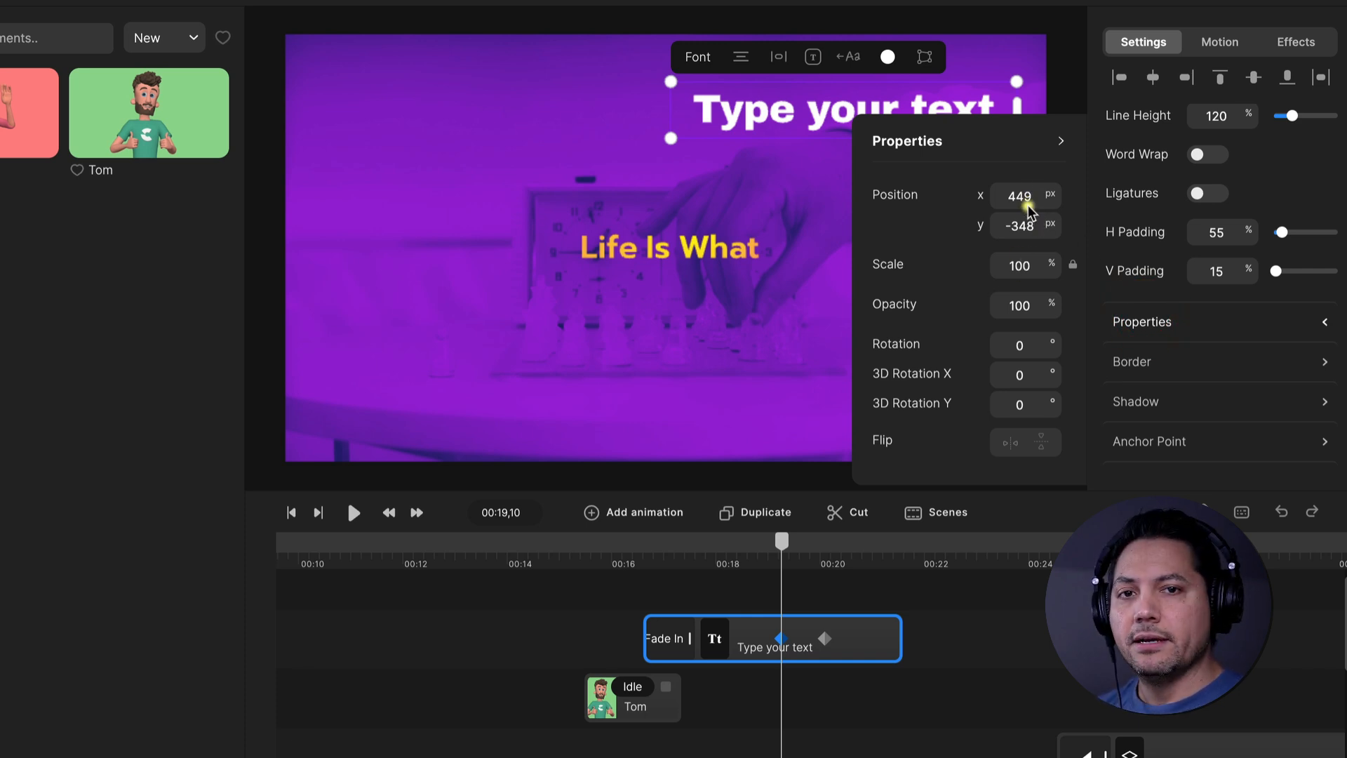
{"action": "left_click", "coordinate": [827, 638]}
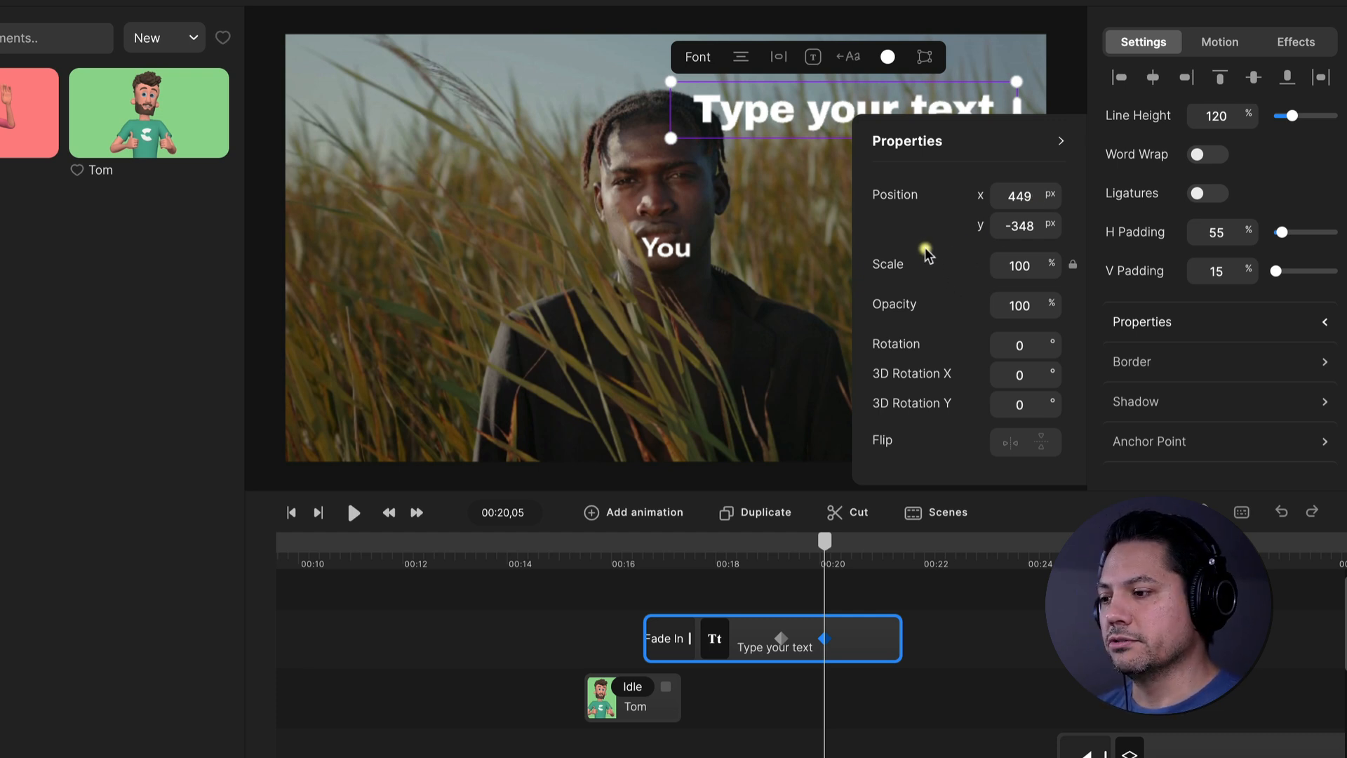
Step: Move the playhead to 00:27,22, duplicate the "STOMP SCENE 6" clip, and select the upper copy
{"action": "left_click", "coordinate": [962, 654]}
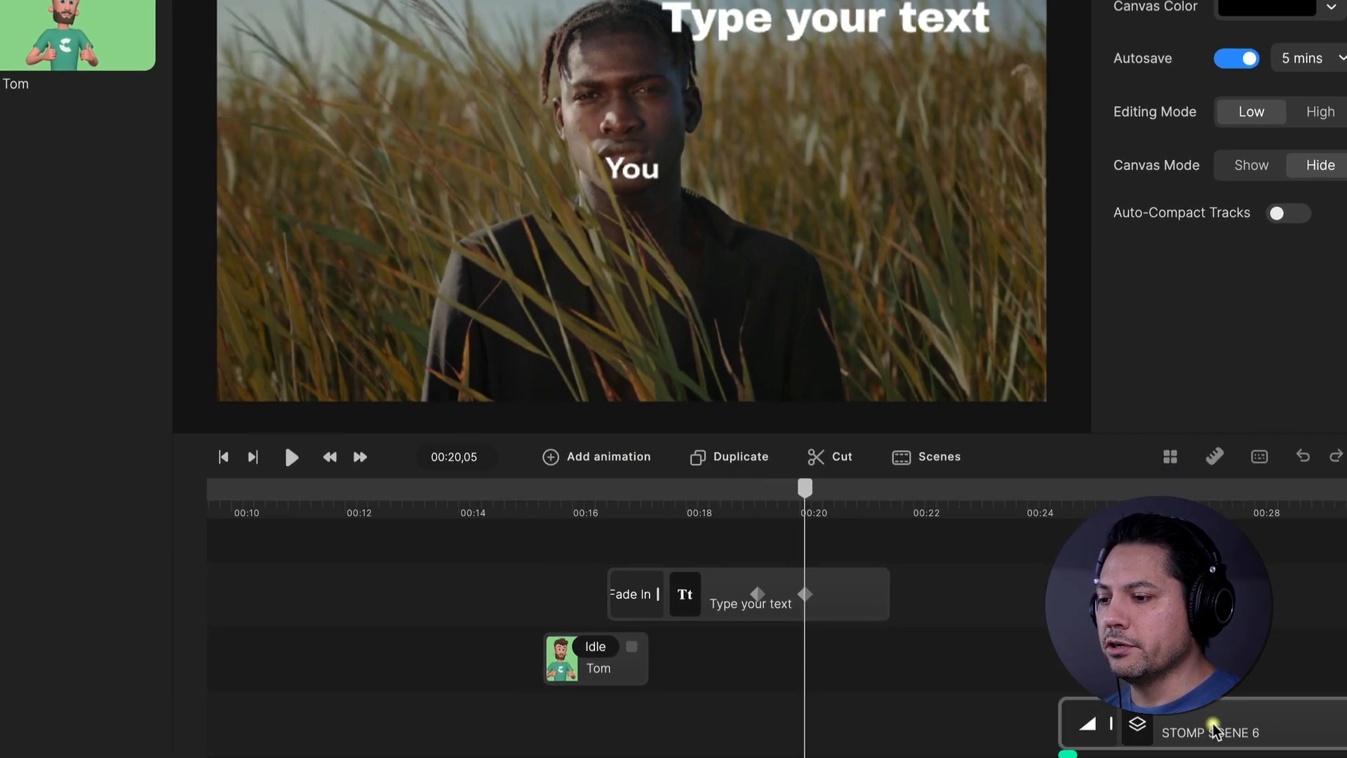
{"action": "left_click", "coordinate": [1209, 726]}
{"action": "scroll", "coordinate": [1186, 726], "scroll_direction": "right", "scroll_amount": 5}
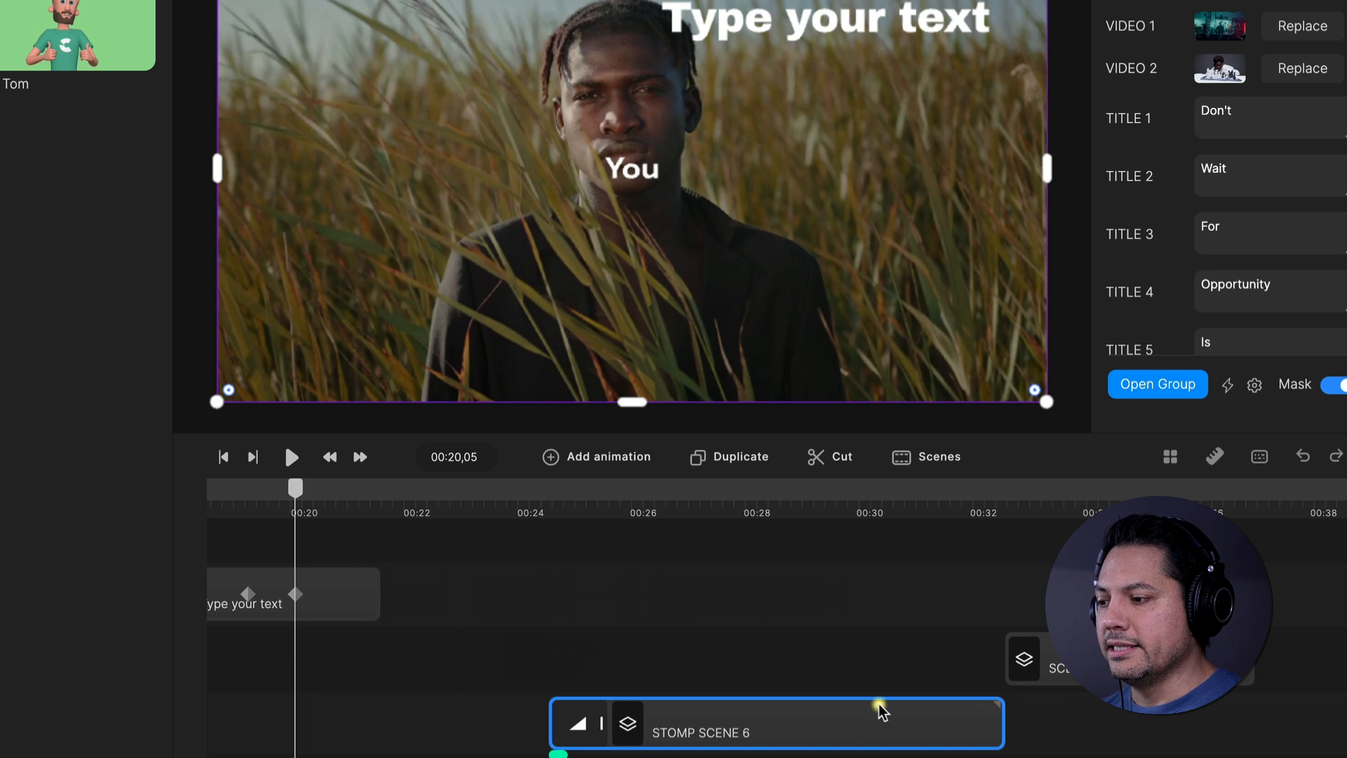
{"action": "left_click", "coordinate": [722, 493]}
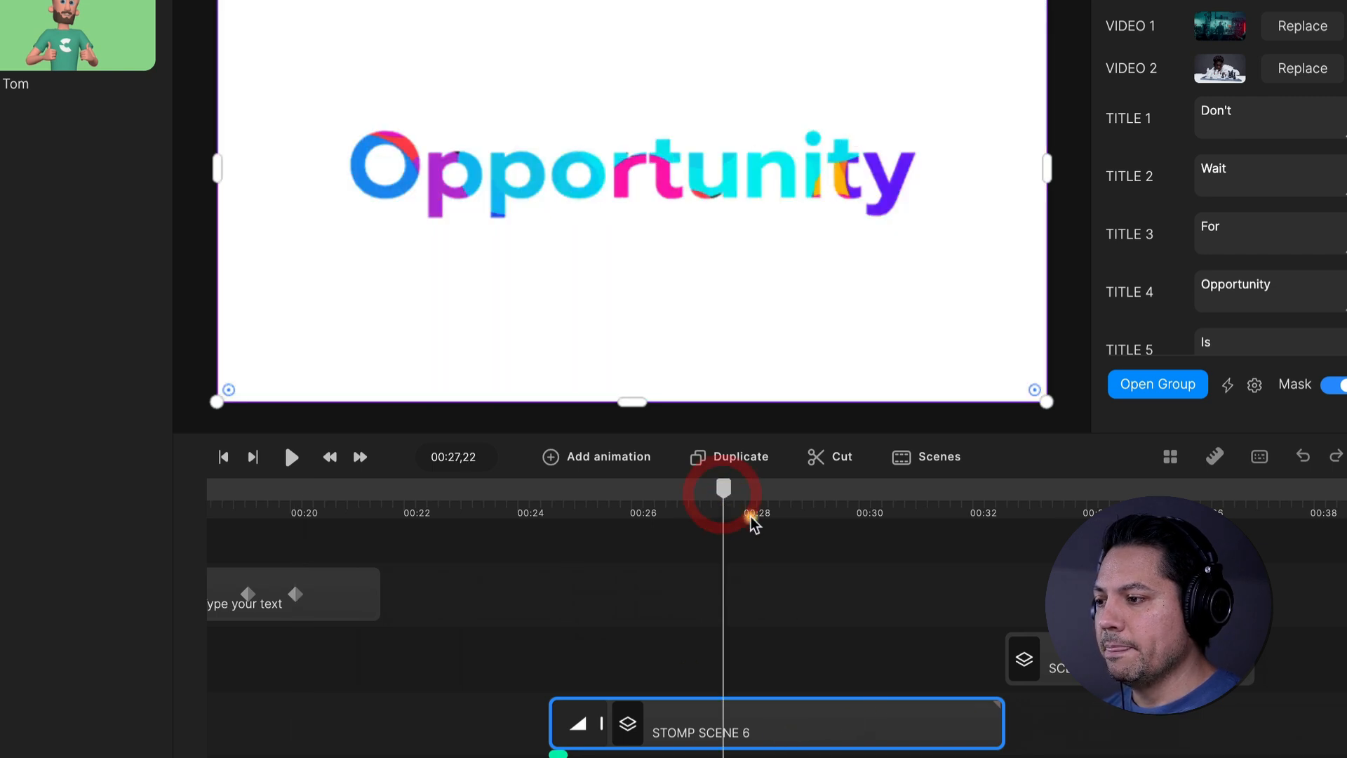
{"action": "left_click", "coordinate": [744, 458]}
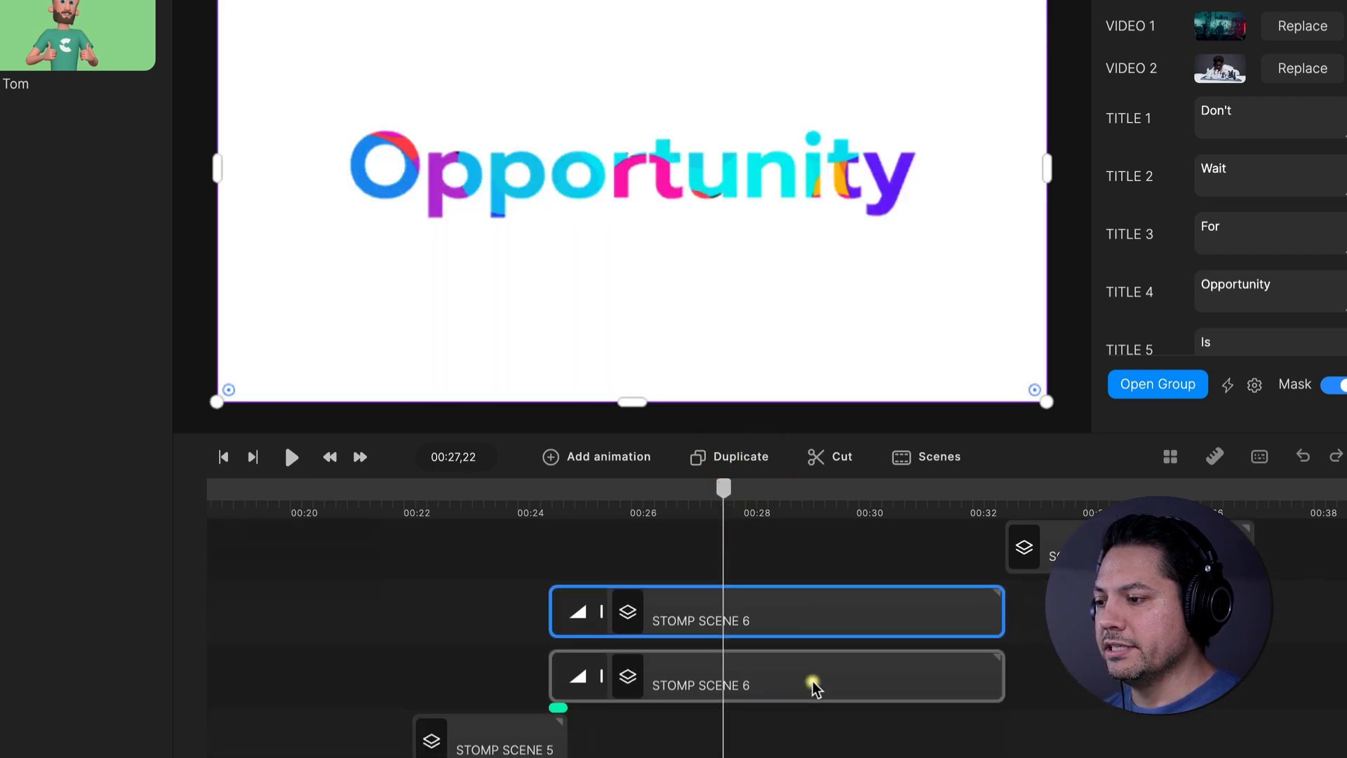
{"action": "left_click", "coordinate": [722, 681]}
{"action": "left_click", "coordinate": [773, 593]}
{"action": "left_click", "coordinate": [787, 665]}
{"action": "left_click", "coordinate": [783, 605]}
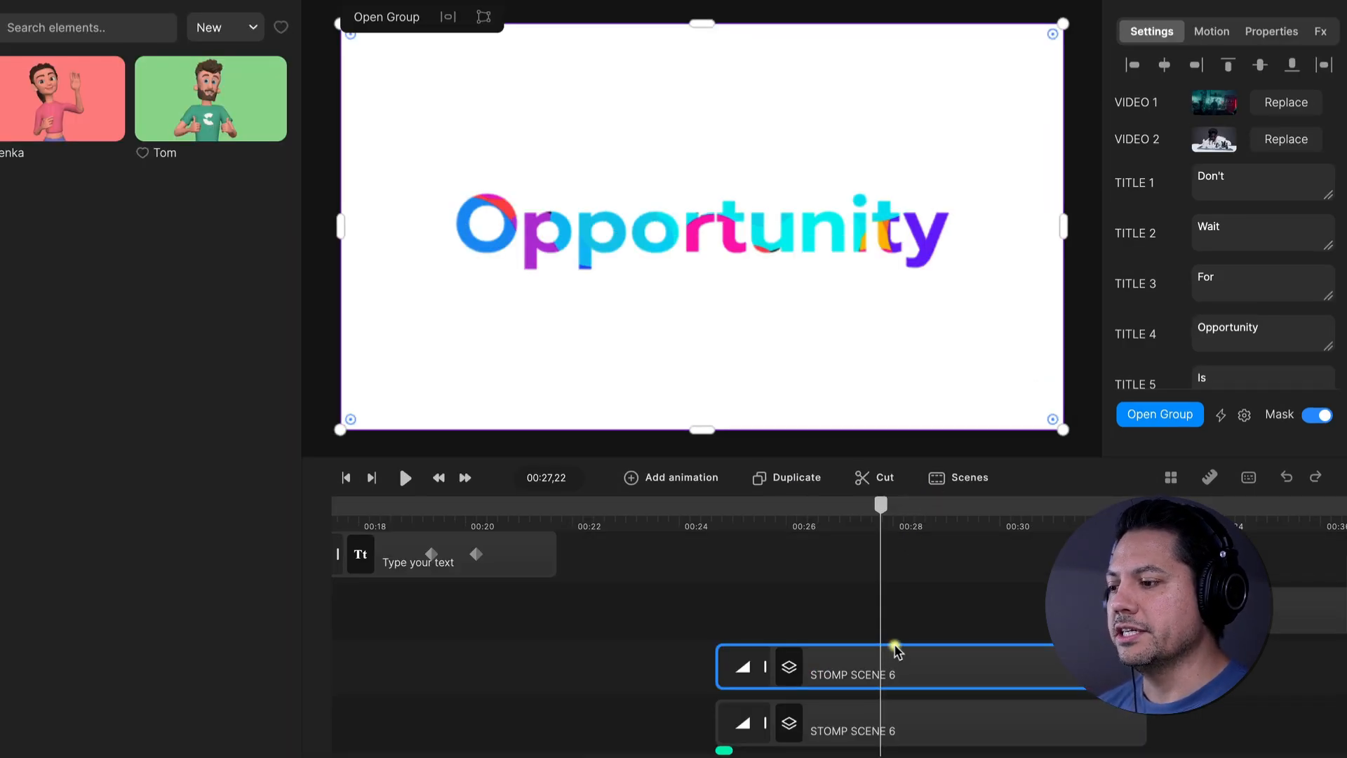
Step: Open the upper "STOMP SCENE 6" group, split its "Explode 3" clip at 00:07,12, and return to the main project
{"action": "double_click", "coordinate": [898, 672]}
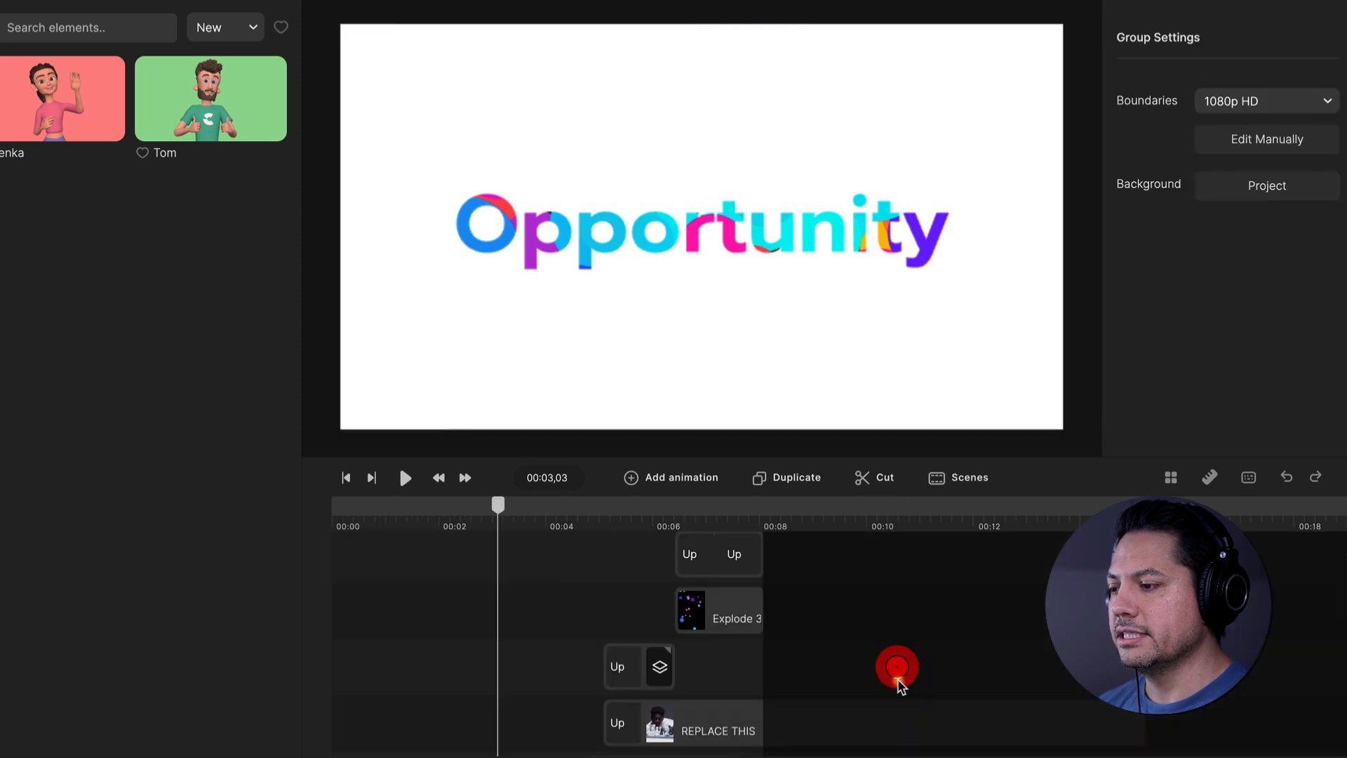
{"action": "left_click", "coordinate": [719, 616]}
{"action": "mouse_move", "coordinate": [715, 521]}
{"action": "left_mouse_down"}
{"action": "mouse_move", "coordinate": [713, 506]}
{"action": "mouse_move", "coordinate": [729, 507]}
{"action": "left_mouse_up"}
{"action": "left_click", "coordinate": [740, 607]}
{"action": "left_click", "coordinate": [873, 477]}
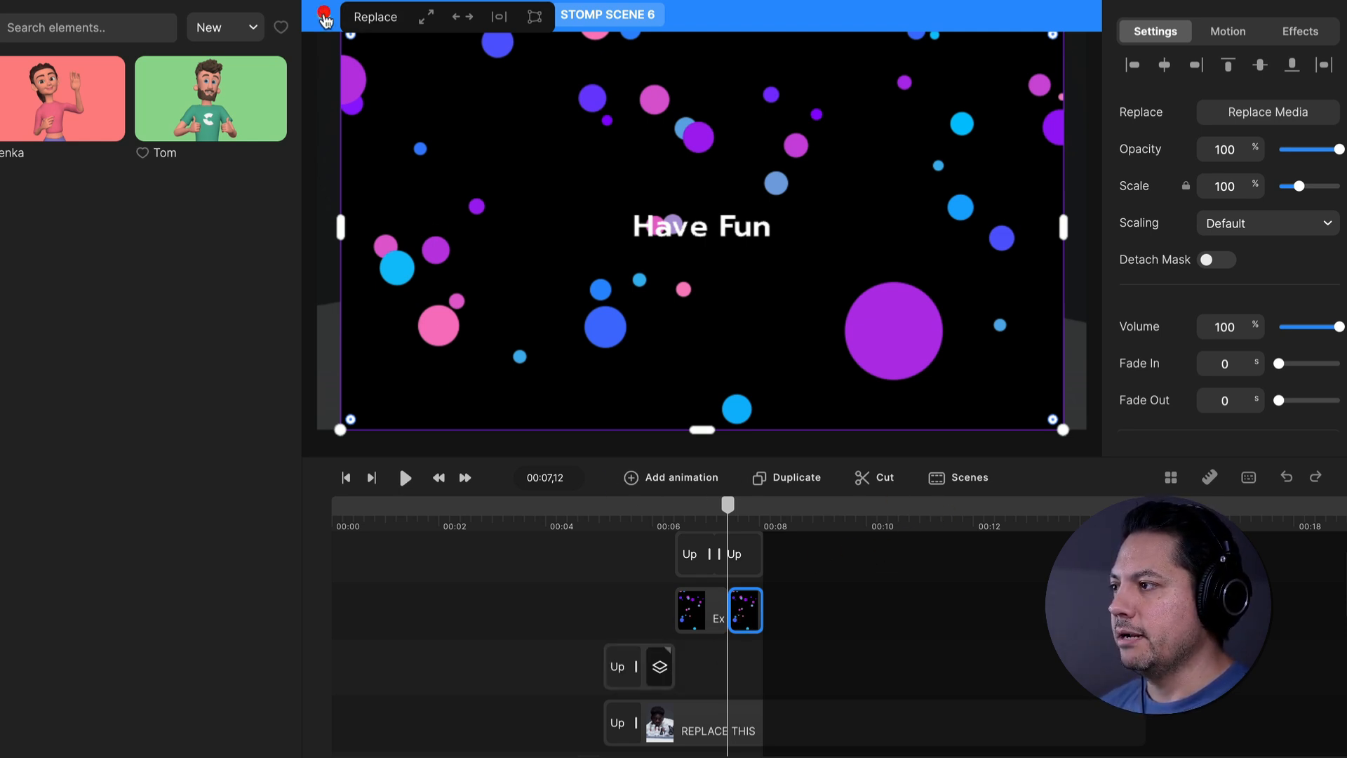
{"action": "left_click", "coordinate": [327, 16]}
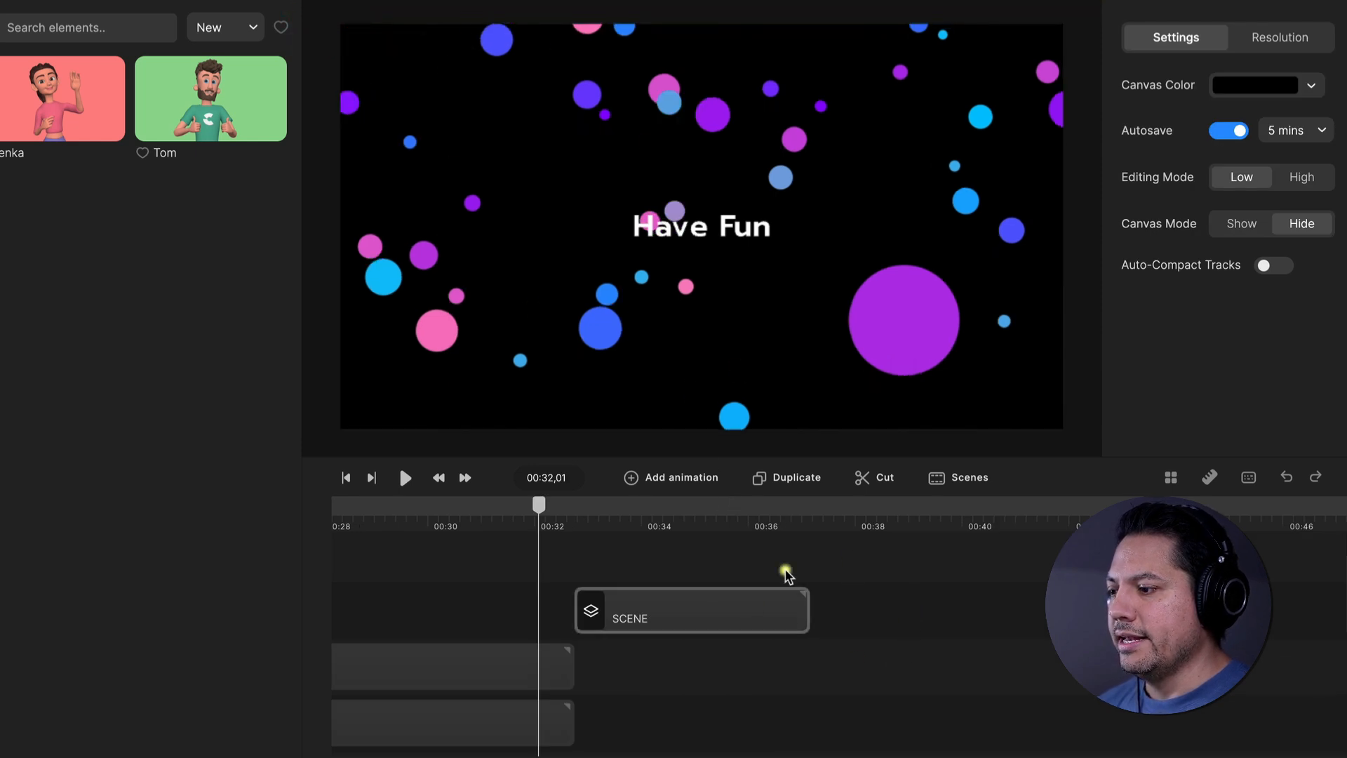
Step: Browse the scene library's categories and the Collage Style Promo scenes, then close the library and the project scenes list
{"action": "left_click", "coordinate": [965, 480]}
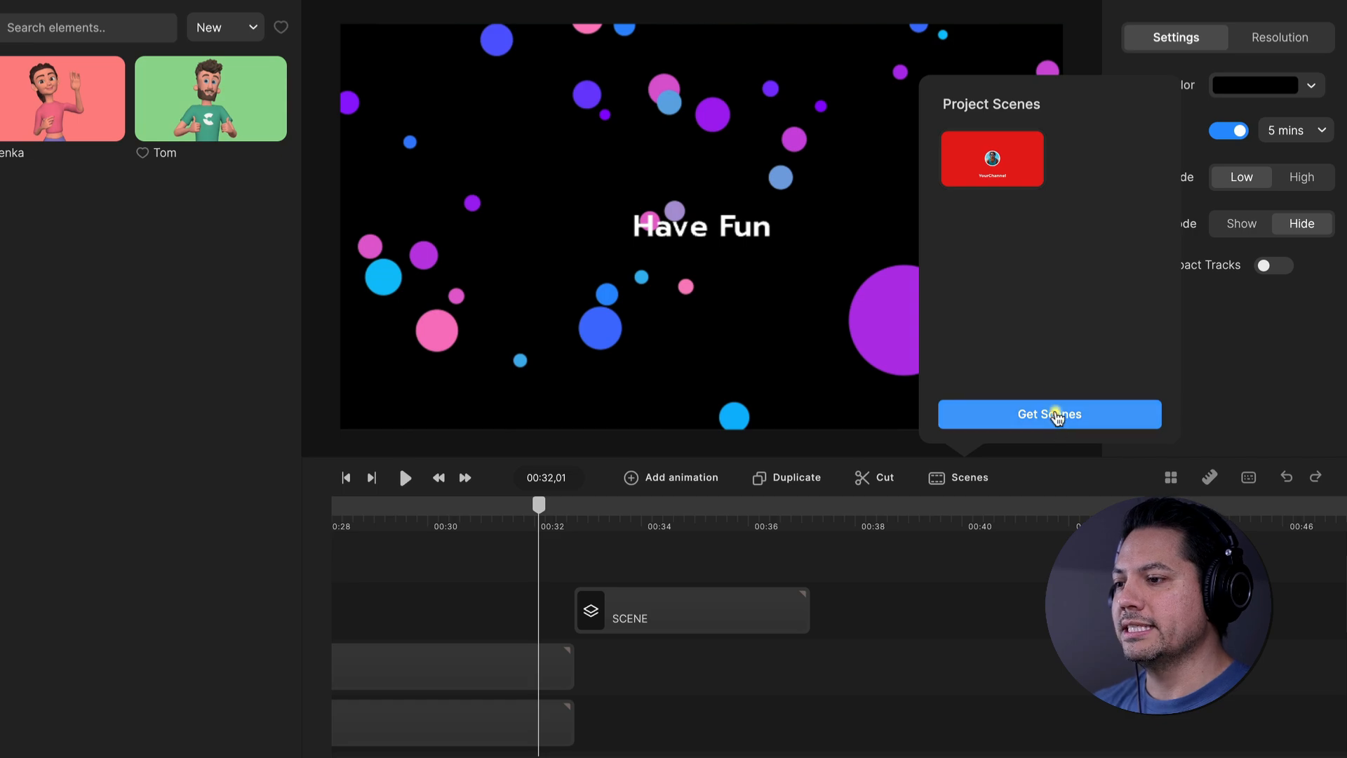
{"action": "left_click", "coordinate": [1021, 412]}
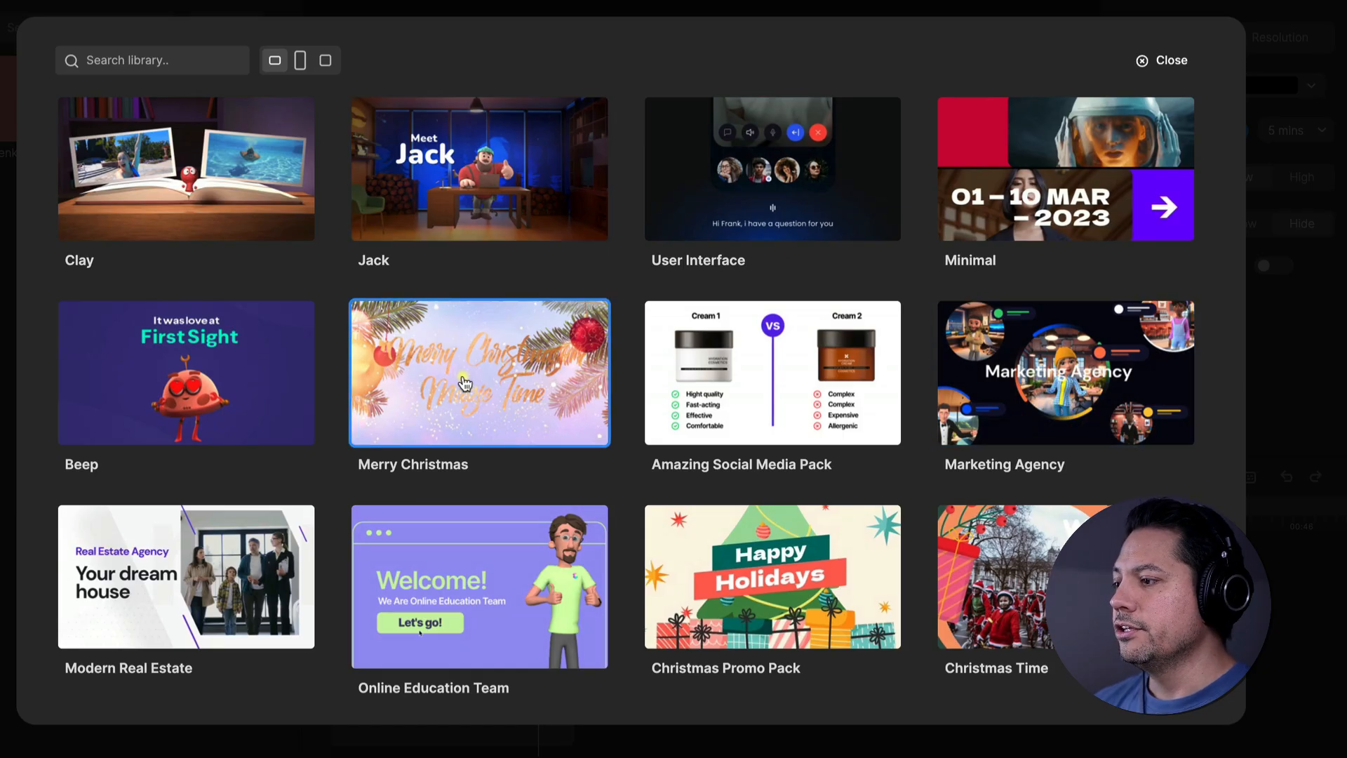
{"action": "scroll", "coordinate": [643, 456], "scroll_direction": "down", "scroll_amount": 4}
{"action": "scroll", "coordinate": [643, 457], "scroll_direction": "down", "scroll_amount": 3}
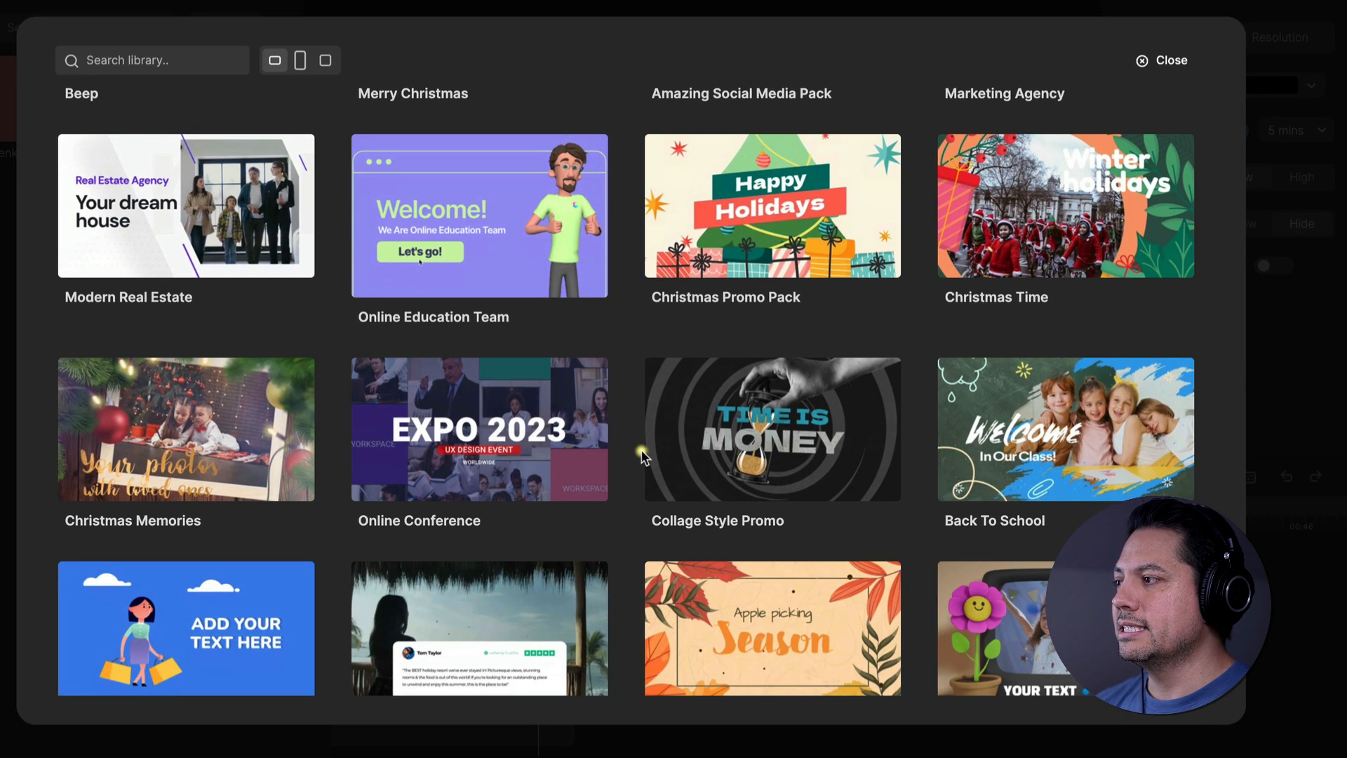
{"action": "left_click", "coordinate": [771, 301]}
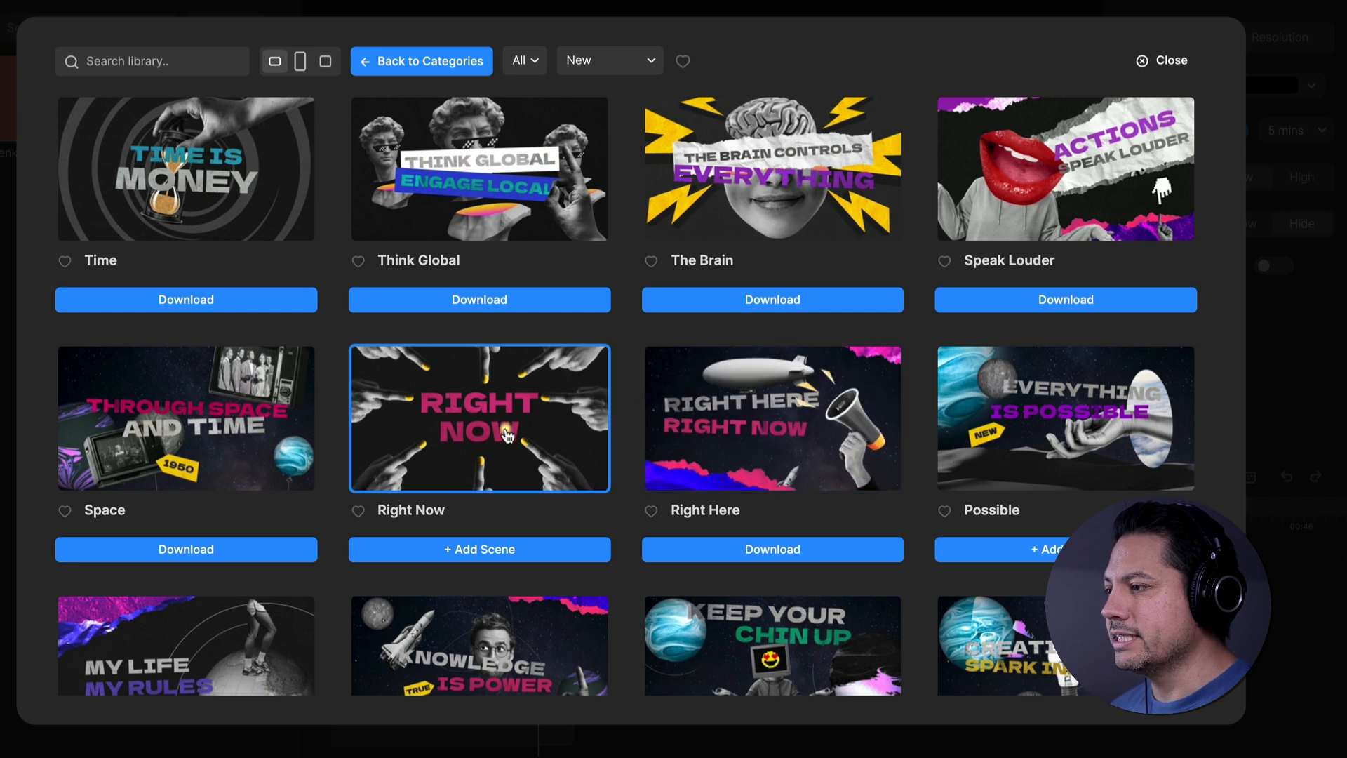
{"action": "scroll", "coordinate": [351, 316], "scroll_direction": "down", "scroll_amount": 4}
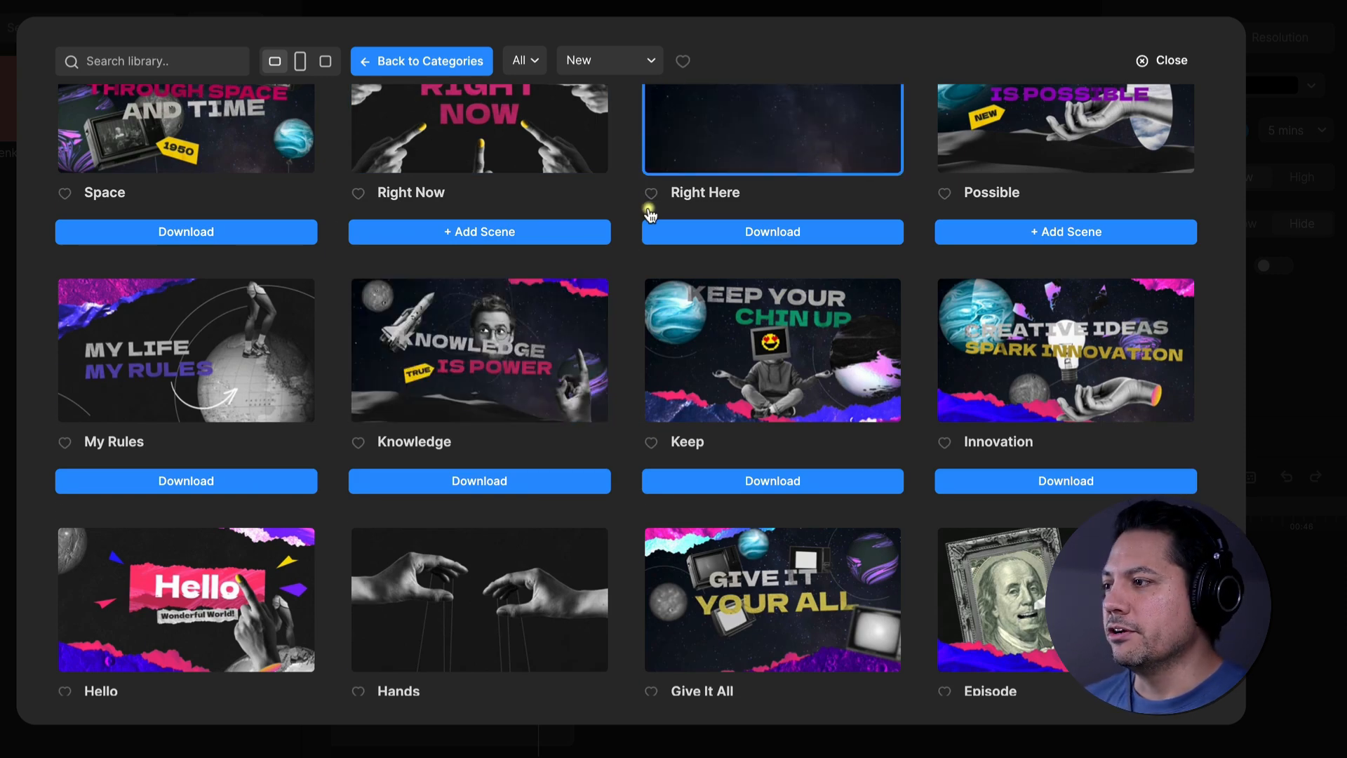
{"action": "scroll", "coordinate": [668, 249], "scroll_direction": "up", "scroll_amount": 4}
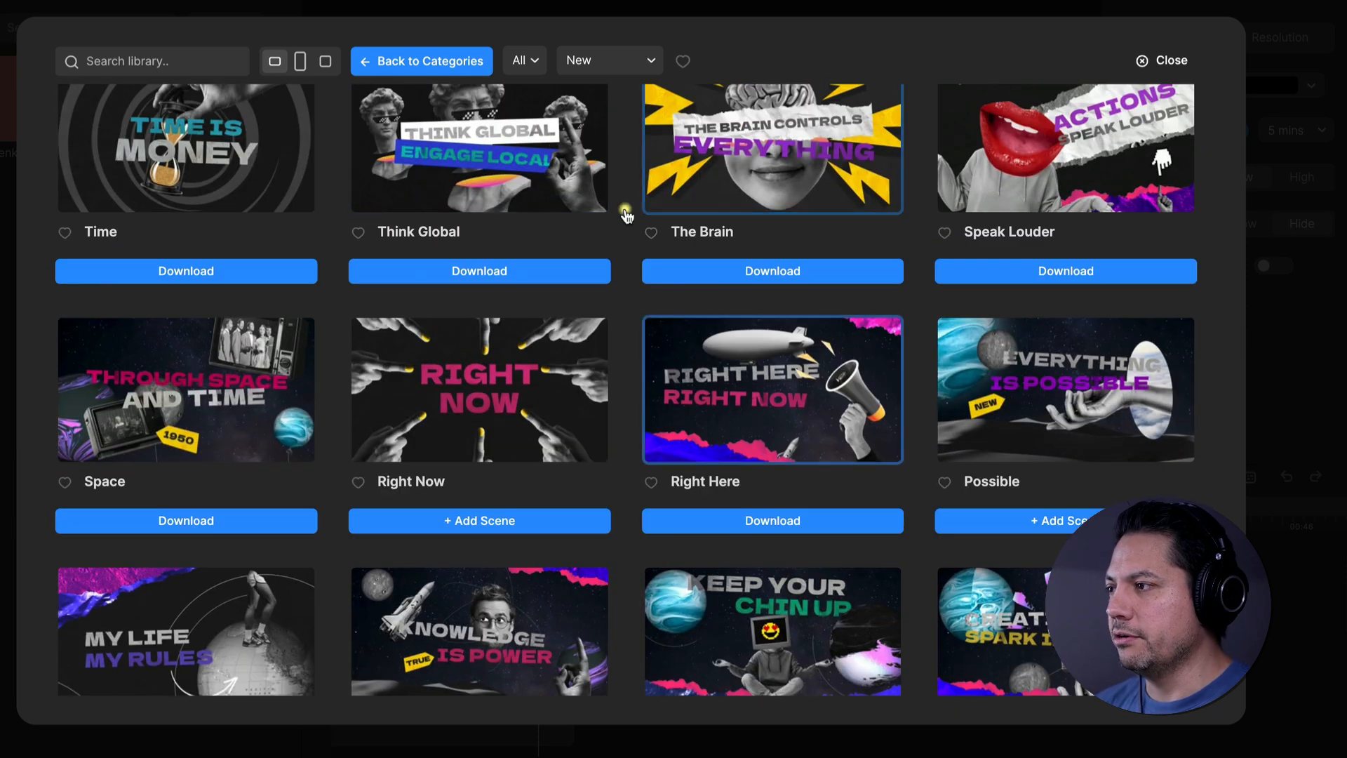
{"action": "left_click", "coordinate": [369, 55]}
{"action": "scroll", "coordinate": [536, 359], "scroll_direction": "down", "scroll_amount": 5}
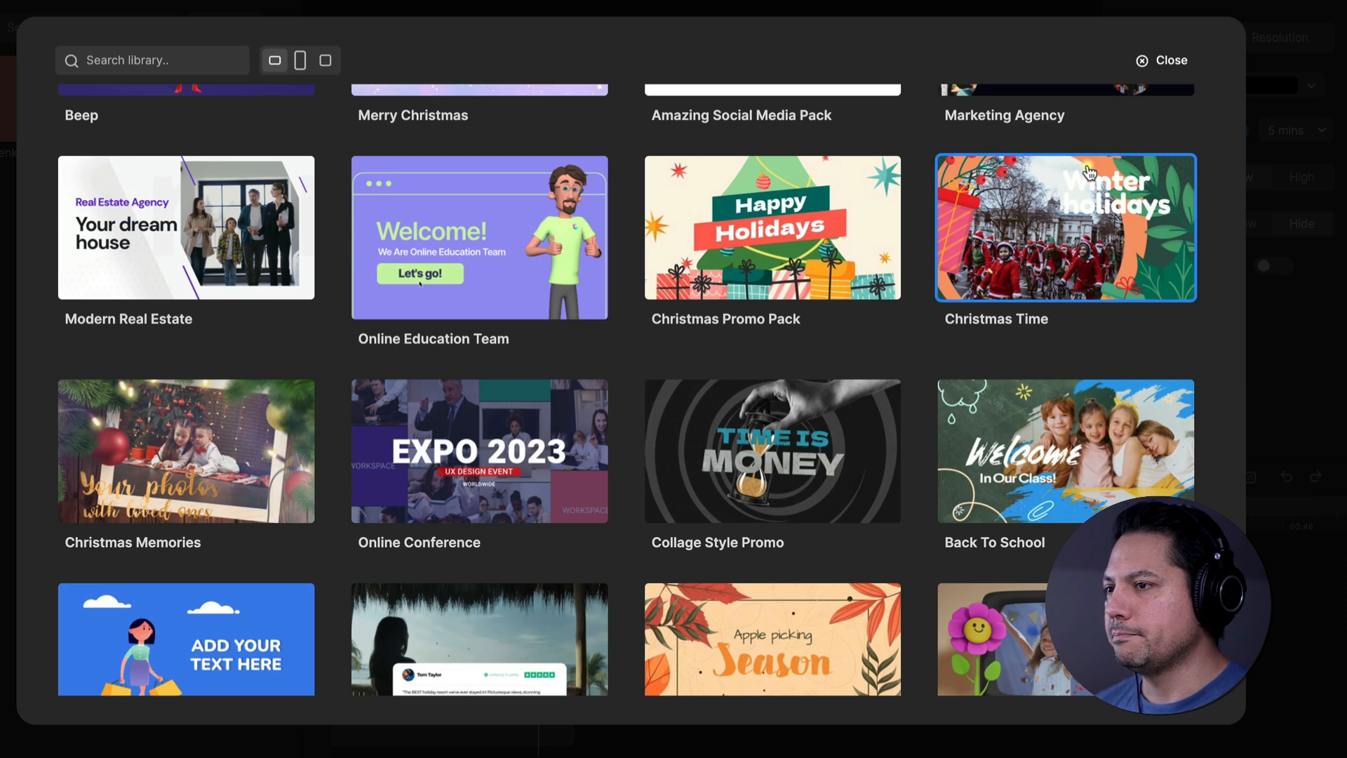
{"action": "left_click", "coordinate": [1169, 61]}
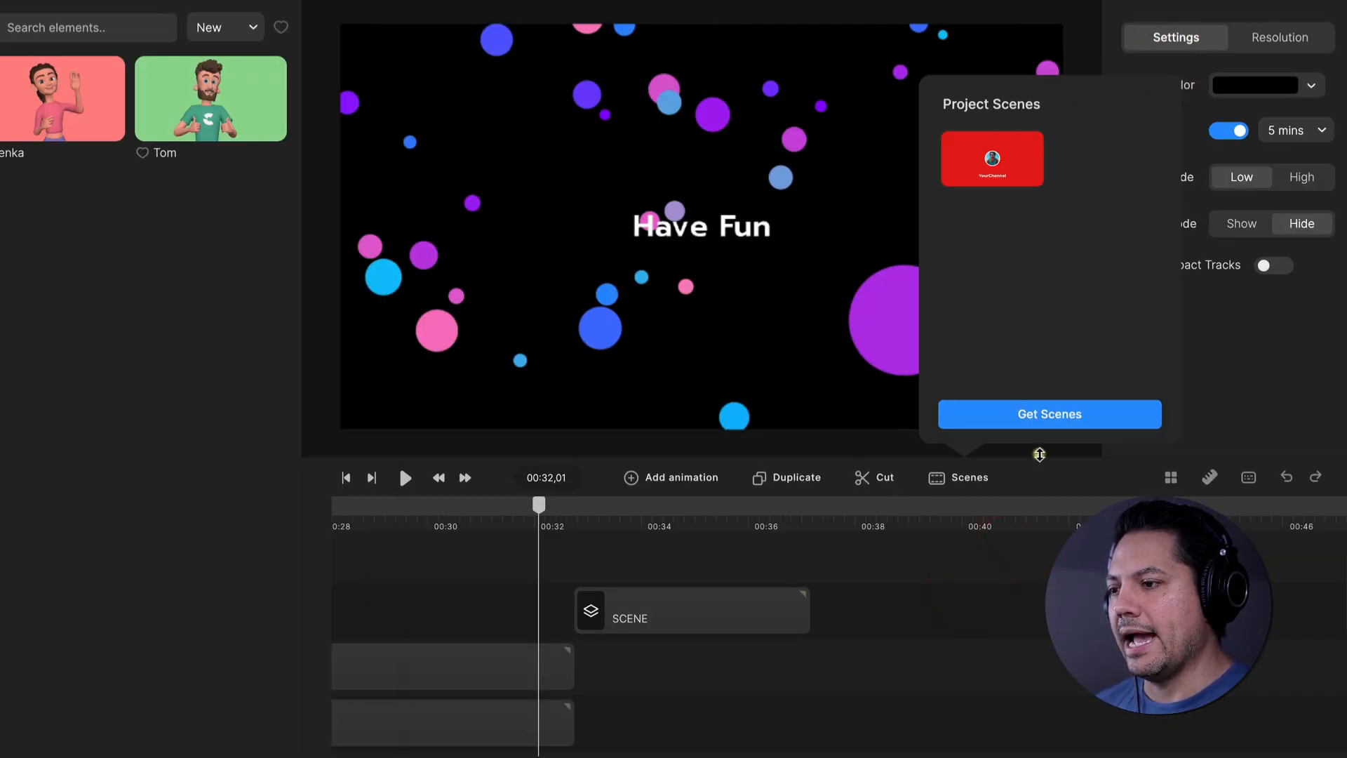
{"action": "left_click", "coordinate": [965, 481]}
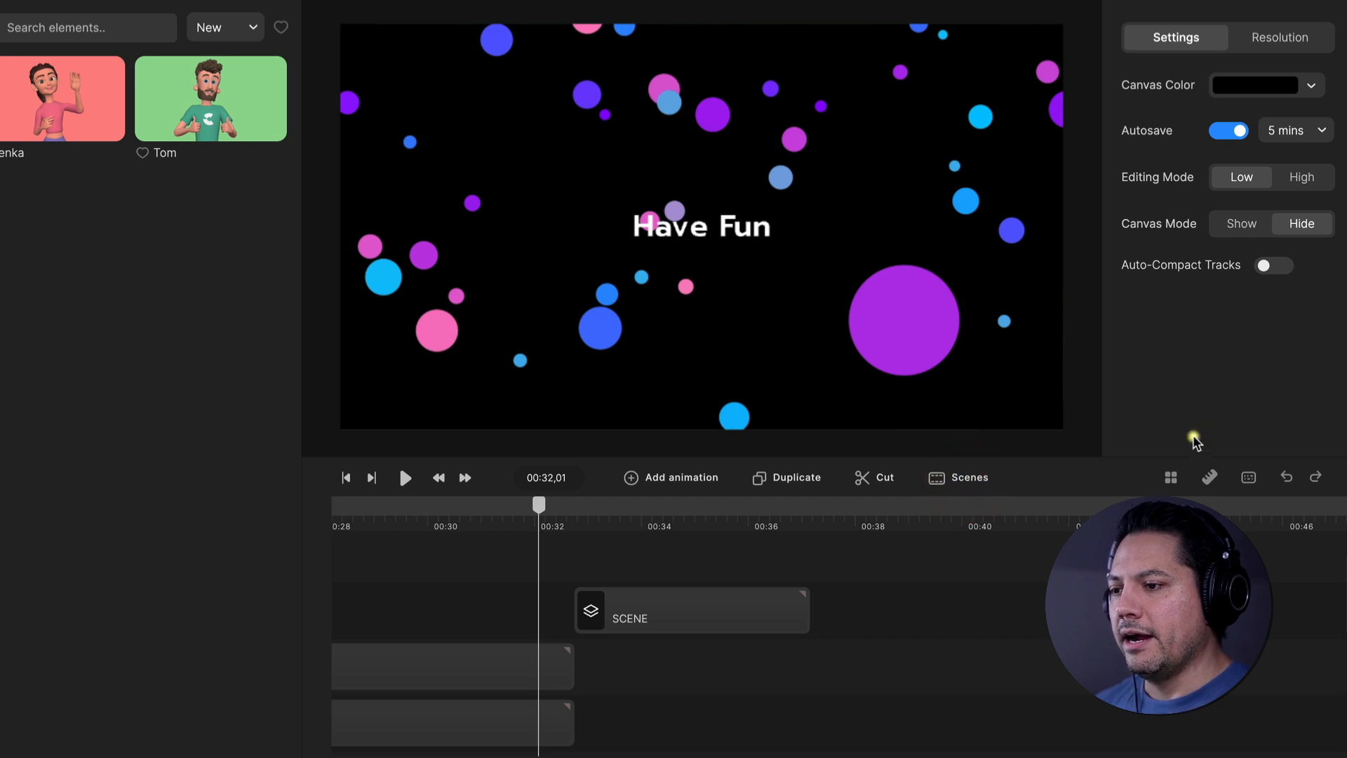
Step: Examine the grid and snapping options, the guideline controls and the list of keyboard shortcuts
{"action": "left_click", "coordinate": [1170, 479]}
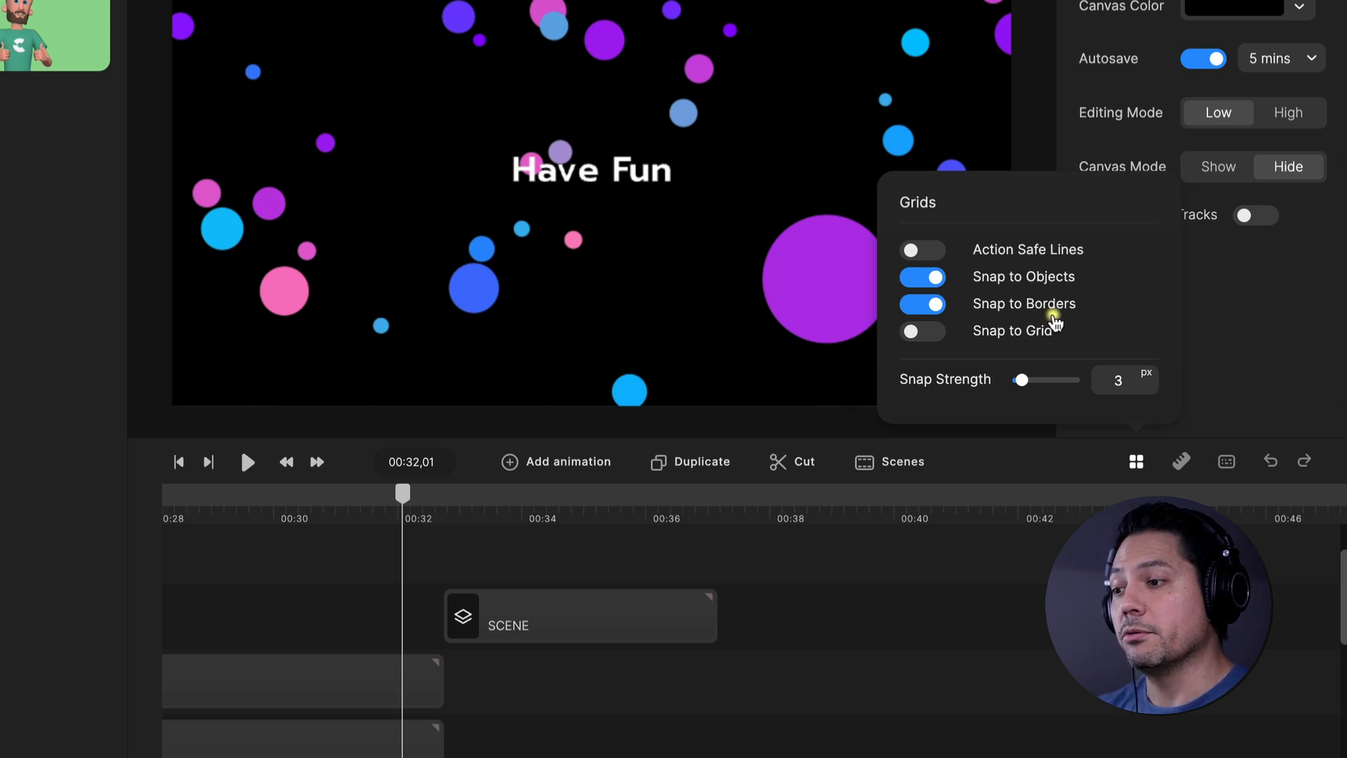
{"action": "left_click", "coordinate": [1190, 473]}
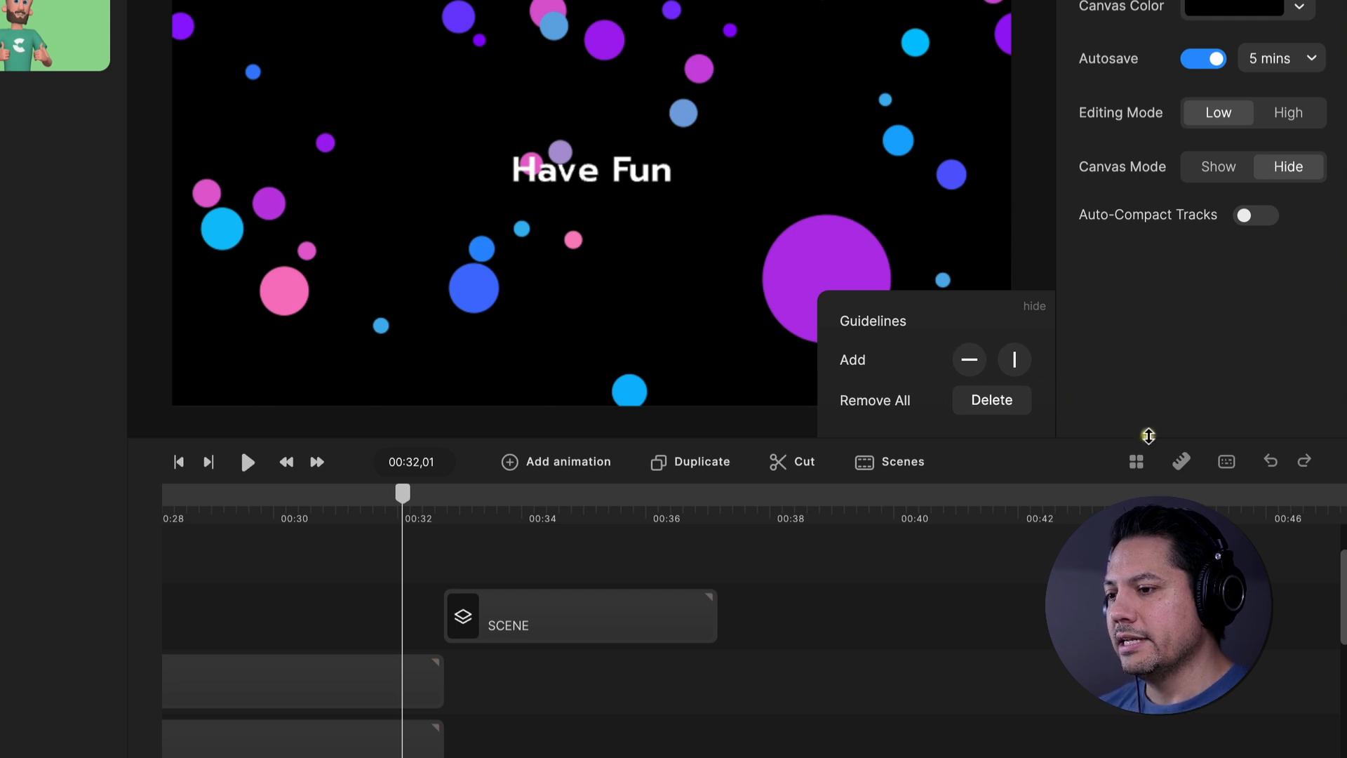
{"action": "left_click", "coordinate": [1226, 461]}
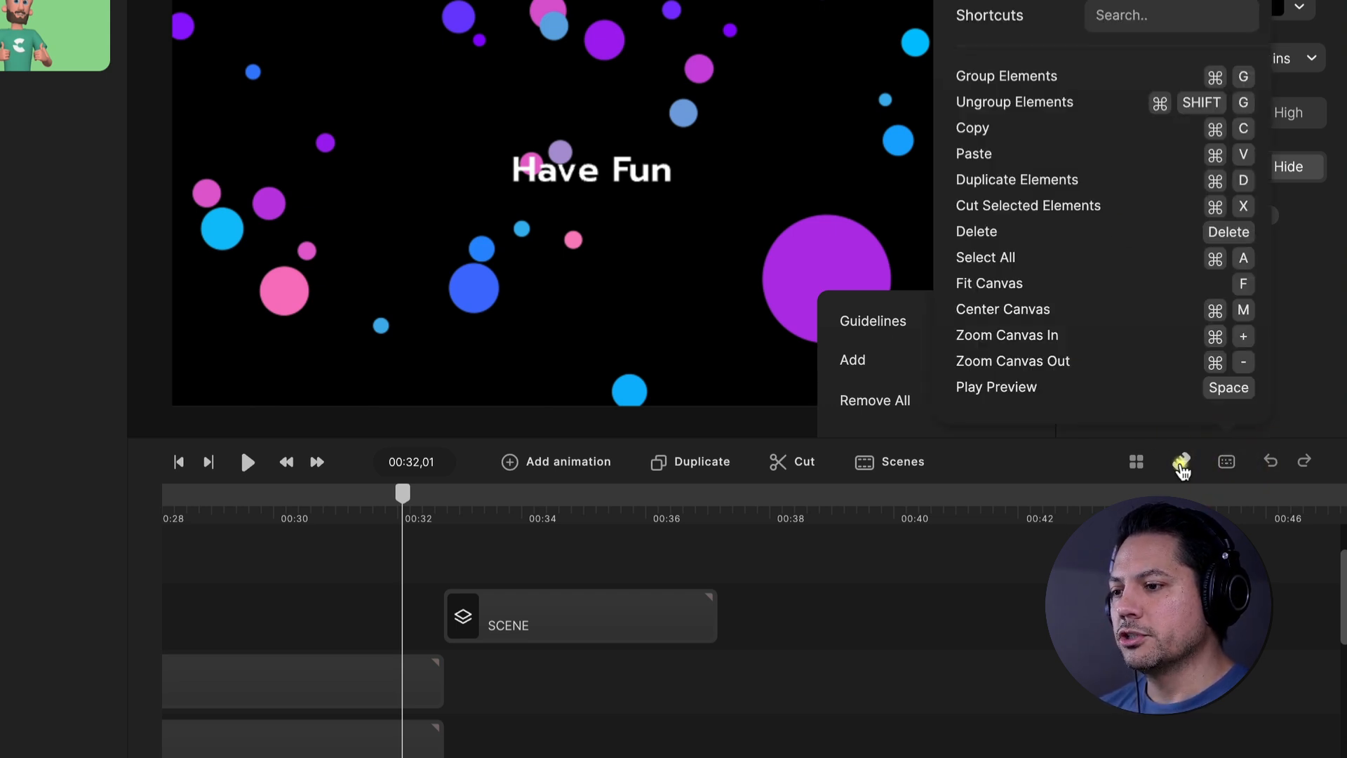
{"action": "left_click", "coordinate": [1181, 461]}
{"action": "left_click", "coordinate": [1226, 461]}
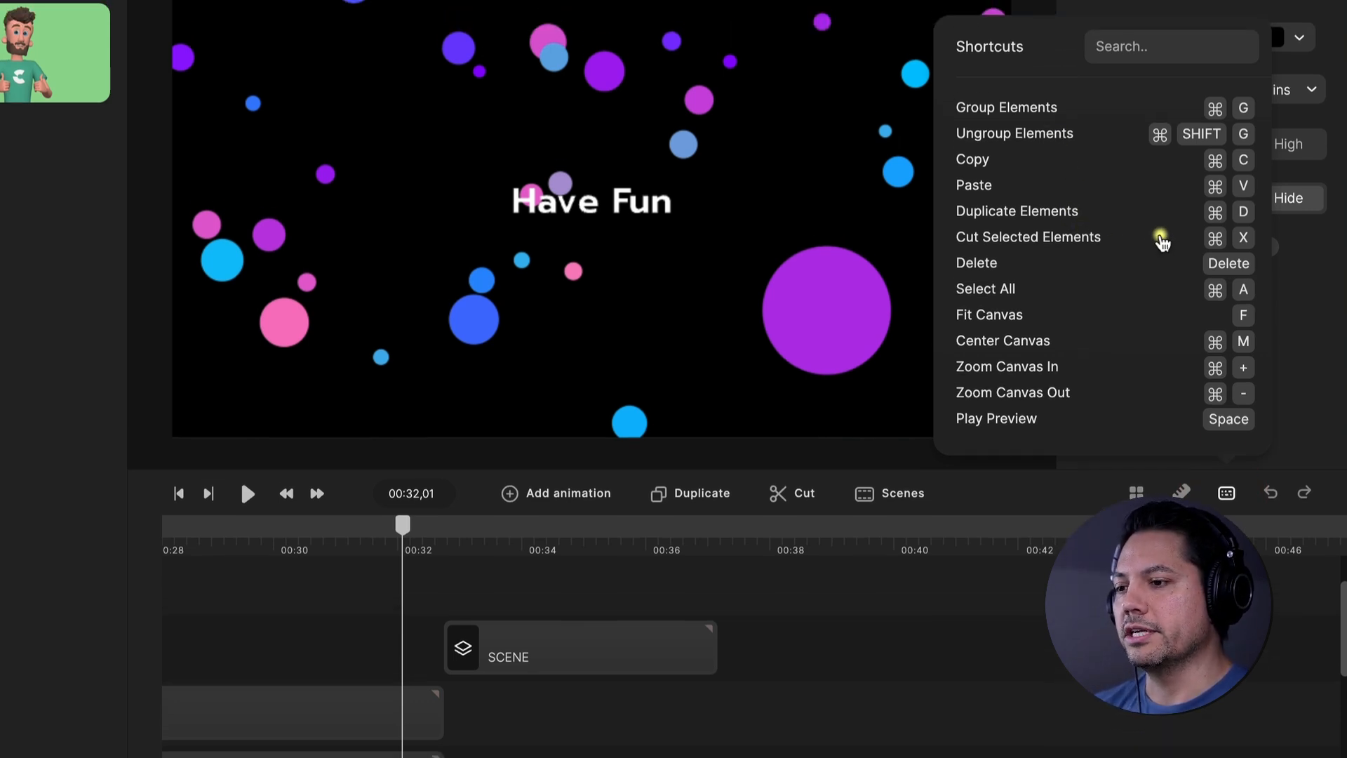
{"action": "left_click", "coordinate": [1228, 497]}
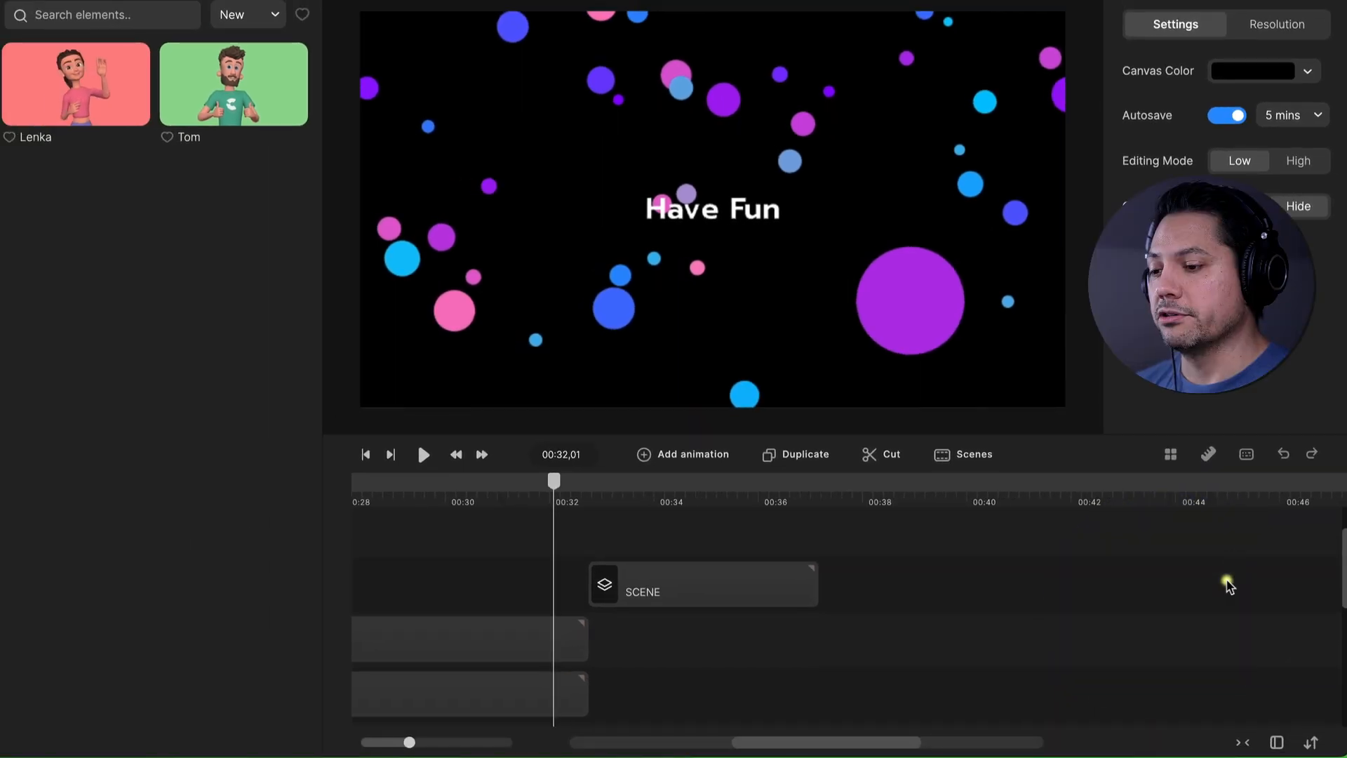
Step: Zoom the timeline out from its beginning and fit the whole project into the timeline view
{"action": "left_click_drag", "start_coordinate": [882, 743], "coordinate": [602, 749]}
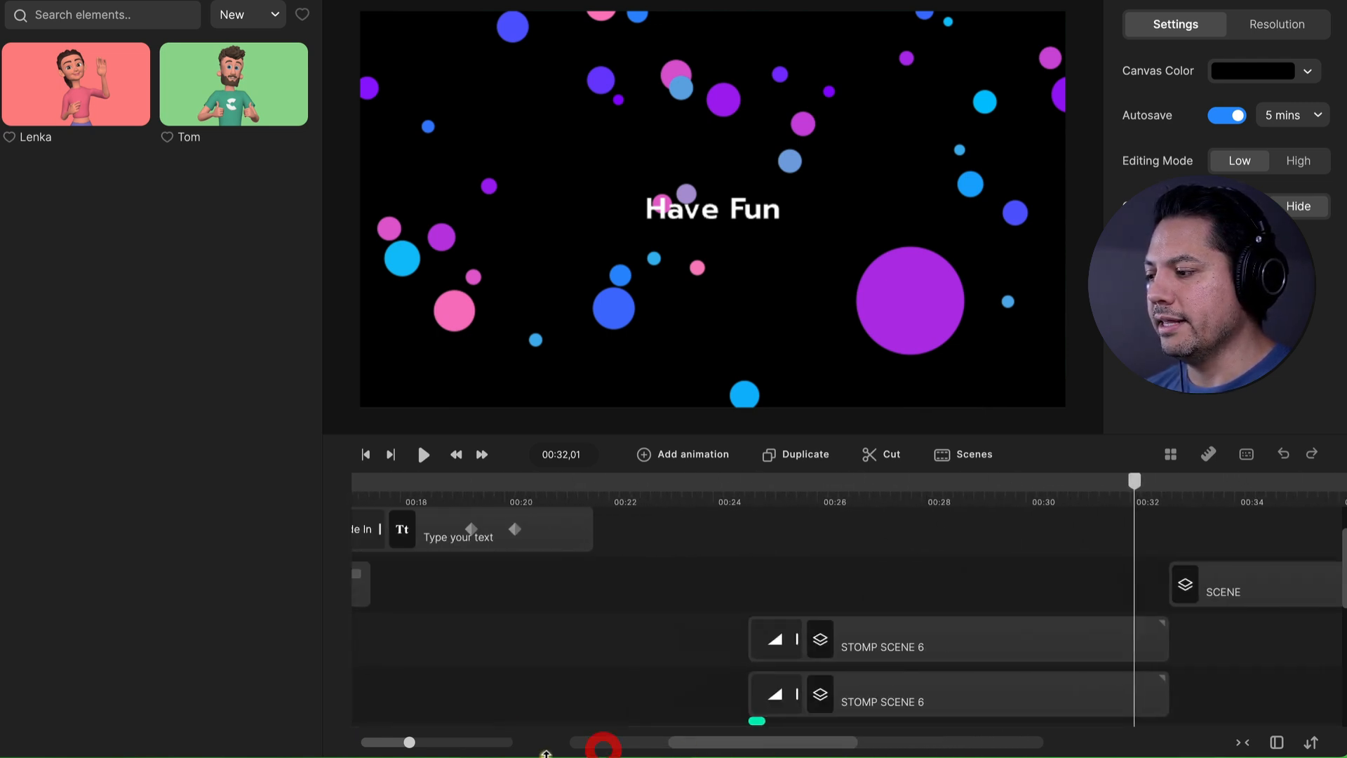
{"action": "mouse_move", "coordinate": [408, 742]}
{"action": "left_mouse_down"}
{"action": "mouse_move", "coordinate": [369, 741]}
{"action": "mouse_move", "coordinate": [392, 746]}
{"action": "left_mouse_up"}
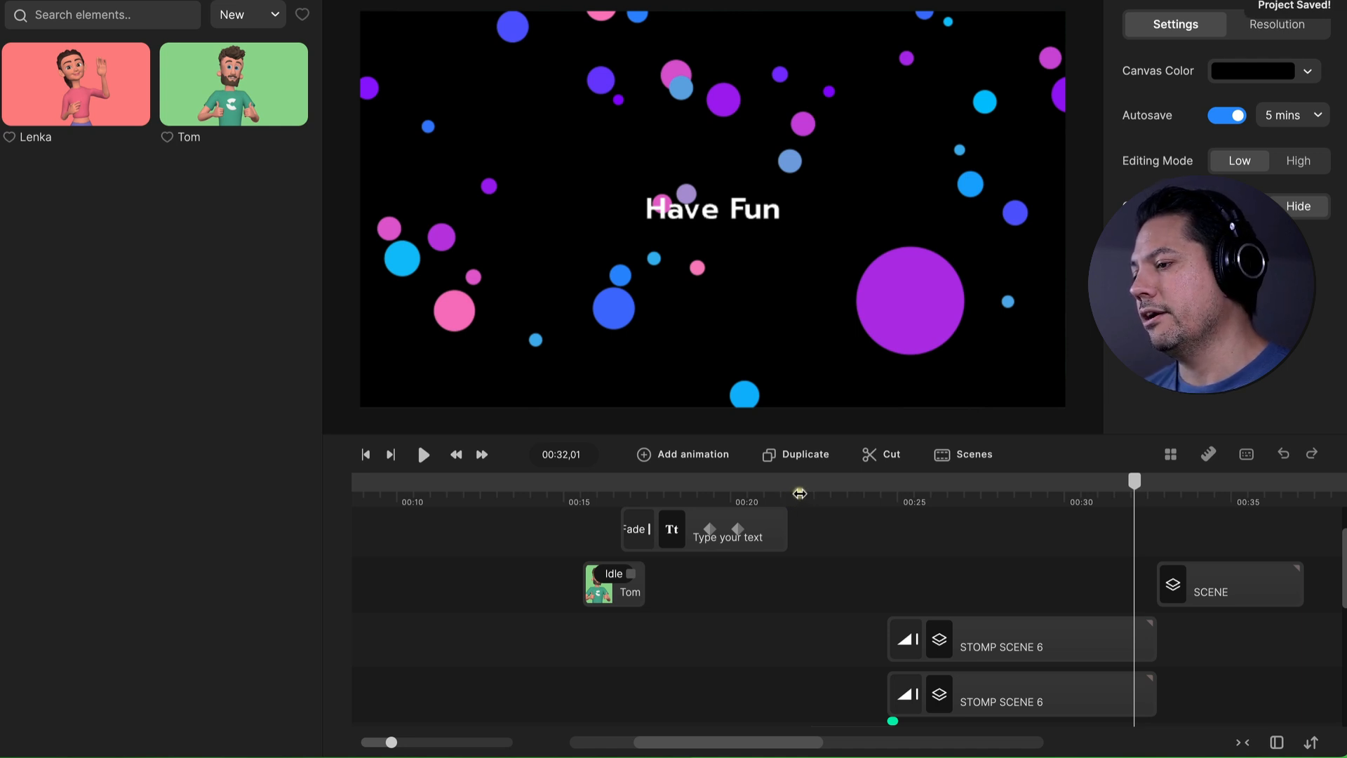
{"action": "left_click_drag", "start_coordinate": [808, 497], "coordinate": [742, 503]}
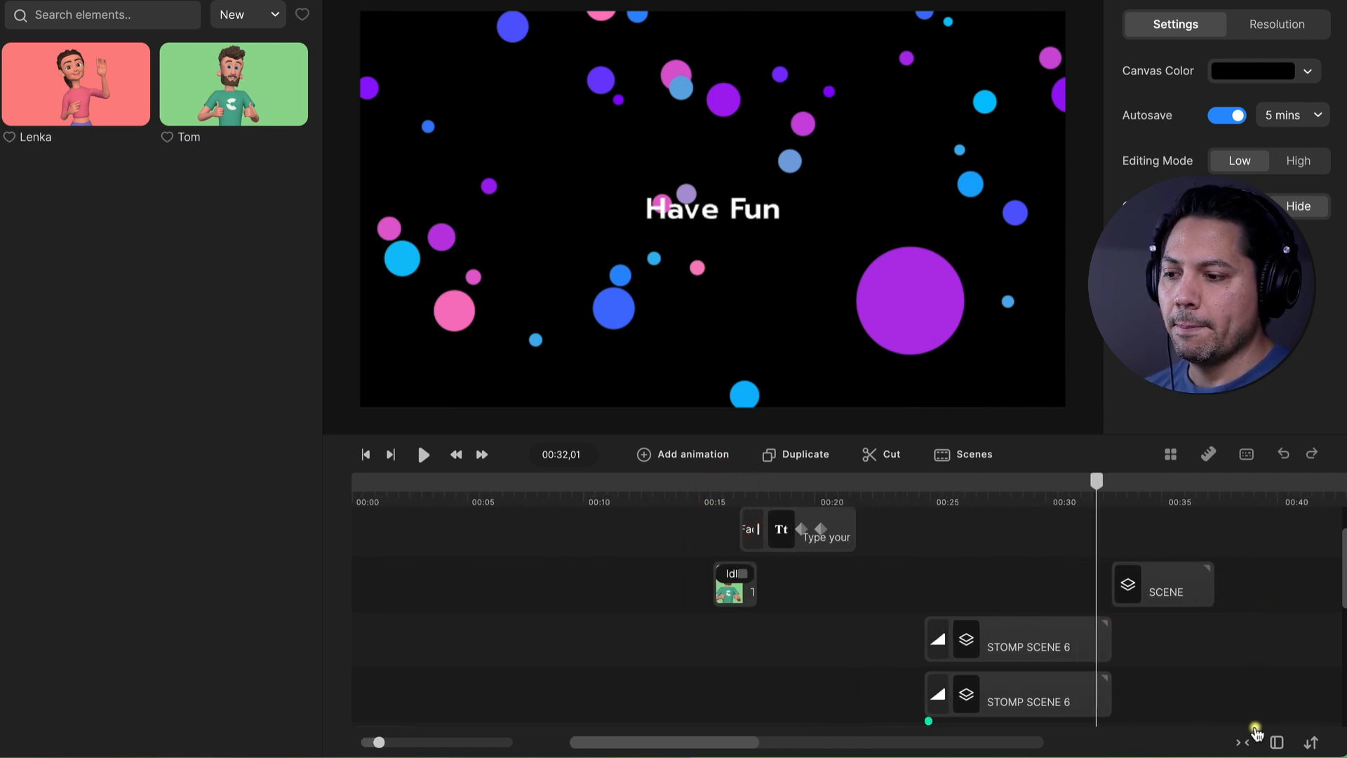
{"action": "left_click", "coordinate": [1251, 740]}
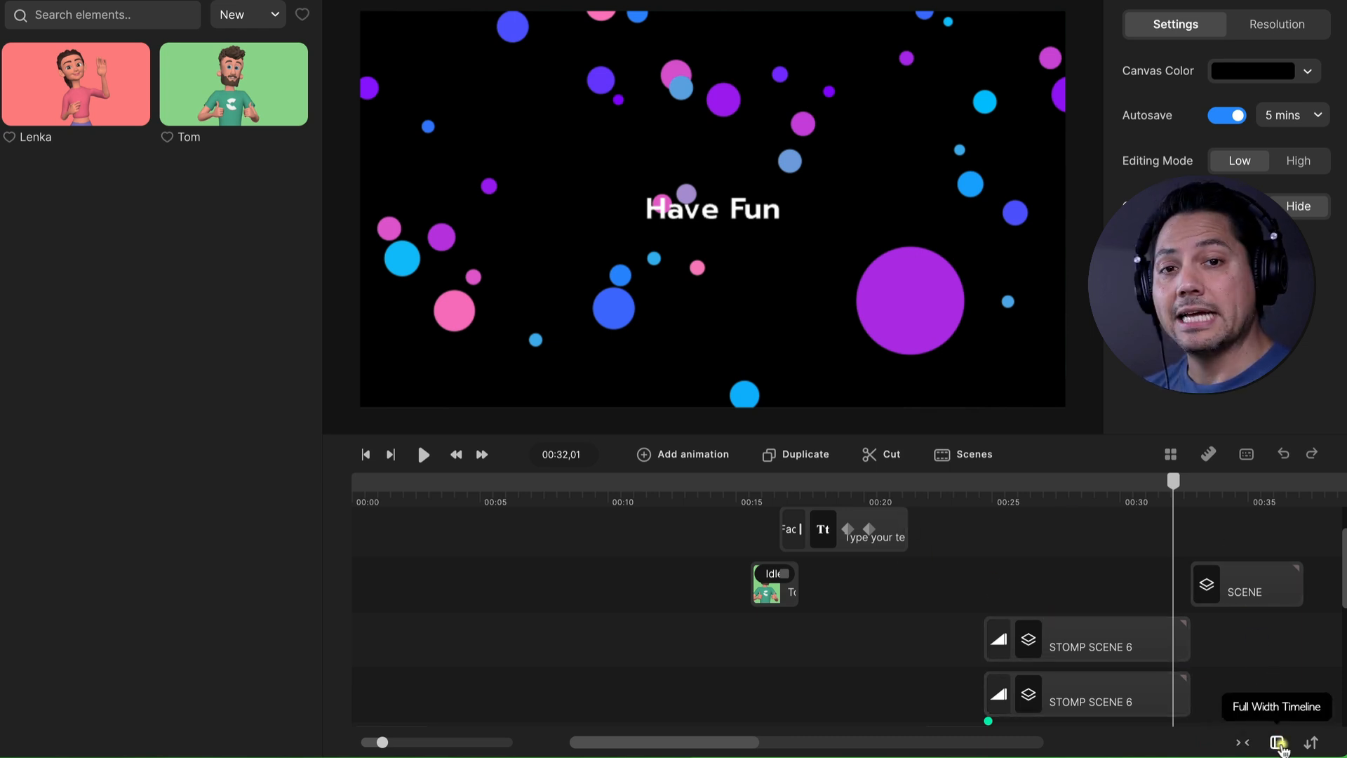
Step: Switch to the full-width timeline, compare the Medium and Small track sizes, and set the track size to Medium
{"action": "left_click", "coordinate": [1278, 742]}
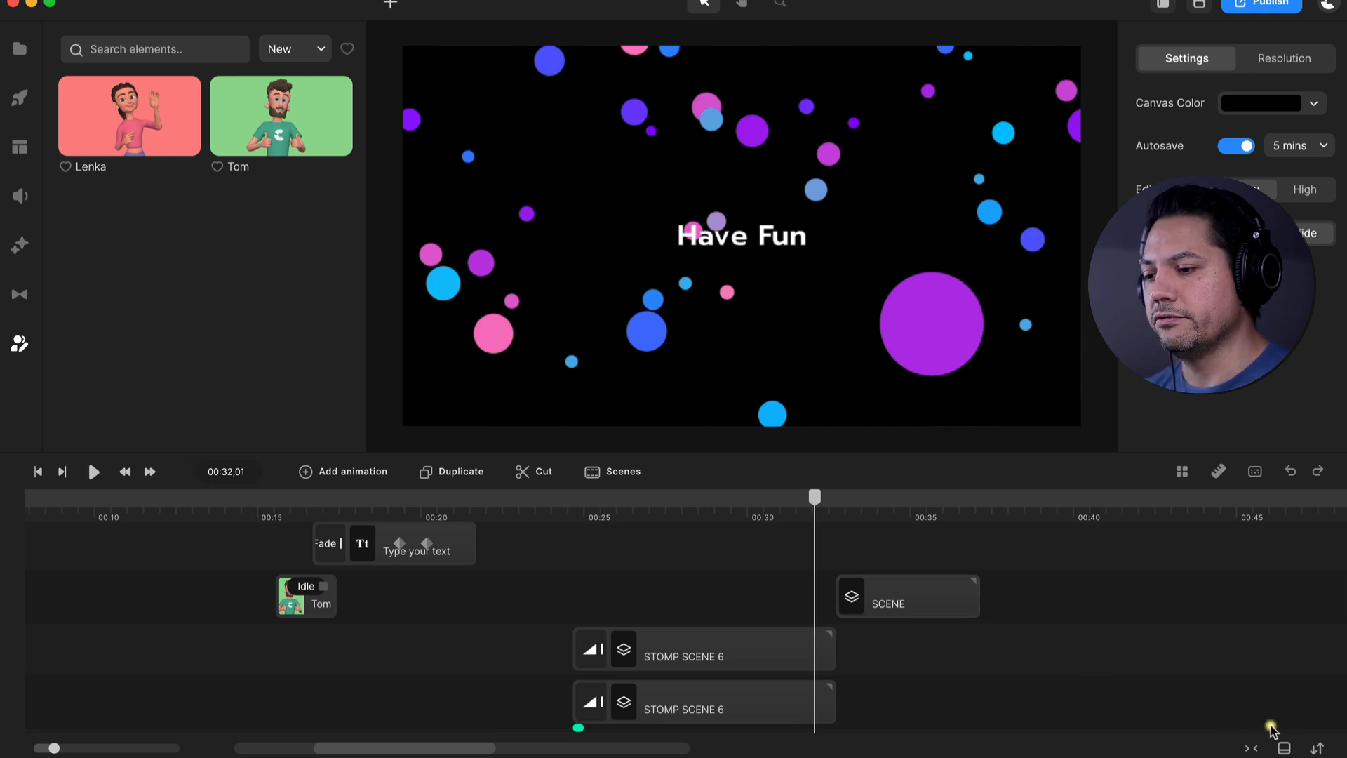
{"action": "left_click", "coordinate": [1317, 749]}
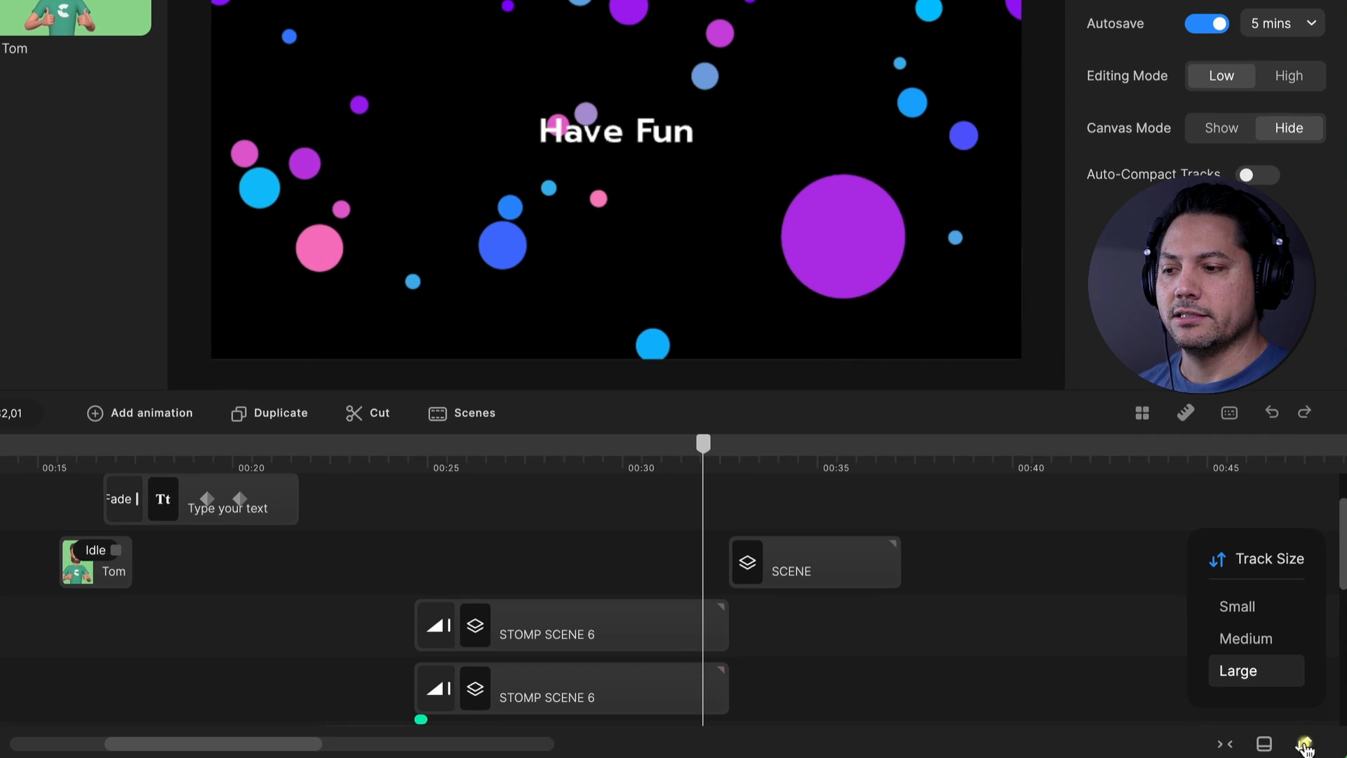
{"action": "left_click", "coordinate": [1260, 640]}
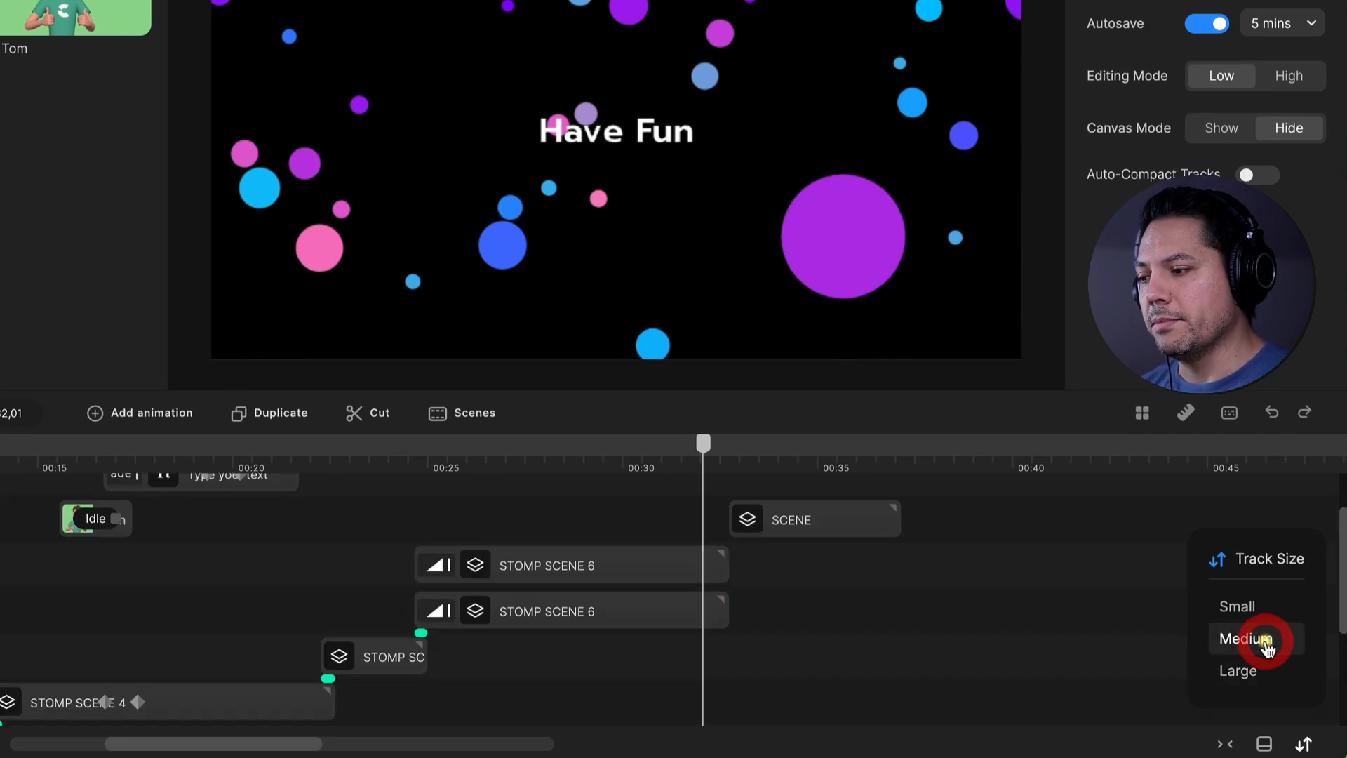
{"action": "left_click", "coordinate": [1261, 607]}
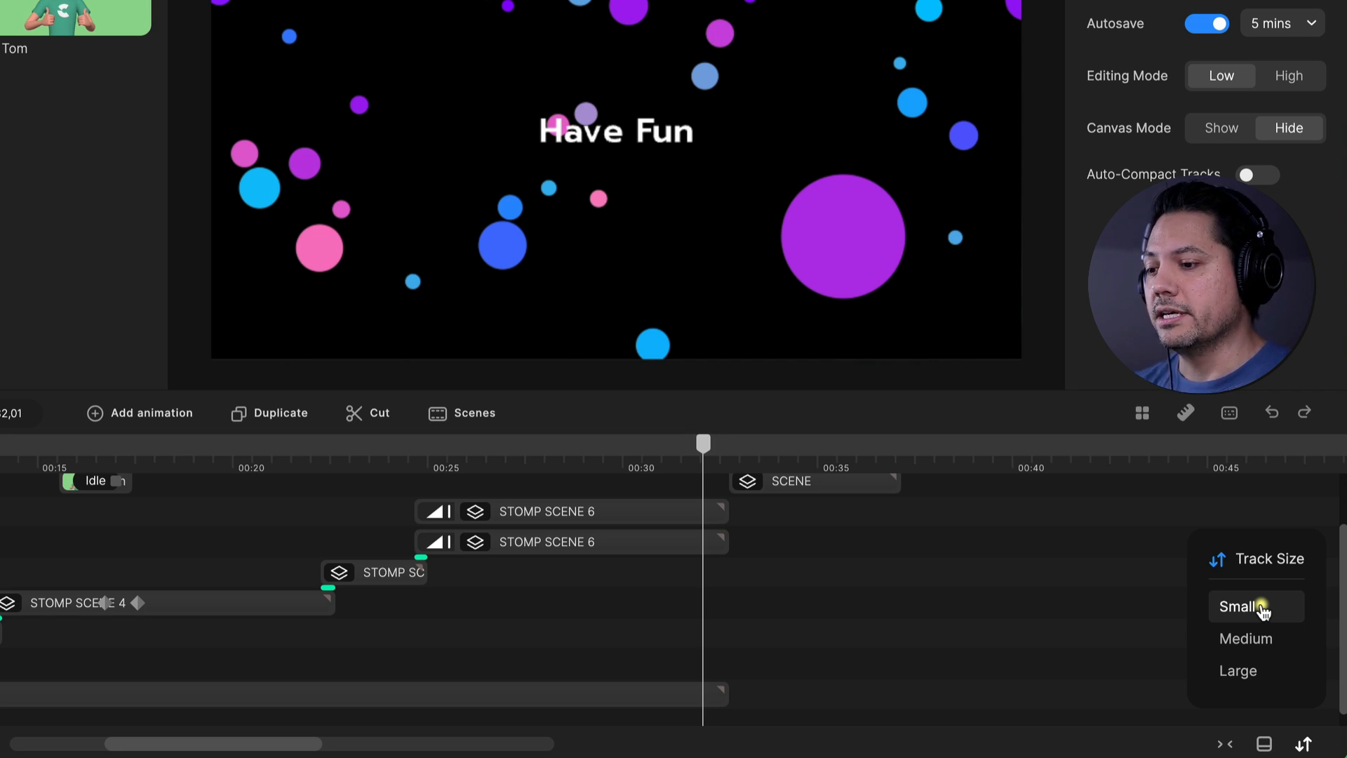
{"action": "left_click", "coordinate": [1267, 643]}
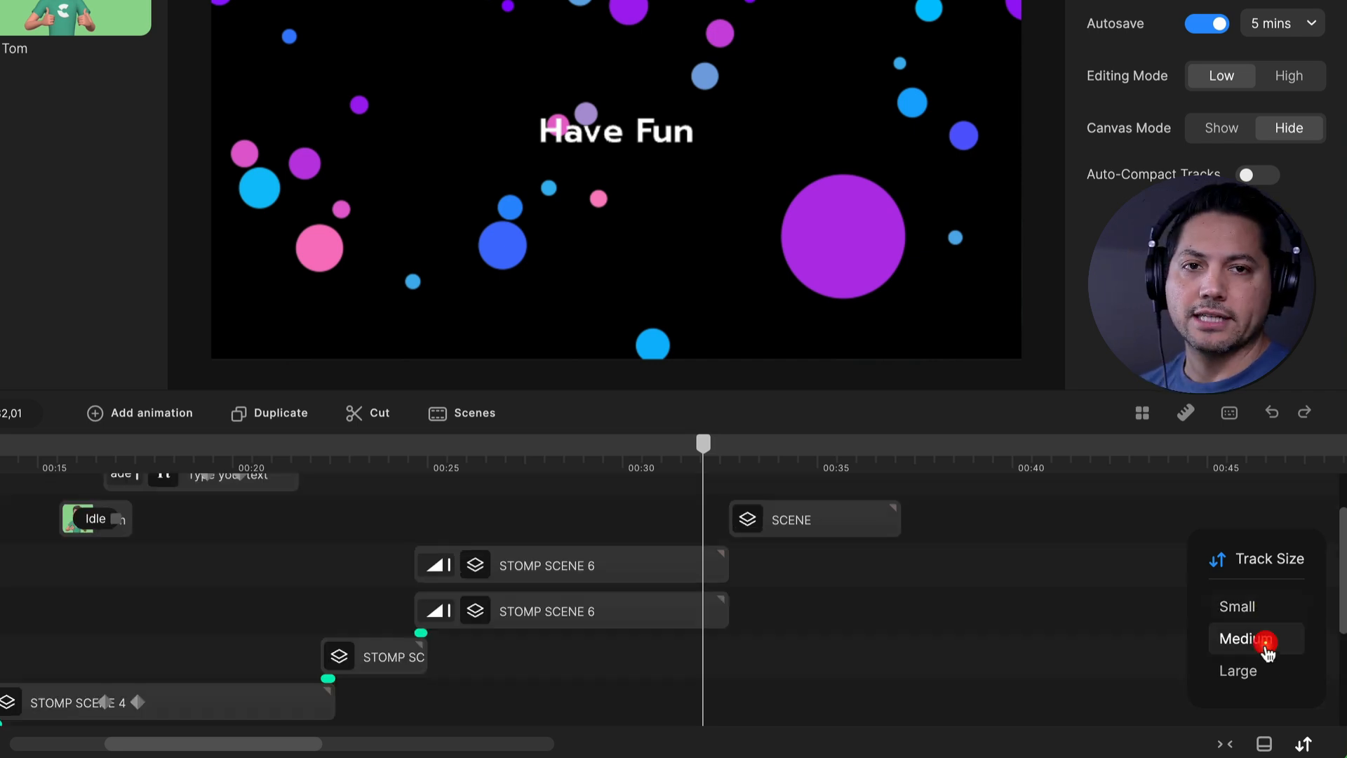